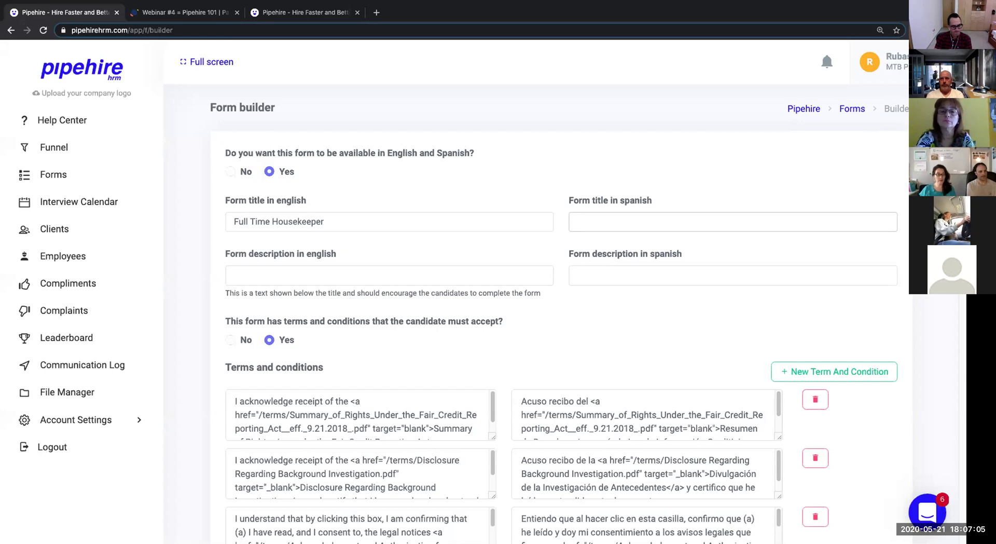
Enter 'Trabajo de Limpieza Tiempo Completo' as the Spanish form title, correcting the typos.
{"action": "type", "text": "Trabajo de l"}
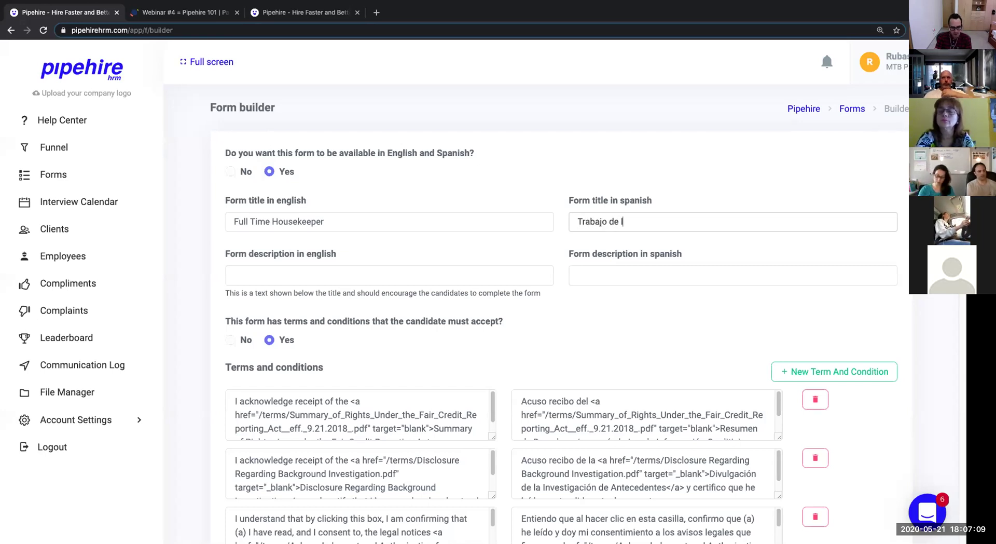
{"action": "key", "text": "BackSpace"}
{"action": "type", "text": "Lim"}
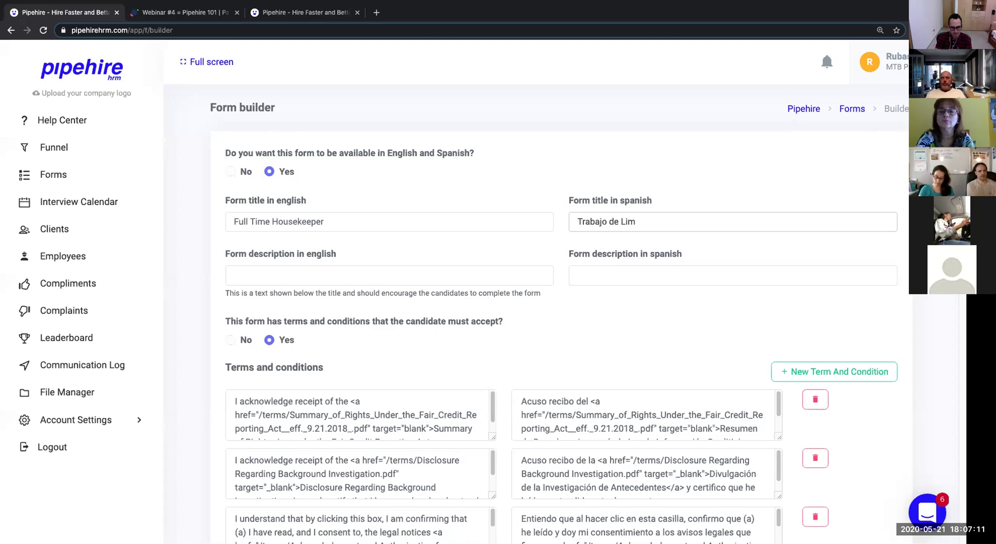
{"action": "type", "text": "ipien"}
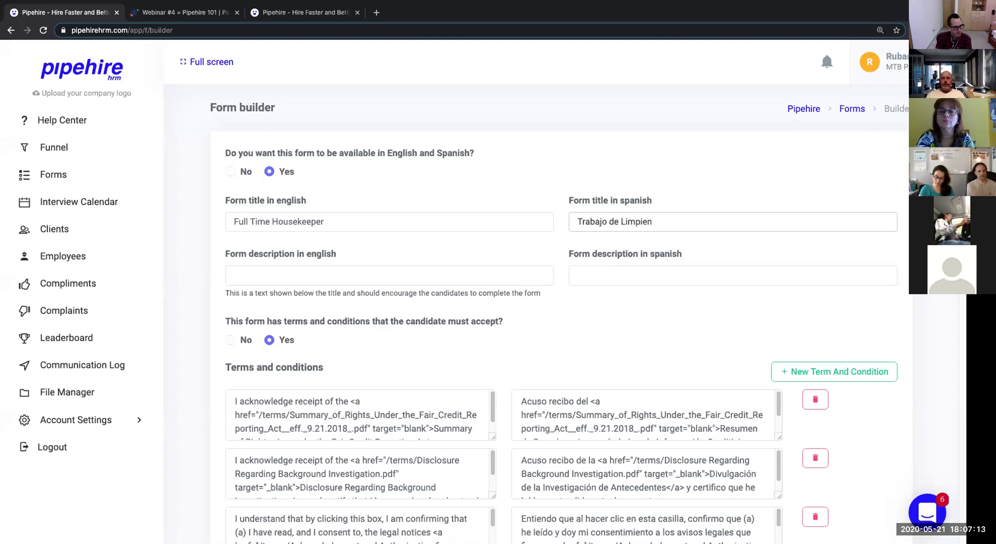
{"action": "type", "text": "za"}
{"action": "key", "text": "Left"}
{"action": "key", "text": "Left"}
{"action": "key", "text": "BackSpace"}
{"action": "key", "text": "End"}
{"action": "type", "text": "Tiempo Completeo"}
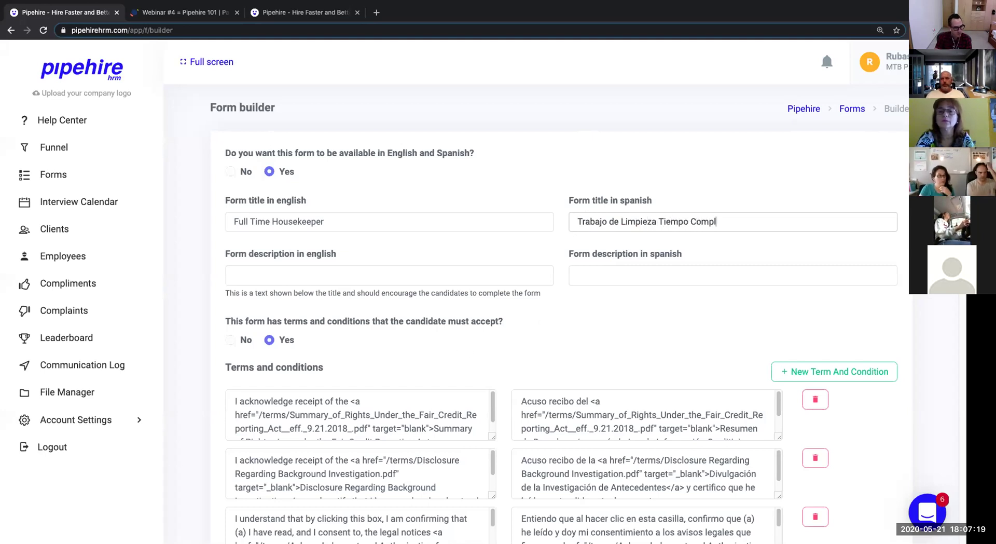
{"action": "key", "text": "BackSpace"}
{"action": "type", "text": "o"}
{"action": "key", "text": "Tab"}
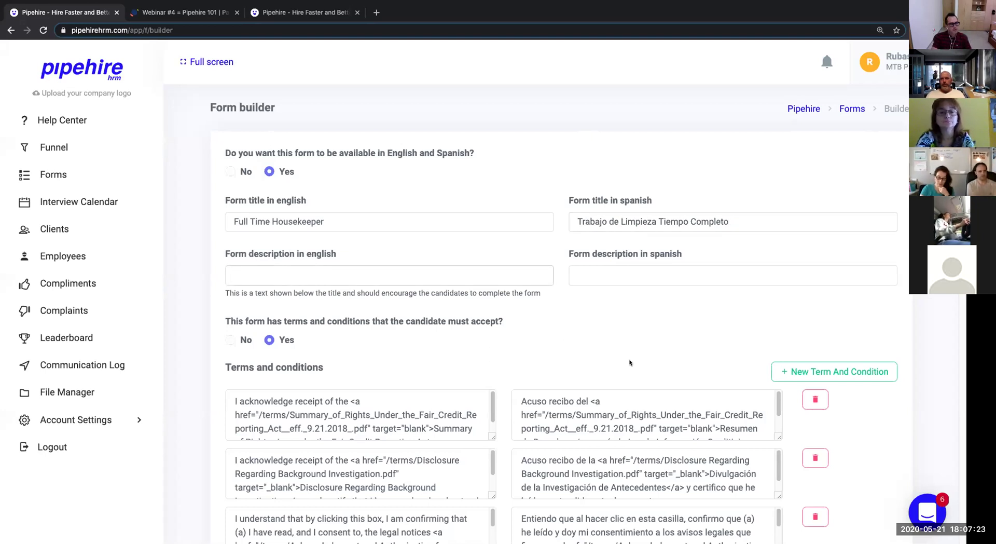
{"action": "left_click", "coordinate": [512, 226]}
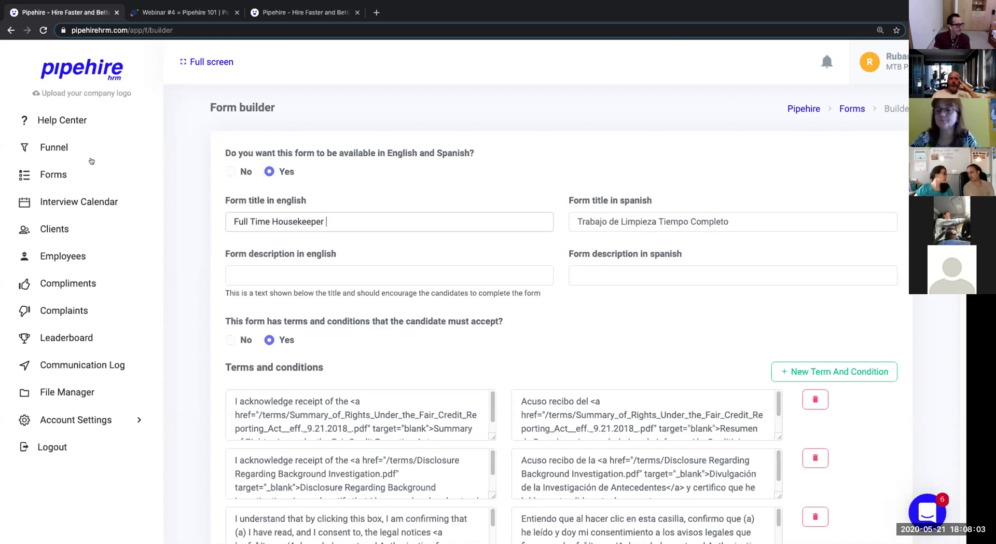
Write the English description 'Amazing job, please call if any questions...'.
{"action": "scroll", "coordinate": [389, 274], "scroll_direction": "down", "scroll_amount": 1}
{"action": "left_click", "coordinate": [388, 263]}
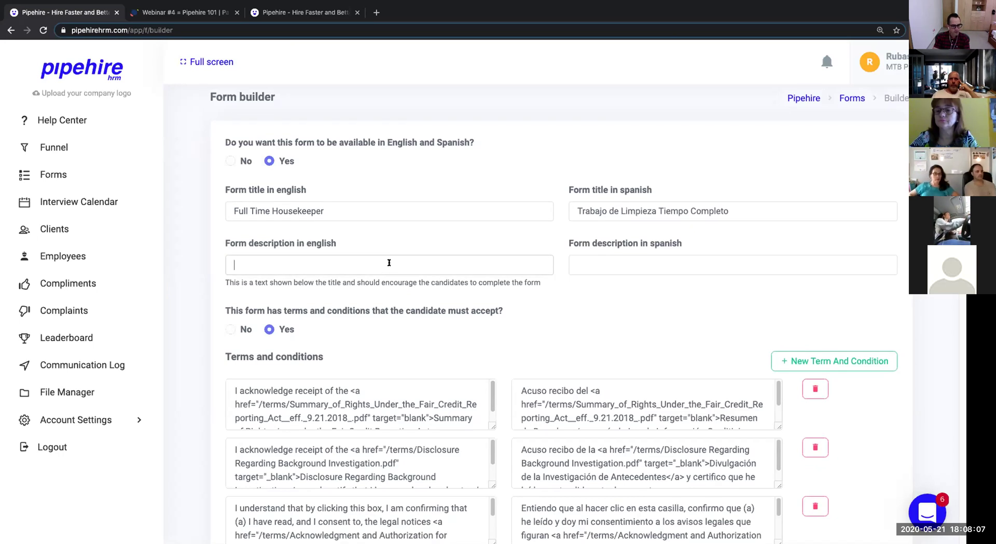
{"action": "type", "text": "Amazingjob, ple"}
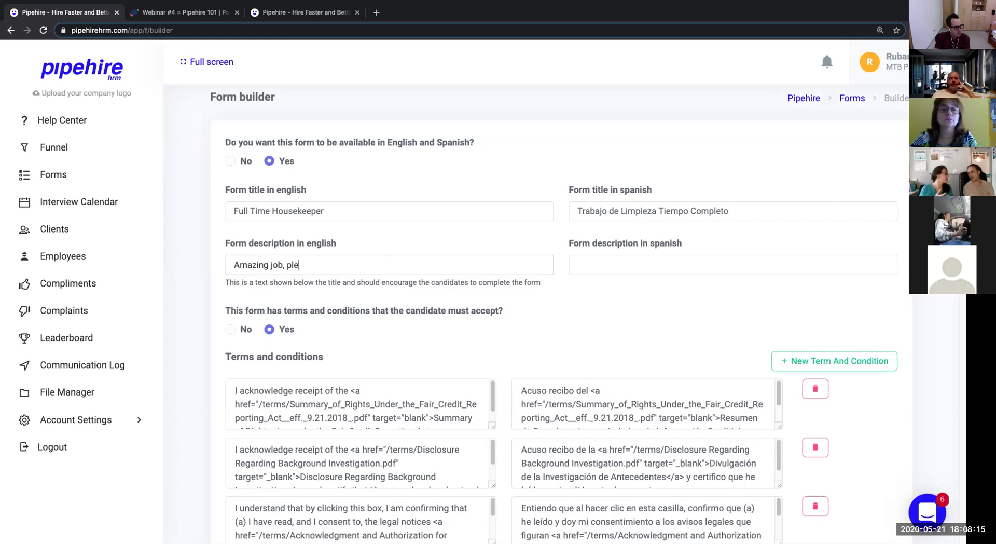
{"action": "type", "text": "ase call if any questions..."}
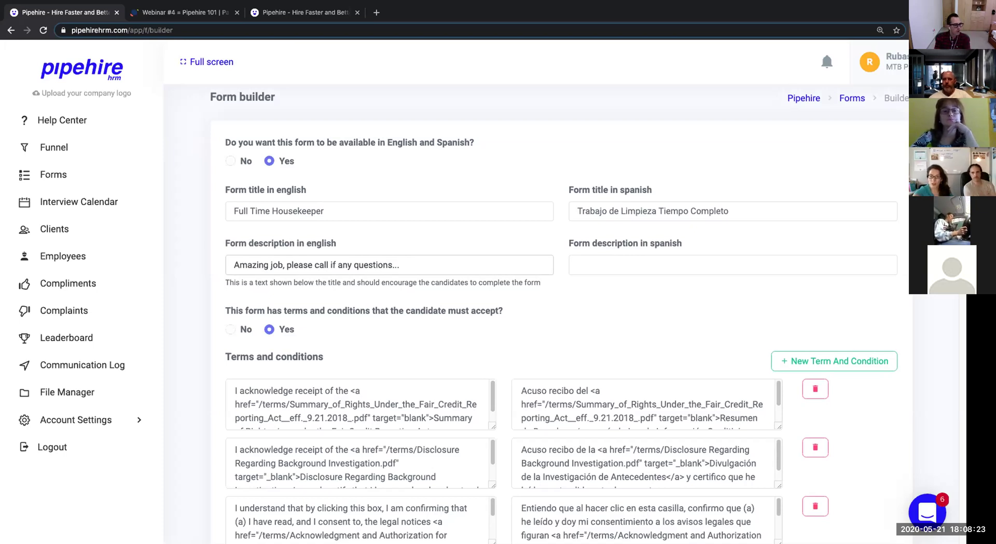
Write the Spanish description 'Un trabajo espectacular, llame si tiene preguntas'.
{"action": "left_click", "coordinate": [580, 257]}
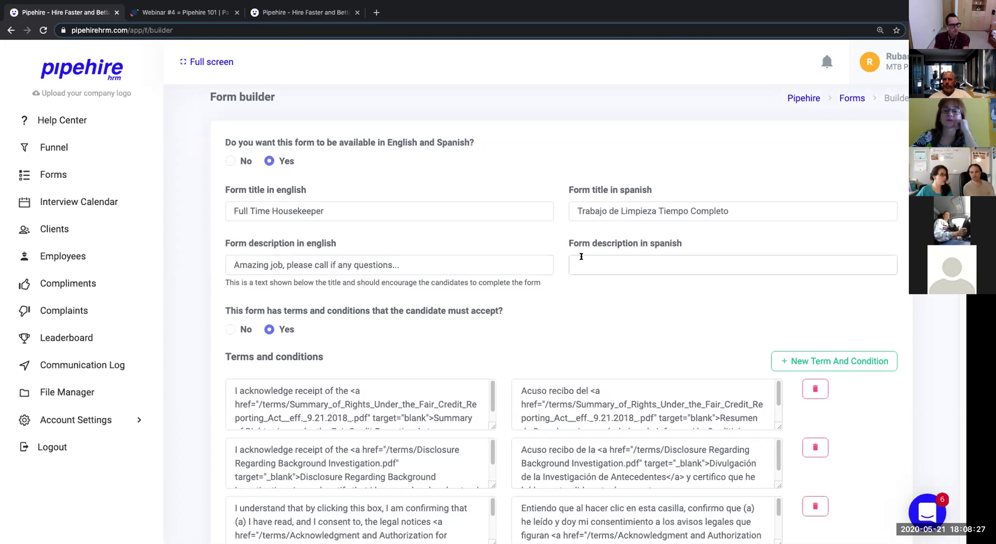
{"action": "type", "text": "Un trab"}
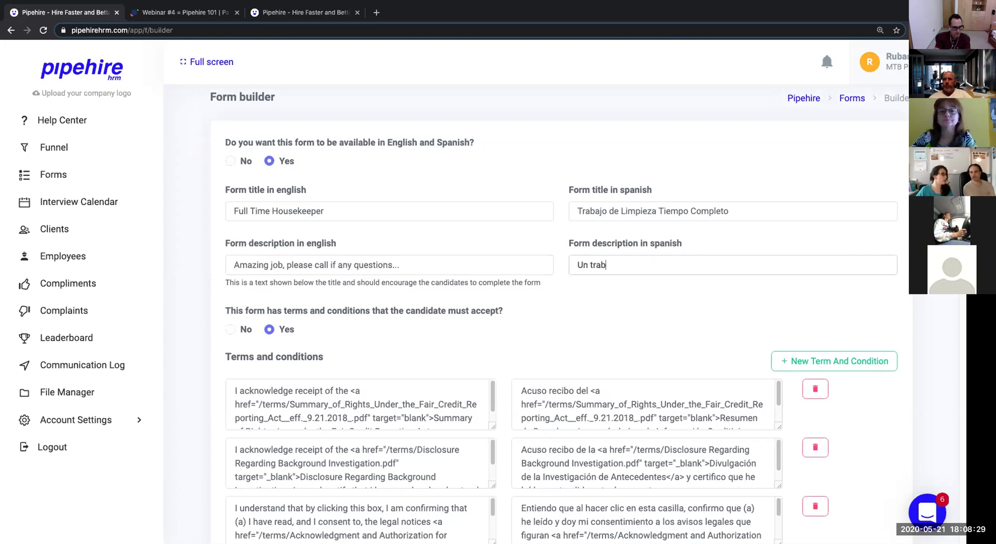
{"action": "type", "text": "ajo espectacular, lla"}
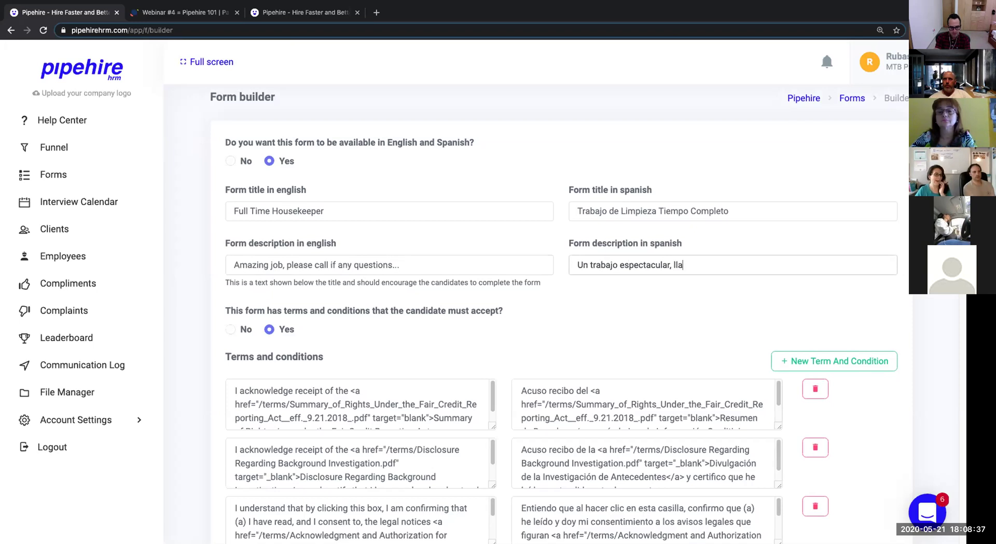
{"action": "type", "text": "me si ti"}
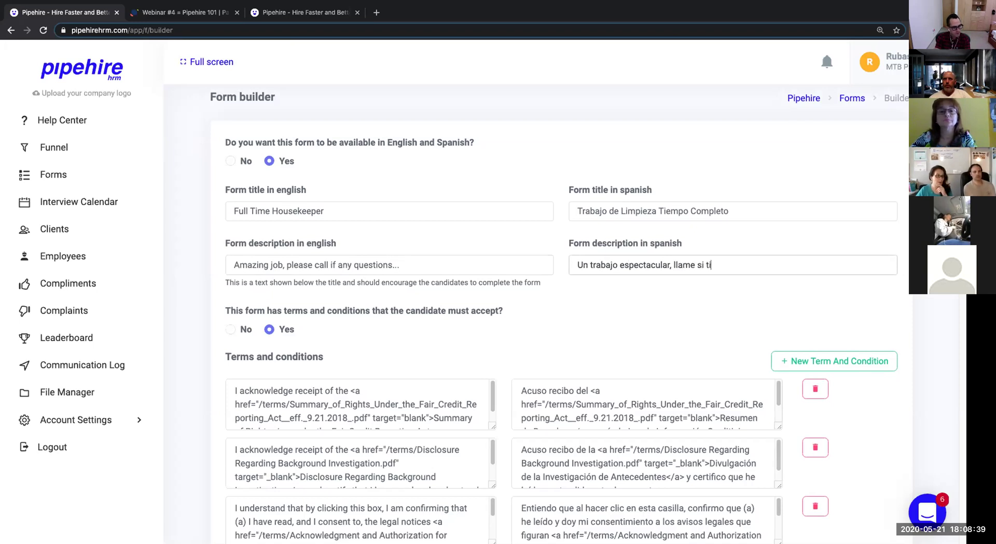
{"action": "type", "text": "ene pr"}
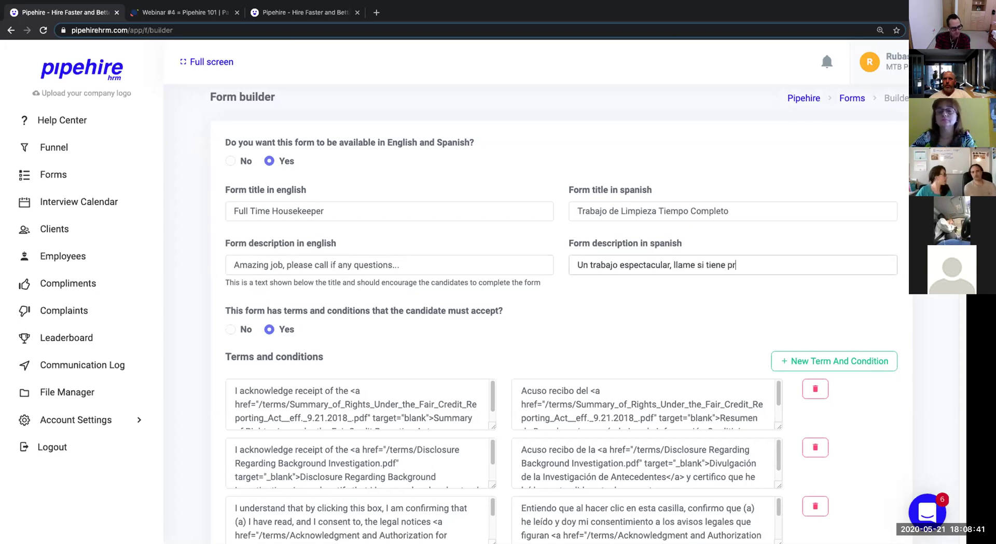
{"action": "type", "text": "eguntas.."}
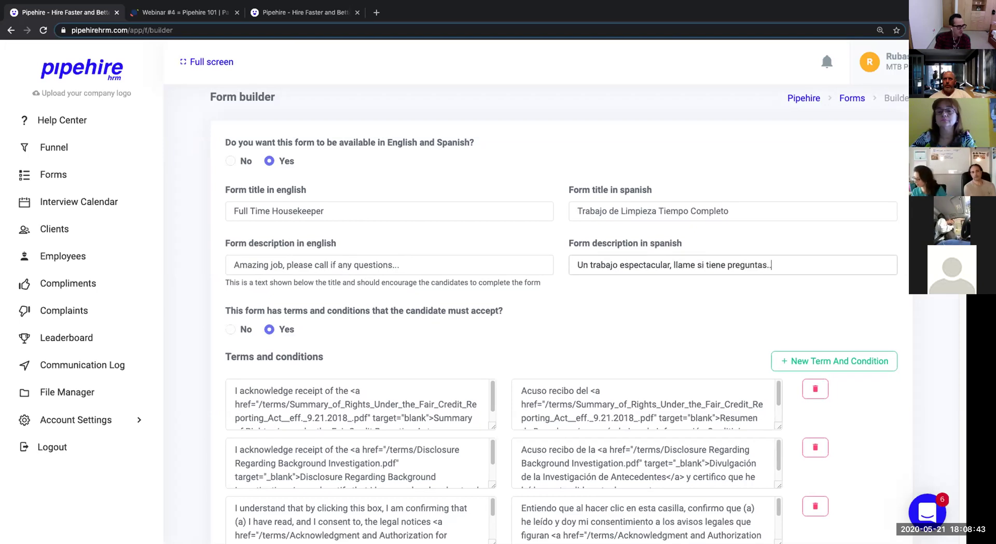
{"action": "scroll", "coordinate": [527, 287], "scroll_direction": "down", "scroll_amount": 1}
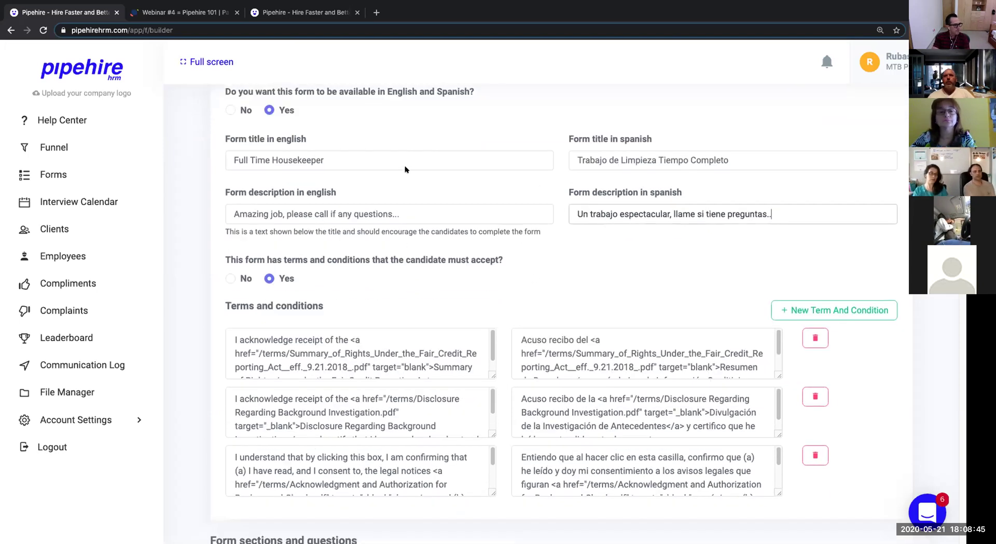
Review the existing English terms and make the third term box taller.
{"action": "scroll", "coordinate": [457, 248], "scroll_direction": "down", "scroll_amount": 1}
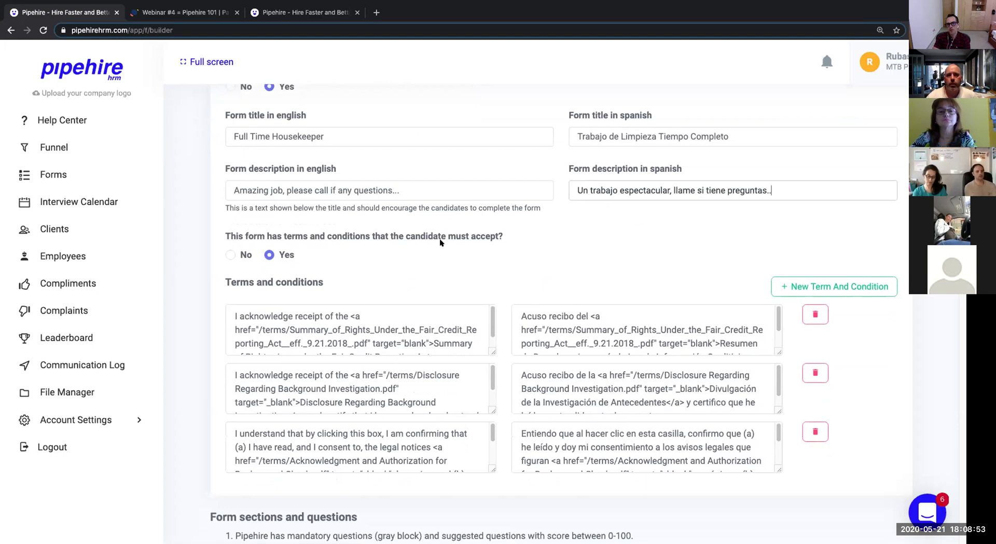
{"action": "scroll", "coordinate": [441, 242], "scroll_direction": "down", "scroll_amount": 1}
{"action": "scroll", "coordinate": [439, 241], "scroll_direction": "down", "scroll_amount": 2}
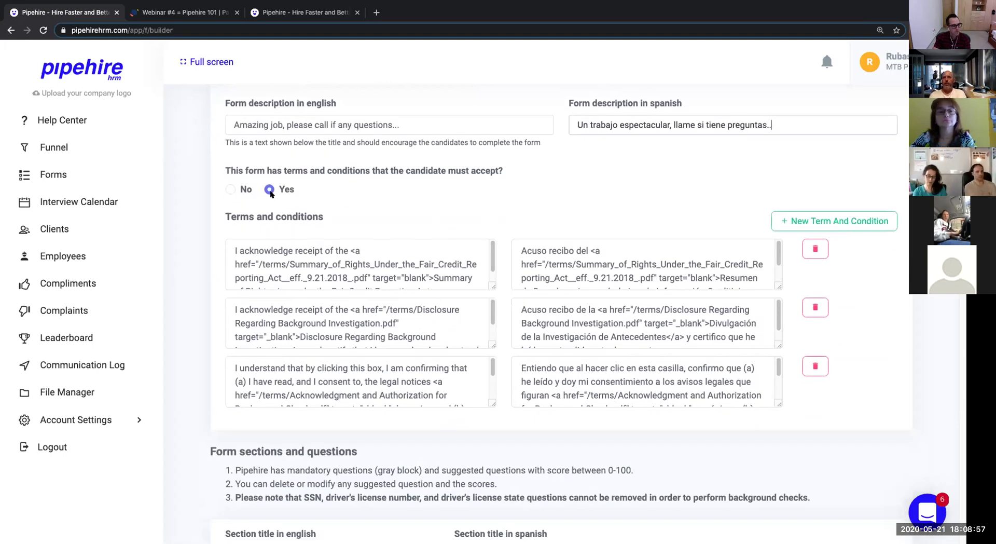
{"action": "left_click_drag", "start_coordinate": [237, 249], "coordinate": [491, 312]}
{"action": "left_click_drag", "start_coordinate": [251, 307], "coordinate": [443, 344]}
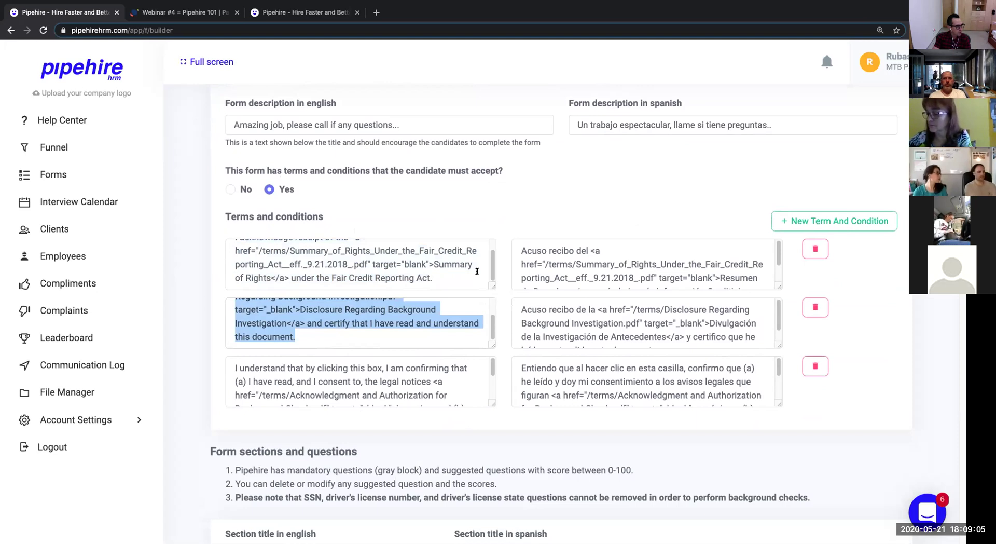
{"action": "scroll", "coordinate": [477, 271], "scroll_direction": "up", "scroll_amount": 1}
{"action": "scroll", "coordinate": [477, 273], "scroll_direction": "down", "scroll_amount": 1}
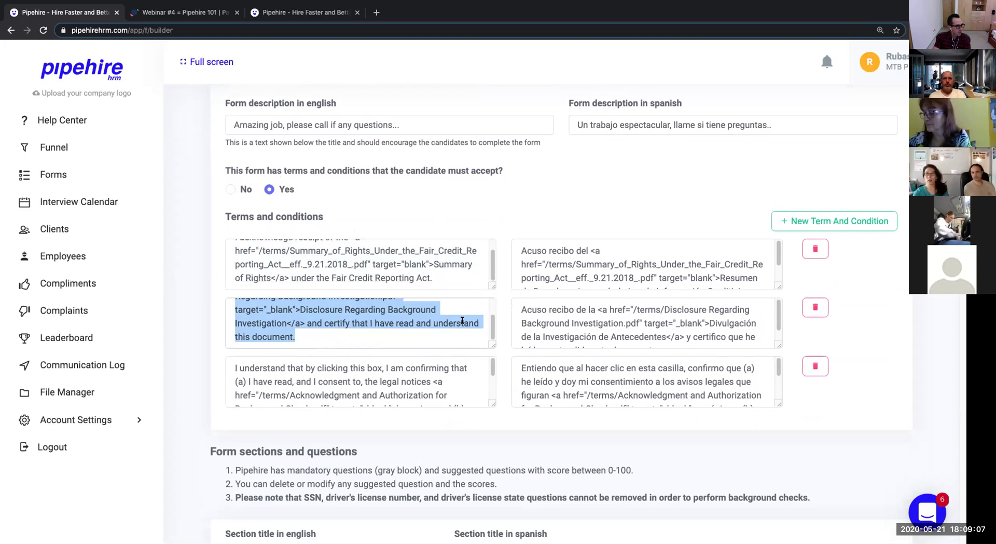
{"action": "left_click_drag", "start_coordinate": [490, 398], "coordinate": [490, 418]}
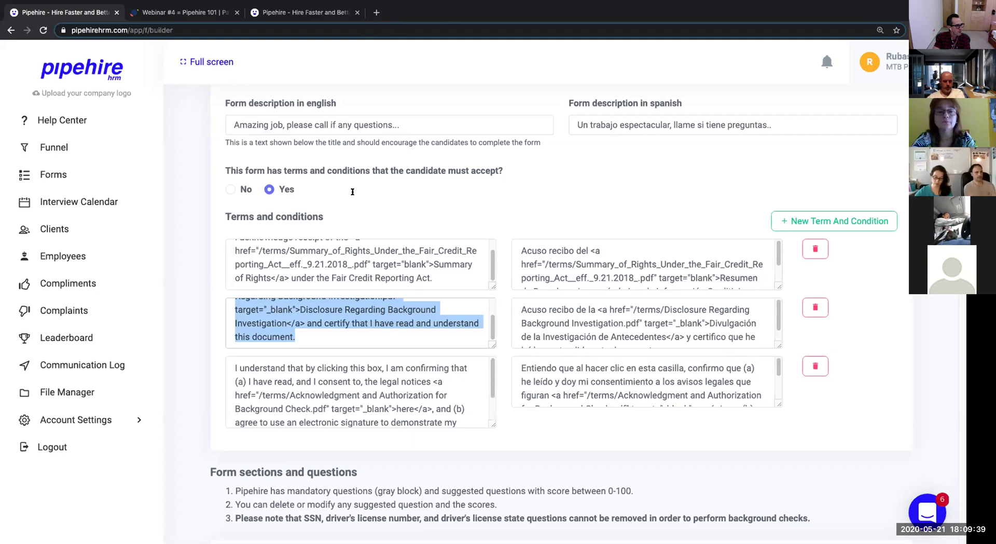
Add a fourth, empty term and condition row below the existing terms.
{"action": "scroll", "coordinate": [423, 402], "scroll_direction": "down", "scroll_amount": 2}
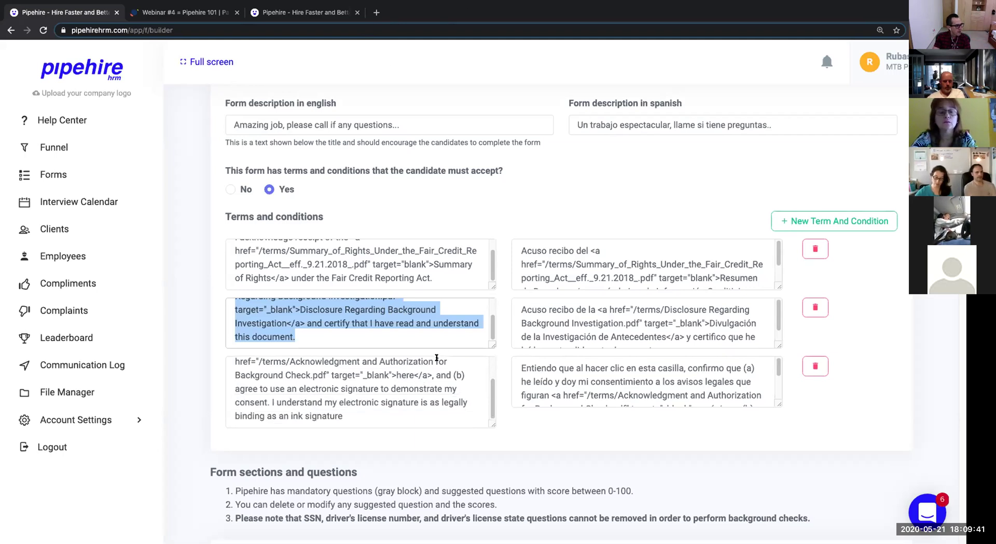
{"action": "scroll", "coordinate": [433, 354], "scroll_direction": "down", "scroll_amount": 5}
{"action": "scroll", "coordinate": [433, 354], "scroll_direction": "down", "scroll_amount": 2}
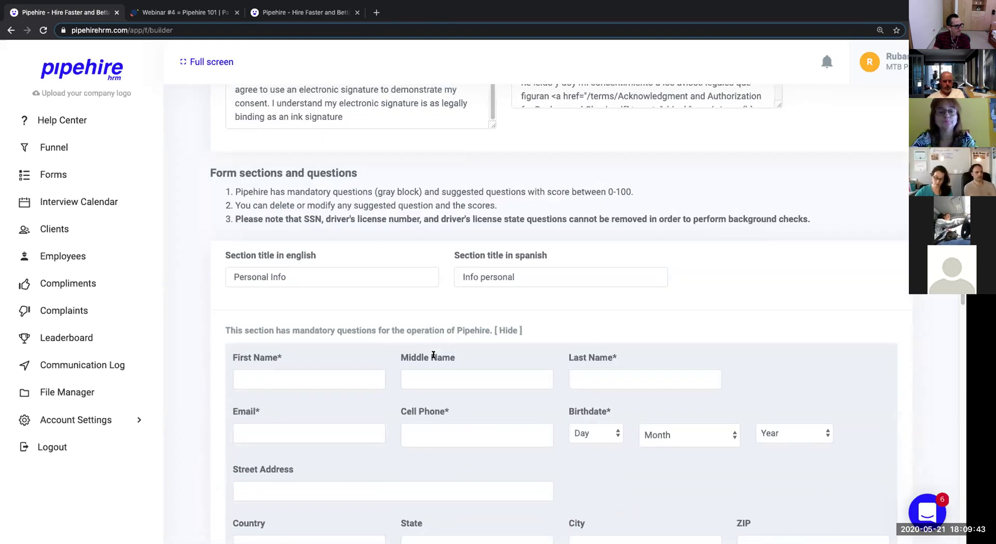
{"action": "scroll", "coordinate": [433, 354], "scroll_direction": "up", "scroll_amount": 7}
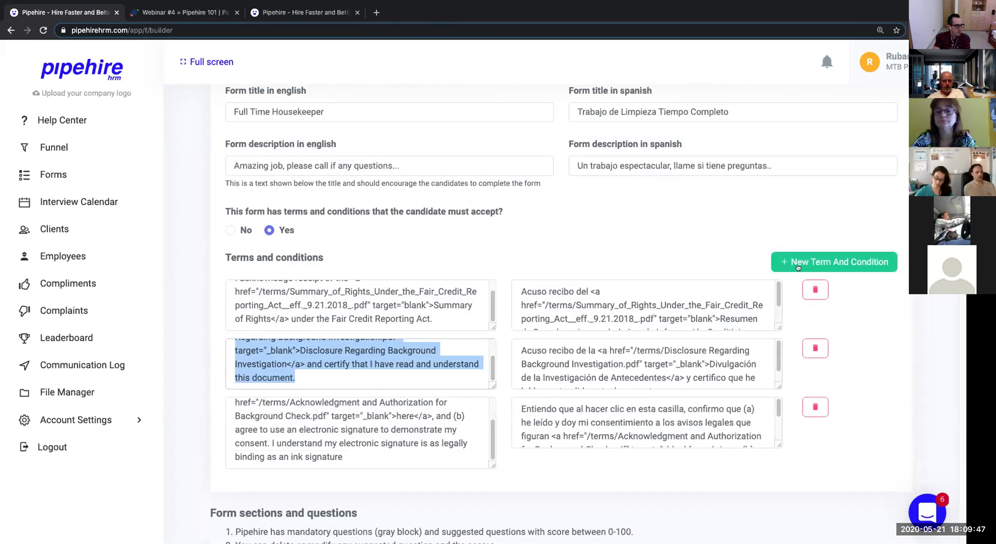
{"action": "left_click", "coordinate": [822, 260]}
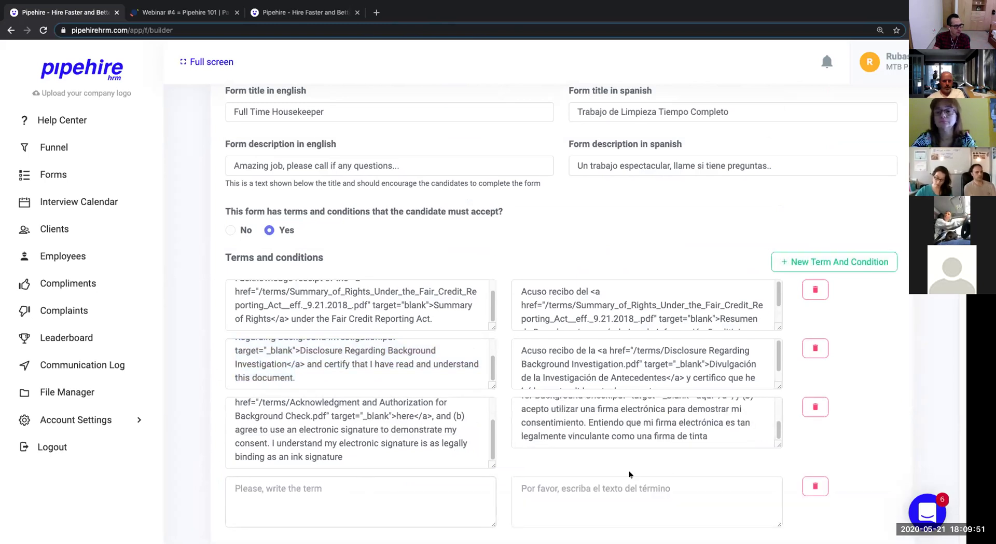
{"action": "scroll", "coordinate": [846, 379], "scroll_direction": "down", "scroll_amount": 9}
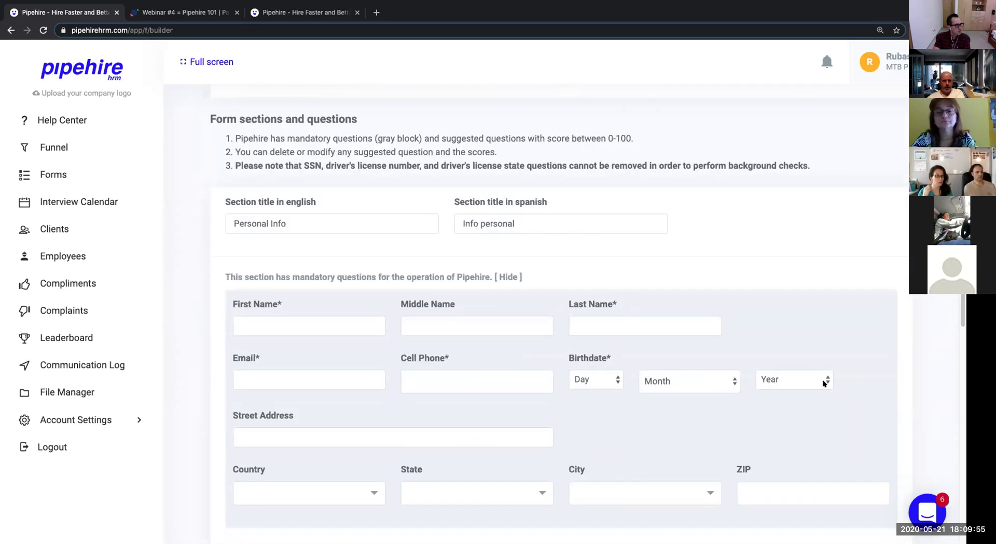
Scroll past the SSN and driver's license questions to the reliable-vehicle question and Save Form.
{"action": "scroll", "coordinate": [269, 268], "scroll_direction": "down", "scroll_amount": 2}
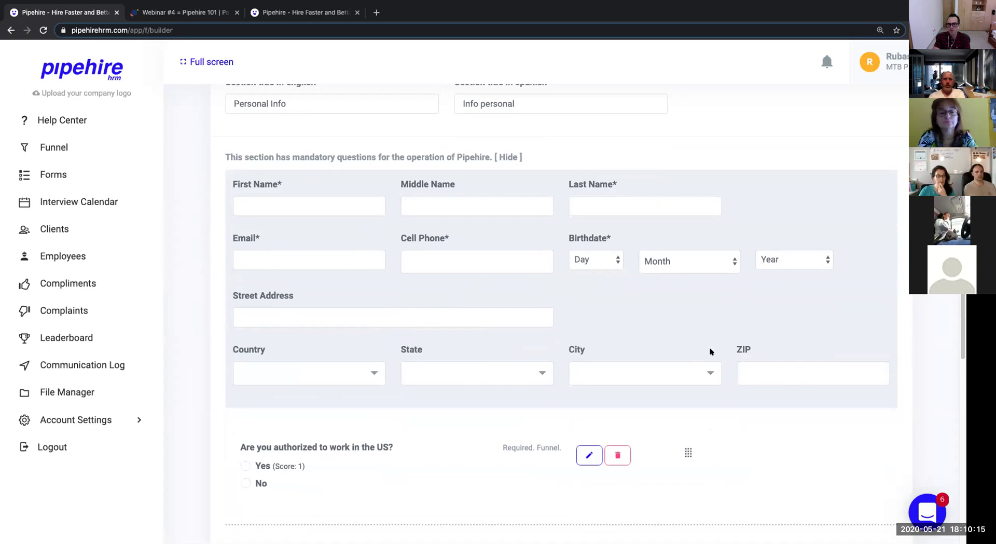
{"action": "scroll", "coordinate": [709, 352], "scroll_direction": "down", "scroll_amount": 3}
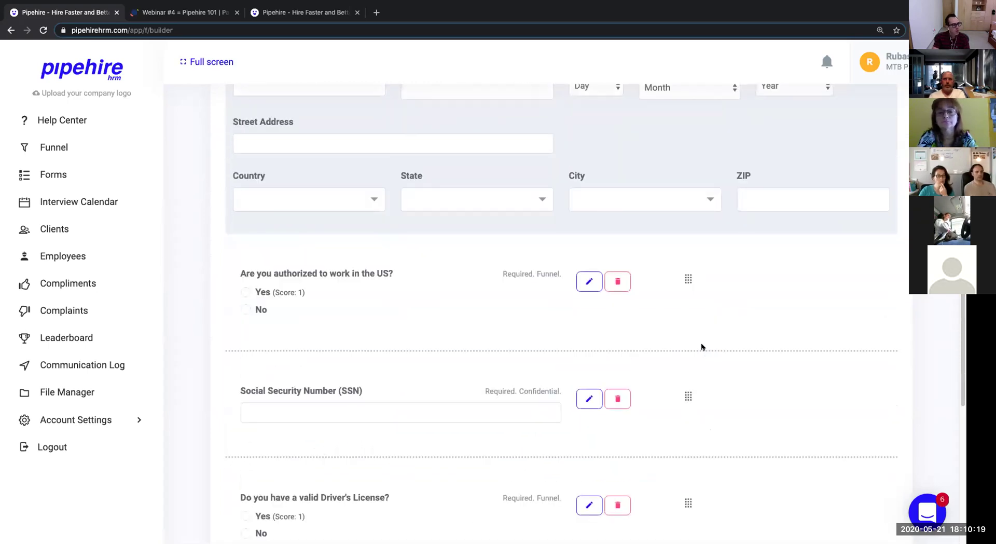
{"action": "scroll", "coordinate": [702, 353], "scroll_direction": "down", "scroll_amount": 8}
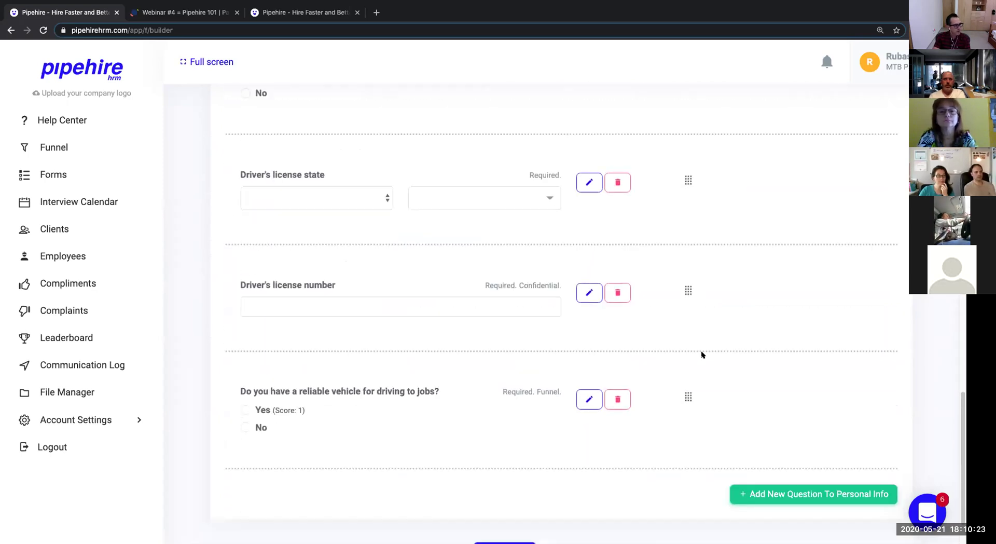
{"action": "scroll", "coordinate": [701, 352], "scroll_direction": "up", "scroll_amount": 1}
{"action": "scroll", "coordinate": [701, 352], "scroll_direction": "up", "scroll_amount": 2}
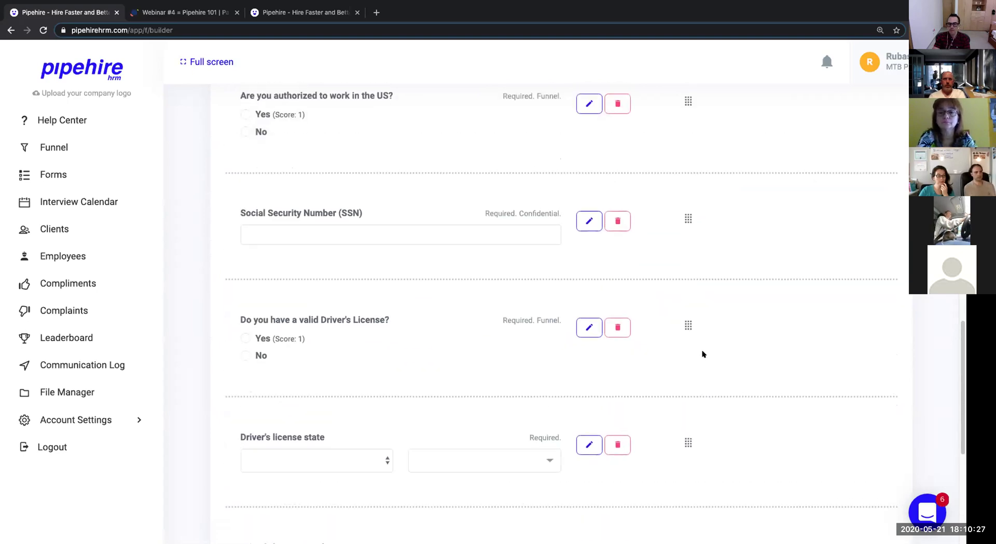
{"action": "scroll", "coordinate": [701, 354], "scroll_direction": "up", "scroll_amount": 3}
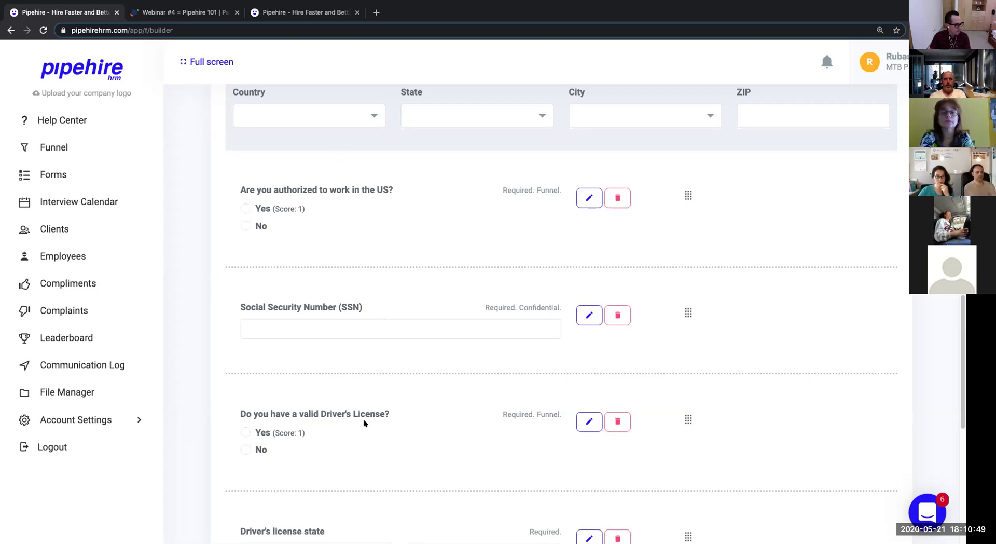
{"action": "scroll", "coordinate": [390, 356], "scroll_direction": "down", "scroll_amount": 1}
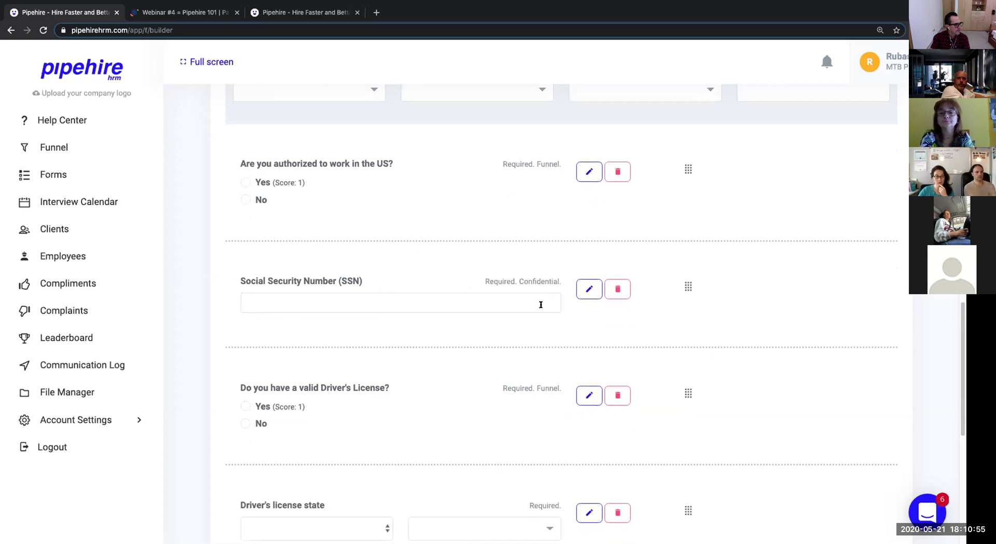
{"action": "scroll", "coordinate": [540, 305], "scroll_direction": "down", "scroll_amount": 1}
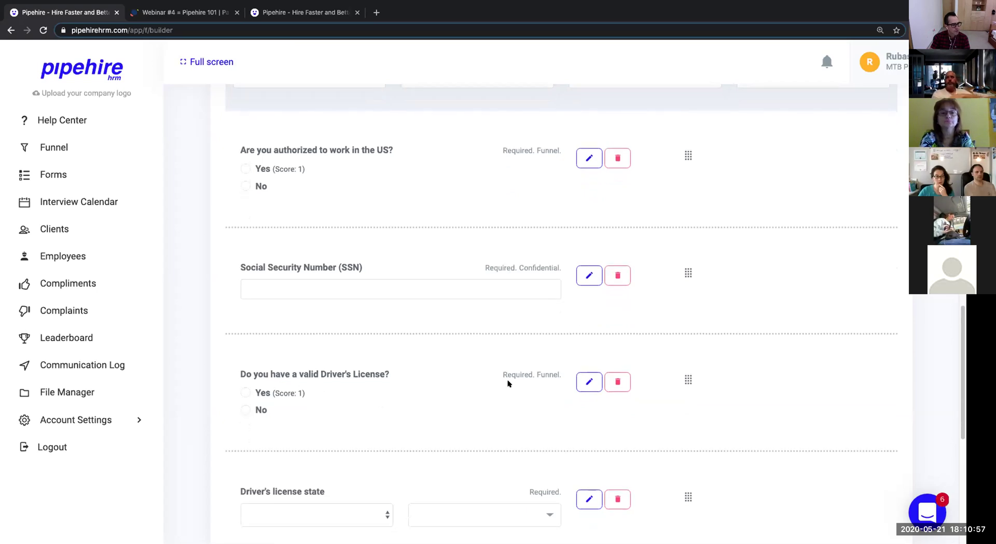
{"action": "scroll", "coordinate": [338, 393], "scroll_direction": "down", "scroll_amount": 4}
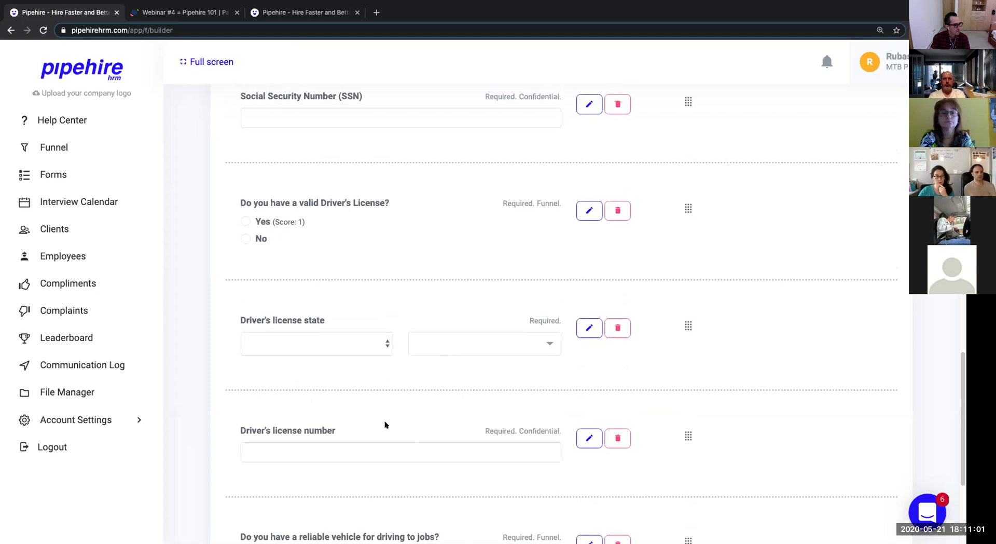
{"action": "scroll", "coordinate": [378, 423], "scroll_direction": "down", "scroll_amount": 2}
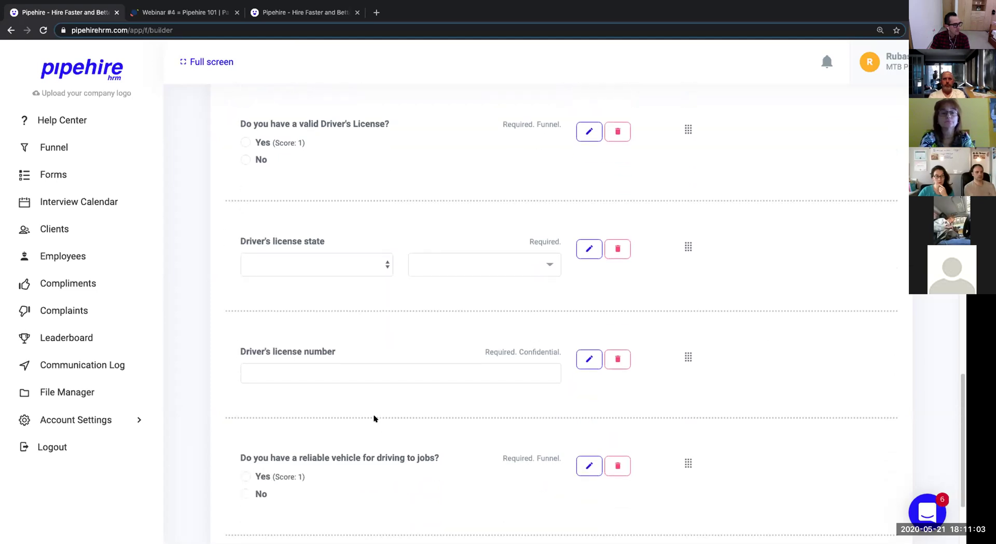
{"action": "scroll", "coordinate": [379, 418], "scroll_direction": "down", "scroll_amount": 1}
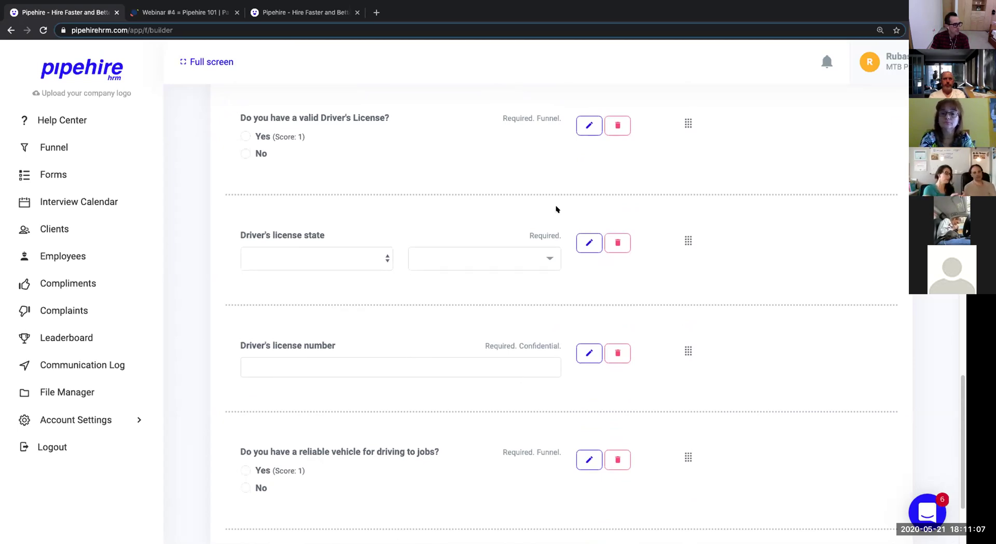
{"action": "scroll", "coordinate": [601, 399], "scroll_direction": "down", "scroll_amount": 3}
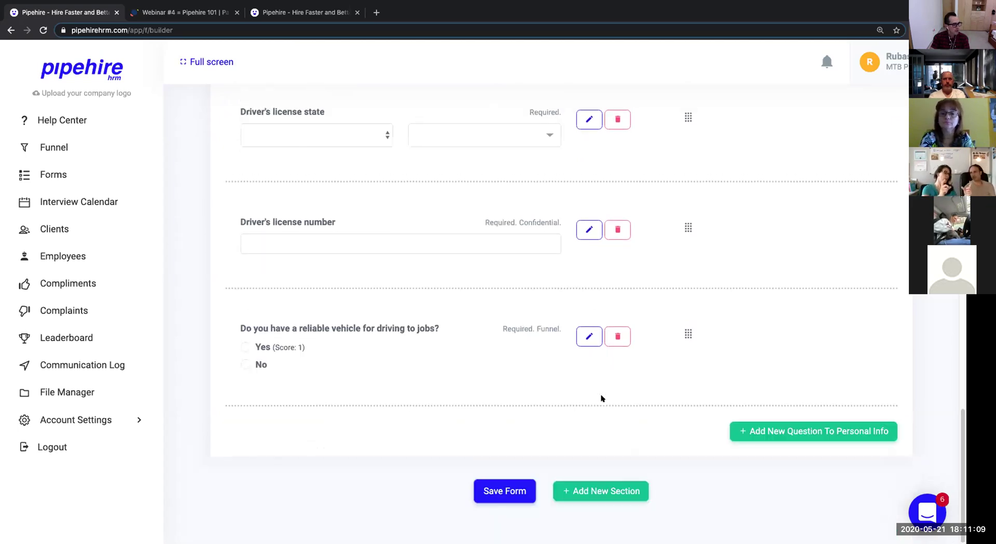
{"action": "left_click", "coordinate": [589, 338]}
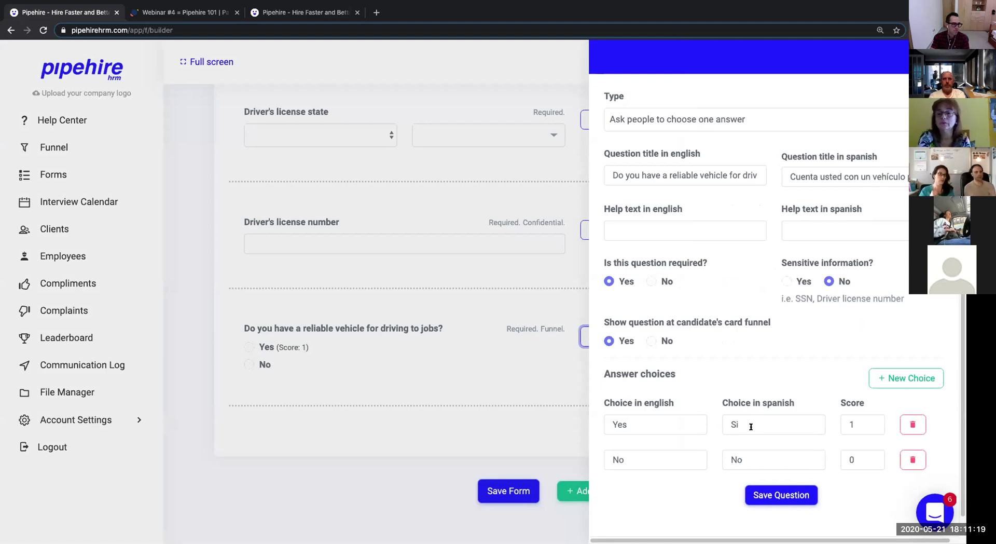
{"action": "left_click", "coordinate": [841, 423]}
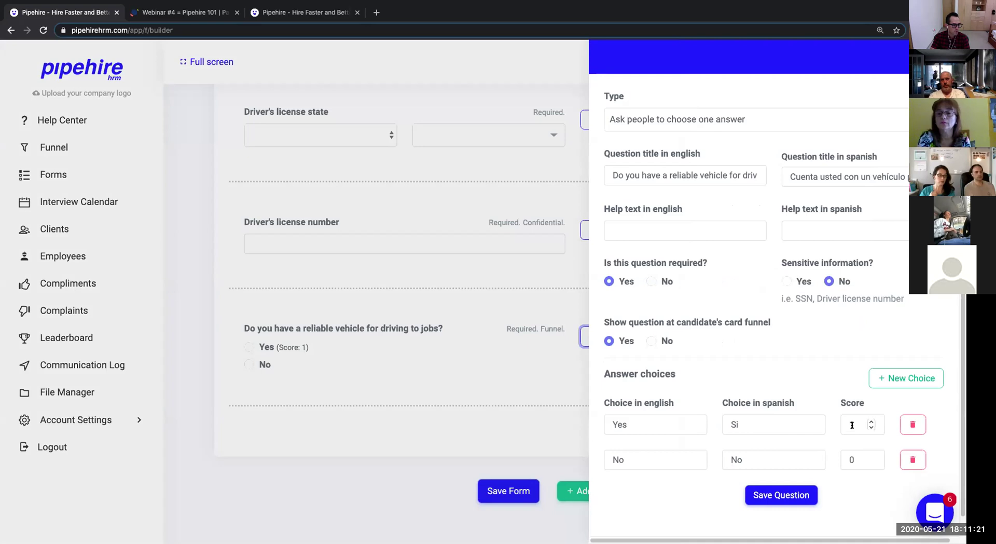
{"action": "key", "text": "Right"}
{"action": "key", "text": "BackSpace"}
{"action": "type", "text": "0"}
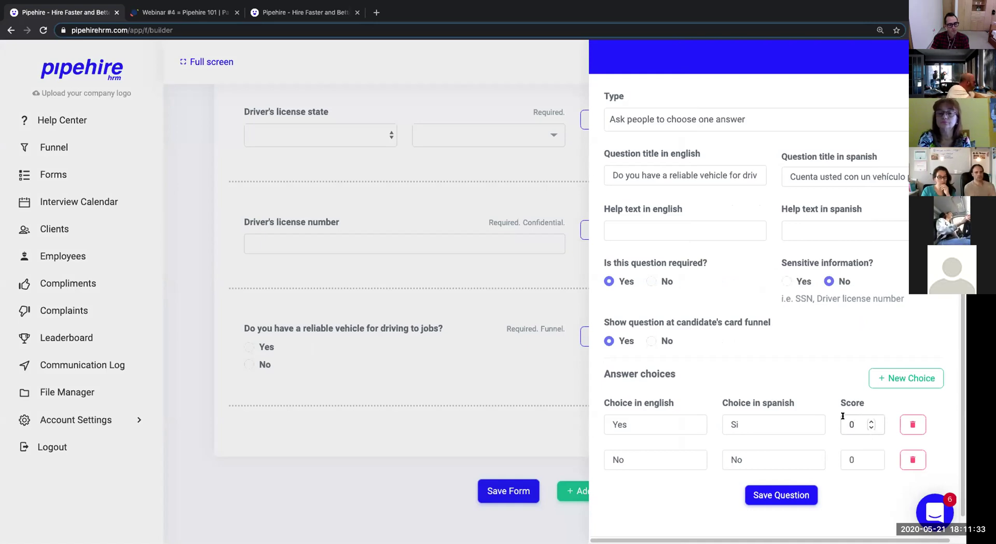
{"action": "key", "text": "BackSpace"}
{"action": "type", "text": "1"}
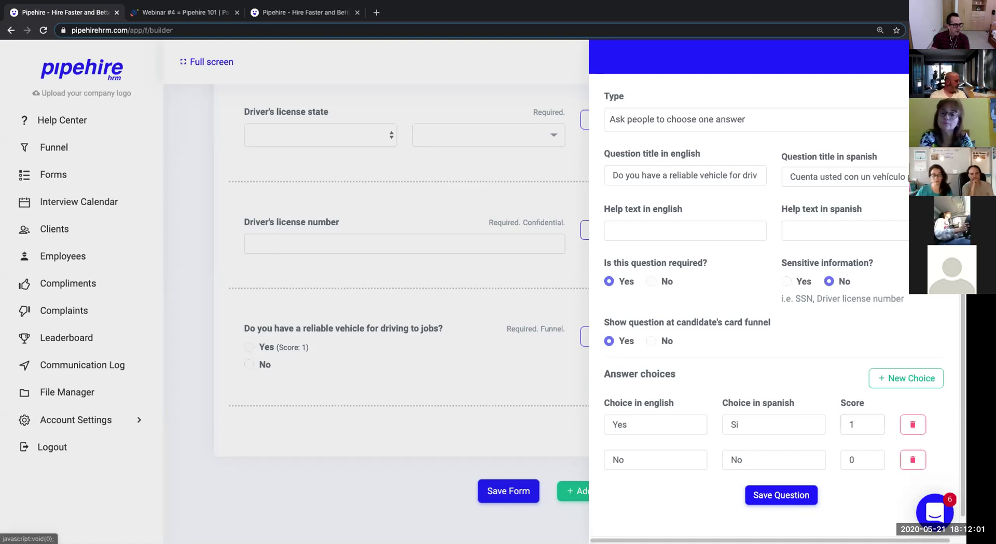
{"action": "left_click", "coordinate": [941, 57]}
{"action": "left_click", "coordinate": [758, 431]}
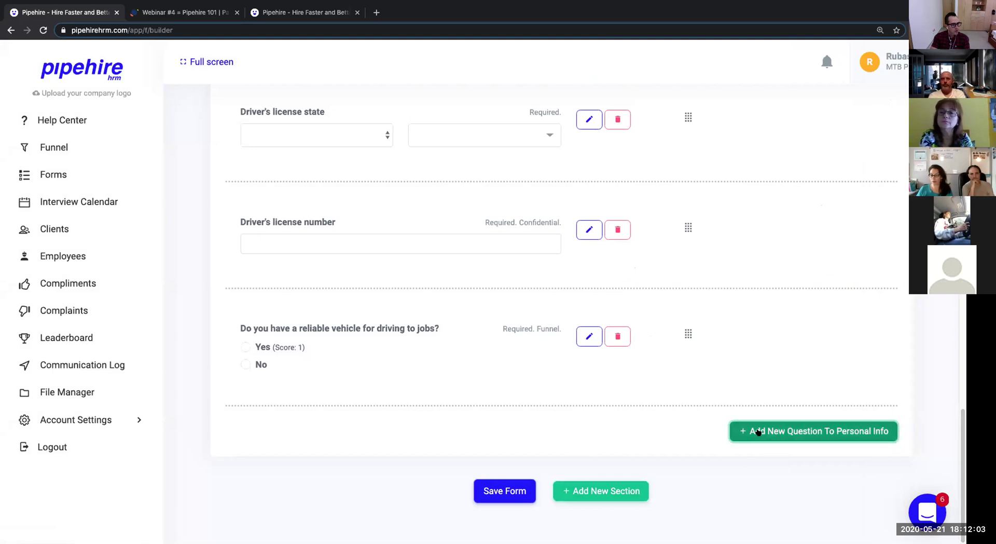
Open the question type list for the new Personal Info question.
{"action": "left_click", "coordinate": [700, 132]}
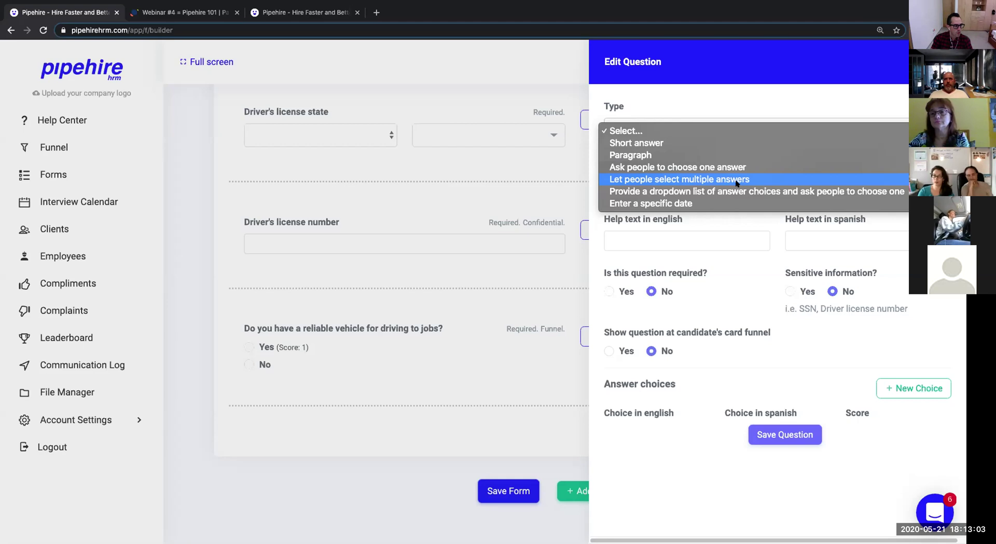
Make the question single-choice, titled 'Has your Driver's license ever been suspended?'.
{"action": "left_click", "coordinate": [754, 167]}
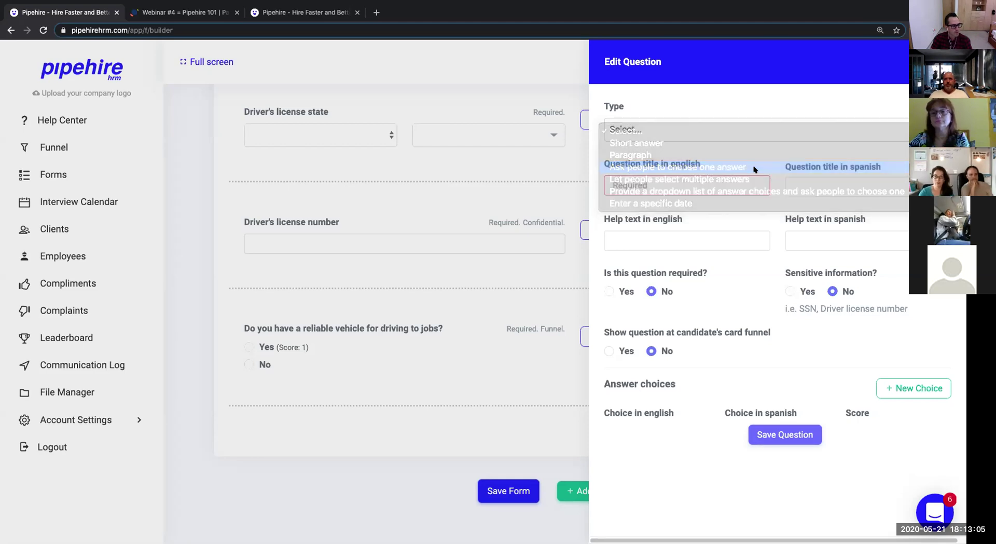
{"action": "left_click", "coordinate": [747, 127]}
{"action": "left_click", "coordinate": [737, 180]}
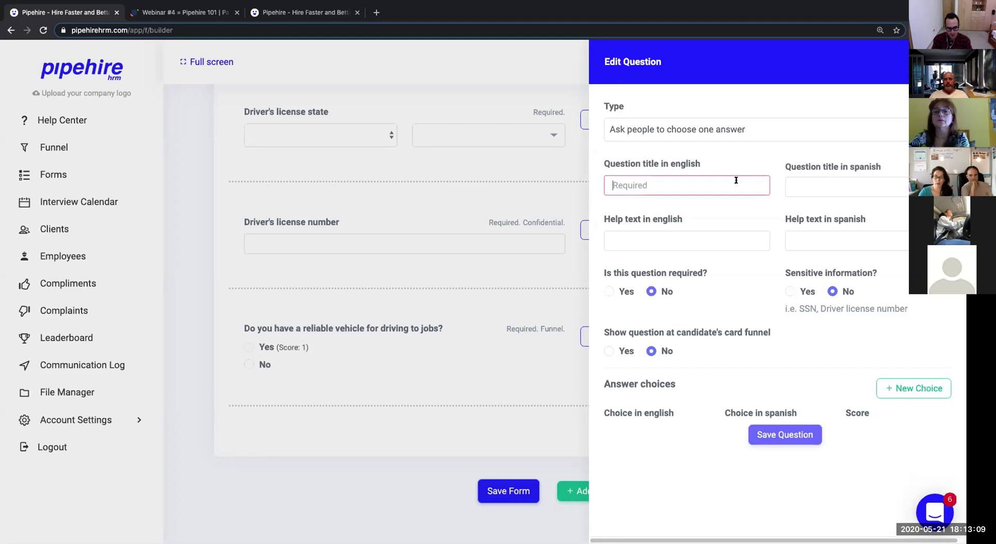
{"action": "type", "text": "Ha"}
{"action": "type", "text": "s you"}
{"action": "type", "text": "r D"}
{"action": "type", "text": "river's"}
{"action": "type", "text": " license"}
{"action": "type", "text": " ever been s"}
{"action": "type", "text": "uspended?"}
{"action": "key", "text": "Tab"}
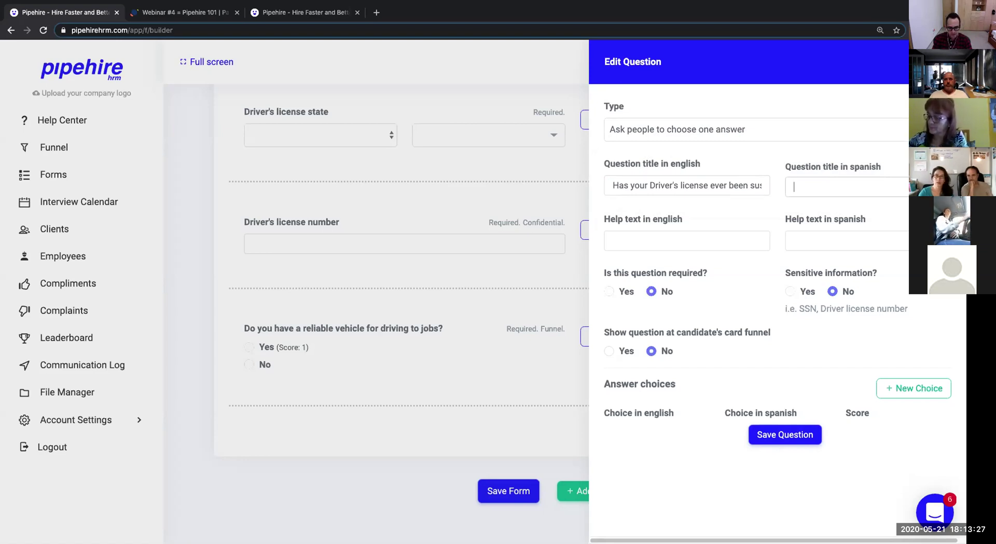
Enter the Spanish title 'Ha sido su licensia alguna vez suspendida?', fixing typos.
{"action": "type", "text": "Ha"}
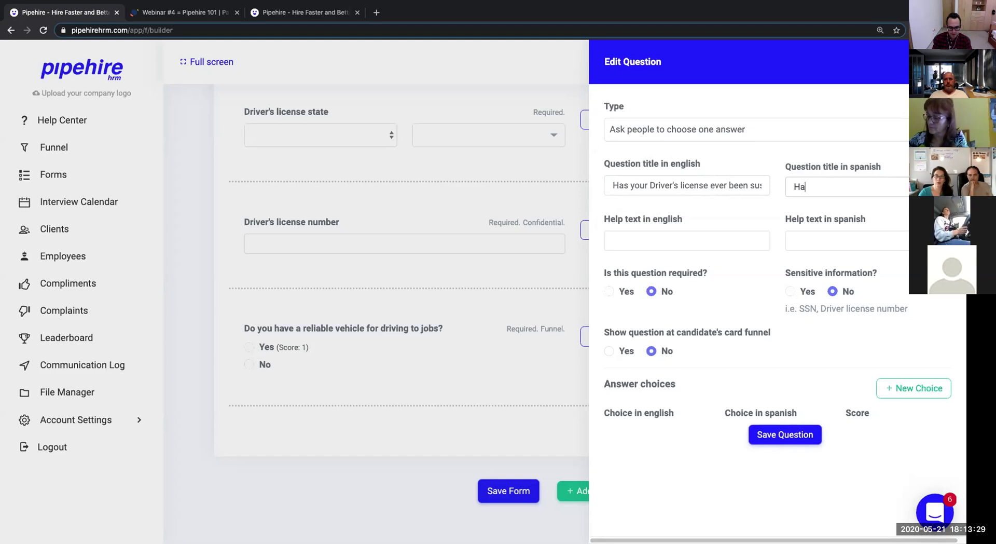
{"action": "type", "text": " sido su linc"}
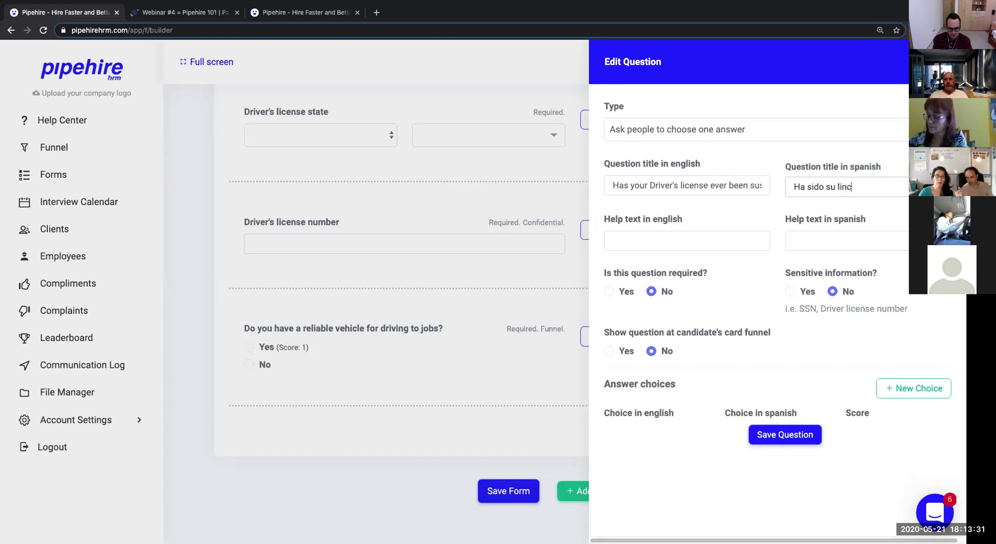
{"action": "key", "text": "BackSpace"}
{"action": "type", "text": "cne"}
{"action": "key", "text": "BackSpace"}
{"action": "key", "text": "BackSpace"}
{"action": "type", "text": "encoia"}
{"action": "key", "text": "BackSpace"}
{"action": "key", "text": "BackSpace"}
{"action": "key", "text": "BackSpace"}
{"action": "type", "text": "o"}
{"action": "key", "text": "BackSpace"}
{"action": "key", "text": "BackSpace"}
{"action": "type", "text": "sia alguna v"}
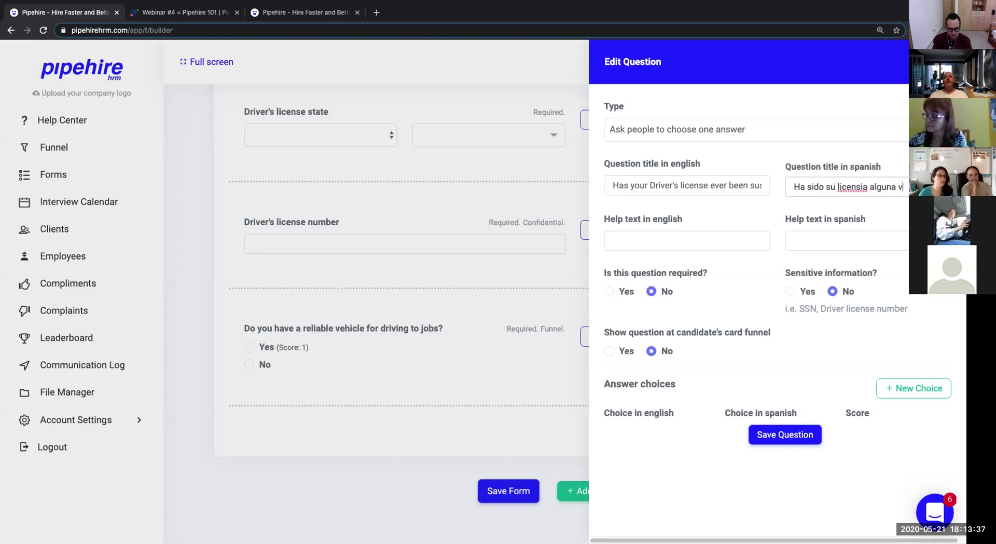
{"action": "type", "text": "ez suspendida?"}
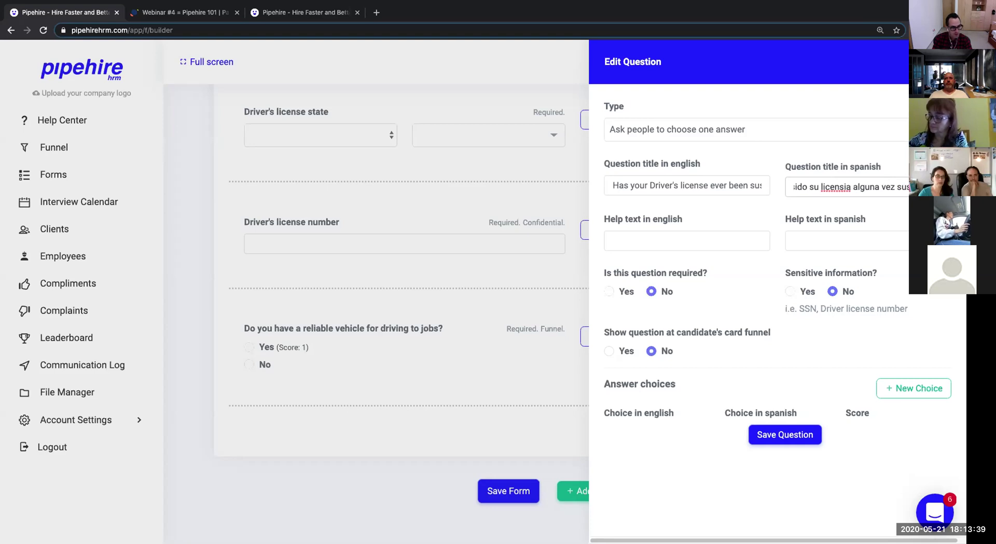
{"action": "right_click", "coordinate": [824, 181]}
{"action": "left_click", "coordinate": [697, 225]}
Add help text 'Please be honest' in English and 'Sea honest' in Spanish.
{"action": "left_click", "coordinate": [695, 240]}
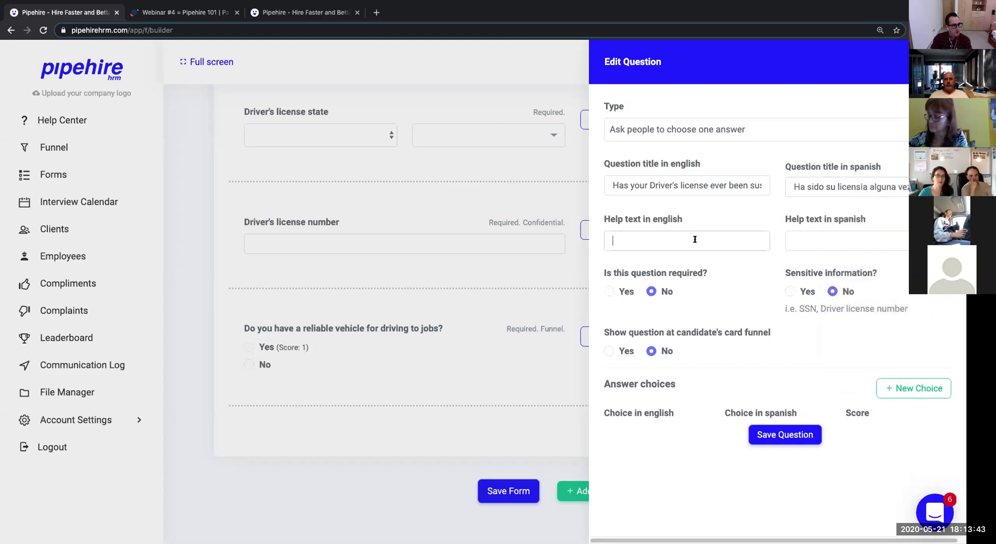
{"action": "left_click_drag", "start_coordinate": [633, 218], "coordinate": [682, 220]}
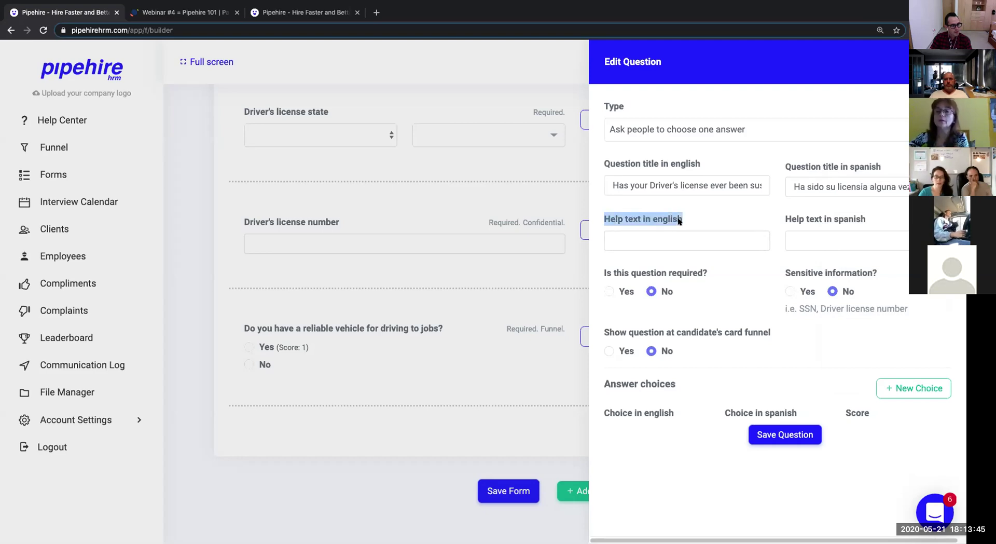
{"action": "left_click", "coordinate": [674, 225]}
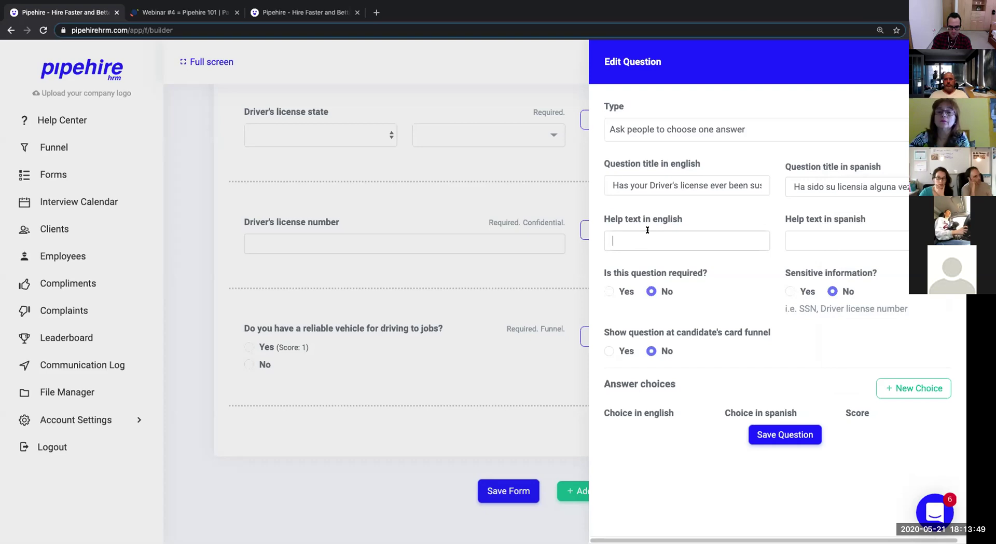
{"action": "type", "text": "Please be honest"}
{"action": "key", "text": "Tab"}
{"action": "type", "text": "Sea honest"}
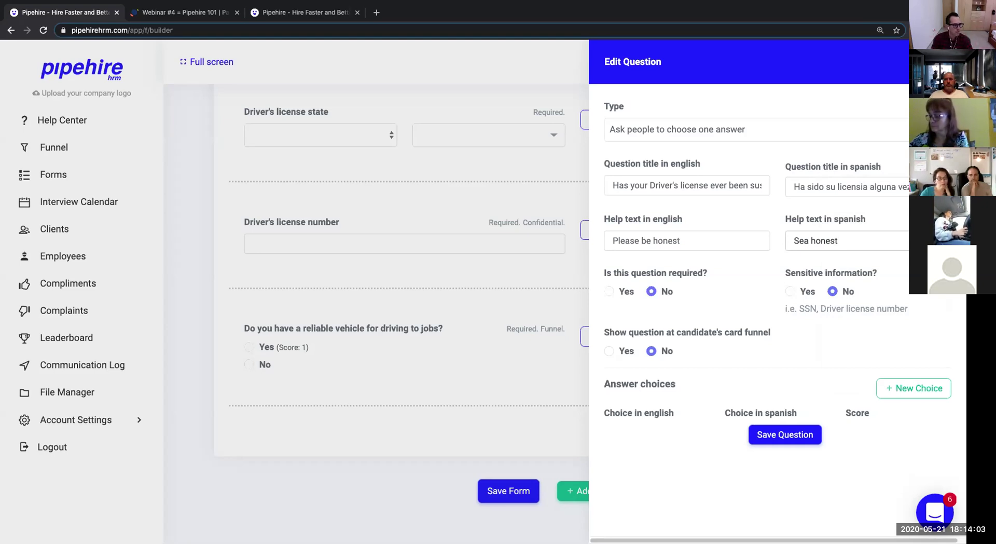
Make the question required and shown on the candidate's card funnel, not sensitive.
{"action": "left_click", "coordinate": [607, 290]}
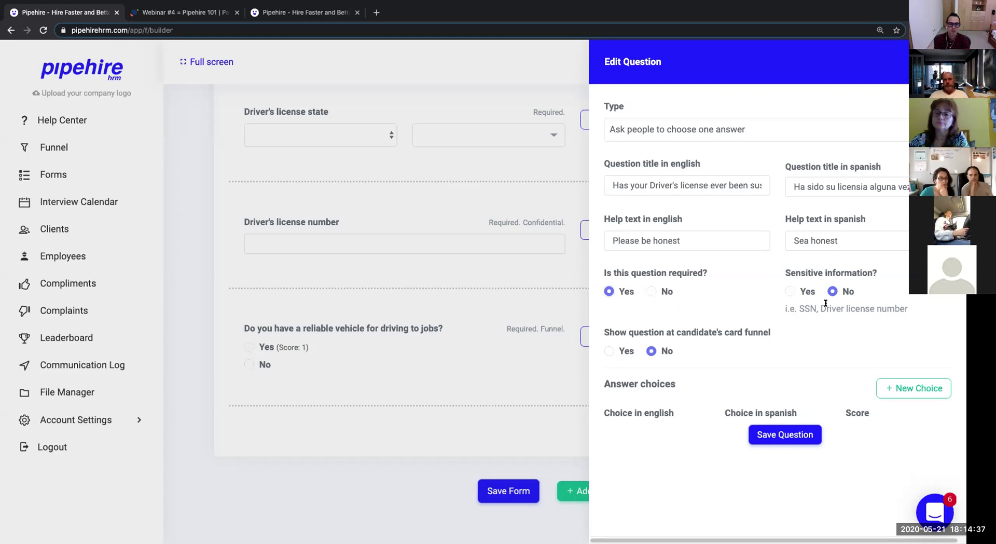
{"action": "left_click", "coordinate": [791, 293]}
{"action": "left_click", "coordinate": [830, 293]}
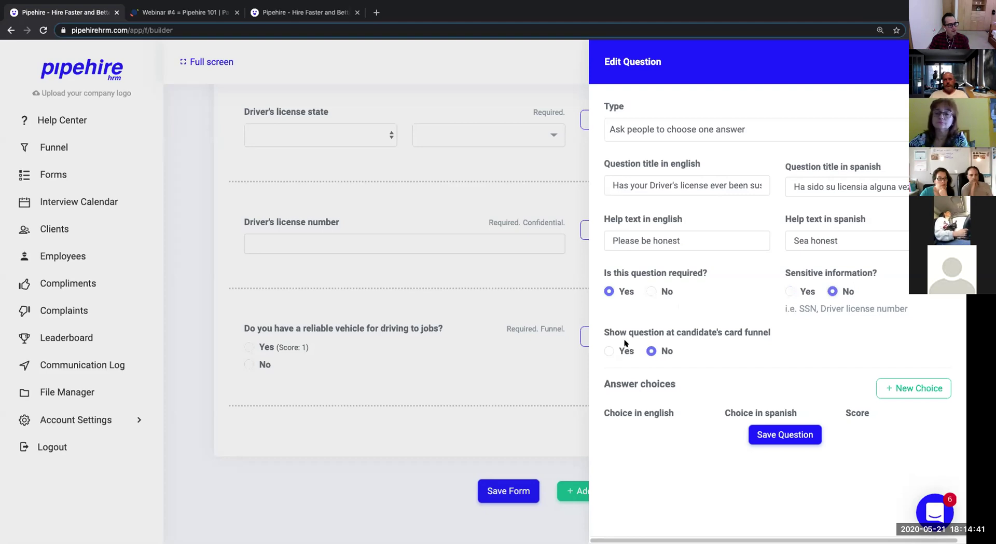
{"action": "left_click", "coordinate": [620, 351]}
Add answer choices Yes/Si and No/No, giving No a score of 1.
{"action": "left_click", "coordinate": [906, 389]}
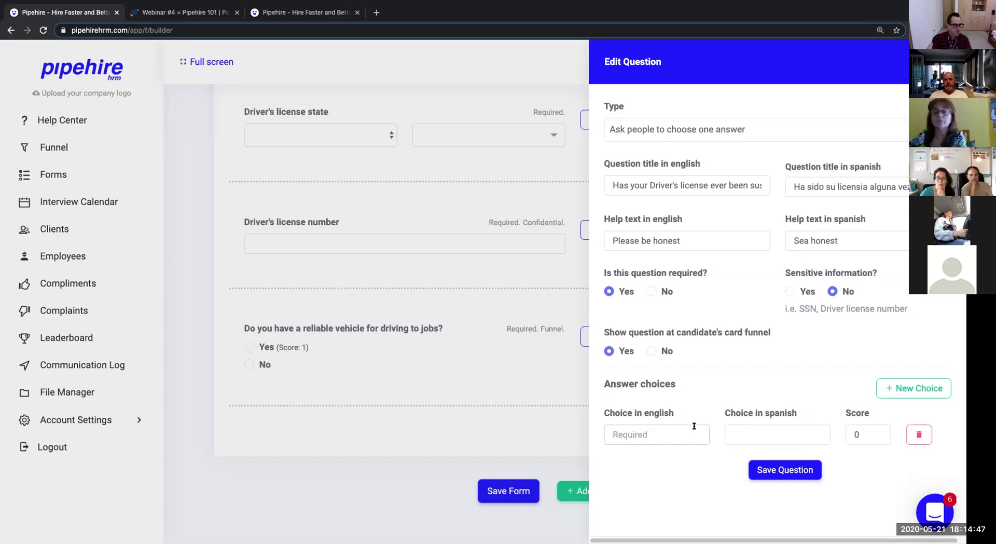
{"action": "type", "text": "Yes"}
{"action": "key", "text": "Tab"}
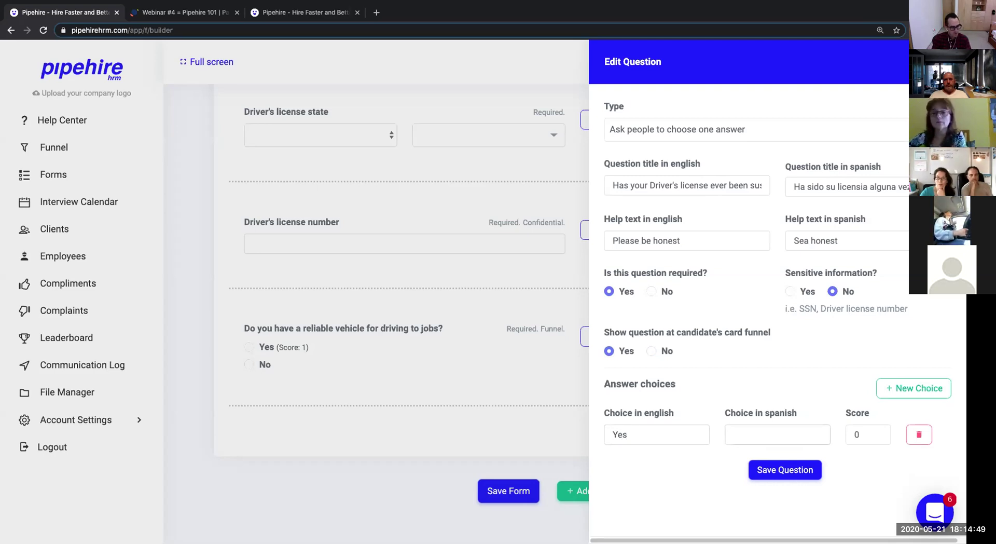
{"action": "type", "text": "Si"}
{"action": "key", "text": "Tab"}
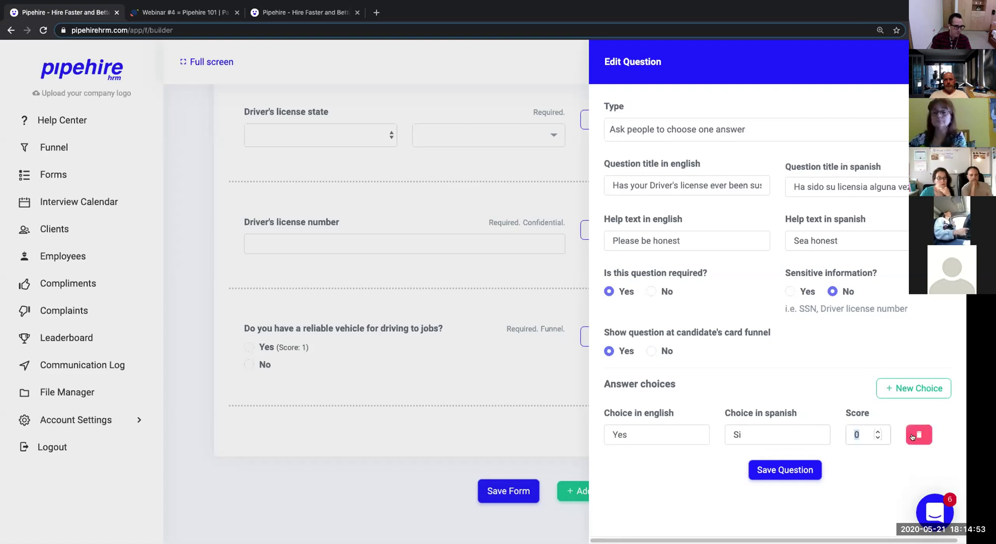
{"action": "left_click", "coordinate": [917, 395]}
{"action": "left_click", "coordinate": [669, 465]}
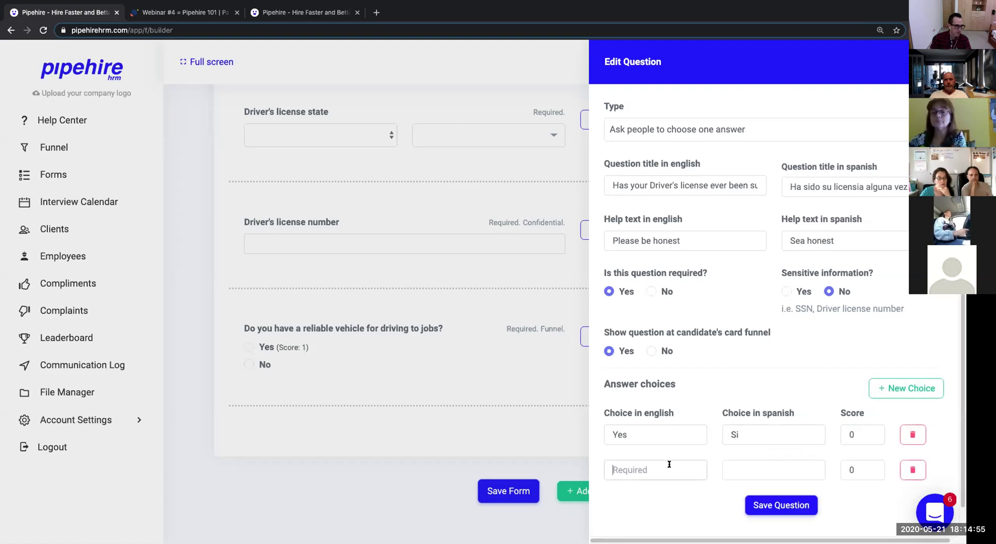
{"action": "type", "text": "No"}
{"action": "key", "text": "Tab"}
{"action": "type", "text": "No"}
{"action": "key", "text": "Tab"}
{"action": "type", "text": "1"}
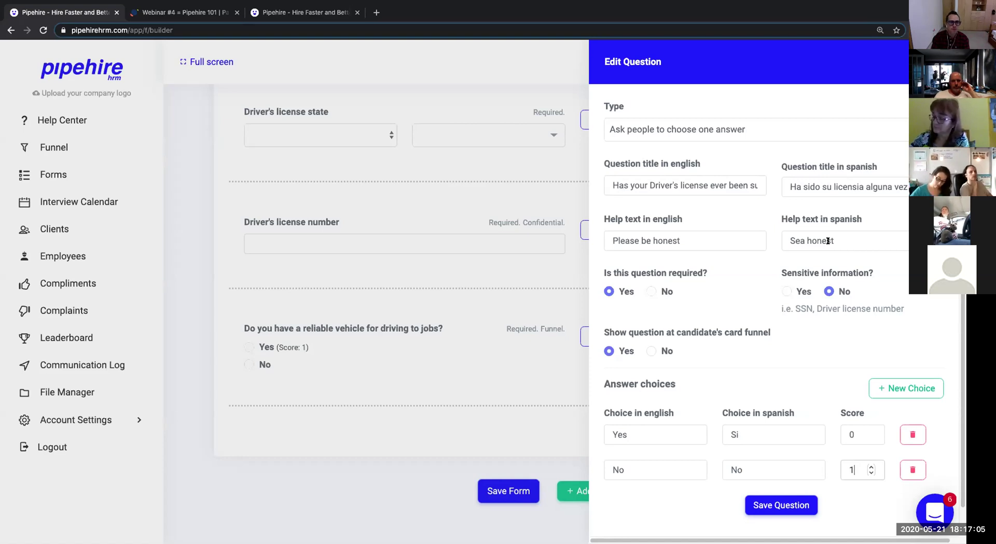
{"action": "left_click", "coordinate": [762, 507]}
{"action": "scroll", "coordinate": [763, 481], "scroll_direction": "down", "scroll_amount": 3}
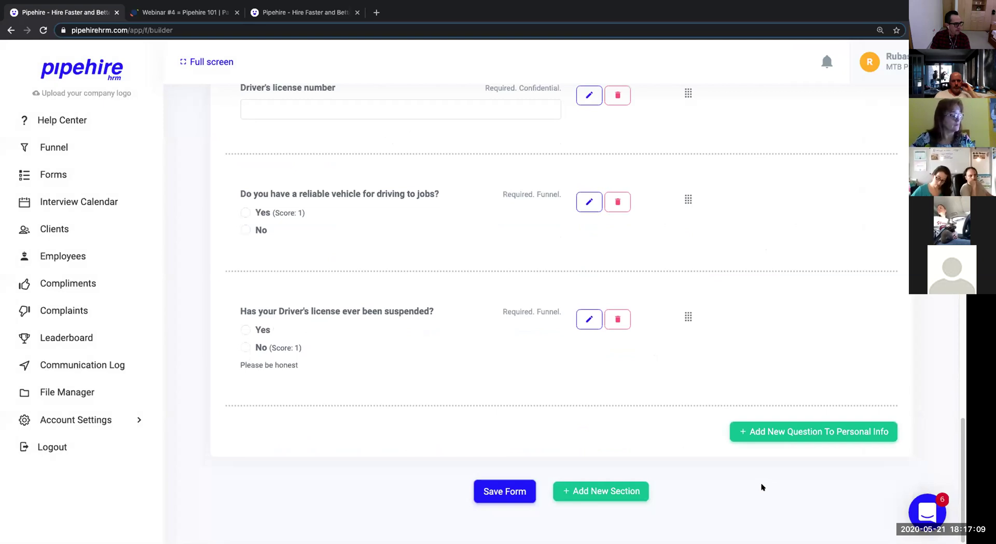
{"action": "scroll", "coordinate": [384, 321], "scroll_direction": "up", "scroll_amount": 10}
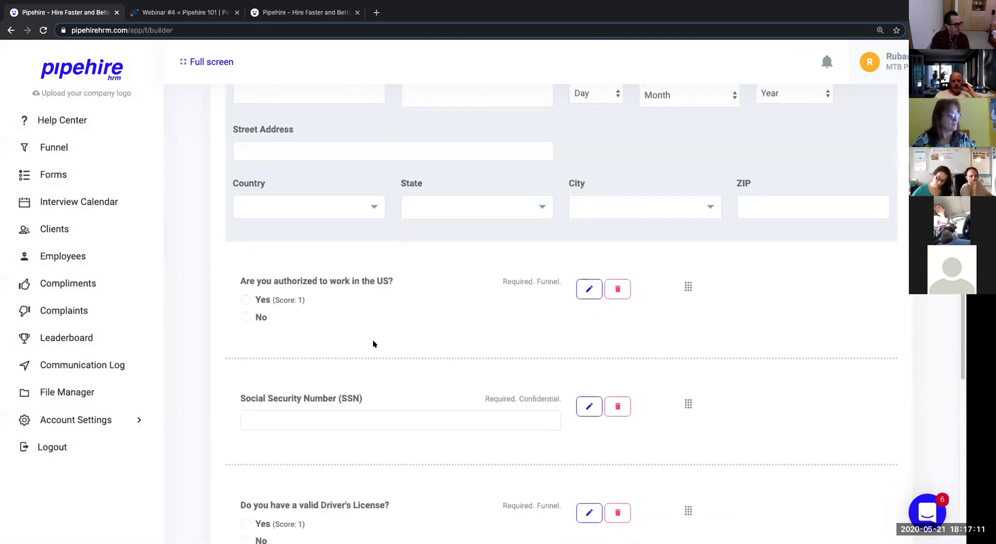
{"action": "scroll", "coordinate": [312, 364], "scroll_direction": "down", "scroll_amount": 8}
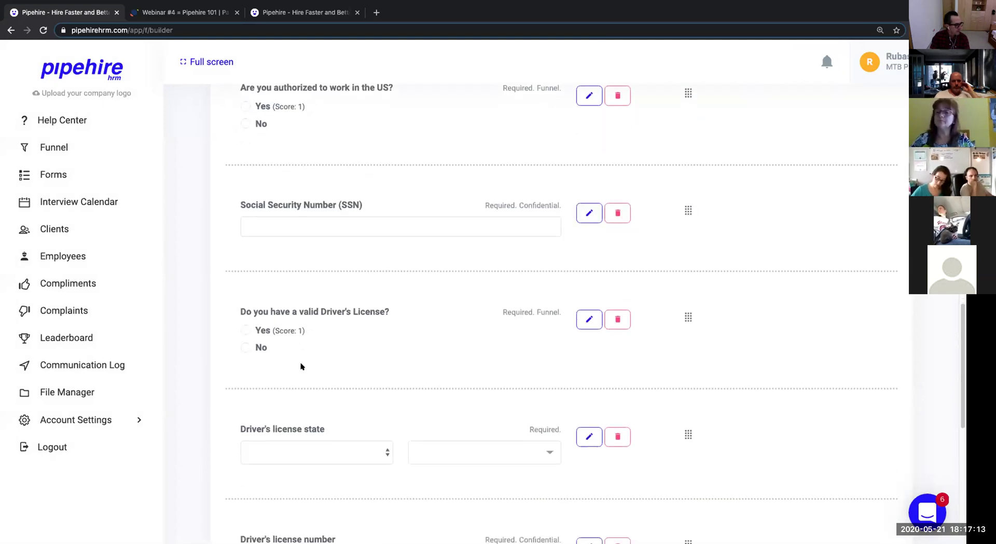
{"action": "scroll", "coordinate": [301, 415], "scroll_direction": "down", "scroll_amount": 4}
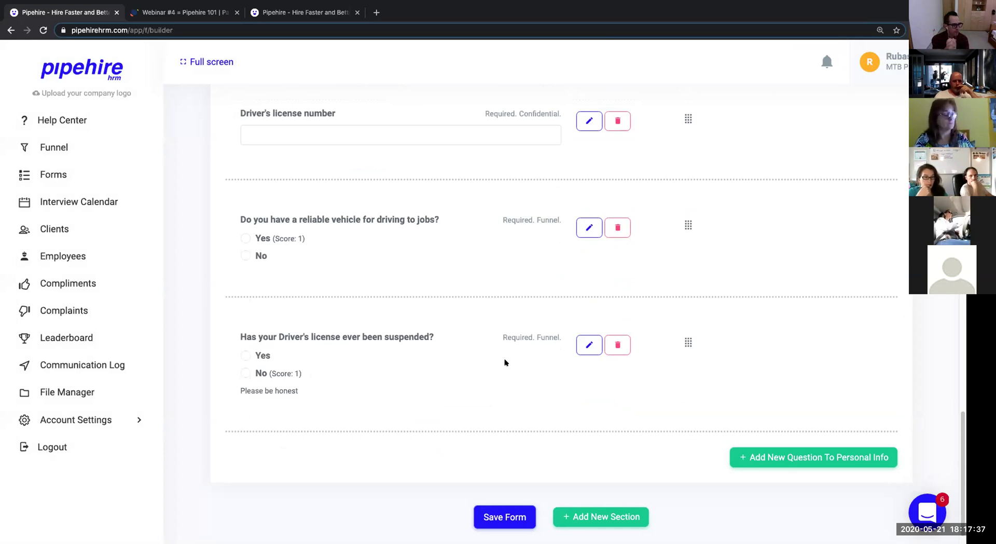
Create a required multiple-answer Personal Info question titled 'How did you hear about us?' / 'Como oyo de nosotros?'.
{"action": "left_click", "coordinate": [771, 453]}
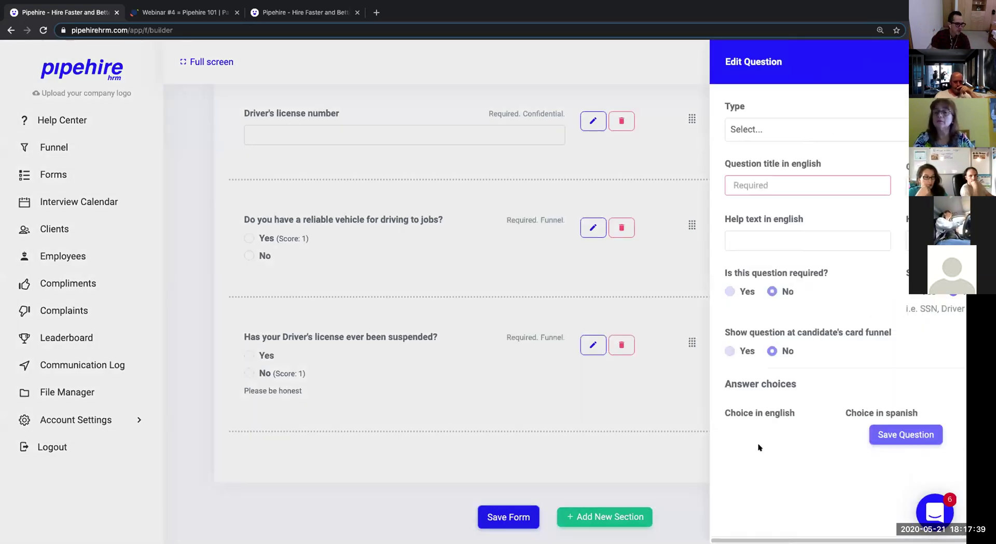
{"action": "left_click", "coordinate": [675, 131]}
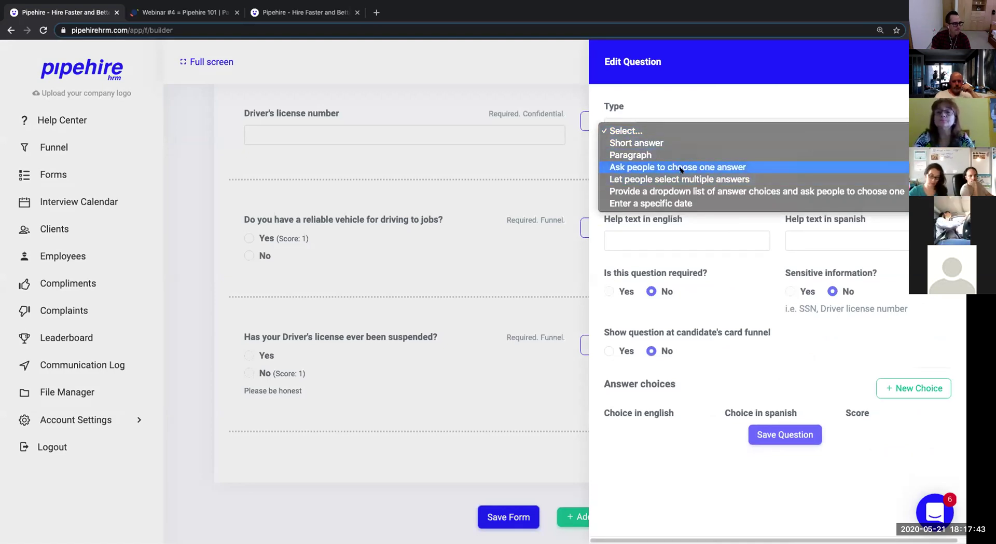
{"action": "left_click", "coordinate": [680, 167]}
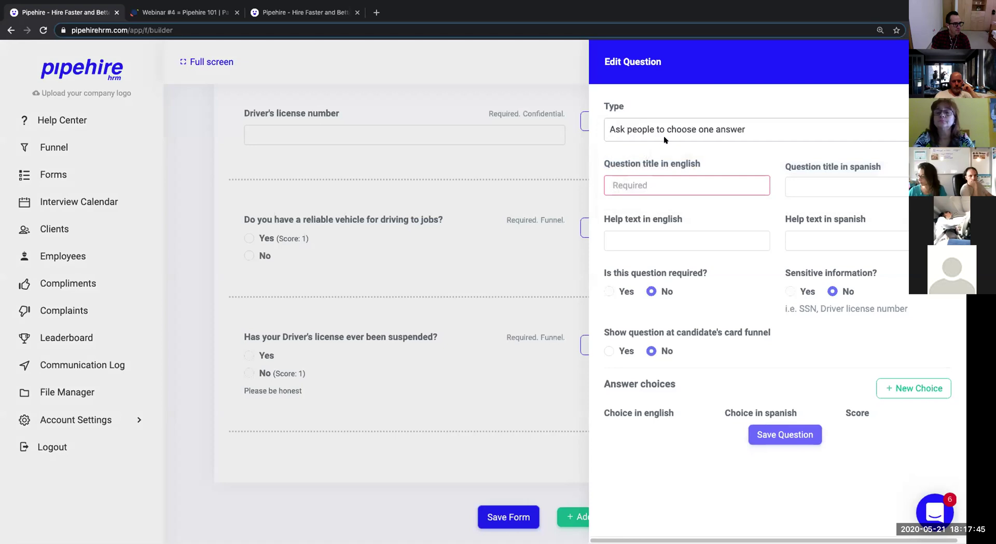
{"action": "left_click", "coordinate": [663, 190]}
{"action": "type", "text": "Hod"}
{"action": "key", "text": "BackSpace"}
{"action": "key", "text": "BackSpace"}
{"action": "type", "text": "w did you hea"}
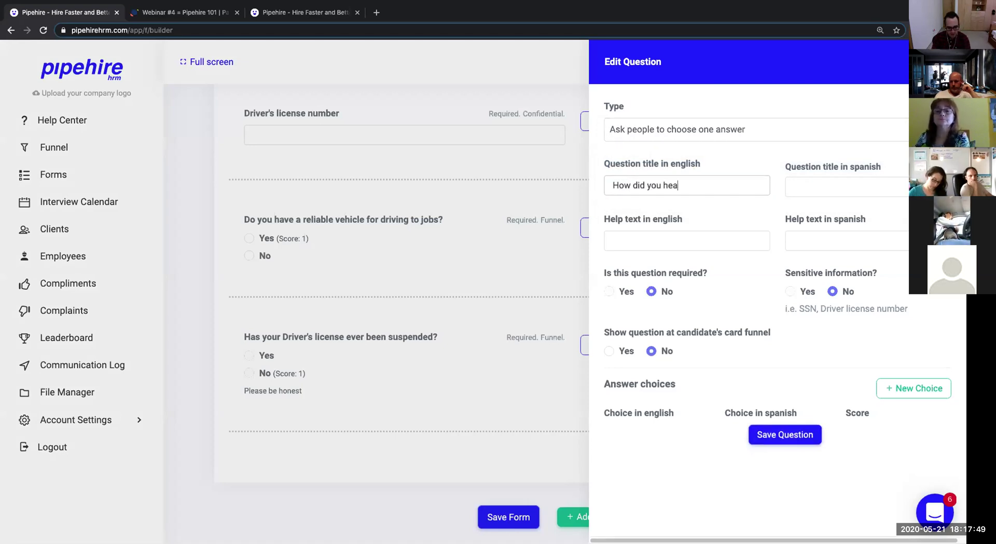
{"action": "type", "text": "r about us?"}
{"action": "left_click", "coordinate": [722, 134]}
{"action": "left_click", "coordinate": [726, 137]}
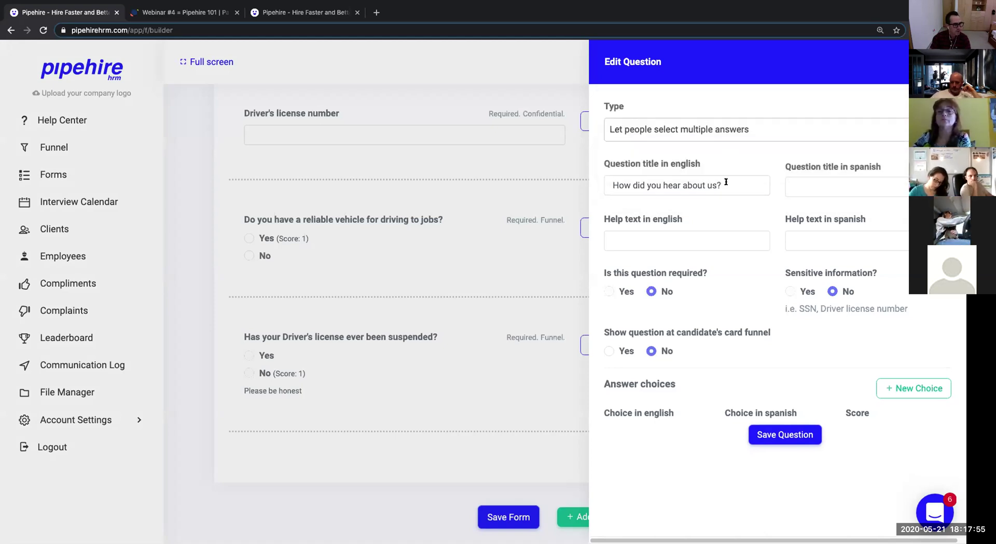
{"action": "left_click", "coordinate": [830, 185]}
{"action": "type", "text": "Como oyo de nosotros?"}
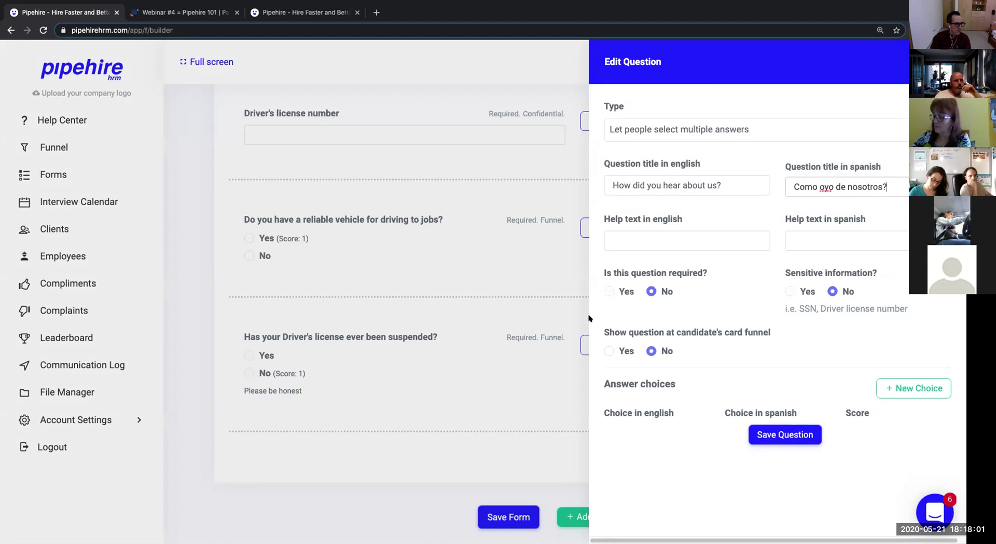
{"action": "left_click", "coordinate": [619, 292]}
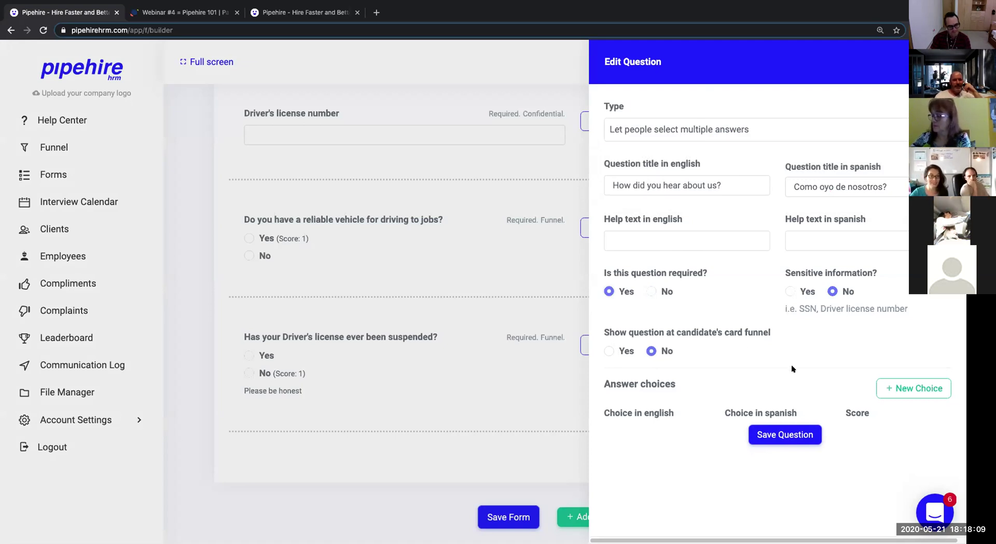
Add answer choices Friend (Spanish 'Amigo') and Facebook (Spanish 'Facebook').
{"action": "left_click", "coordinate": [896, 389]}
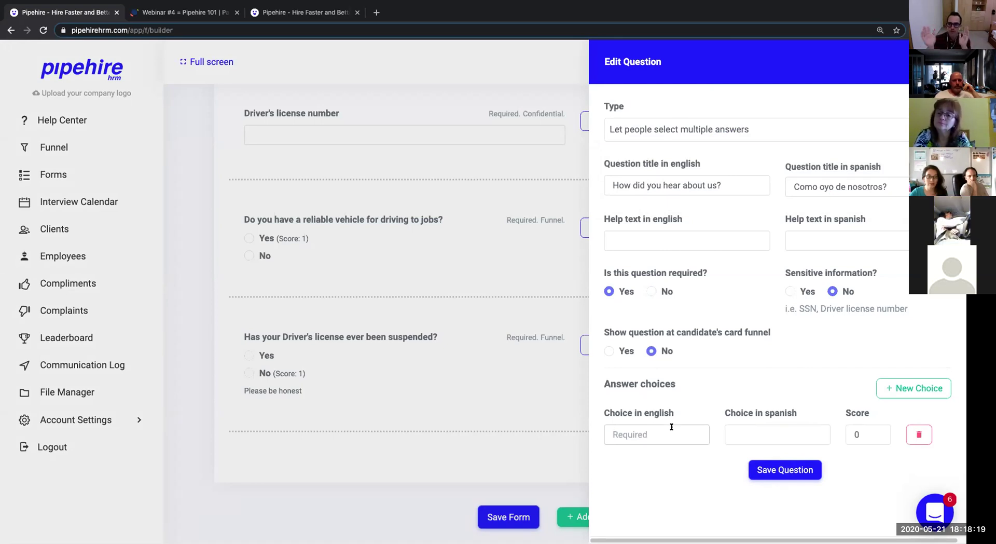
{"action": "left_click", "coordinate": [671, 427]}
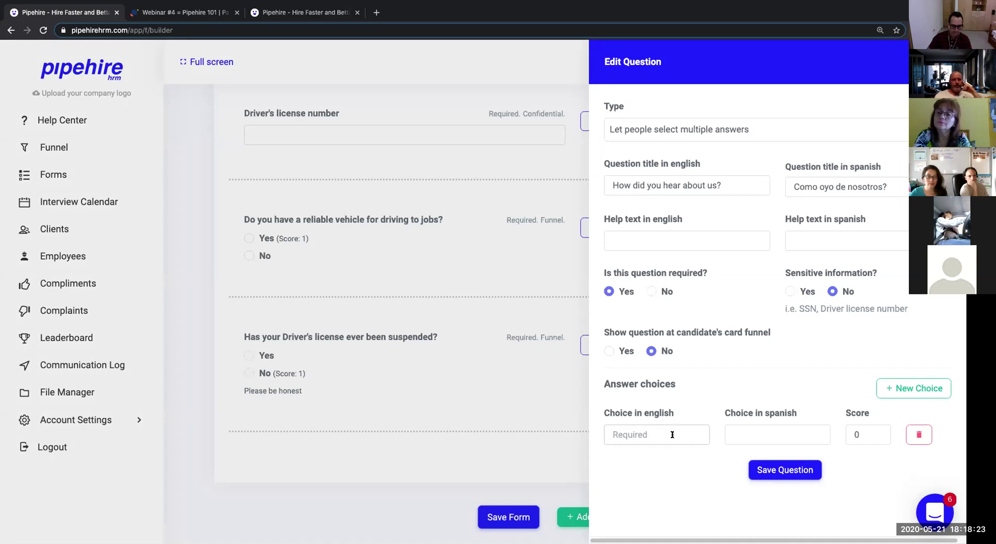
{"action": "type", "text": "Friend"}
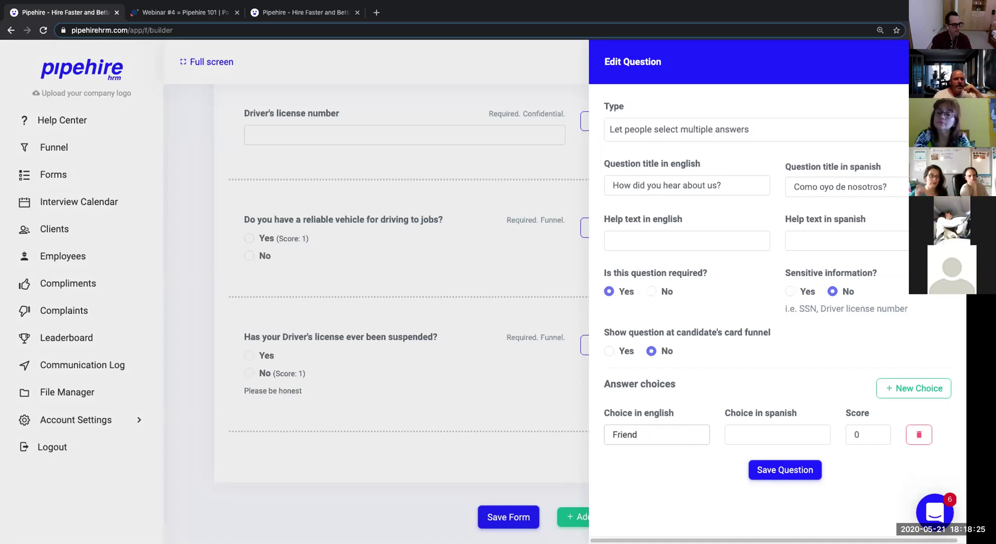
{"action": "key", "text": "Tab"}
{"action": "type", "text": "Amigo"}
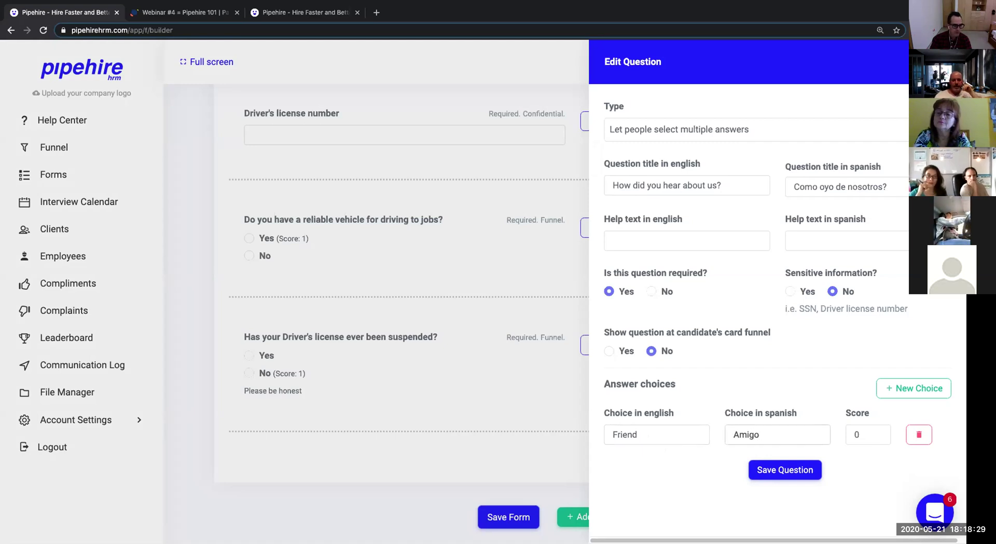
{"action": "left_click", "coordinate": [914, 388]}
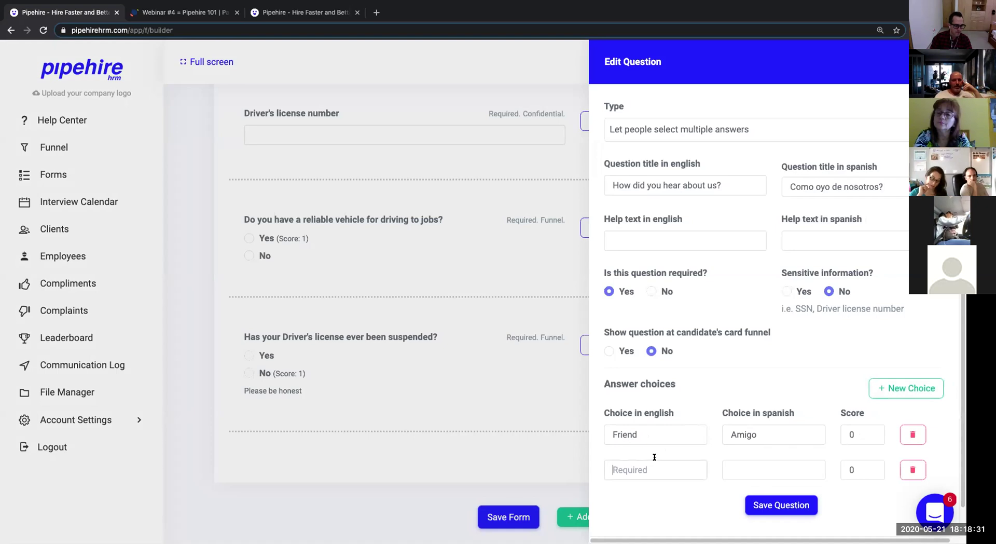
{"action": "type", "text": "F"}
{"action": "key", "text": "BackSpace"}
{"action": "type", "text": "P"}
{"action": "key", "text": "BackSpace"}
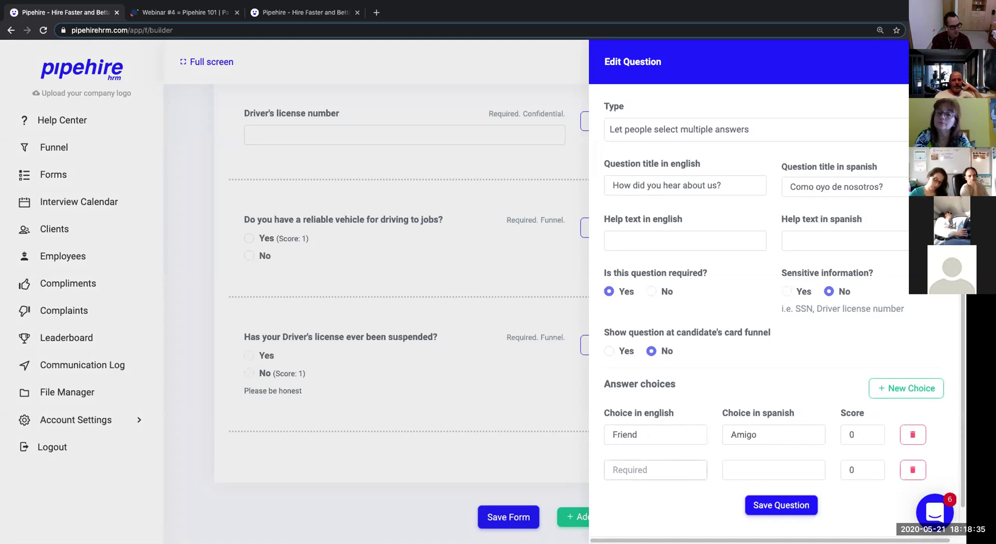
{"action": "type", "text": "Facebook"}
{"action": "key", "text": "Tab"}
{"action": "type", "text": "Fa"}
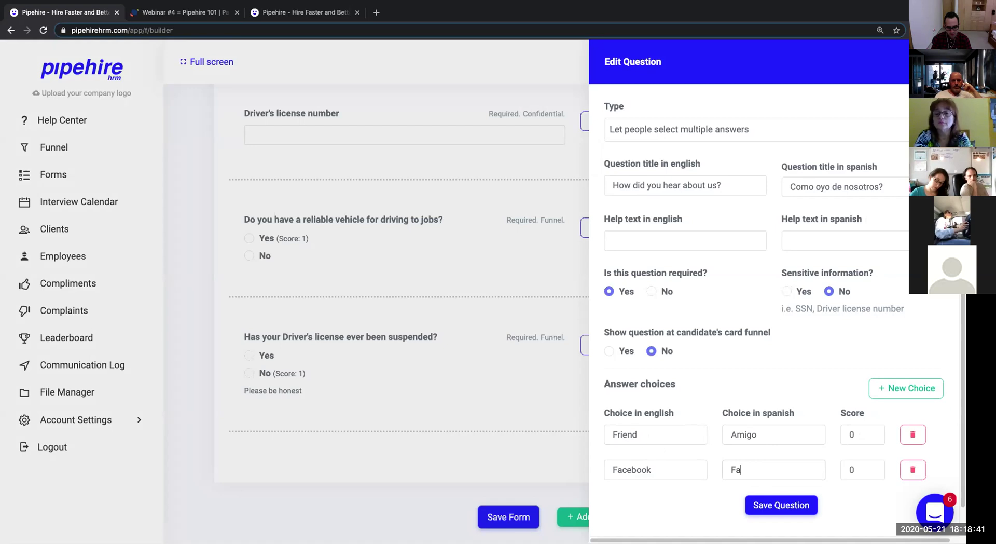
{"action": "key", "text": "BackSpace"}
{"action": "type", "text": "acebook"}
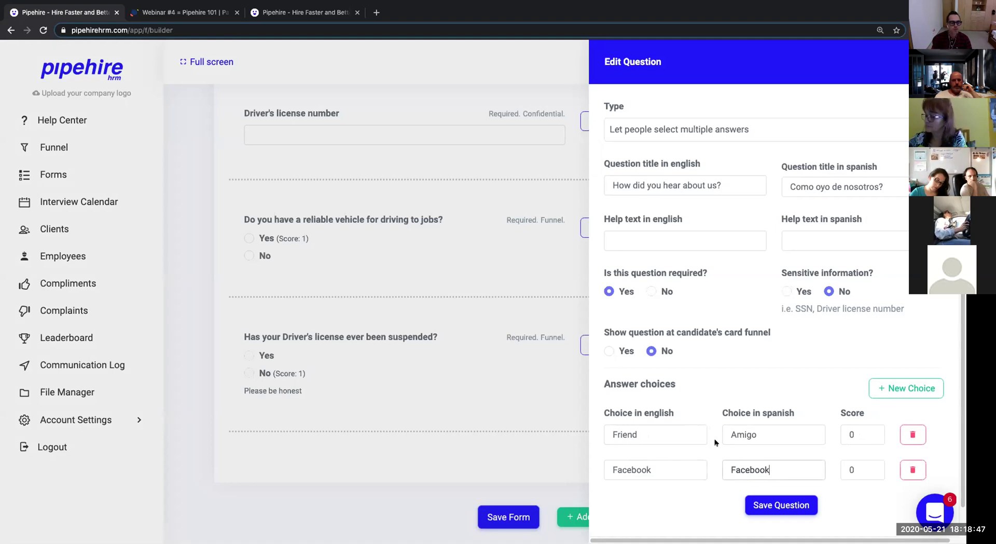
Add a third answer choice 'Indeed' in both English and Spanish.
{"action": "left_click", "coordinate": [894, 388]}
{"action": "left_click", "coordinate": [648, 501]}
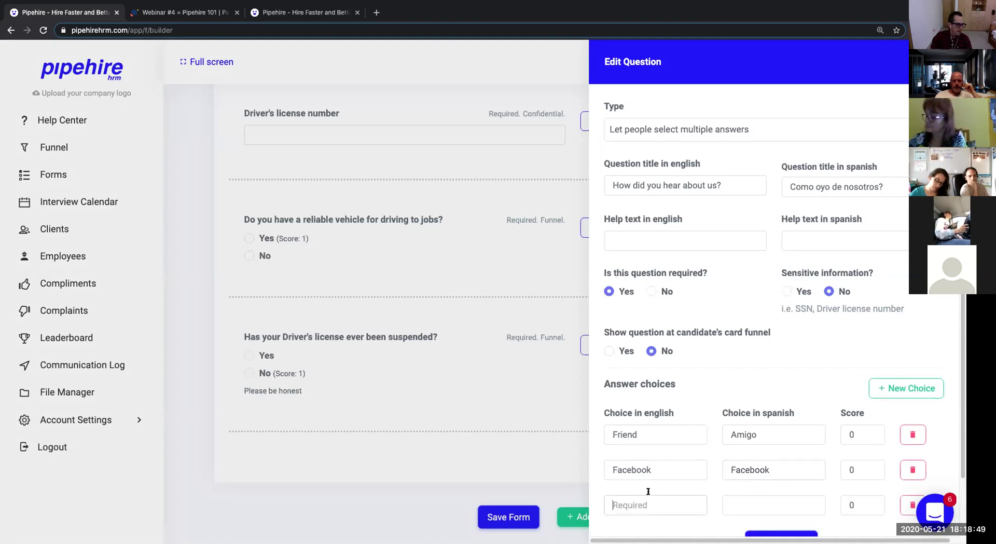
{"action": "type", "text": "Indeeod"}
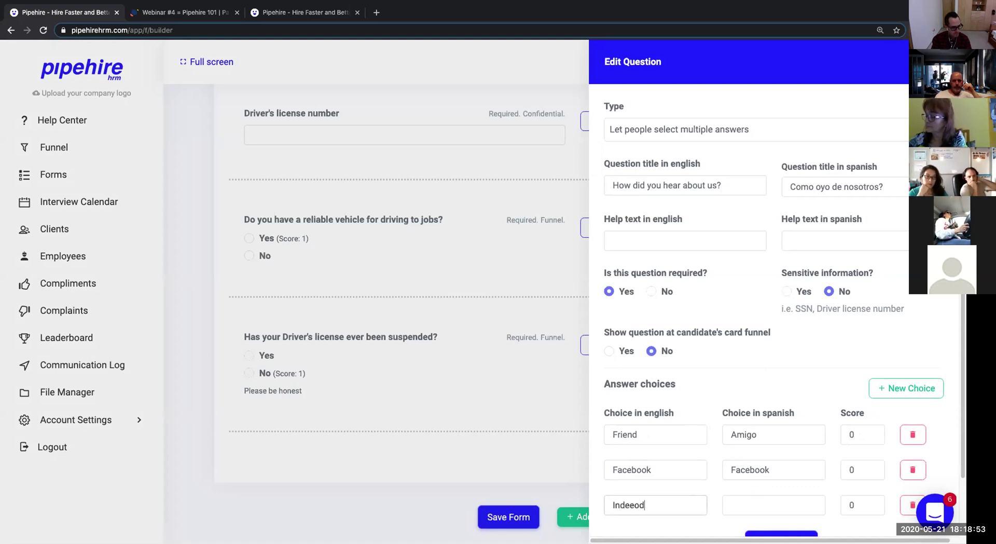
{"action": "key", "text": "BackSpace"}
{"action": "key", "text": "BackSpace"}
{"action": "type", "text": "d"}
{"action": "key", "text": "Tab"}
{"action": "type", "text": "Indeep"}
{"action": "key", "text": "BackSpace"}
{"action": "type", "text": "d"}
Give the first answer choice a score of 2.
{"action": "scroll", "coordinate": [760, 405], "scroll_direction": "down", "scroll_amount": 1}
{"action": "scroll", "coordinate": [761, 406], "scroll_direction": "down", "scroll_amount": 1}
{"action": "scroll", "coordinate": [757, 399], "scroll_direction": "up", "scroll_amount": 2}
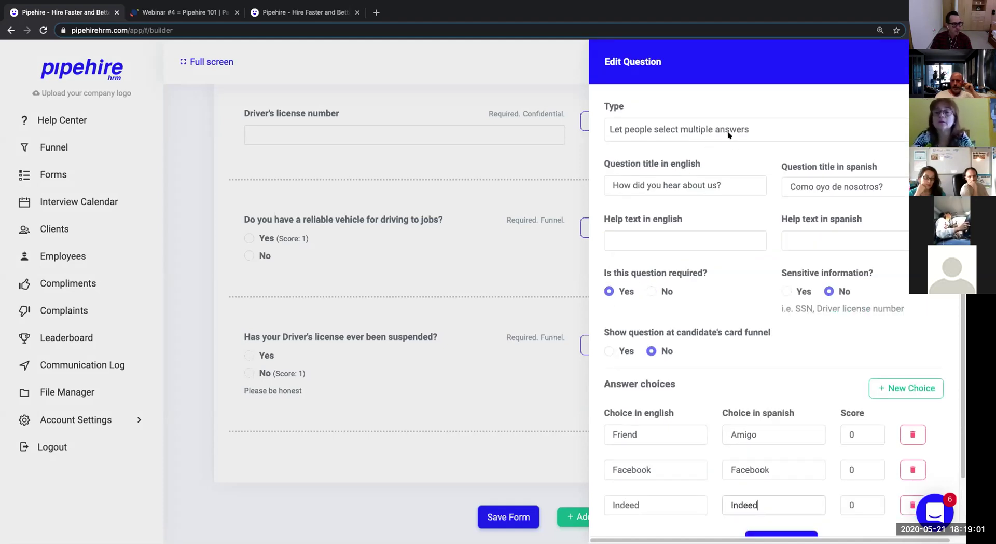
{"action": "left_click_drag", "start_coordinate": [854, 435], "coordinate": [841, 433]}
{"action": "type", "text": "2"}
{"action": "left_click_drag", "start_coordinate": [855, 470], "coordinate": [849, 469]}
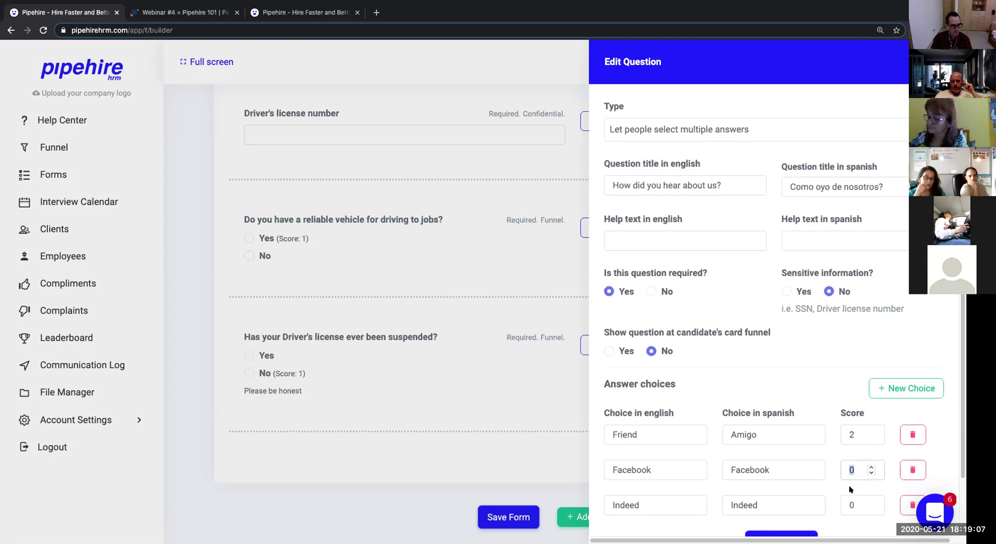
Replace the Friend choice with 'Coworker' in the English and Spanish fields.
{"action": "scroll", "coordinate": [850, 490], "scroll_direction": "down", "scroll_amount": 1}
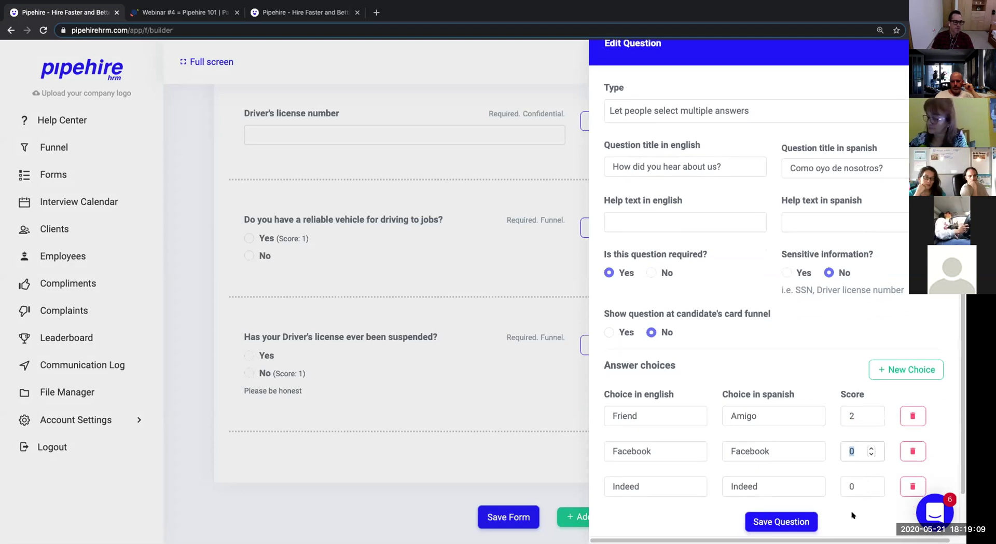
{"action": "left_click", "coordinate": [655, 416]}
{"action": "double_click", "coordinate": [655, 416]}
{"action": "type", "text": "Coworker"}
{"action": "key", "text": "Tab"}
{"action": "type", "text": "Cowork"}
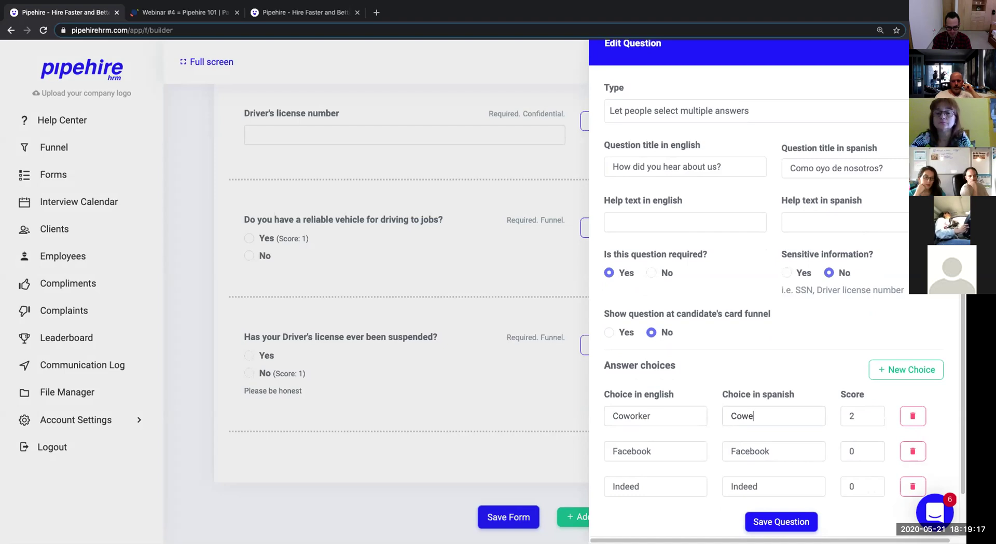
{"action": "key", "text": "BackSpace"}
{"action": "key", "text": "BackSpace"}
{"action": "key", "text": "BackSpace"}
{"action": "key", "text": "BackSpace"}
{"action": "type", "text": "worker"}
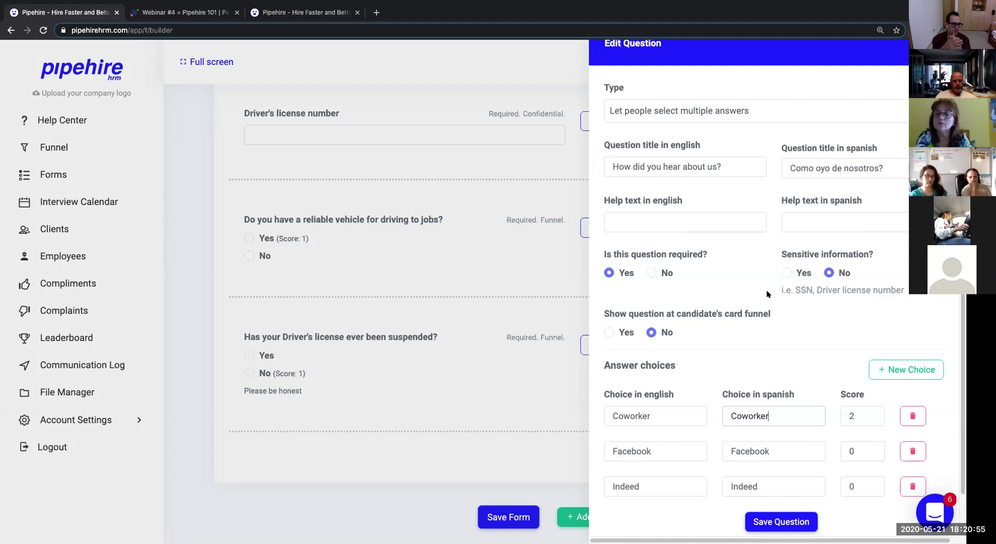
Save the 'How did you hear about us?' question to the form.
{"action": "left_click", "coordinate": [782, 522]}
Save the form with the new Personal Info question.
{"action": "scroll", "coordinate": [736, 457], "scroll_direction": "down", "scroll_amount": 3}
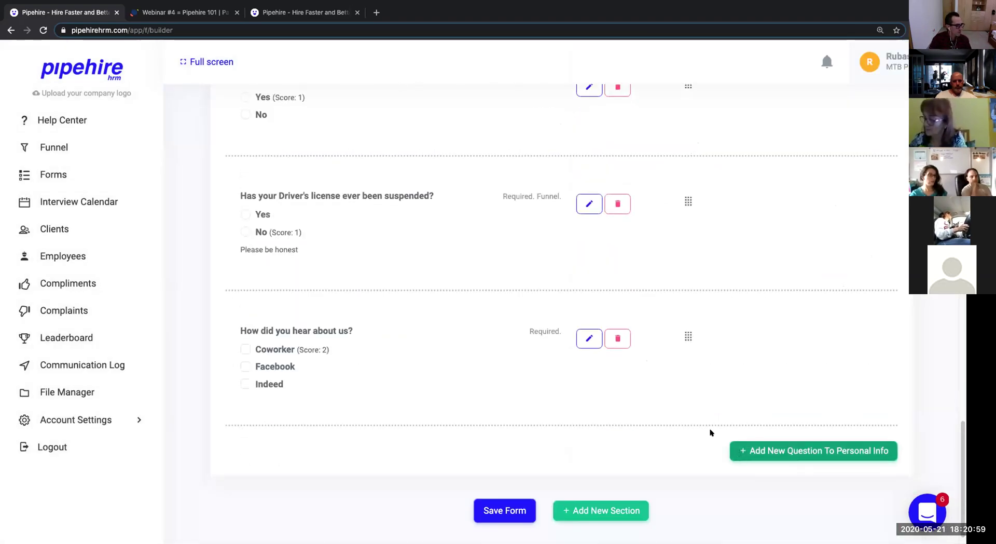
{"action": "scroll", "coordinate": [536, 384], "scroll_direction": "up", "scroll_amount": 1}
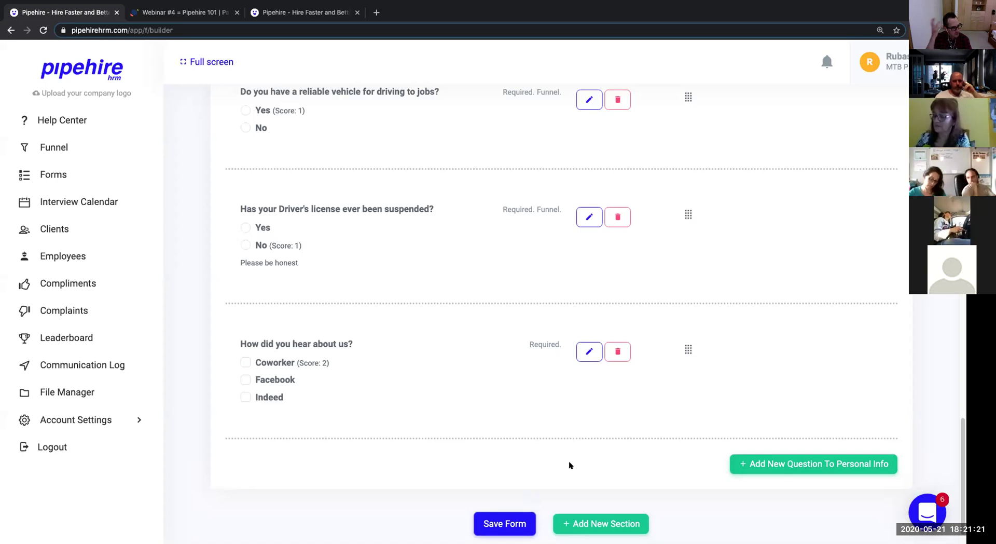
{"action": "left_click", "coordinate": [499, 516]}
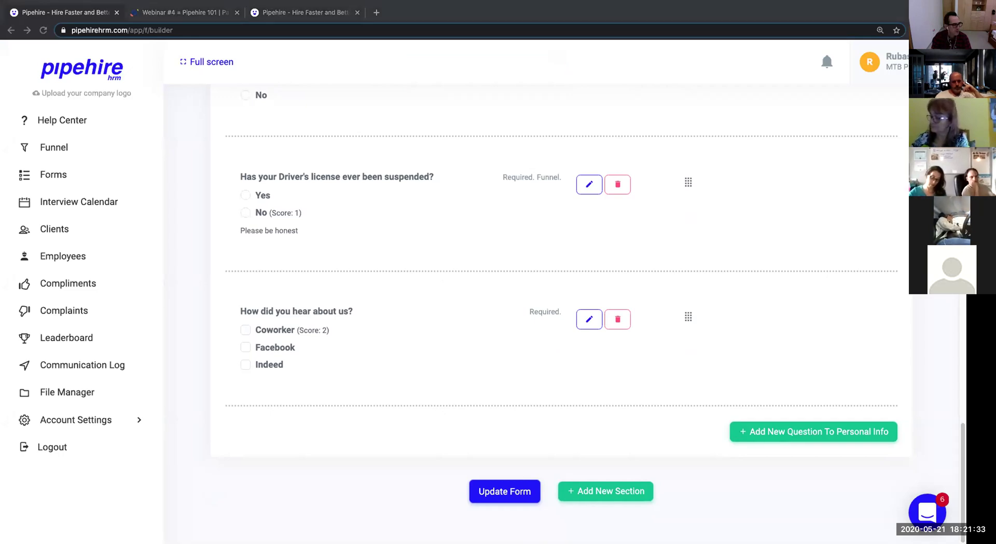
Add a new empty section after Personal Info.
{"action": "scroll", "coordinate": [394, 361], "scroll_direction": "up", "scroll_amount": 1}
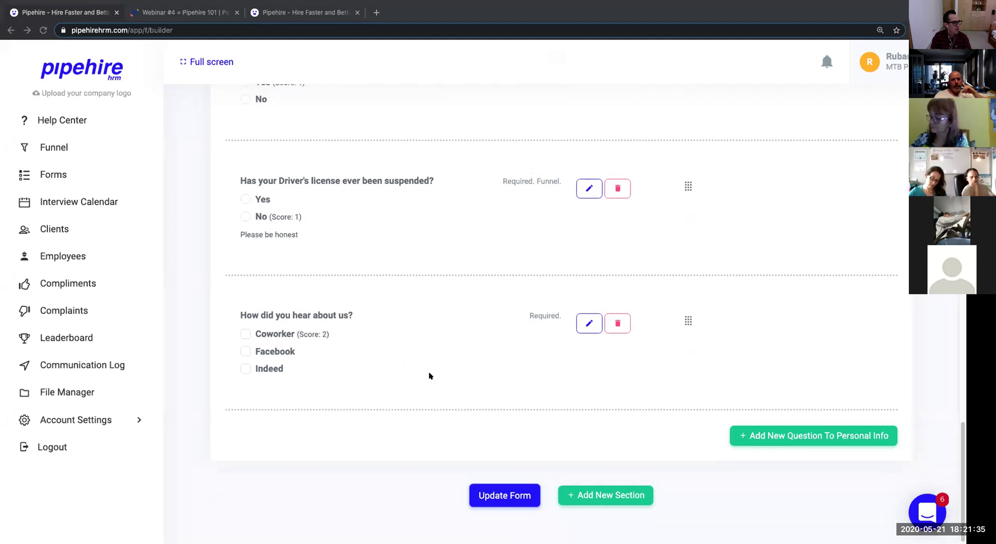
{"action": "scroll", "coordinate": [432, 376], "scroll_direction": "up", "scroll_amount": 17}
{"action": "scroll", "coordinate": [432, 375], "scroll_direction": "down", "scroll_amount": 17}
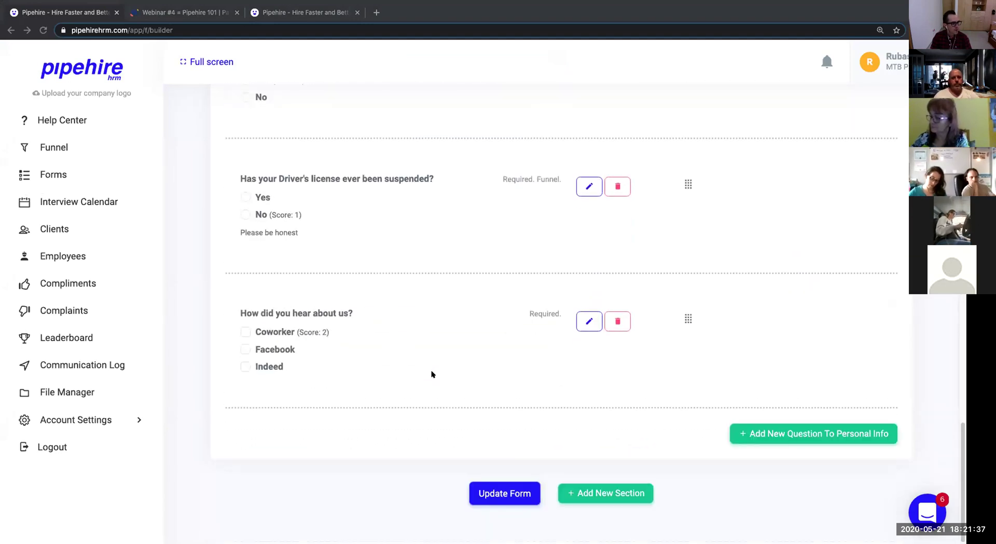
{"action": "left_click", "coordinate": [633, 495]}
Name the section 'Cleaning Quiz' / 'Test de Limpieza' and add a question to it.
{"action": "scroll", "coordinate": [607, 488], "scroll_direction": "down", "scroll_amount": 2}
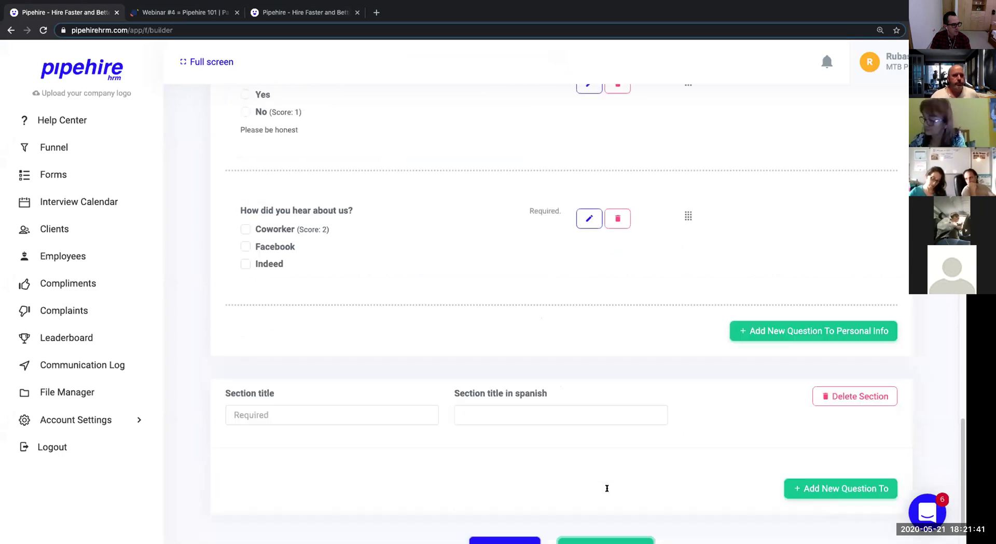
{"action": "scroll", "coordinate": [607, 488], "scroll_direction": "down", "scroll_amount": 1}
{"action": "left_click", "coordinate": [416, 353]}
{"action": "type", "text": "Cleaning Quiz"}
{"action": "key", "text": "Tab"}
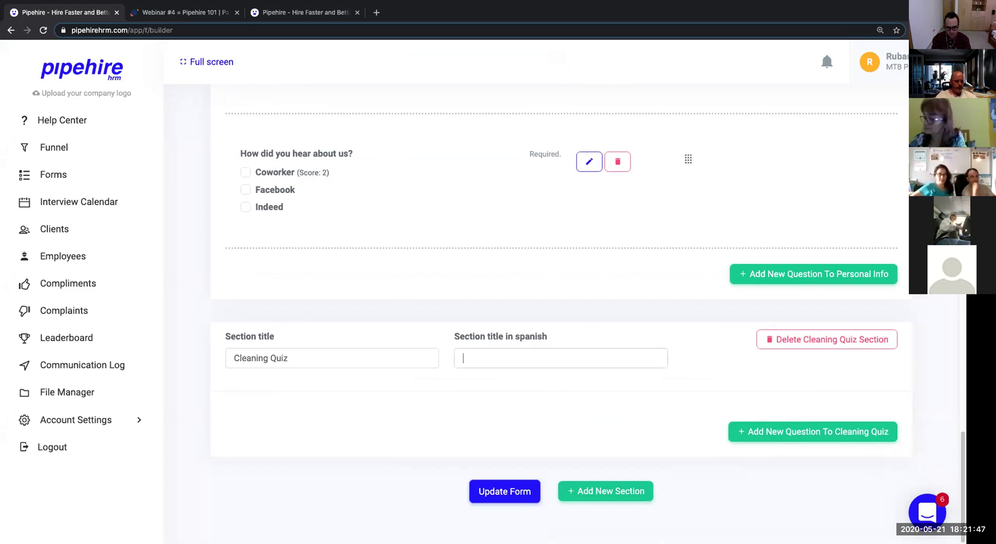
{"action": "type", "text": "Test de "}
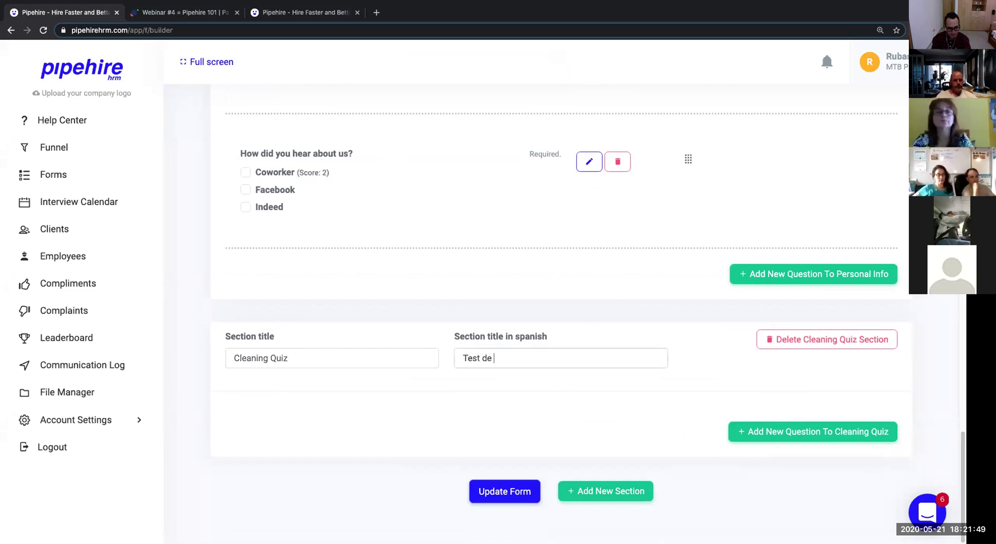
{"action": "type", "text": "Limpia"}
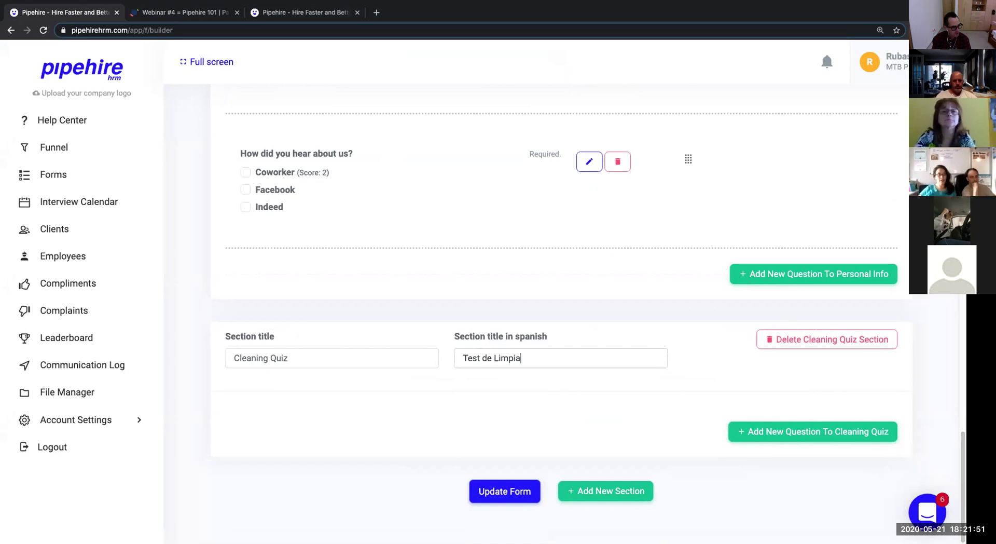
{"action": "key", "text": "BackSpace"}
{"action": "type", "text": "eza"}
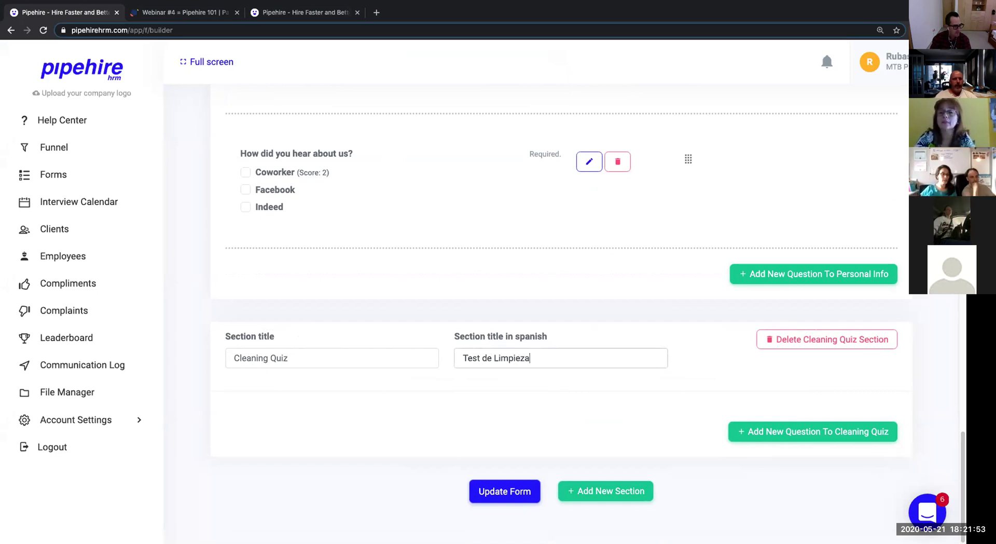
{"action": "left_click", "coordinate": [812, 431]}
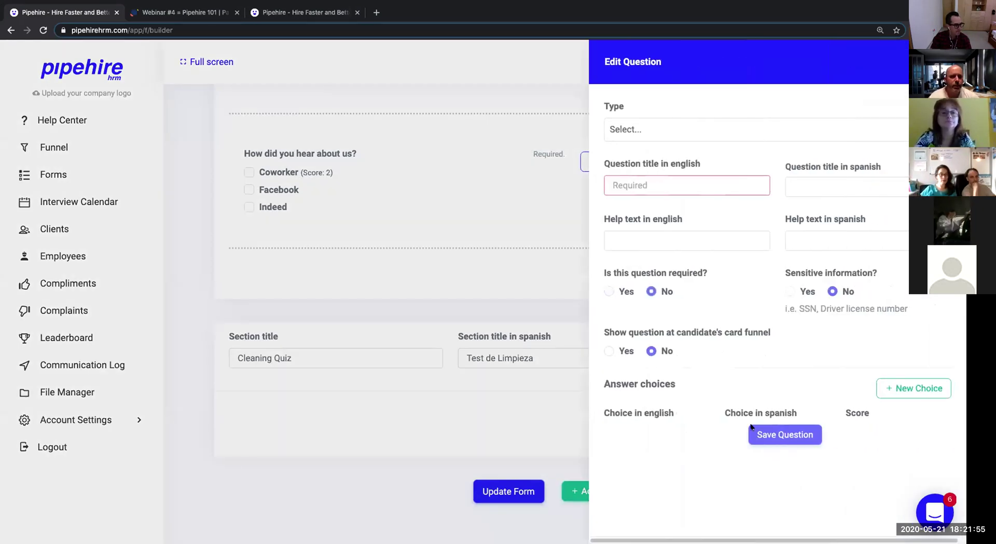
Reopen the Cleaning Quiz question editor and set its type to choose one answer.
{"action": "left_click", "coordinate": [947, 62]}
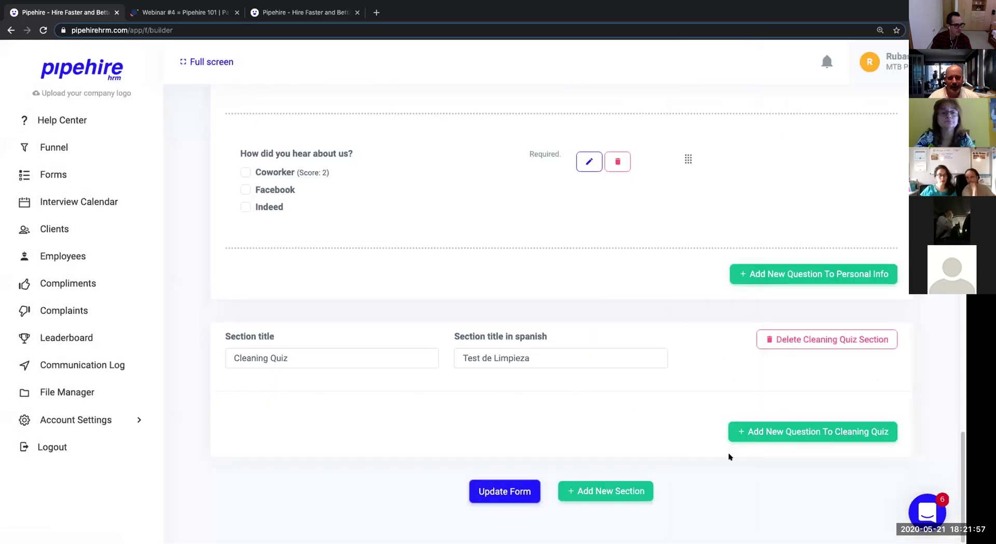
{"action": "left_click", "coordinate": [740, 430]}
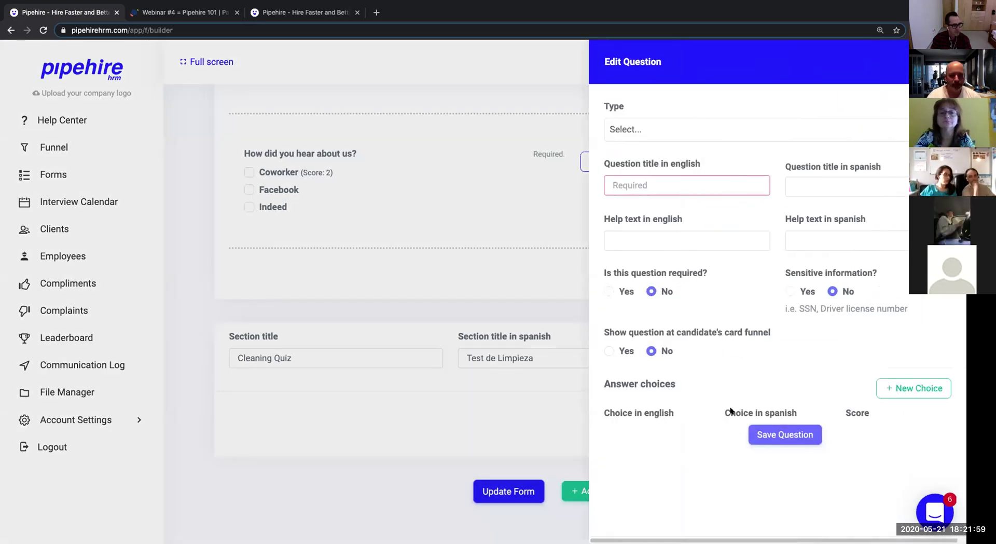
{"action": "left_click", "coordinate": [698, 136]}
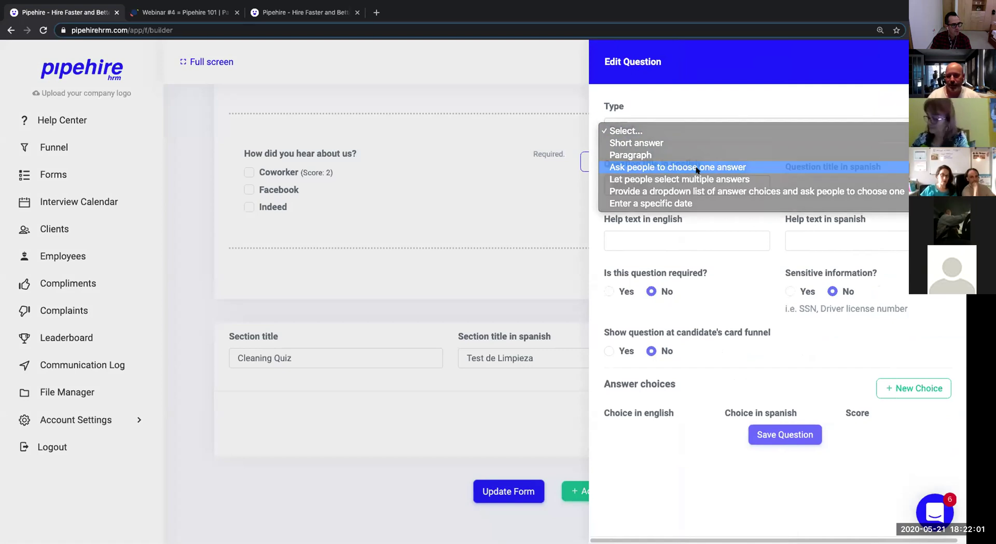
{"action": "left_click", "coordinate": [698, 167]}
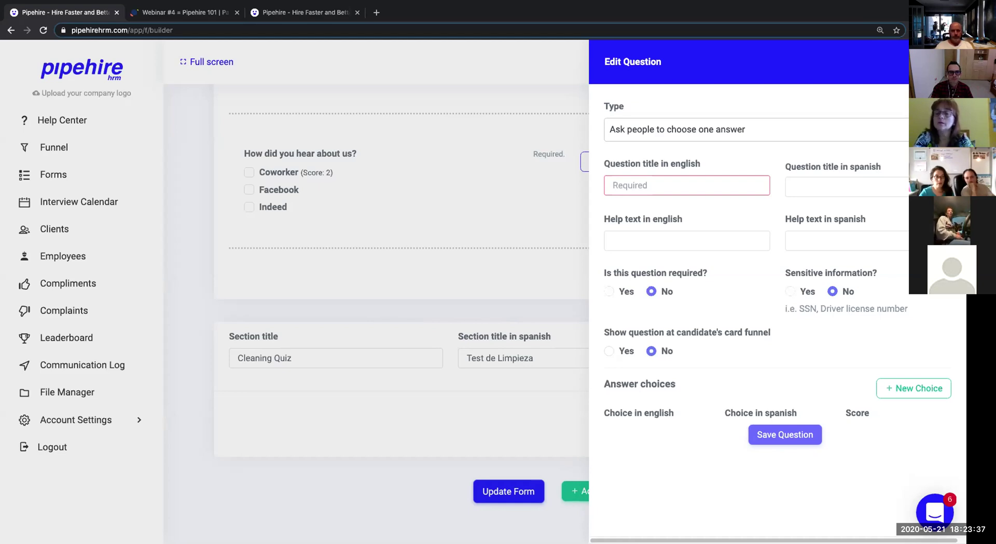
{"action": "left_click", "coordinate": [713, 183]}
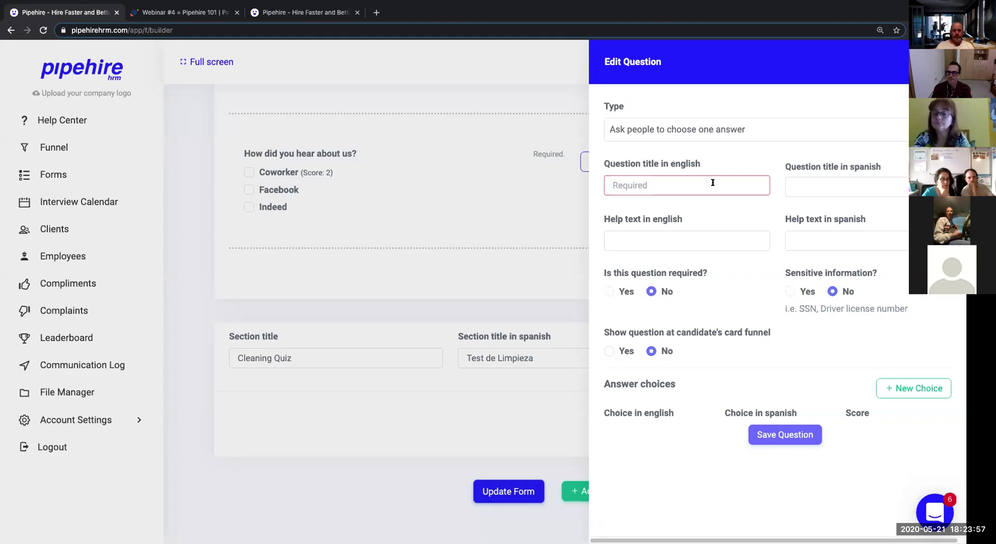
{"action": "left_click", "coordinate": [712, 182]}
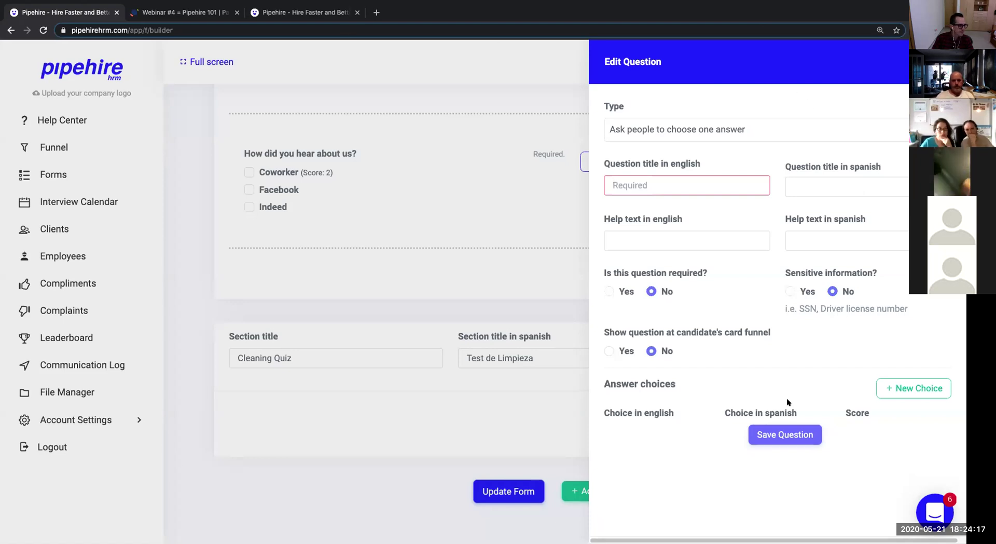
Title the question 'test' in English and Spanish and add a first answer Yes / Si.
{"action": "left_click", "coordinate": [709, 181]}
{"action": "type", "text": "test"}
{"action": "key", "text": "Tab"}
{"action": "type", "text": "tes"}
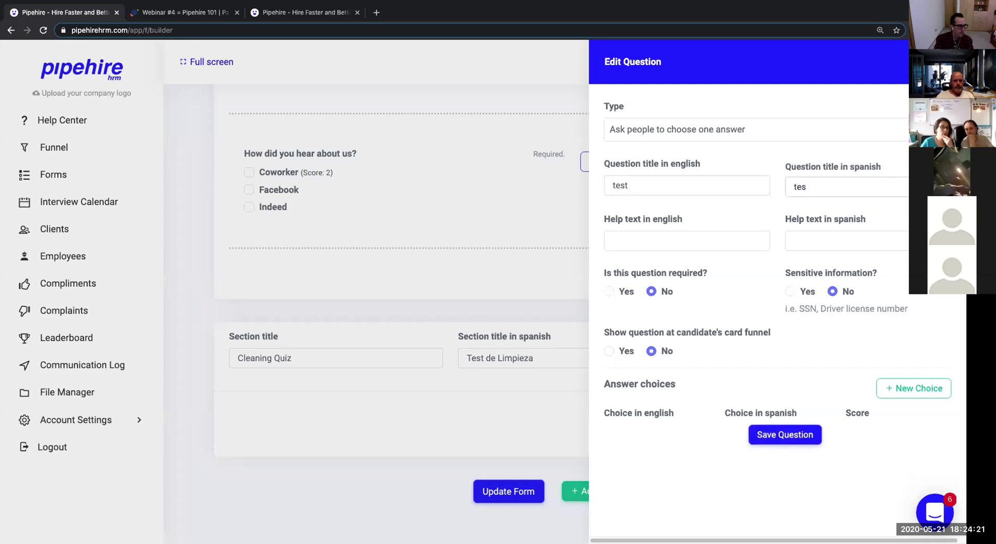
{"action": "type", "text": "t"}
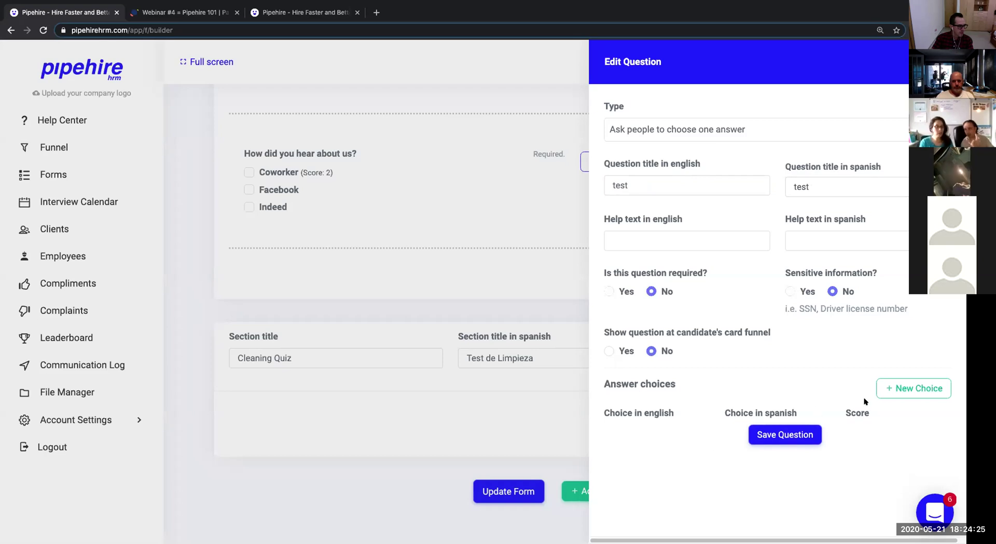
{"action": "left_click", "coordinate": [888, 391]}
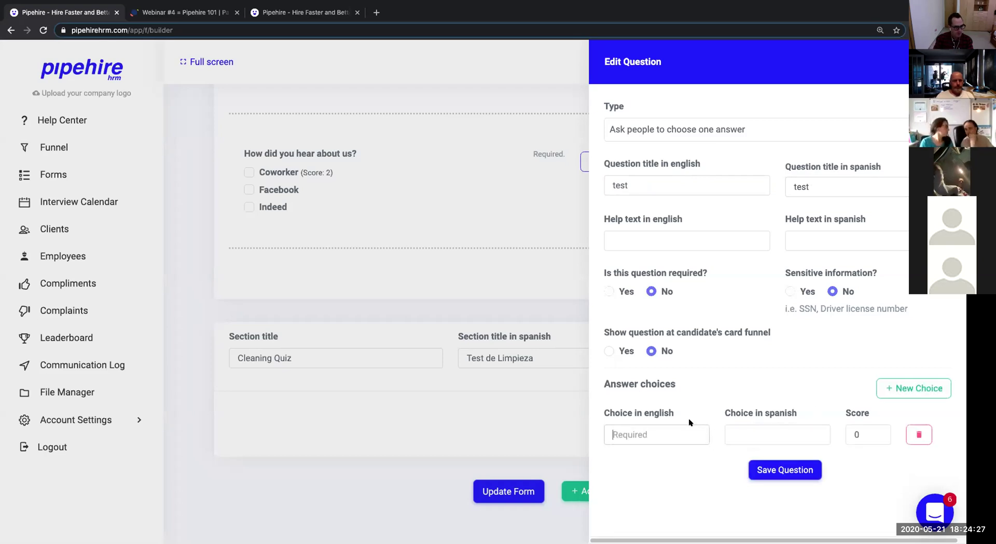
{"action": "left_click", "coordinate": [689, 433]}
{"action": "type", "text": "Yes"}
{"action": "type", "text": "N"}
{"action": "key", "text": "BackSpace"}
{"action": "type", "text": "Si"}
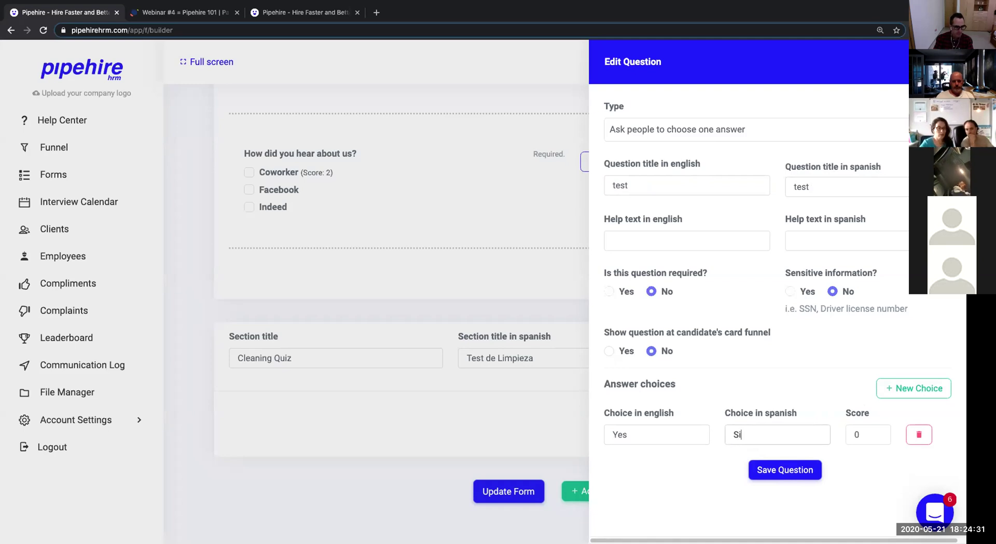
Add a second answer 'No' with Spanish text 'No'.
{"action": "left_click", "coordinate": [889, 388]}
{"action": "left_click", "coordinate": [672, 472]}
{"action": "type", "text": "No"}
{"action": "key", "text": "Tab"}
{"action": "type", "text": "no"}
{"action": "key", "text": "BackSpace"}
{"action": "key", "text": "BackSpace"}
{"action": "key", "text": "shift+Tab"}
{"action": "type", "text": "No"}
{"action": "key", "text": "Tab"}
{"action": "type", "text": "No"}
Set the Yes answer's score to 1 and save the question.
{"action": "left_click", "coordinate": [848, 433]}
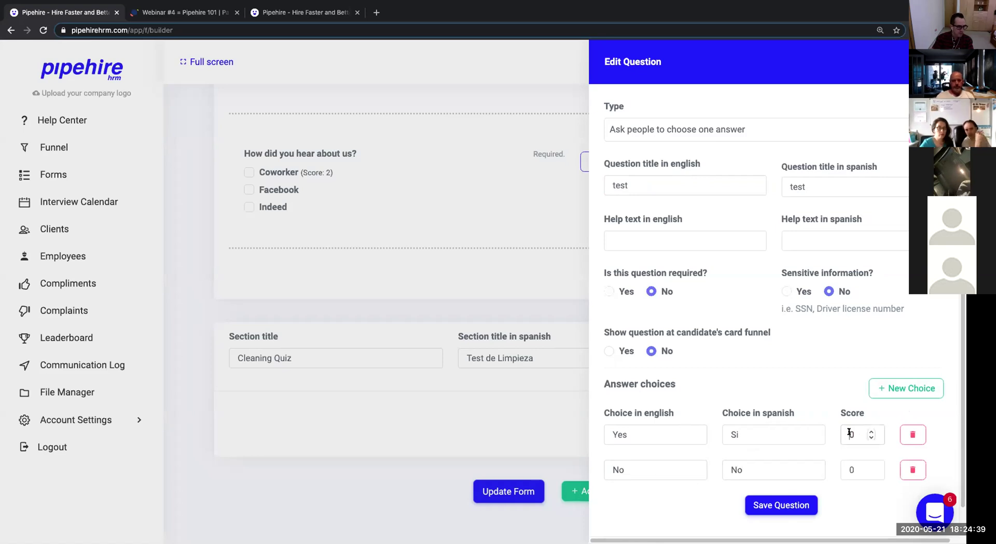
{"action": "type", "text": "1"}
{"action": "key", "text": "Delete"}
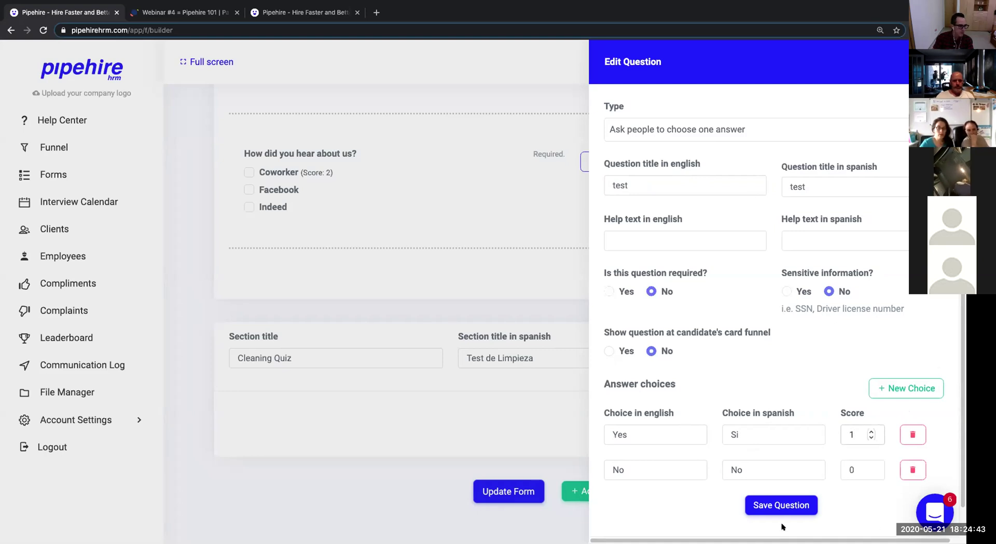
{"action": "left_click", "coordinate": [781, 504]}
{"action": "scroll", "coordinate": [716, 377], "scroll_direction": "down", "scroll_amount": 2}
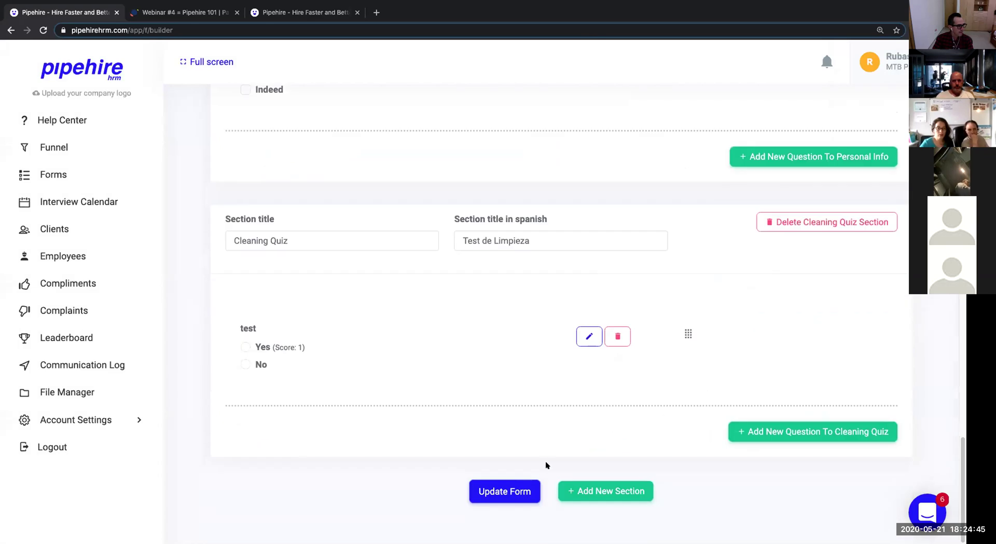
Update the form and confirm with 'Yes, UPDATE IT.'.
{"action": "left_click", "coordinate": [516, 488]}
{"action": "left_click", "coordinate": [551, 338]}
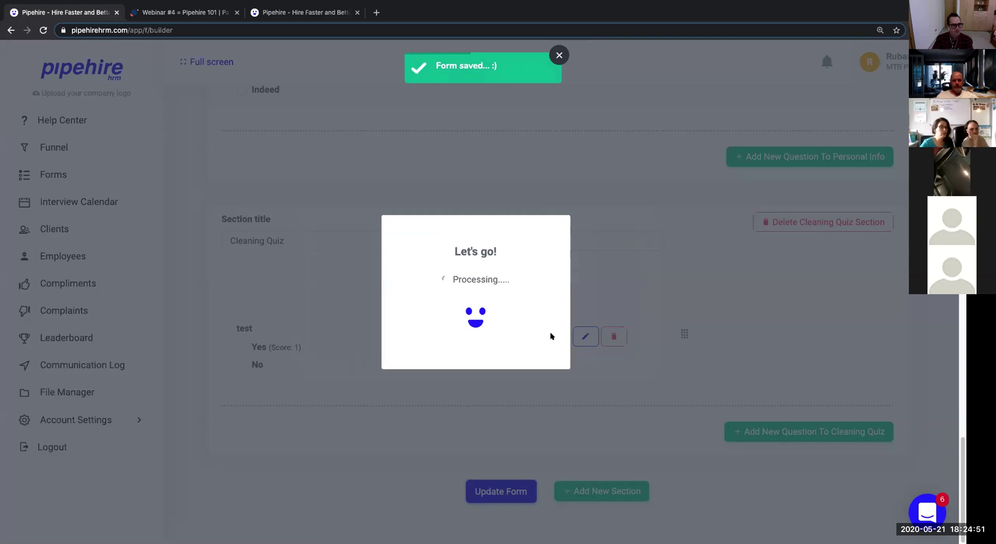
{"action": "scroll", "coordinate": [545, 334], "scroll_direction": "up", "scroll_amount": 20}
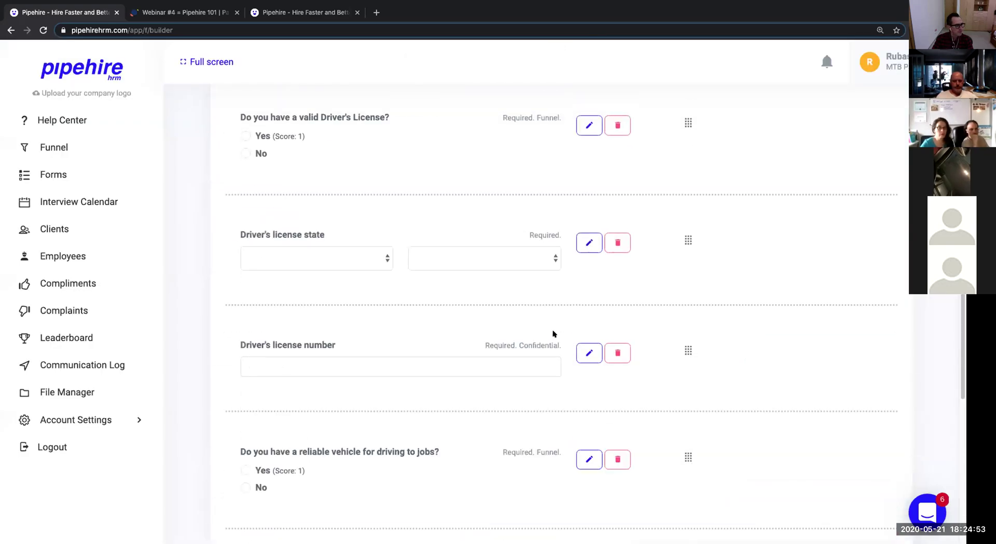
{"action": "scroll", "coordinate": [539, 353], "scroll_direction": "down", "scroll_amount": 10}
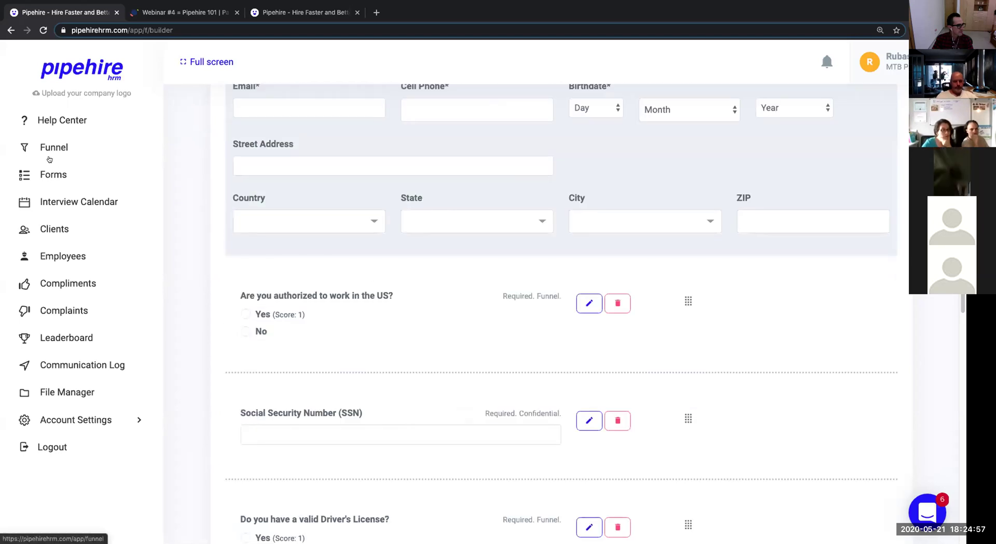
Open the Forms list from the left sidebar.
{"action": "left_click", "coordinate": [49, 173]}
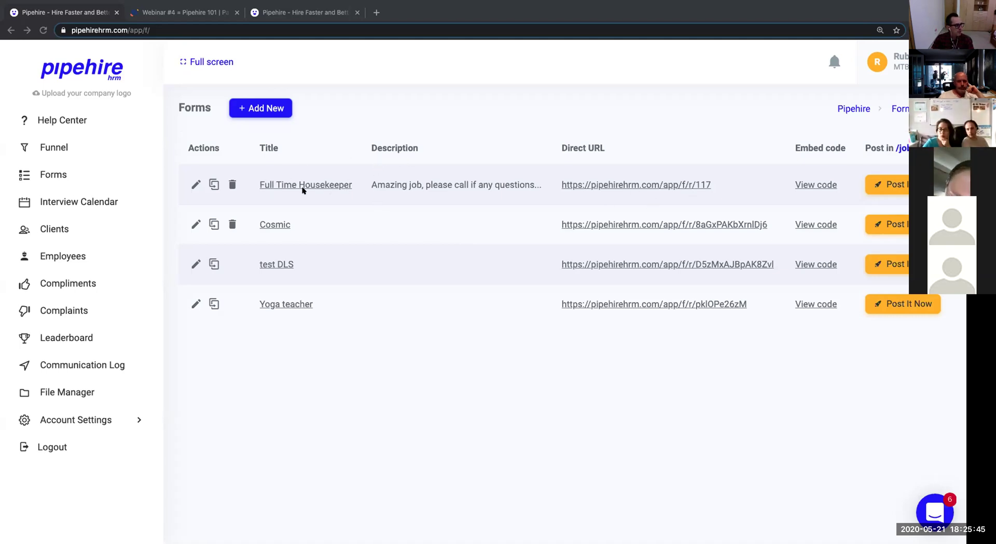
Open the Full Time Housekeeper public form link, then return and view its embed code.
{"action": "left_click", "coordinate": [664, 186]}
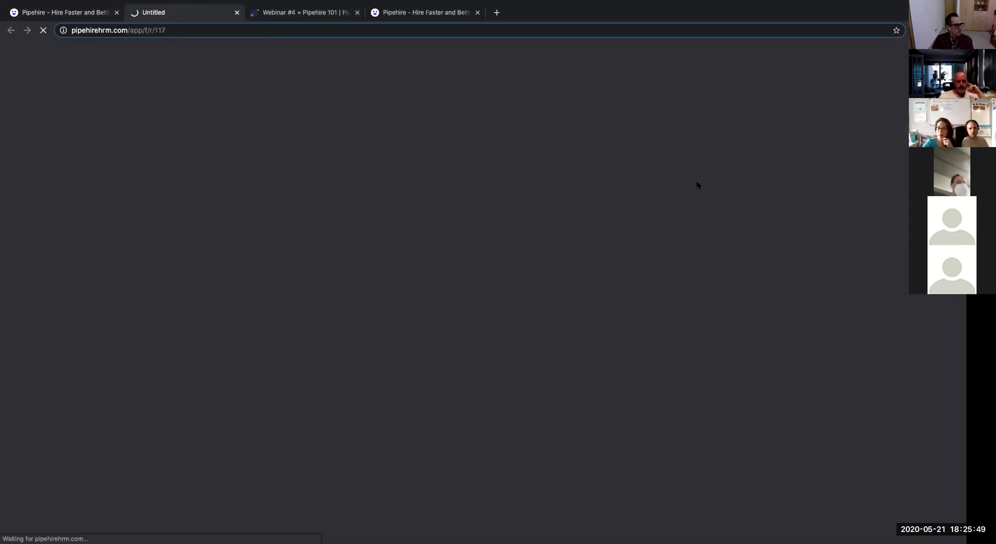
{"action": "left_click", "coordinate": [493, 32]}
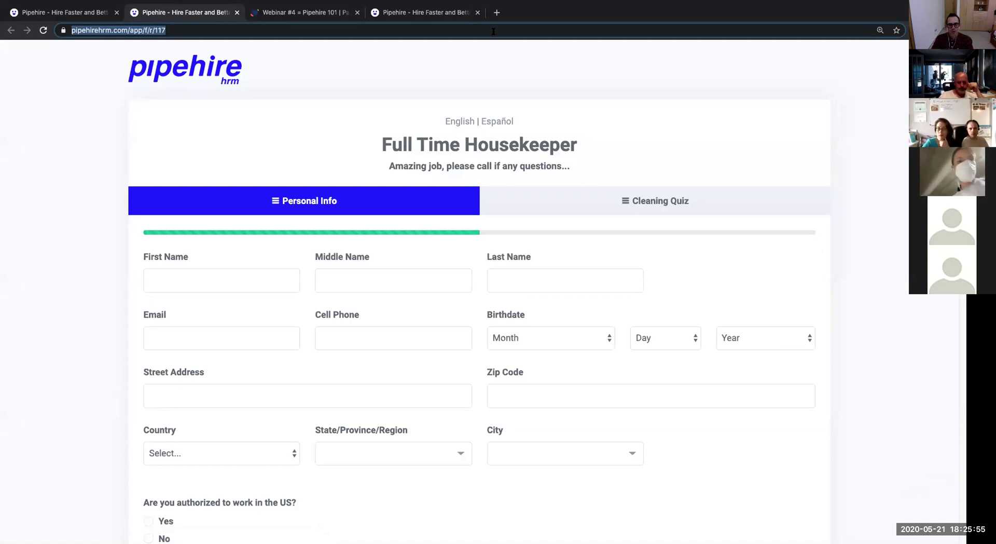
{"action": "key", "text": "ctrl+shift+Tab"}
{"action": "left_click", "coordinate": [807, 188]}
{"action": "left_click_drag", "start_coordinate": [511, 258], "coordinate": [335, 240]}
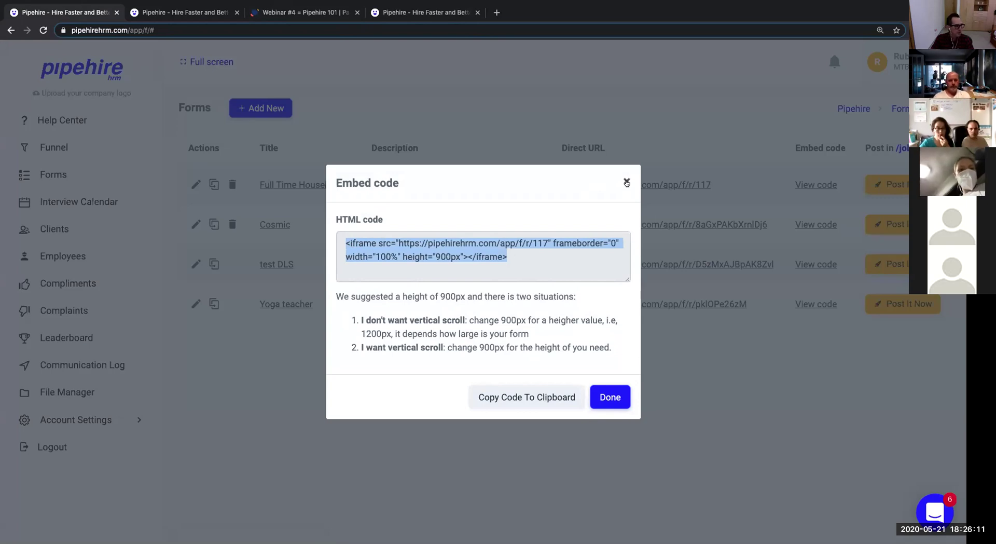
{"action": "left_click", "coordinate": [536, 266]}
{"action": "left_click_drag", "start_coordinate": [535, 266], "coordinate": [342, 233]}
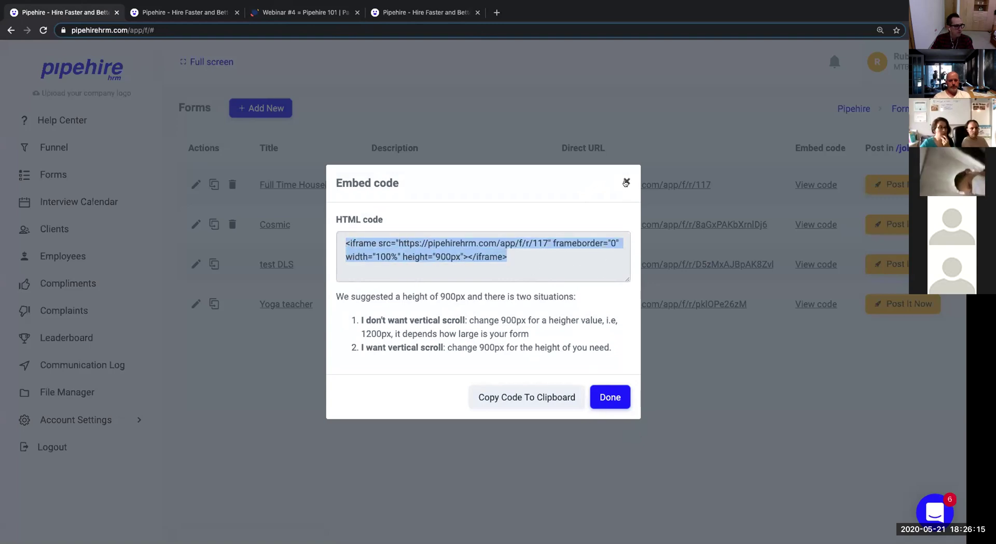
{"action": "left_click", "coordinate": [626, 181]}
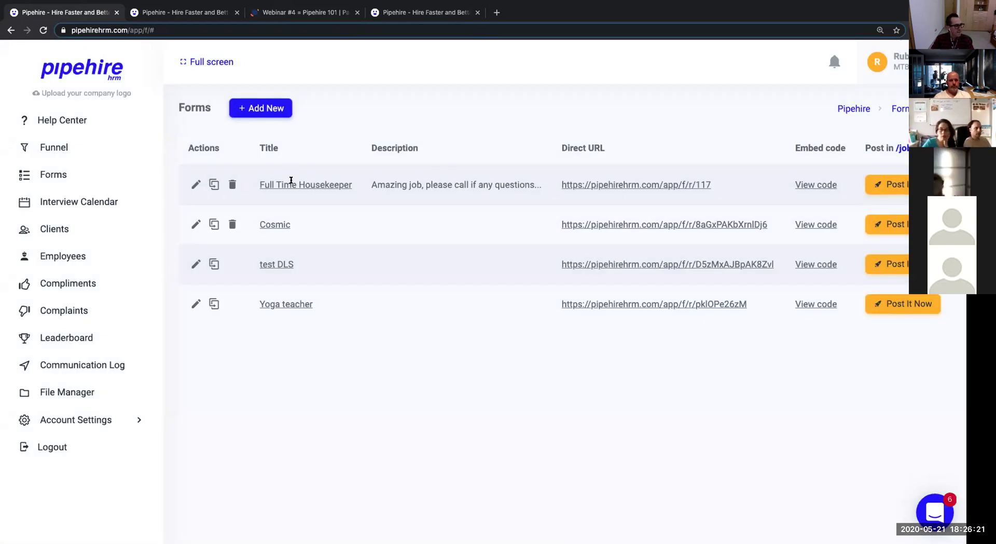
{"action": "left_click", "coordinate": [410, 13]}
{"action": "left_click", "coordinate": [312, 15]}
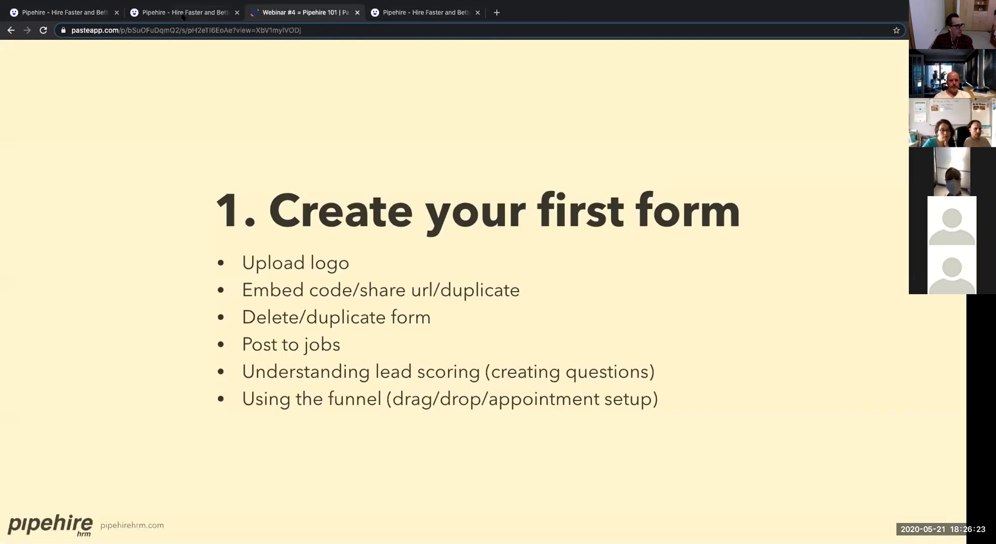
{"action": "left_click", "coordinate": [173, 14]}
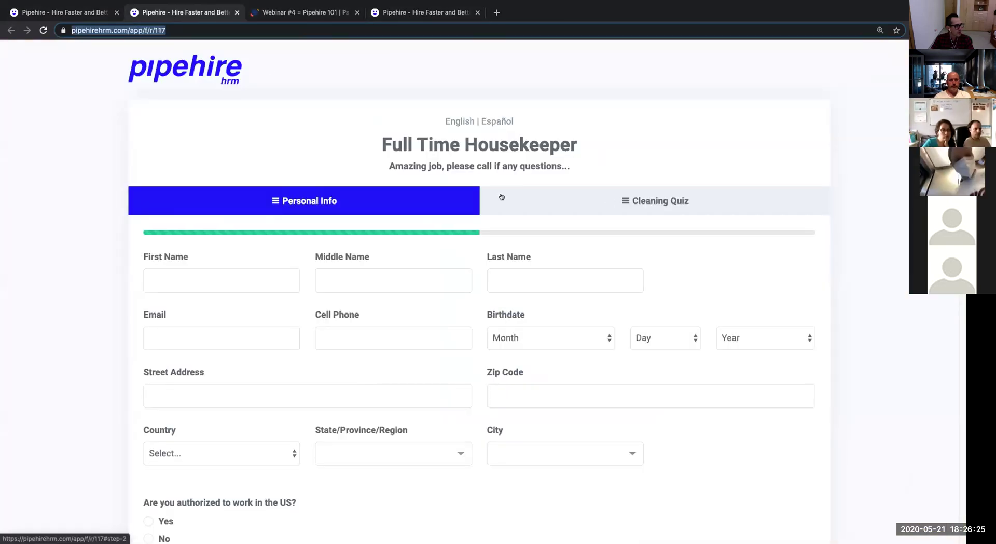
{"action": "left_click", "coordinate": [564, 197]}
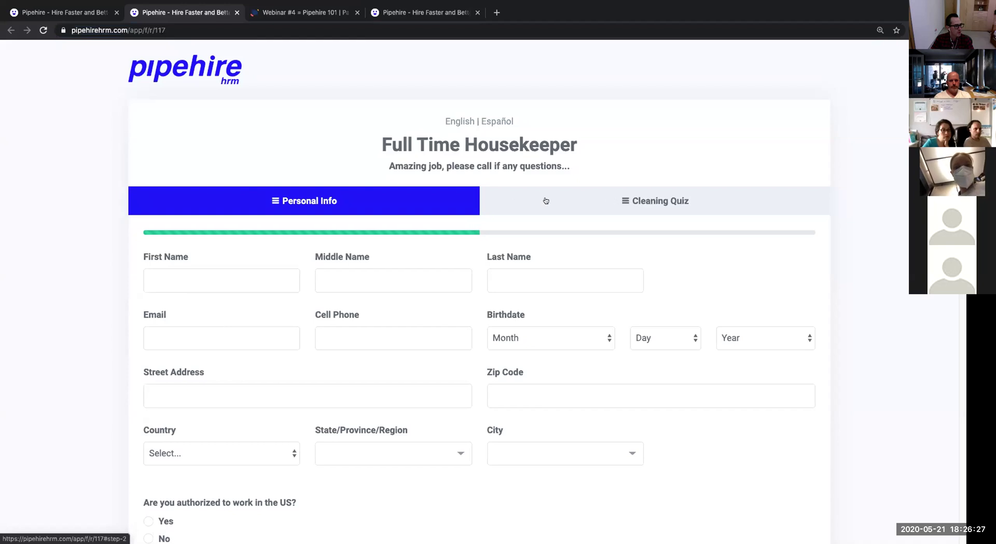
{"action": "scroll", "coordinate": [395, 207], "scroll_direction": "down", "scroll_amount": 8}
{"action": "scroll", "coordinate": [409, 218], "scroll_direction": "up", "scroll_amount": 8}
{"action": "left_click", "coordinate": [256, 265]}
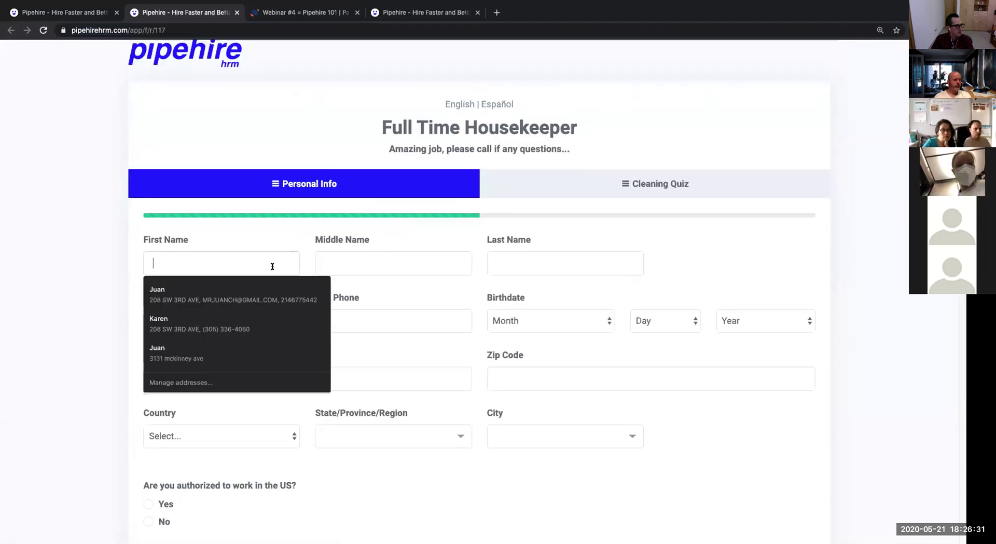
{"action": "left_click", "coordinate": [340, 245]}
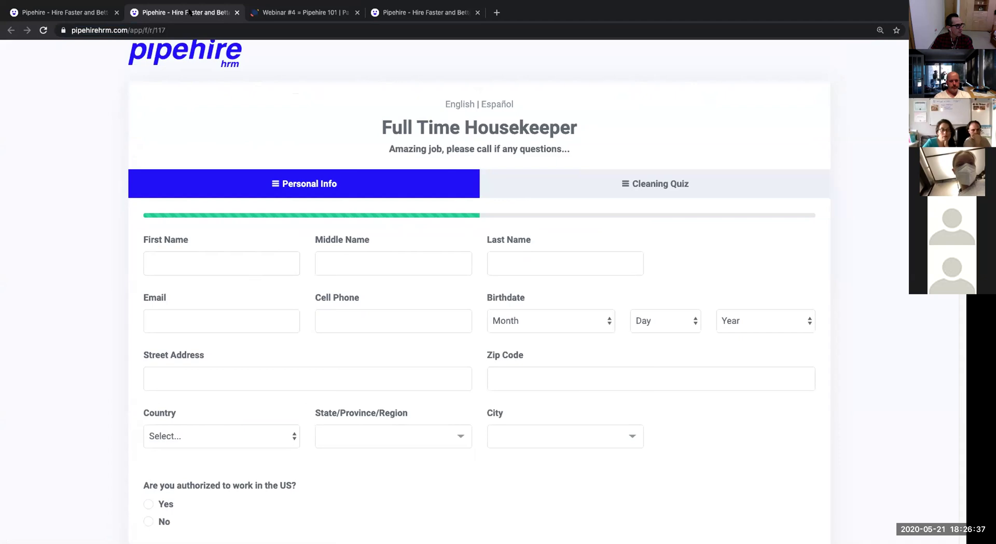
{"action": "left_click", "coordinate": [88, 13]}
{"action": "left_click", "coordinate": [76, 95]}
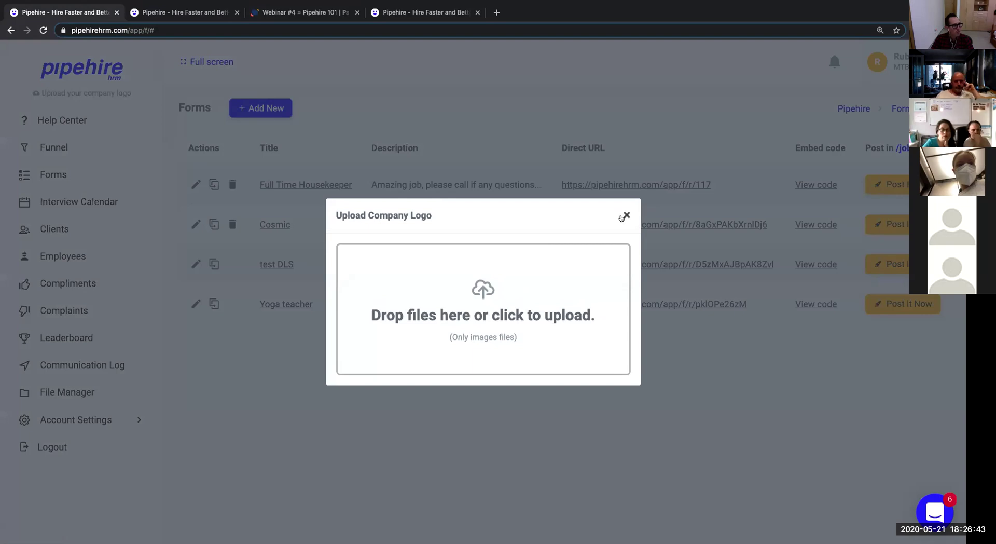
{"action": "left_click", "coordinate": [626, 215]}
{"action": "left_click", "coordinate": [191, 13]}
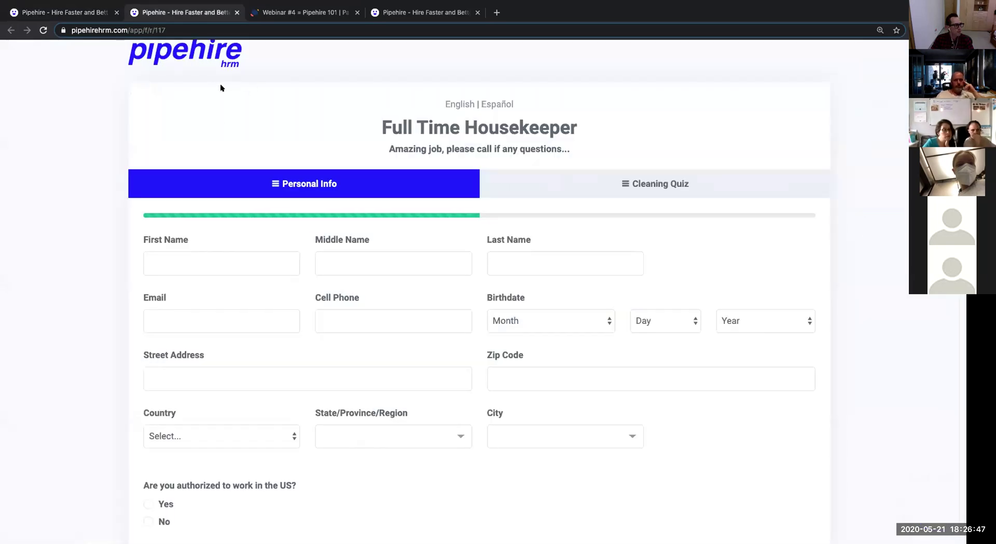
{"action": "scroll", "coordinate": [528, 289], "scroll_direction": "down", "scroll_amount": 1}
{"action": "scroll", "coordinate": [528, 289], "scroll_direction": "down", "scroll_amount": 5}
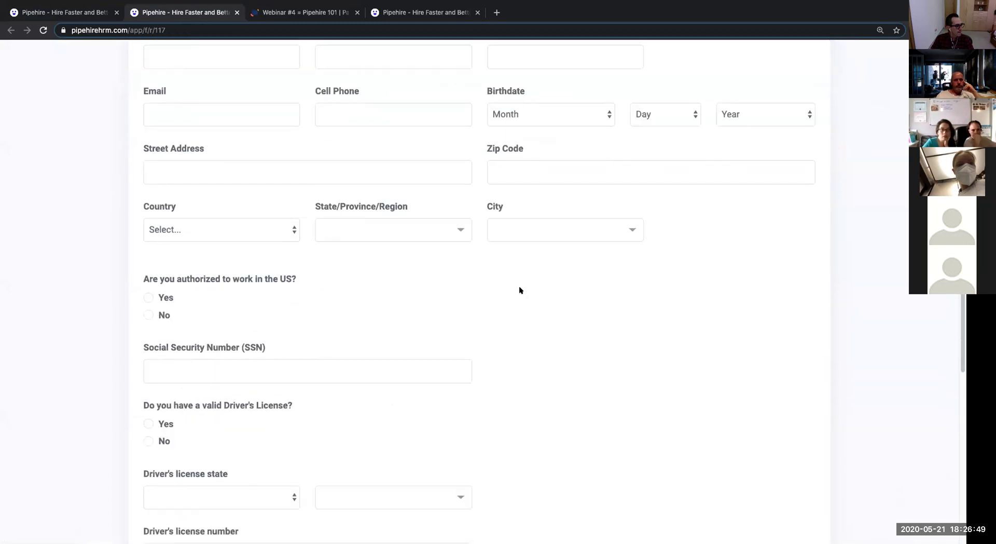
Enter 'Test' as the applicant's first name and fill in the last name, fixing typos.
{"action": "scroll", "coordinate": [182, 233], "scroll_direction": "up", "scroll_amount": 5}
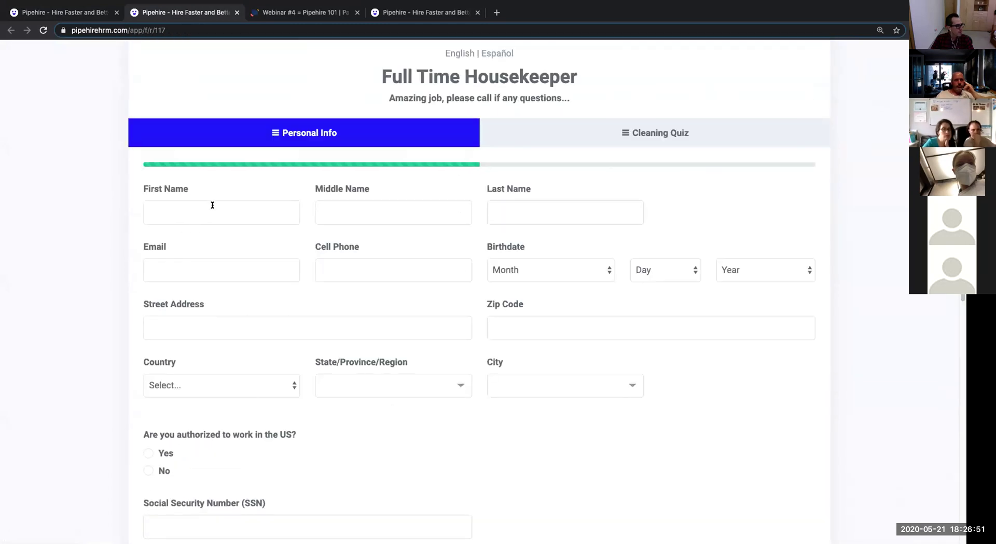
{"action": "left_click", "coordinate": [212, 206]}
{"action": "type", "text": "tes"}
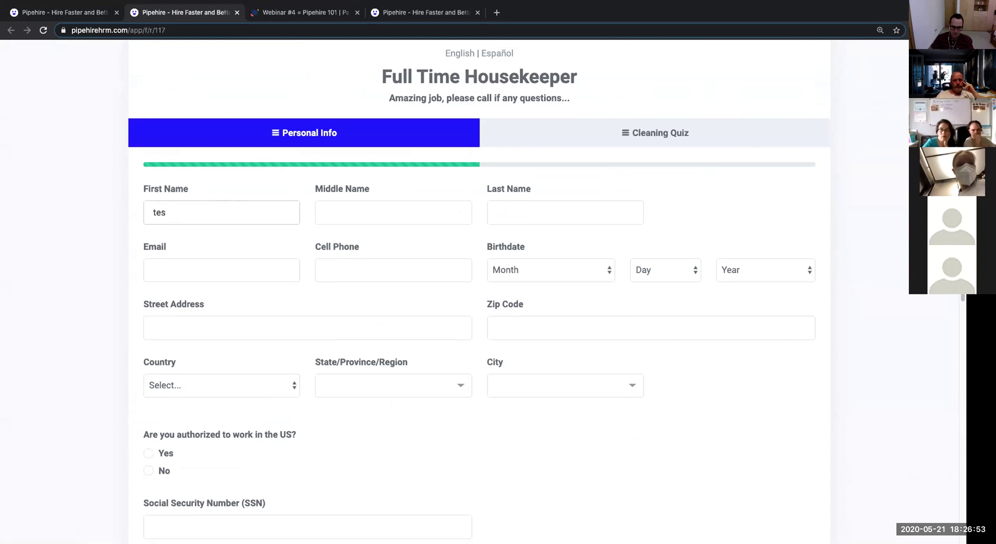
{"action": "key", "text": "BackSpace"}
{"action": "key", "text": "BackSpace"}
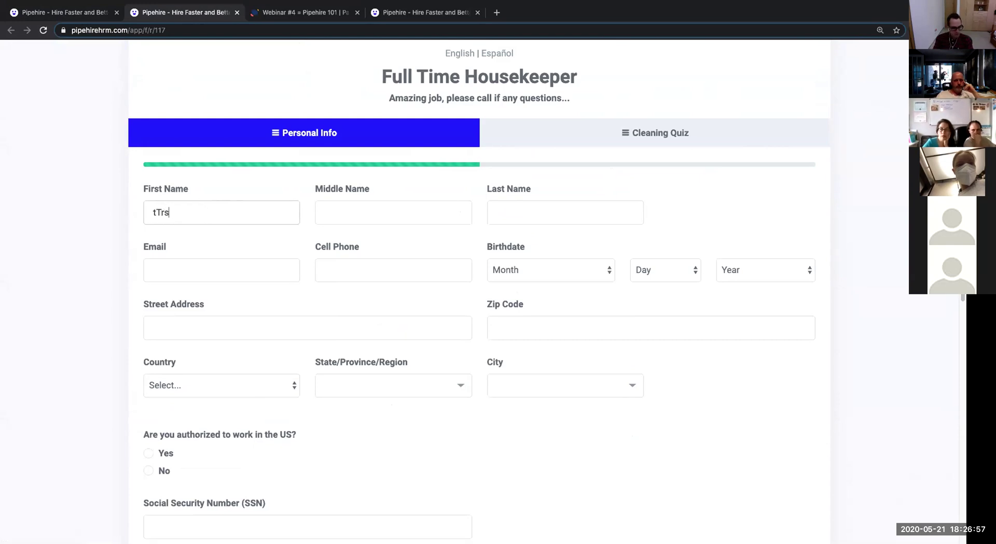
{"action": "key", "text": "BackSpace"}
{"action": "type", "text": "Test"}
{"action": "key", "text": "Tab"}
{"action": "key", "text": "Tab"}
{"action": "type", "text": "Apli"}
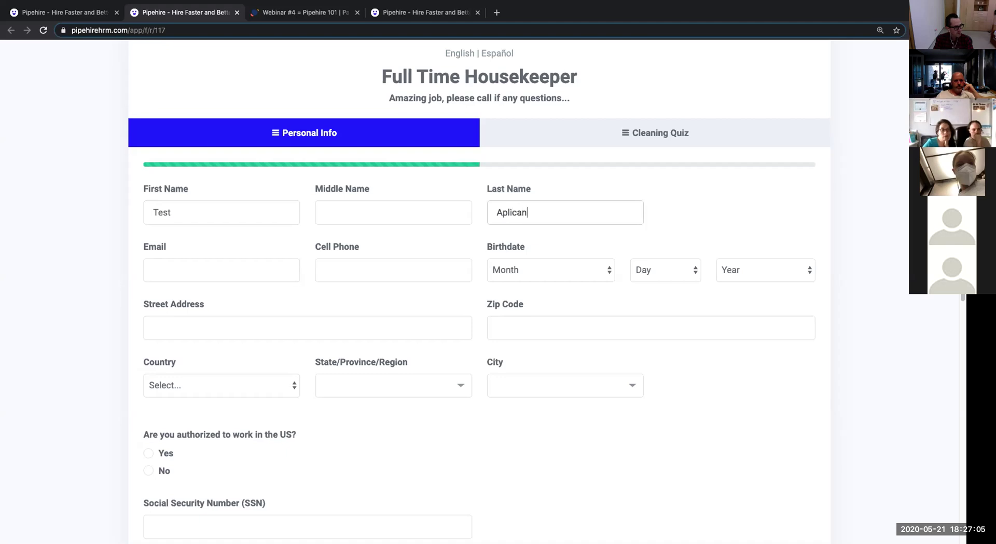
{"action": "key", "text": "Left"}
{"action": "key", "text": "Left"}
{"action": "key", "text": "Left"}
{"action": "key", "text": "Left"}
{"action": "key", "text": "Left"}
{"action": "key", "text": "Left"}
{"action": "type", "text": "o"}
{"action": "key", "text": "BackSpace"}
{"action": "type", "text": "p"}
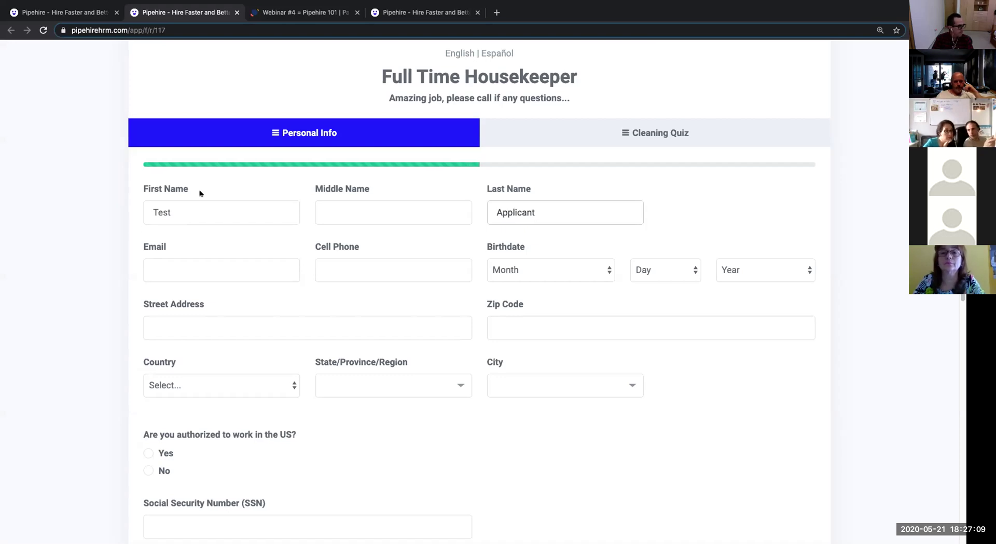
Enter the applicant's e-mail and cell phone, and set the birthdate to February 2, 1944.
{"action": "left_click", "coordinate": [187, 268]}
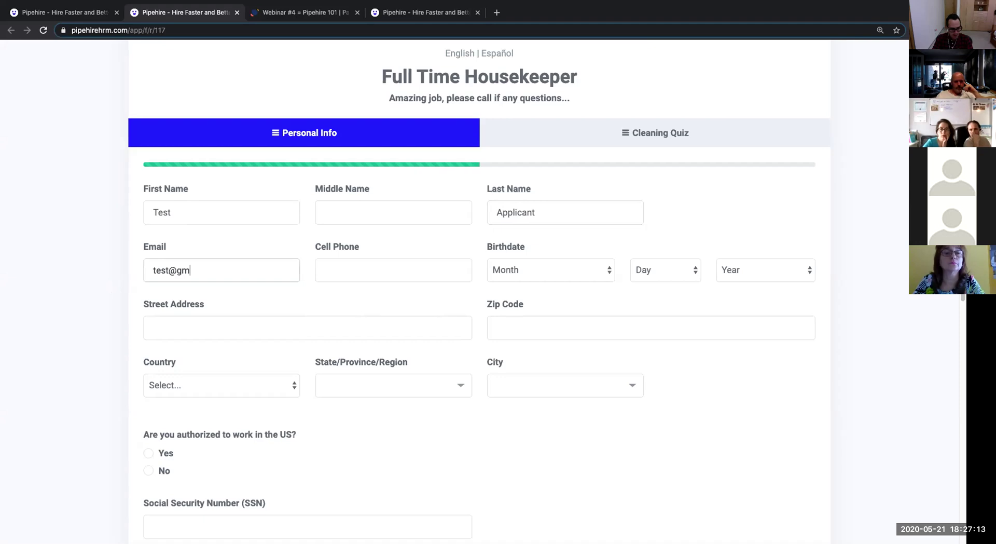
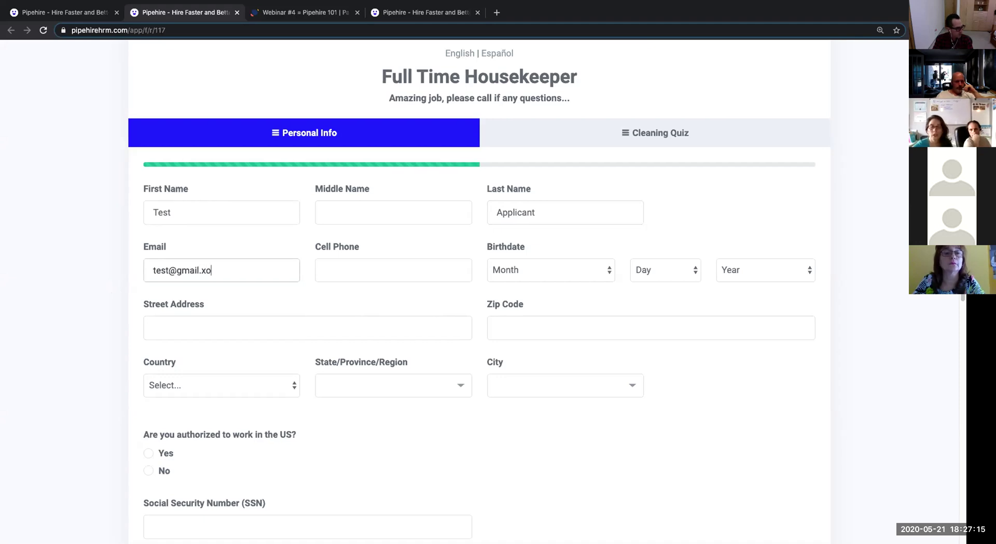
{"action": "key", "text": "Tab"}
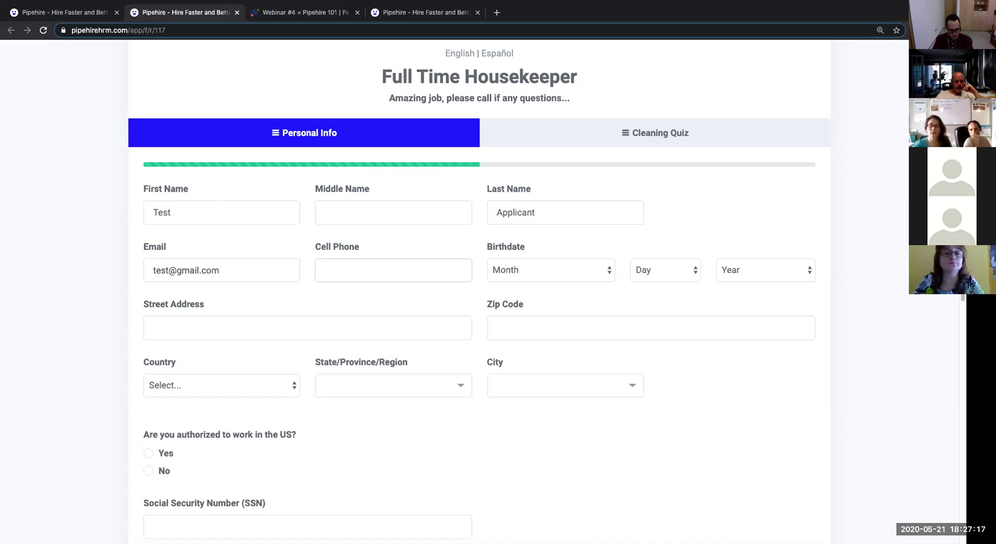
{"action": "type", "text": "55555555"}
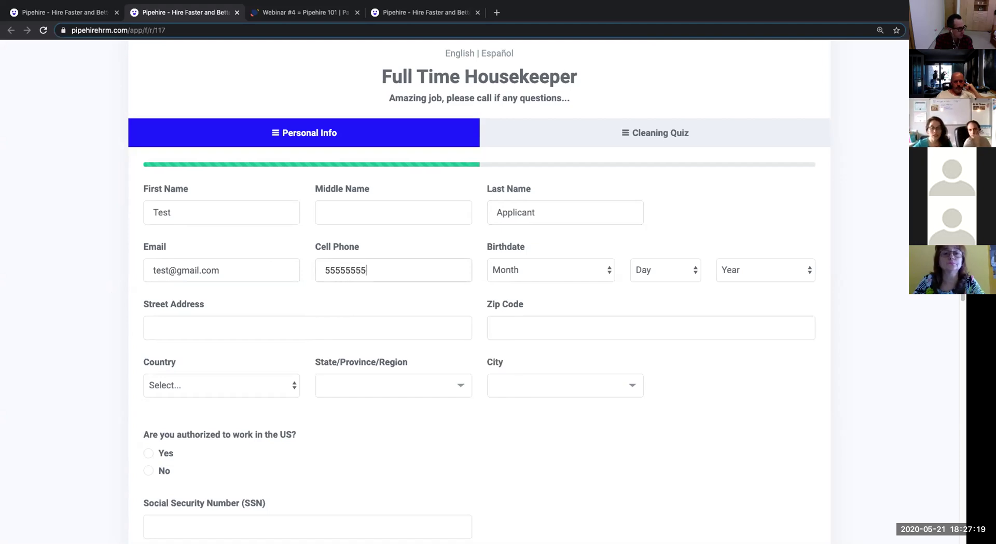
{"action": "type", "text": "5"}
{"action": "key", "text": "Tab"}
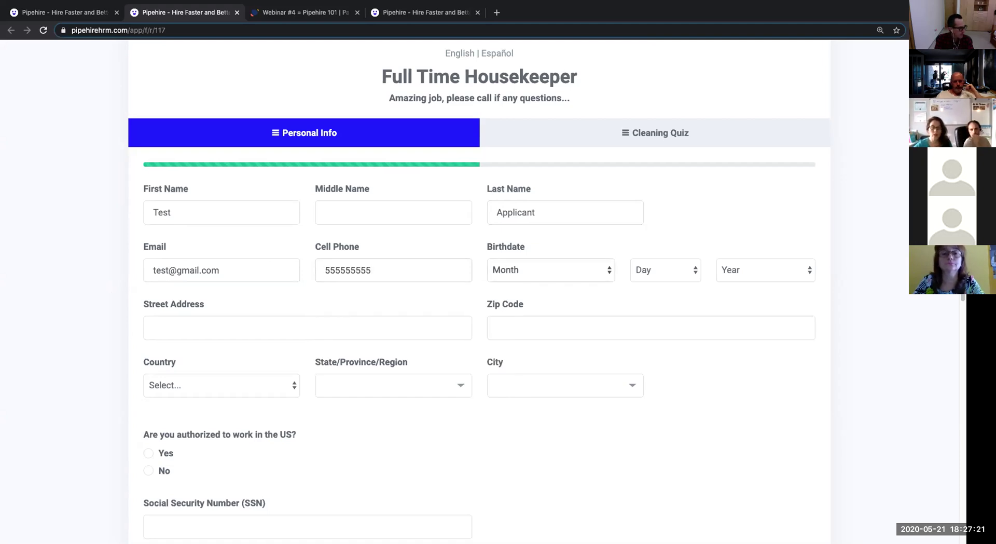
{"action": "left_click", "coordinate": [524, 270]}
{"action": "left_click", "coordinate": [529, 294]}
{"action": "left_click", "coordinate": [643, 269]}
{"action": "left_click", "coordinate": [669, 295]}
{"action": "left_click", "coordinate": [742, 270]}
{"action": "left_click", "coordinate": [751, 331]}
Fill in the street address and zip code, then choose United States, California, Adin.
{"action": "left_click", "coordinate": [355, 319]}
{"action": "type", "text": "123 Main"}
{"action": "key", "text": "Tab"}
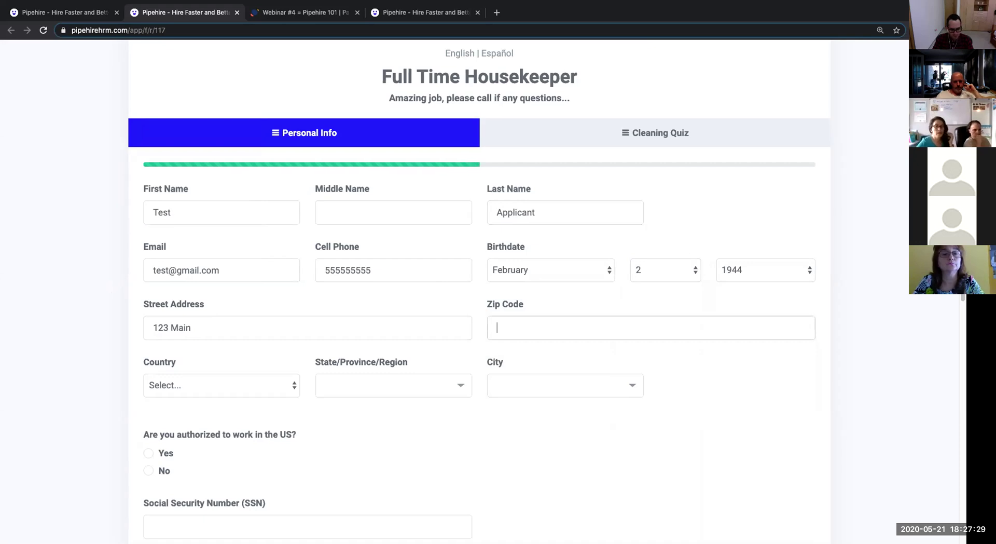
{"action": "type", "text": "10018"}
{"action": "key", "text": "Tab"}
{"action": "left_click", "coordinate": [239, 394]}
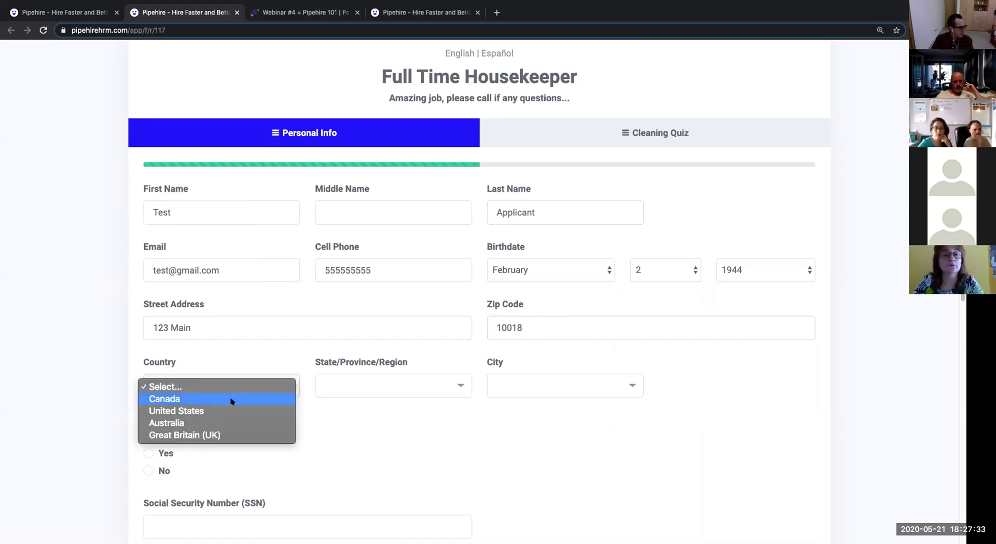
{"action": "left_click", "coordinate": [231, 399]}
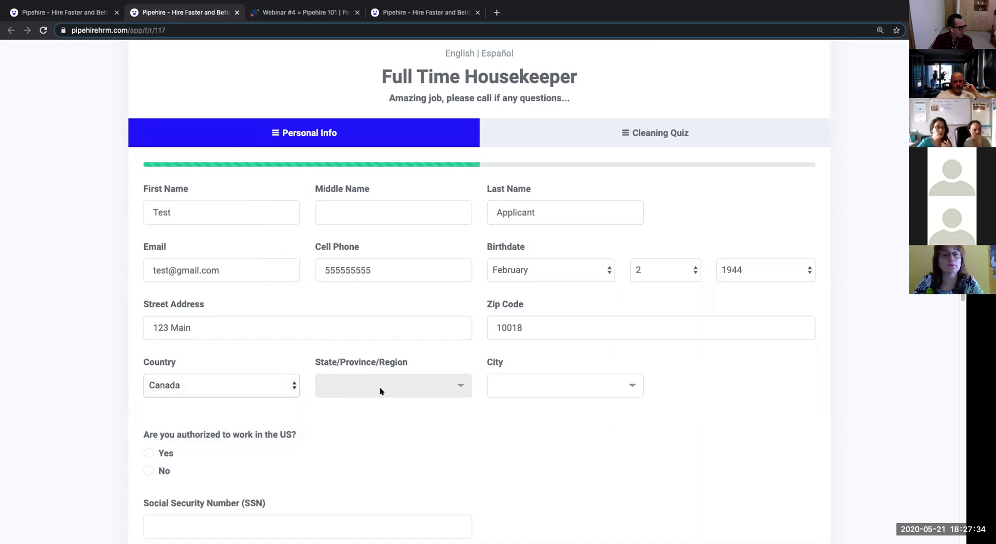
{"action": "left_click", "coordinate": [297, 393]}
{"action": "left_click", "coordinate": [287, 399]}
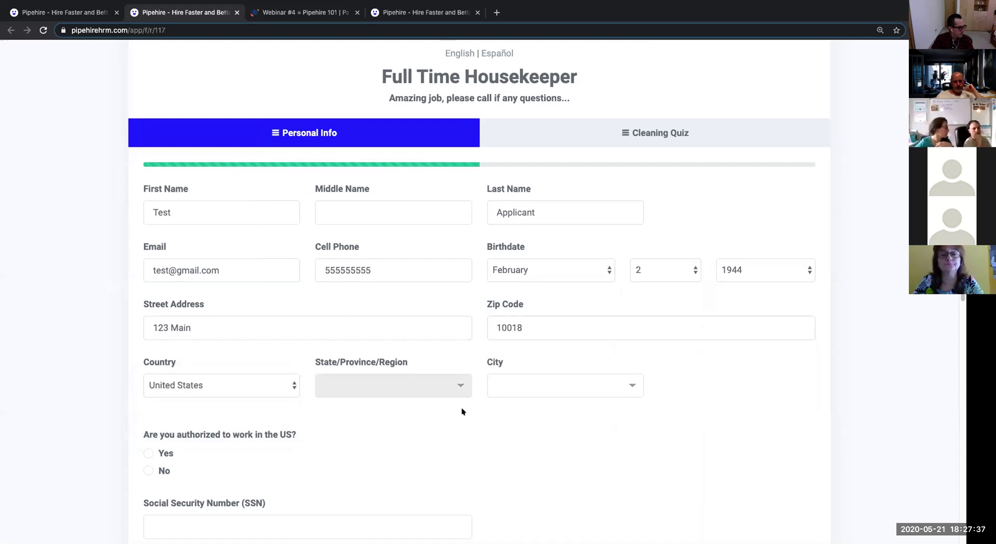
{"action": "left_click", "coordinate": [459, 387]}
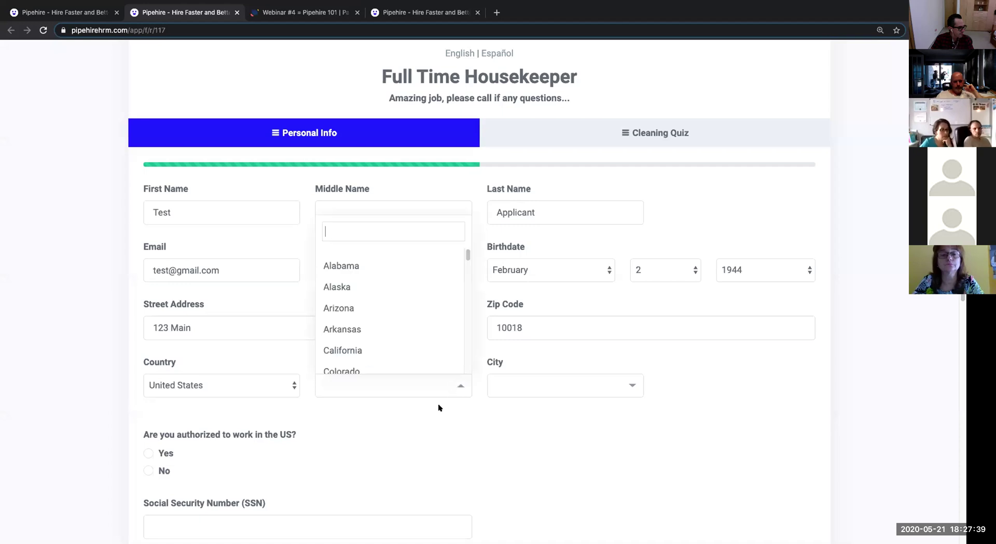
{"action": "left_click", "coordinate": [445, 349]}
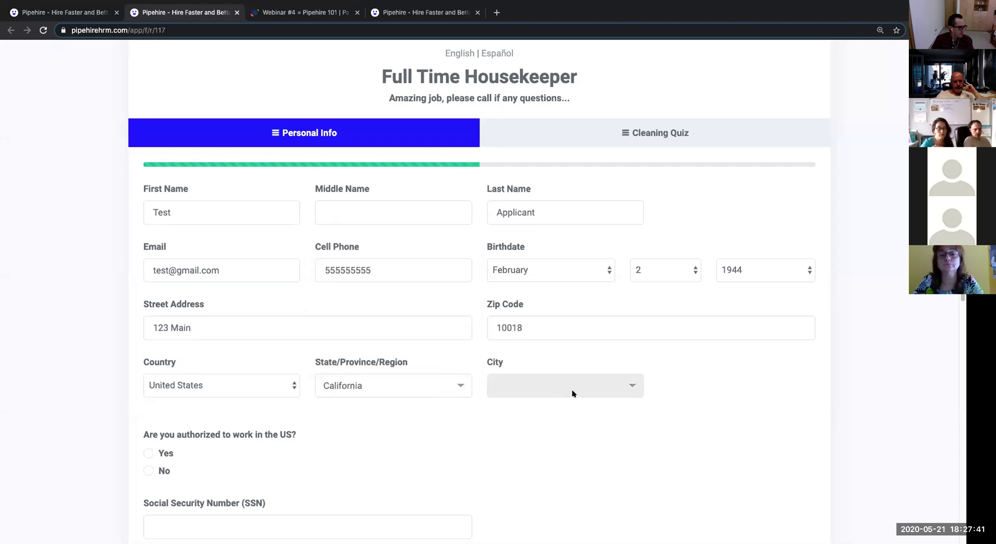
{"action": "left_click", "coordinate": [584, 395]}
{"action": "left_click", "coordinate": [561, 324]}
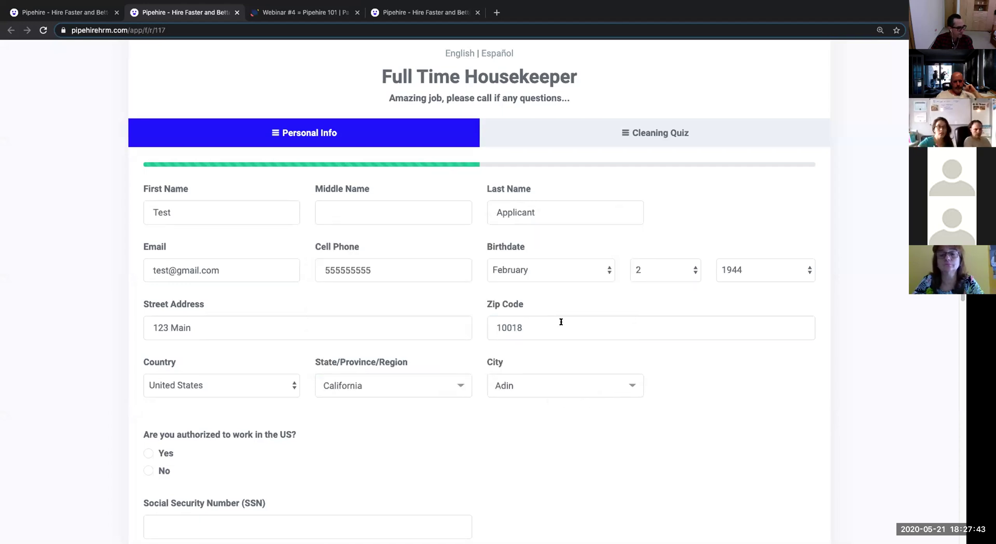
{"action": "scroll", "coordinate": [317, 418], "scroll_direction": "down", "scroll_amount": 3}
Answer Yes to US work authorization and enter the applicant's Social Security Number.
{"action": "left_click", "coordinate": [163, 365]}
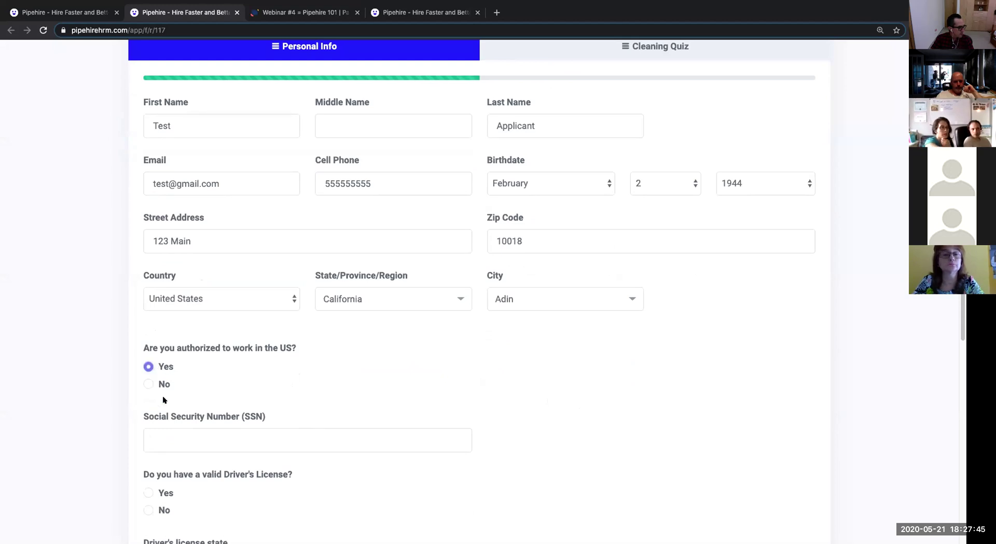
{"action": "scroll", "coordinate": [221, 350], "scroll_direction": "down", "scroll_amount": 5}
{"action": "left_click", "coordinate": [302, 245]}
{"action": "type", "text": "123"}
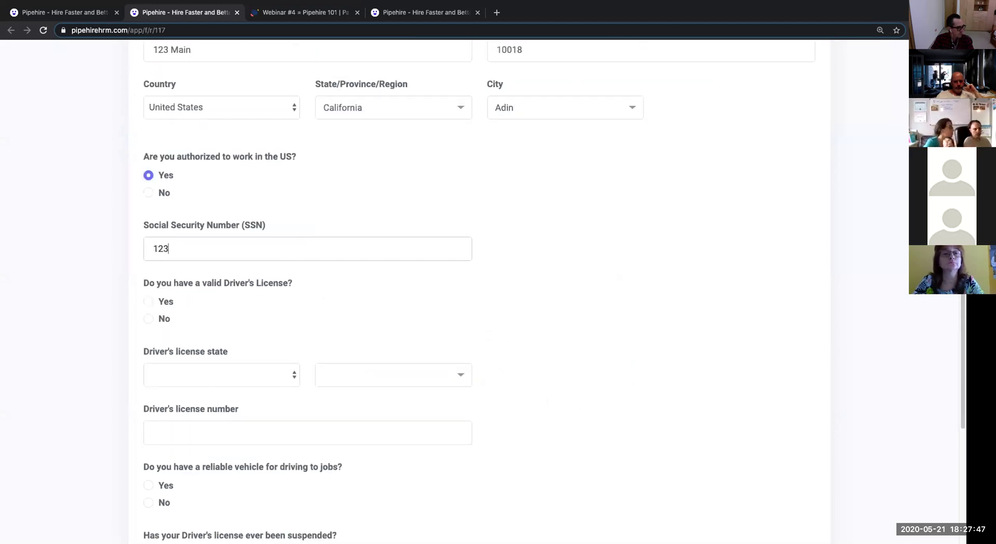
{"action": "type", "text": "467789"}
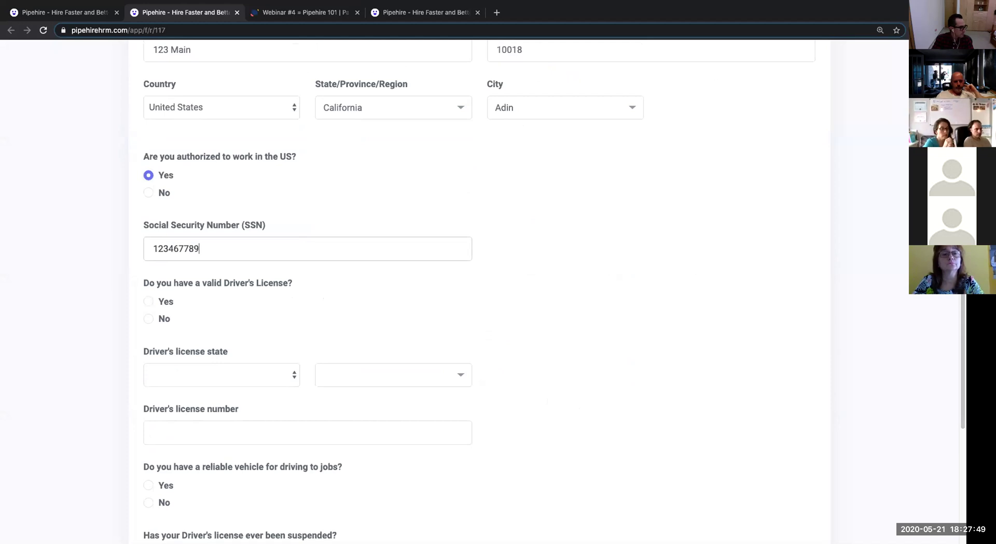
Answer Yes to holding a driver's license, issued in United States, California, and enter its number.
{"action": "left_click", "coordinate": [147, 302]}
{"action": "left_click", "coordinate": [155, 375]}
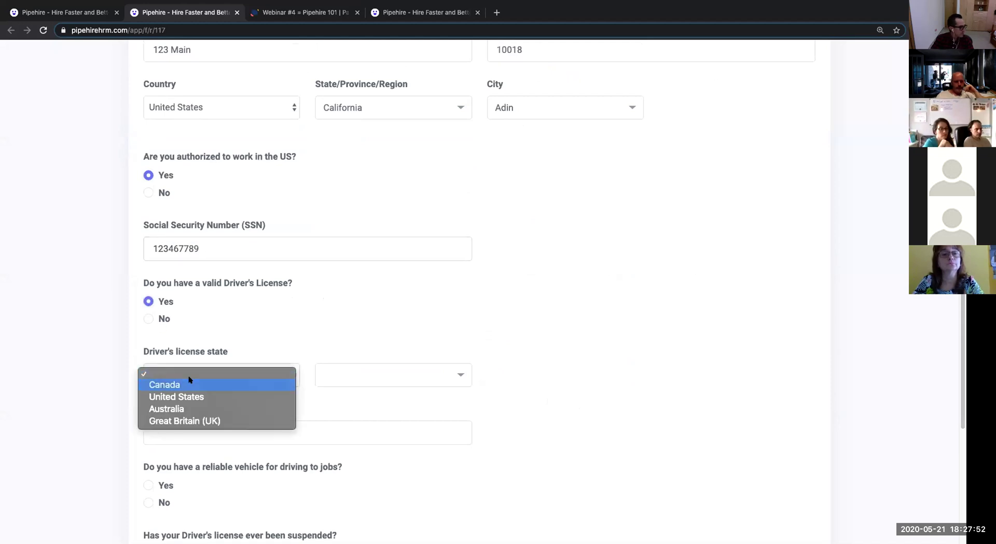
{"action": "left_click", "coordinate": [215, 398]}
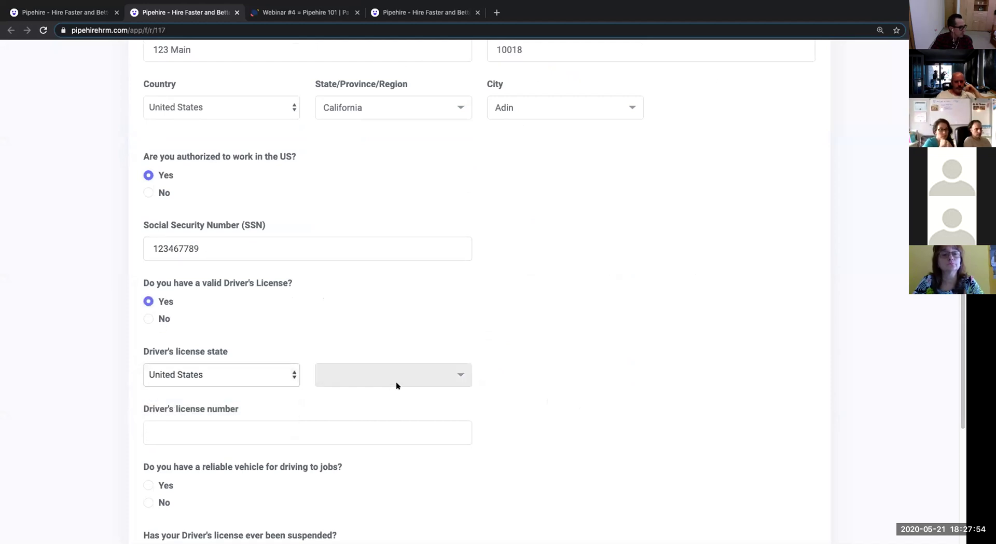
{"action": "left_click", "coordinate": [459, 375]}
{"action": "left_click", "coordinate": [400, 342]}
Answer Yes to having a reliable vehicle and to a past license suspension.
{"action": "scroll", "coordinate": [342, 422], "scroll_direction": "down", "scroll_amount": 2}
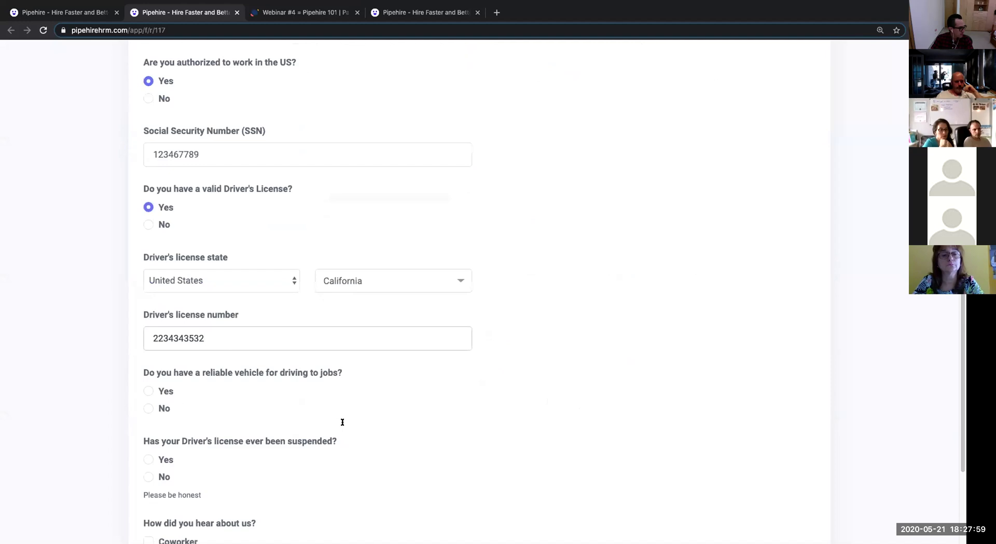
{"action": "left_click", "coordinate": [150, 390]}
{"action": "left_click", "coordinate": [155, 457]}
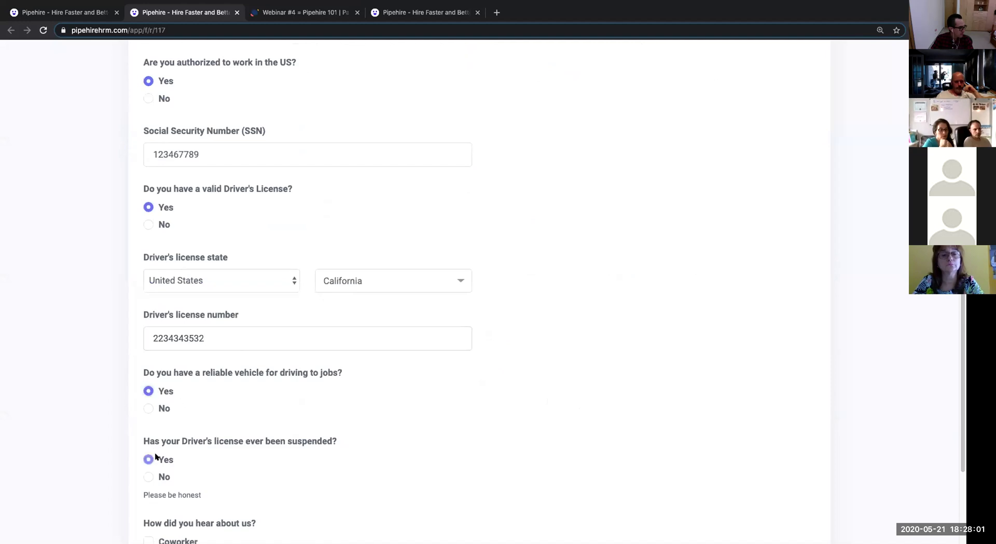
{"action": "scroll", "coordinate": [236, 431], "scroll_direction": "down", "scroll_amount": 2}
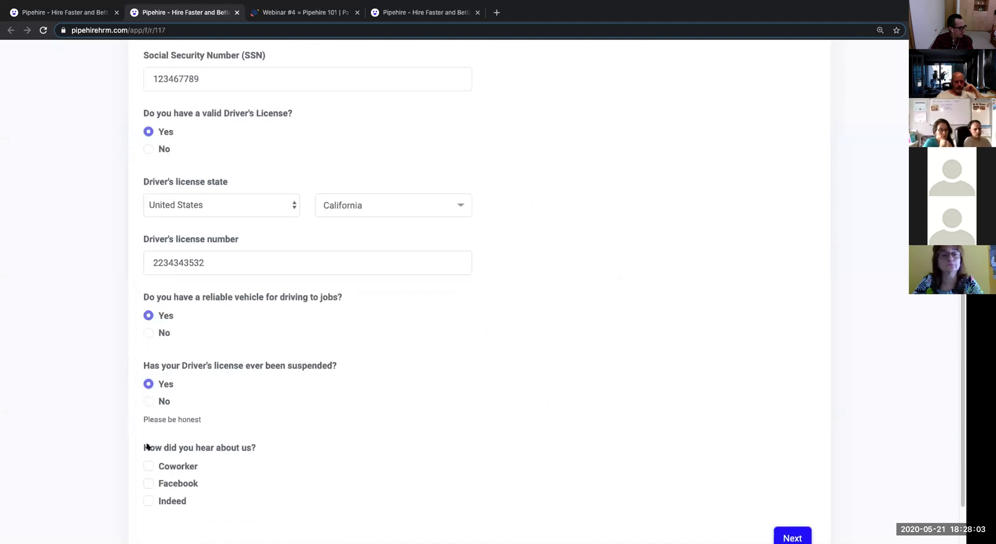
{"action": "scroll", "coordinate": [143, 442], "scroll_direction": "down", "scroll_amount": 1}
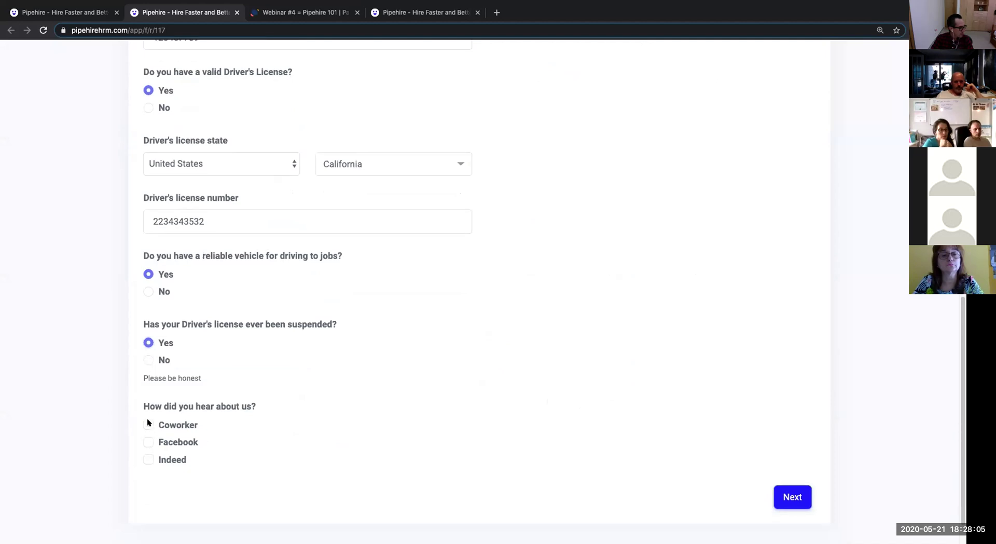
Answer Yes on the Cleaning Quiz step and tick all three Terms and Conditions checkboxes.
{"action": "left_click", "coordinate": [782, 493]}
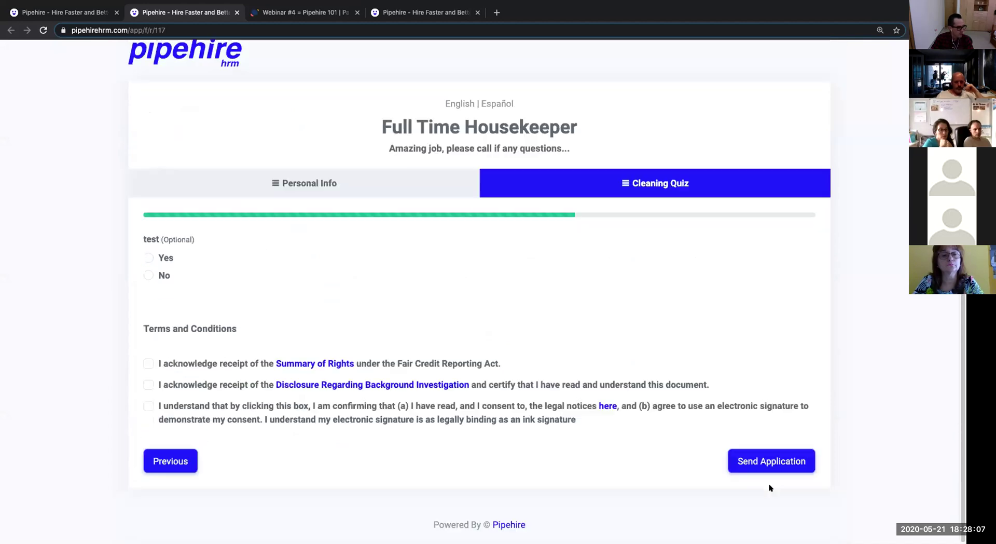
{"action": "left_click", "coordinate": [148, 257]}
{"action": "left_click", "coordinate": [149, 363]}
{"action": "left_click", "coordinate": [148, 385]}
{"action": "left_click", "coordinate": [148, 406]}
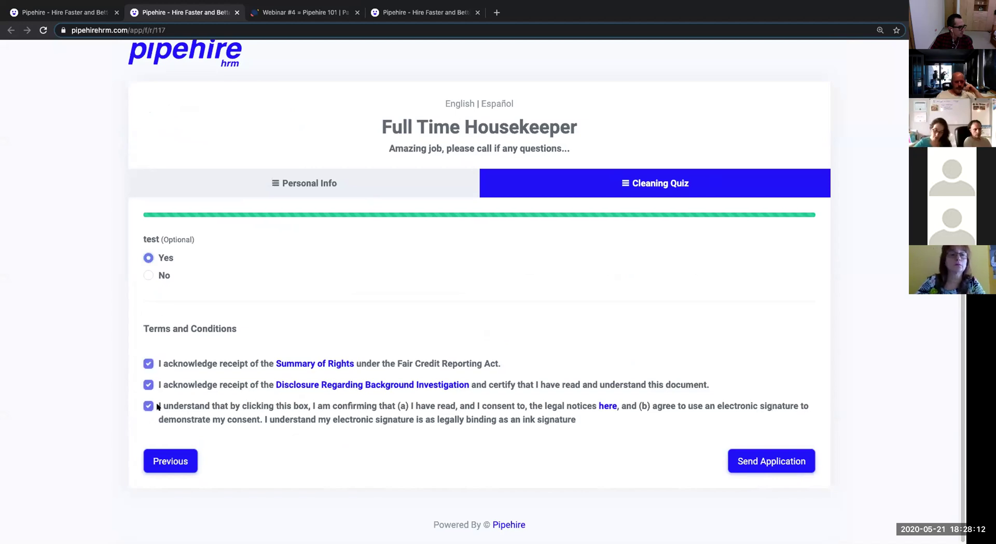
Review the Summary of Rights and Background Investigation PDFs, then send the application.
{"action": "left_click", "coordinate": [316, 364]}
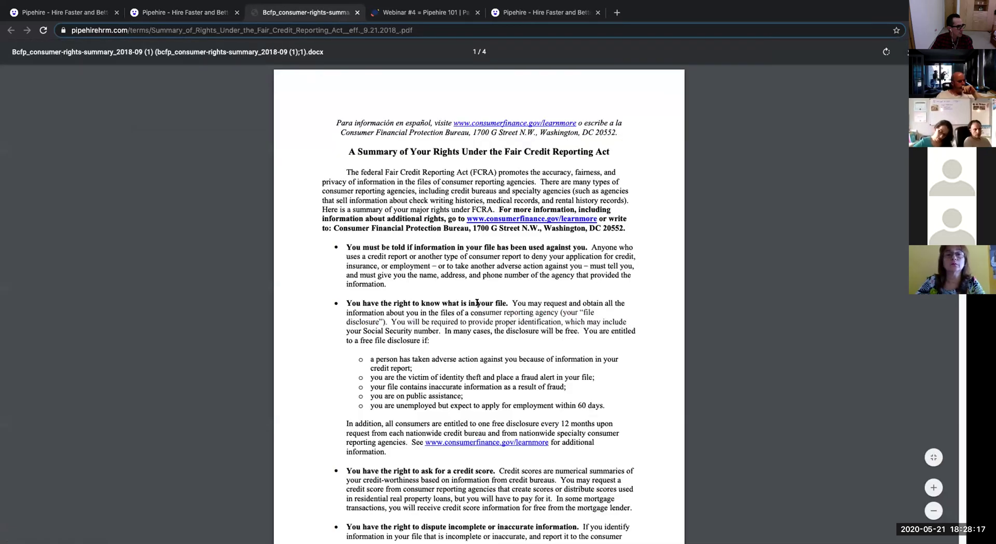
{"action": "scroll", "coordinate": [479, 291], "scroll_direction": "down", "scroll_amount": 20}
{"action": "scroll", "coordinate": [478, 305], "scroll_direction": "down", "scroll_amount": 8}
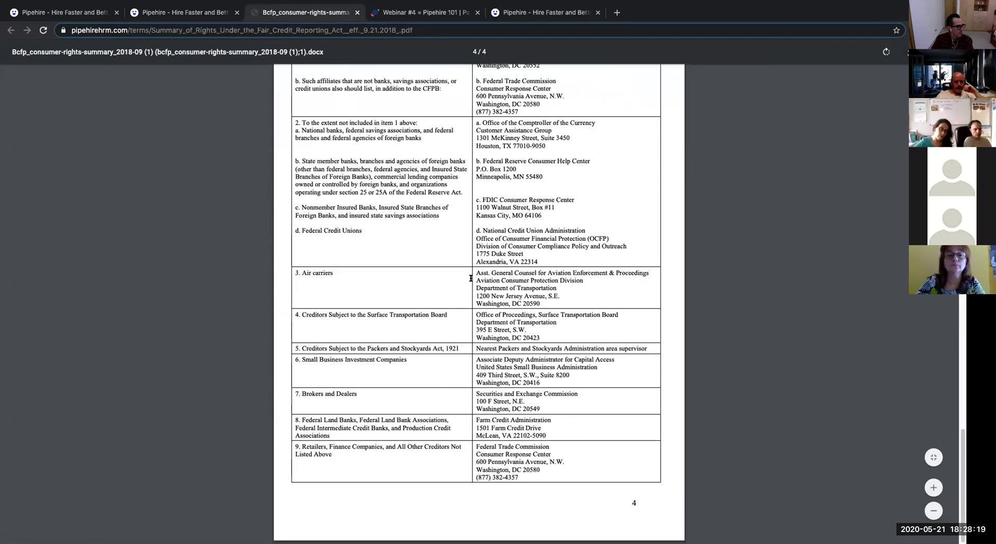
{"action": "left_click", "coordinate": [199, 12]}
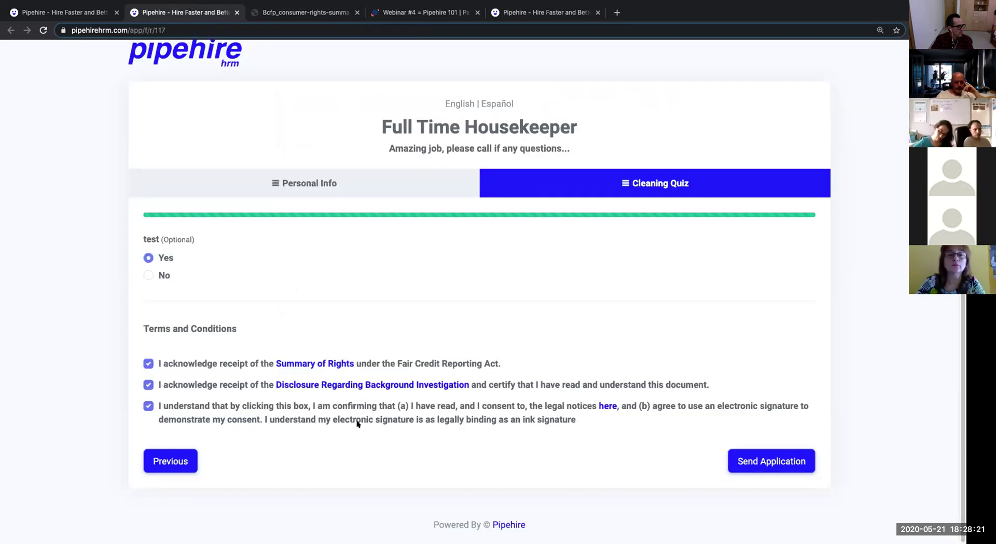
{"action": "left_click", "coordinate": [368, 383]}
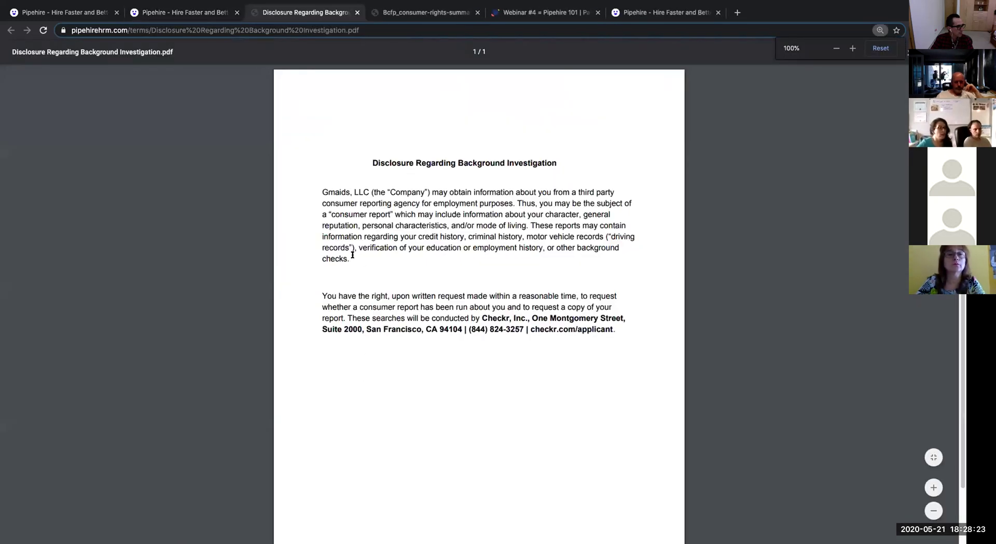
{"action": "left_click", "coordinate": [196, 13]}
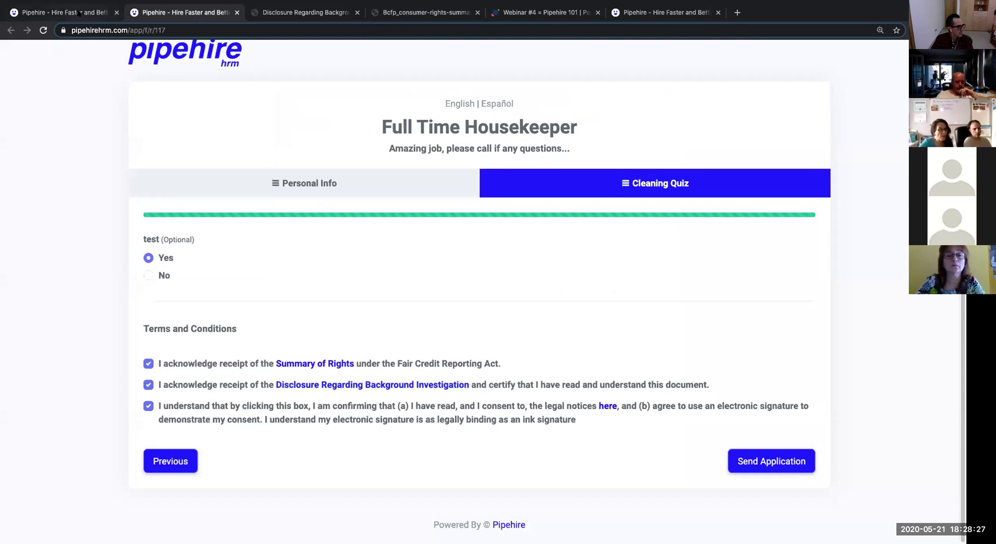
{"action": "left_click", "coordinate": [293, 14]}
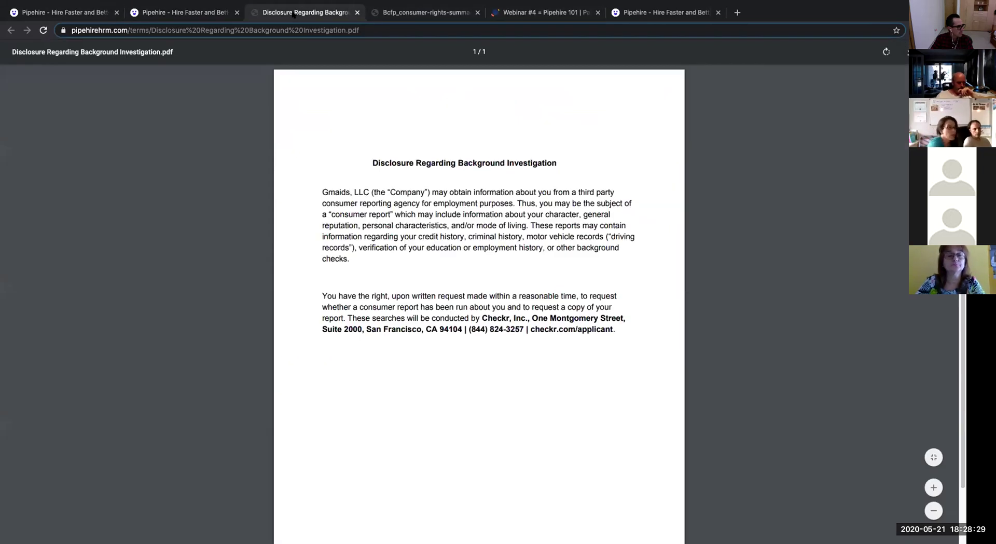
{"action": "left_click", "coordinate": [99, 16]}
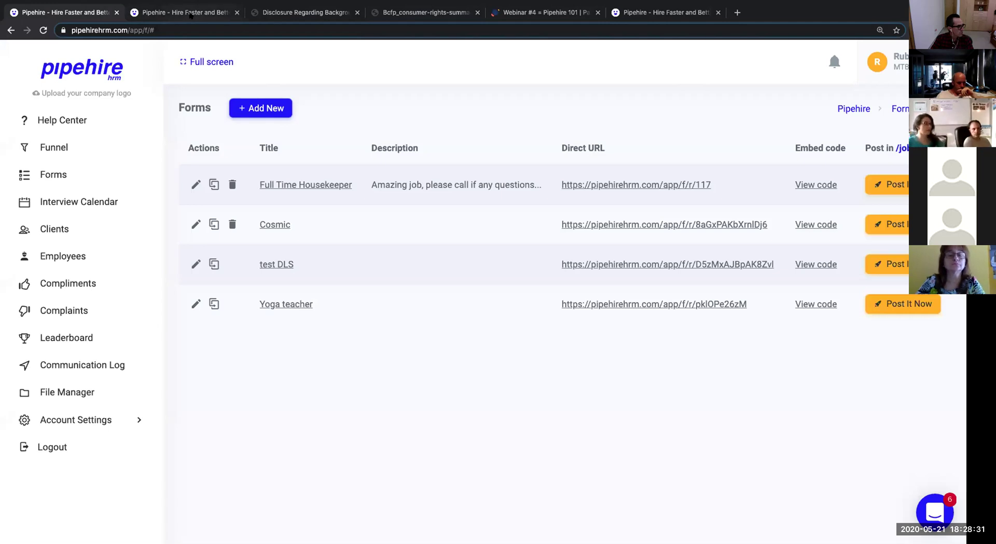
{"action": "left_click", "coordinate": [191, 16]}
{"action": "left_click", "coordinate": [782, 460]}
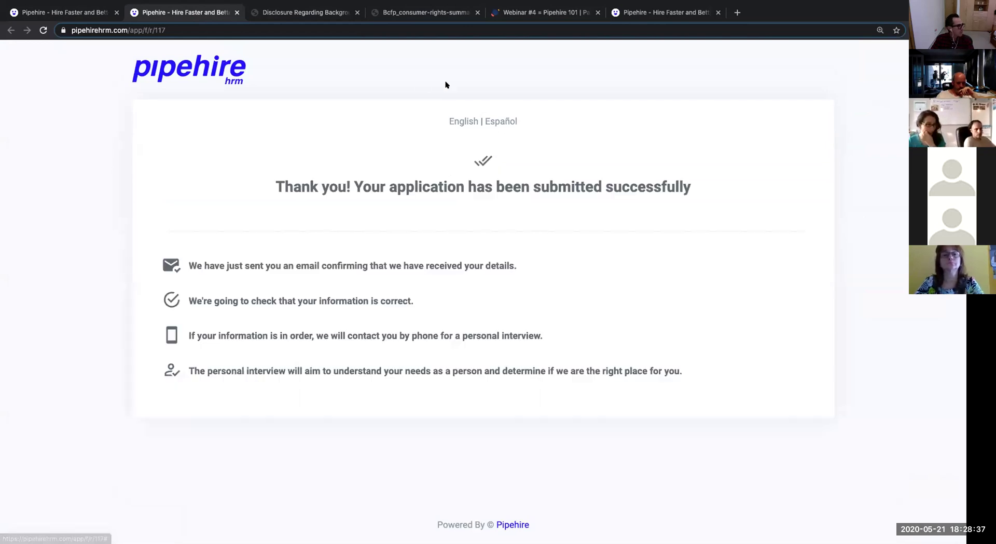
Toggle the submission confirmation between English and Español and select its text.
{"action": "left_click", "coordinate": [507, 120]}
{"action": "left_click", "coordinate": [464, 124]}
{"action": "left_click", "coordinate": [496, 122]}
{"action": "left_click", "coordinate": [464, 123]}
{"action": "left_click", "coordinate": [502, 122]}
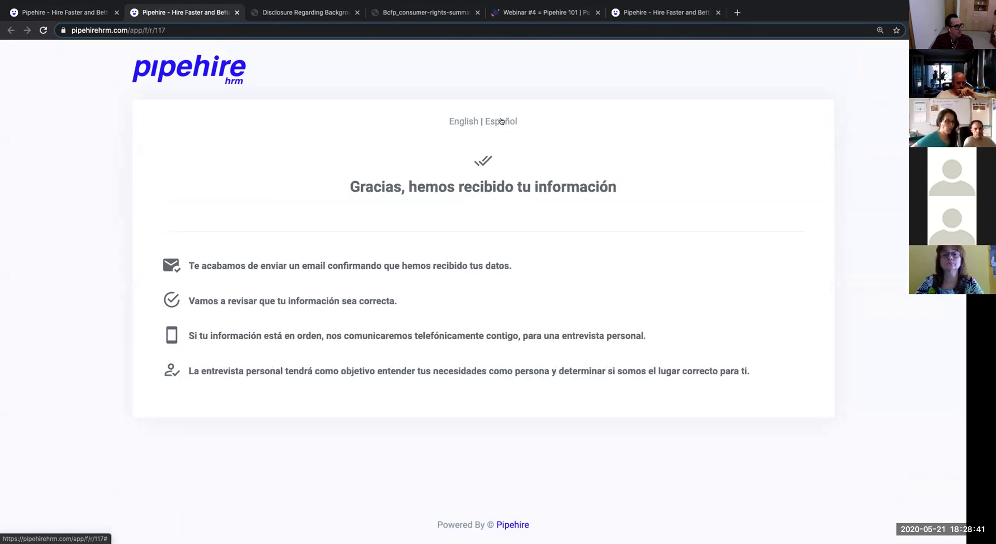
{"action": "left_click_drag", "start_coordinate": [733, 393], "coordinate": [351, 173]}
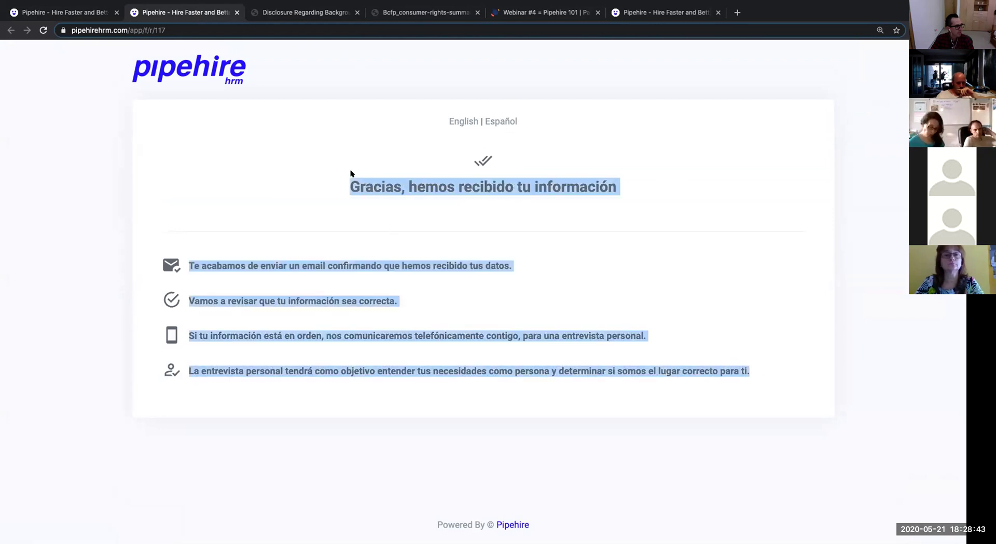
Reload the blank housekeeper form, browse it in Español, then go to the Forms list.
{"action": "left_click", "coordinate": [221, 31]}
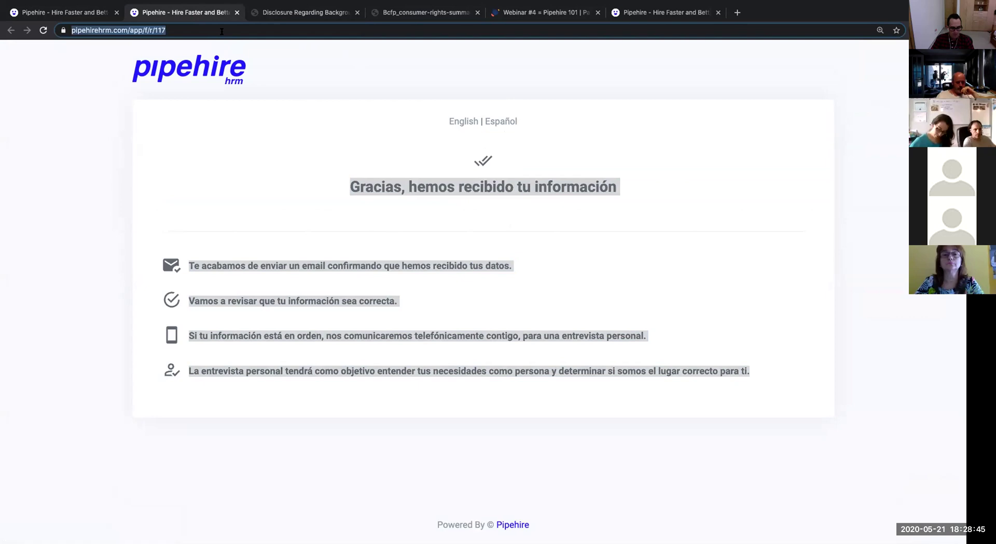
{"action": "key", "text": "Return"}
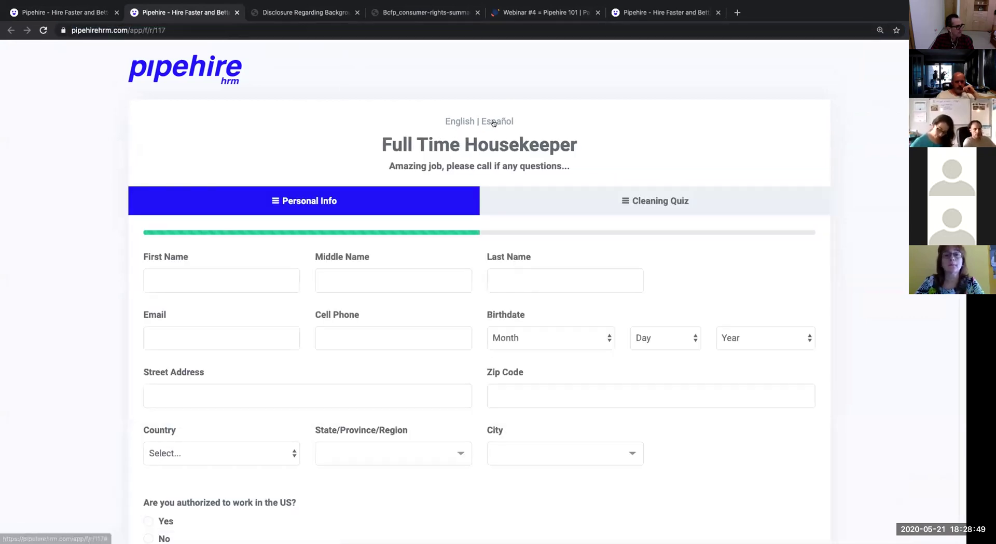
{"action": "left_click", "coordinate": [493, 122]}
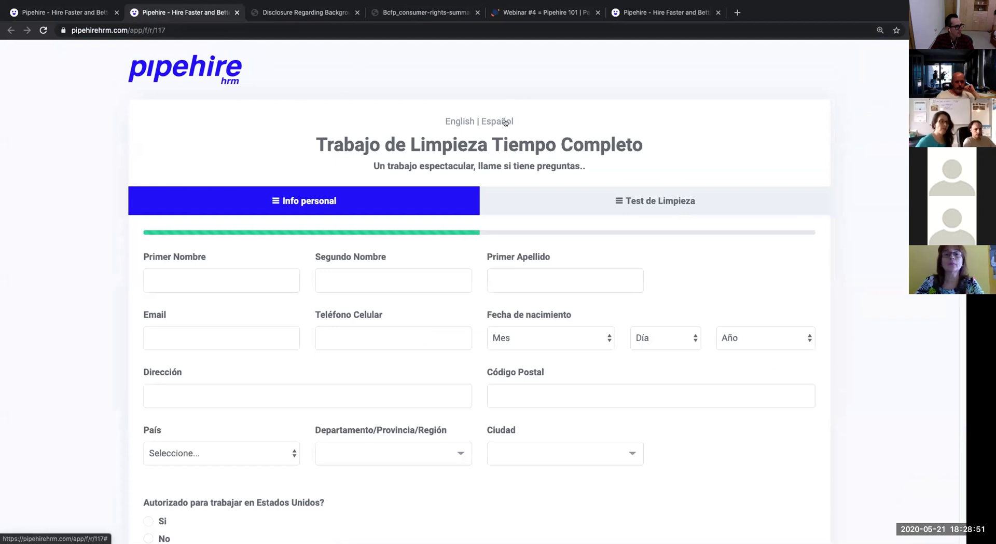
{"action": "scroll", "coordinate": [565, 314], "scroll_direction": "down", "scroll_amount": 5}
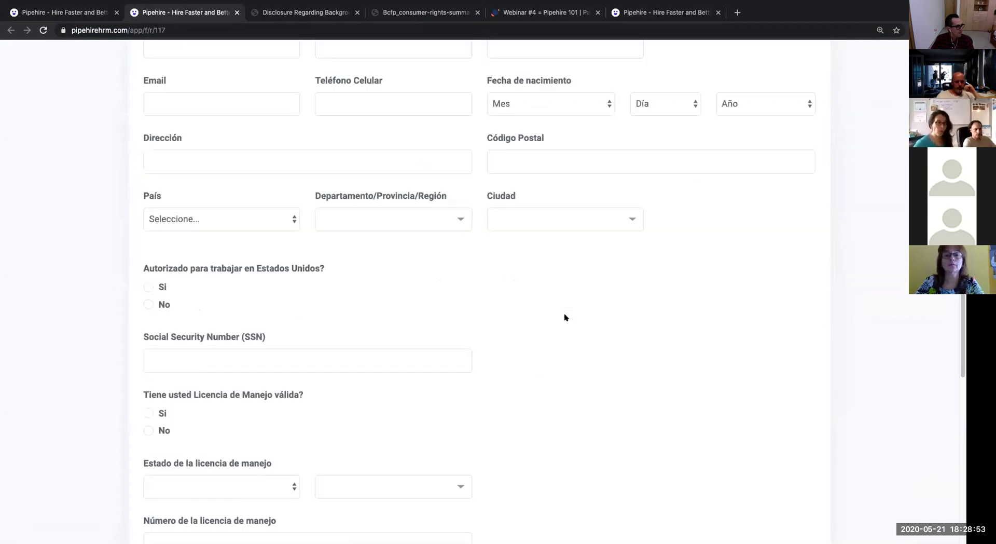
{"action": "scroll", "coordinate": [565, 317], "scroll_direction": "down", "scroll_amount": 3}
{"action": "scroll", "coordinate": [564, 316], "scroll_direction": "down", "scroll_amount": 4}
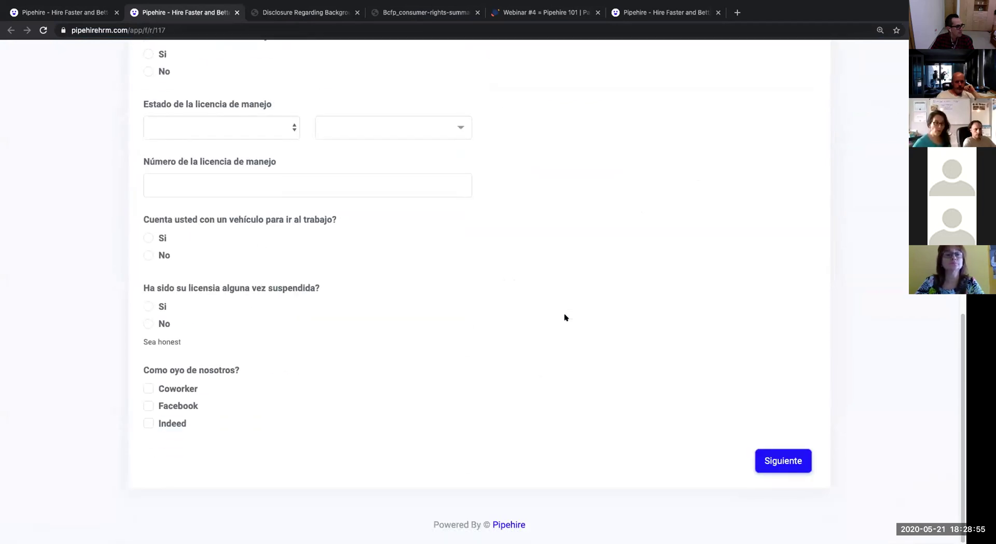
{"action": "scroll", "coordinate": [565, 313], "scroll_direction": "up", "scroll_amount": 15}
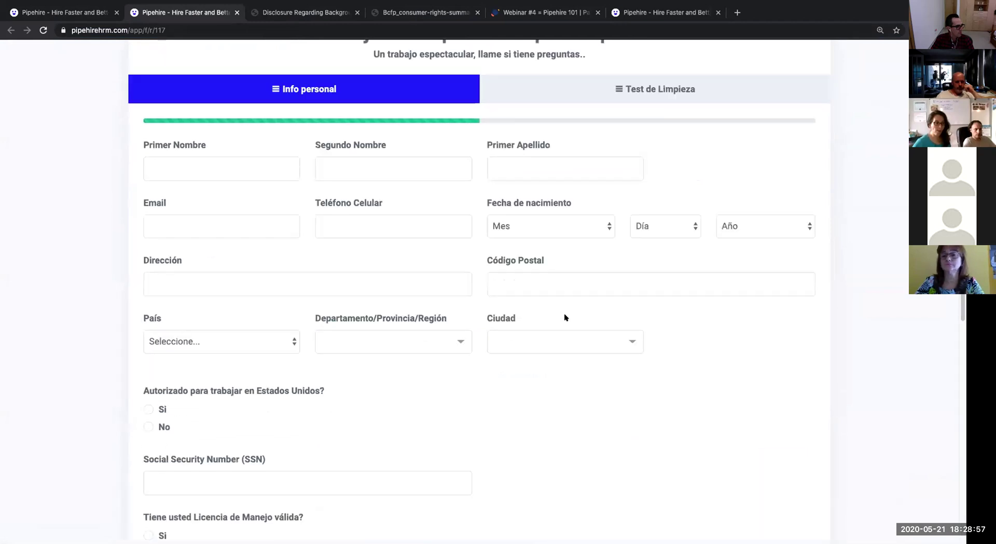
{"action": "left_click", "coordinate": [95, 16]}
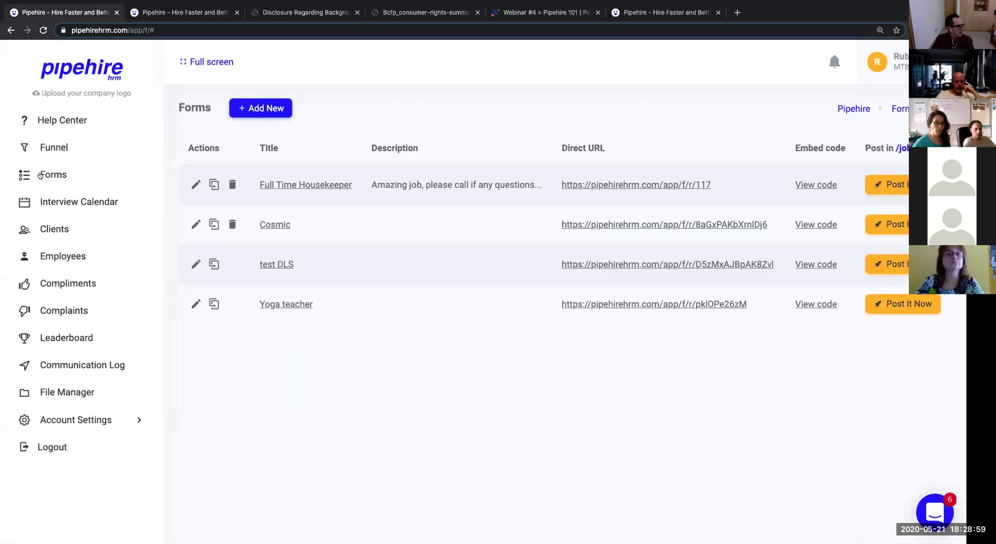
Filter the Funnel to Full Time Housekeeper (1) and open the test applicant's record.
{"action": "left_click", "coordinate": [46, 151]}
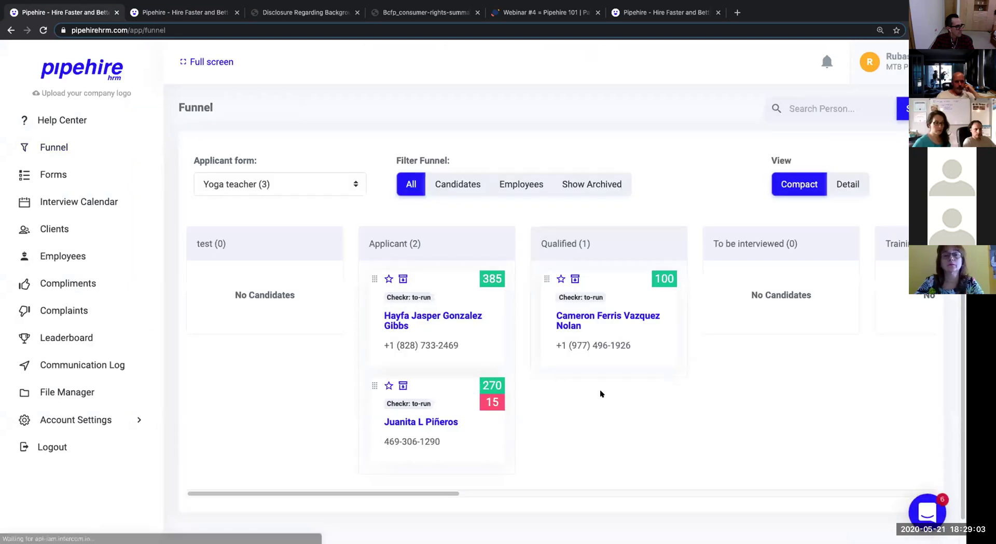
{"action": "left_click", "coordinate": [327, 184]}
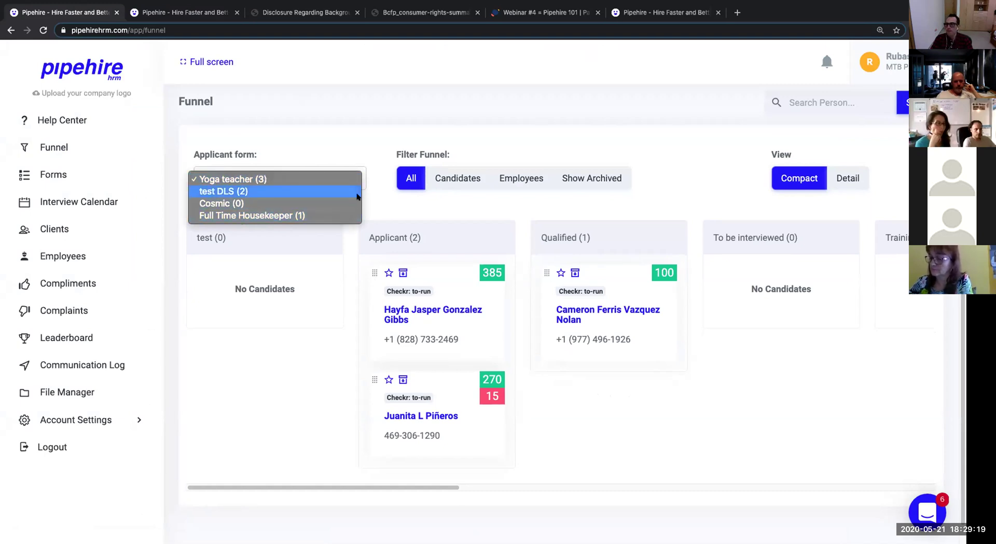
{"action": "left_click", "coordinate": [302, 215]}
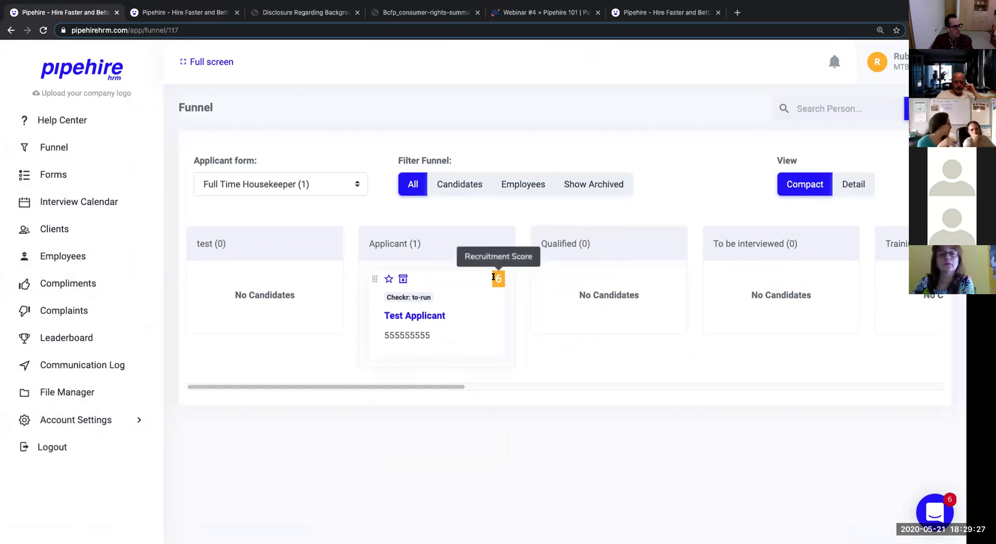
{"action": "left_click", "coordinate": [408, 314]}
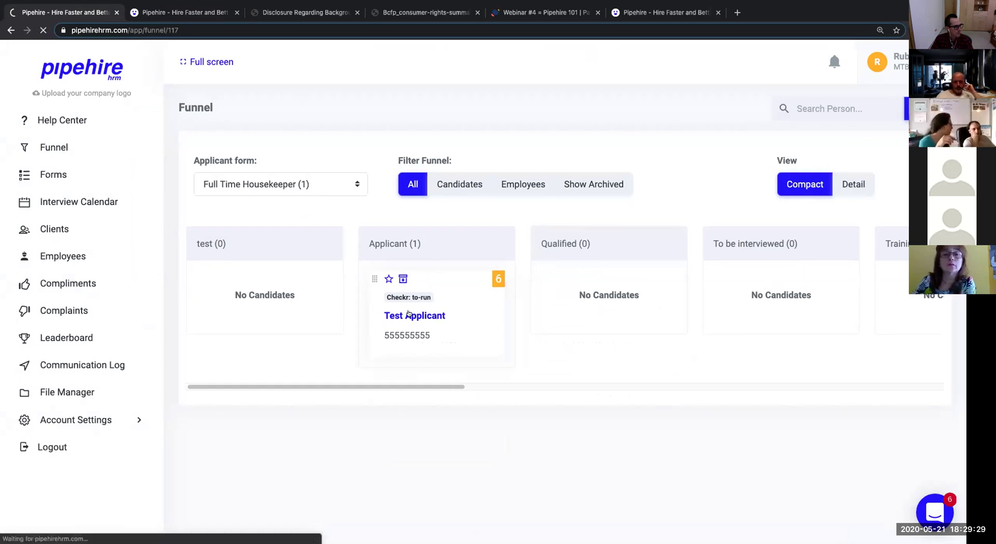
Scroll through the candidate's answers, highlighting the license suspension question.
{"action": "scroll", "coordinate": [409, 314], "scroll_direction": "down", "scroll_amount": 5}
{"action": "scroll", "coordinate": [409, 314], "scroll_direction": "down", "scroll_amount": 3}
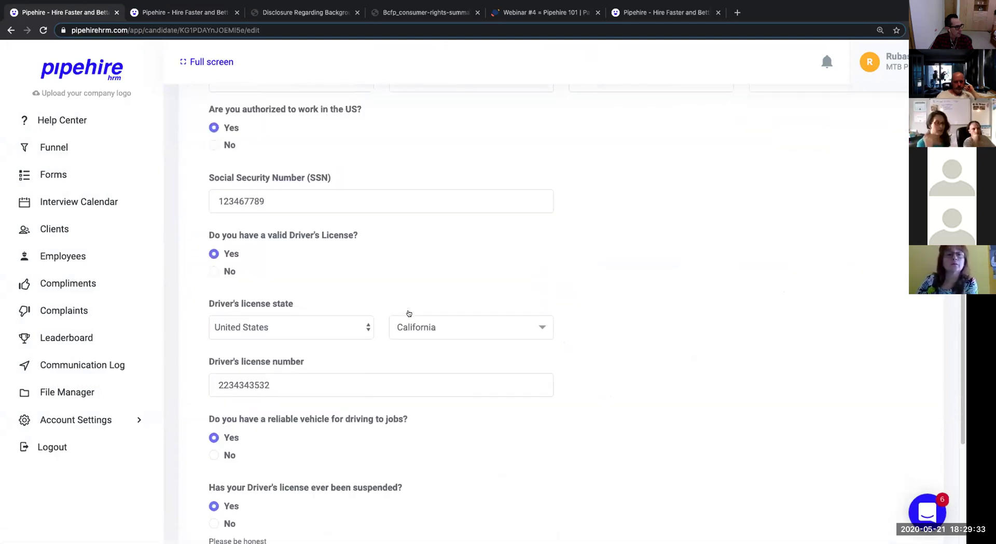
{"action": "scroll", "coordinate": [409, 314], "scroll_direction": "down", "scroll_amount": 2}
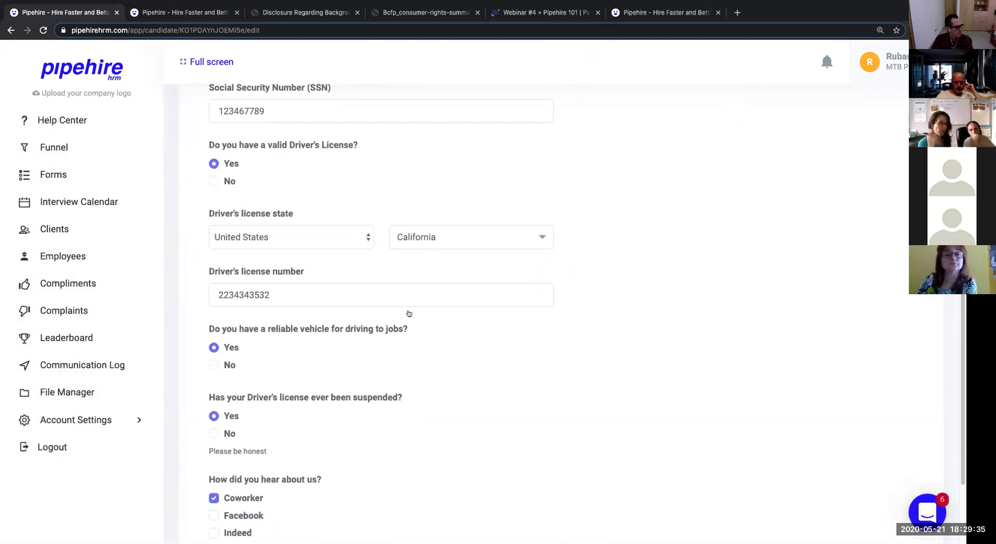
{"action": "left_click_drag", "start_coordinate": [406, 391], "coordinate": [204, 395]}
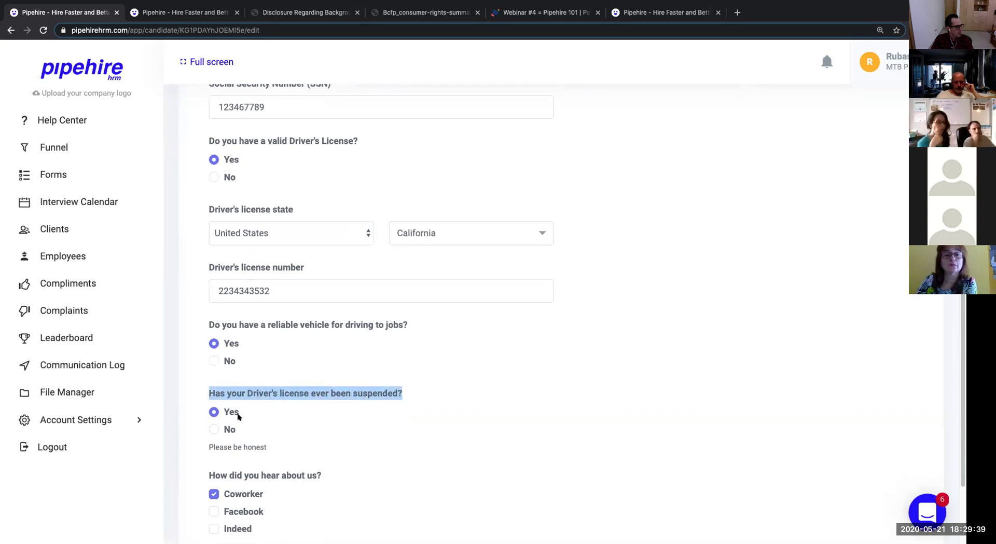
{"action": "scroll", "coordinate": [231, 415], "scroll_direction": "down", "scroll_amount": 1}
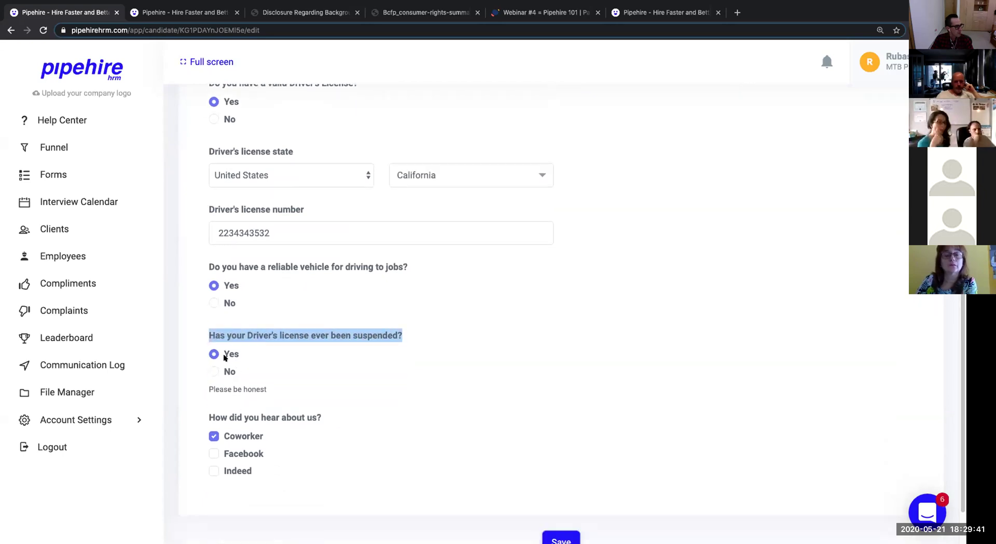
{"action": "scroll", "coordinate": [233, 344], "scroll_direction": "up", "scroll_amount": 3}
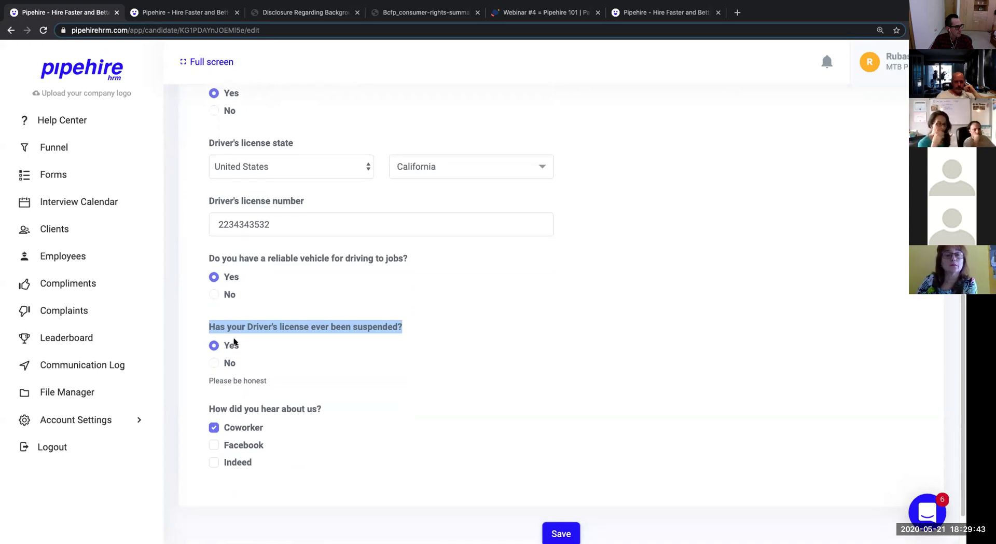
{"action": "scroll", "coordinate": [234, 341], "scroll_direction": "up", "scroll_amount": 4}
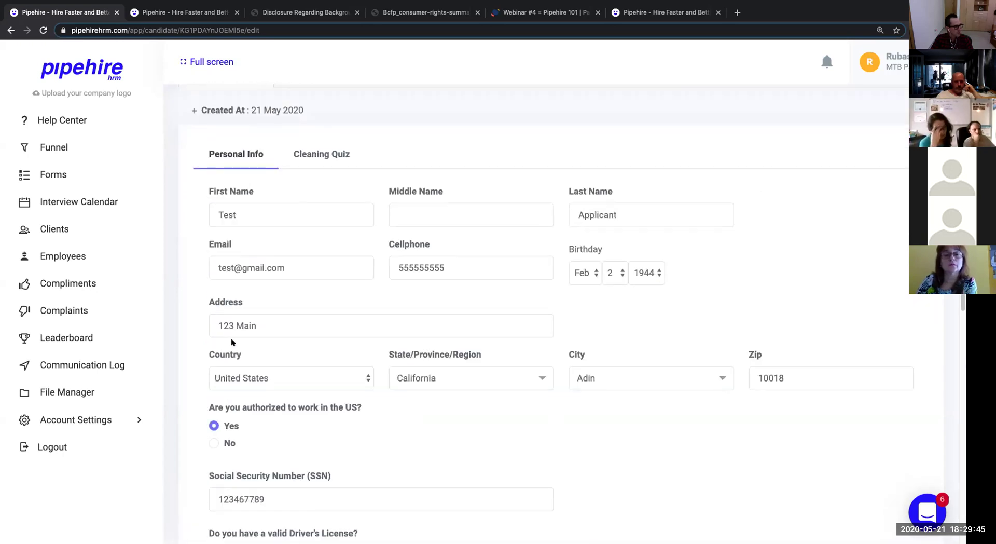
Switch between the Cleaning Quiz, Notes and Recruitment Form tabs, then start a Background Check.
{"action": "left_click", "coordinate": [316, 154]}
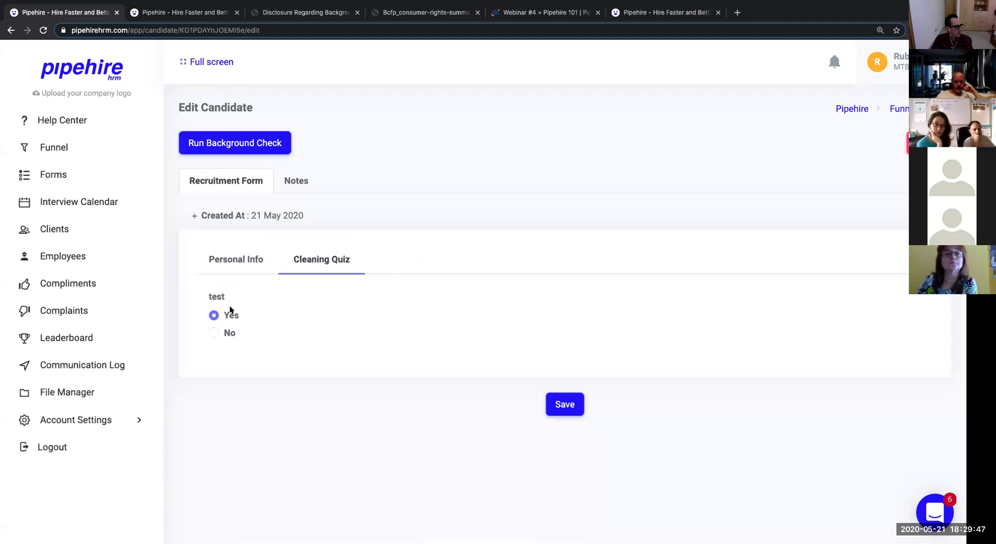
{"action": "left_click", "coordinate": [300, 180]}
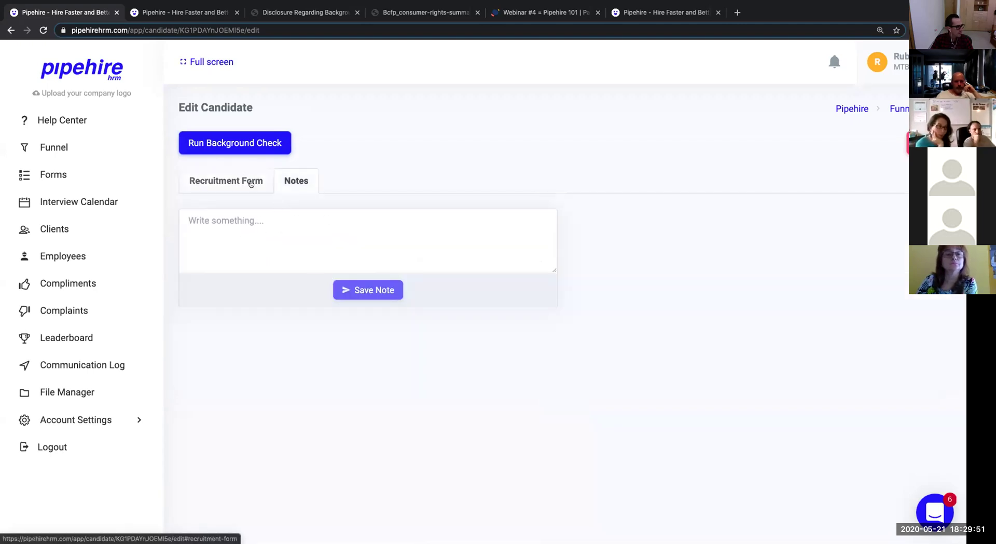
{"action": "left_click", "coordinate": [226, 177]}
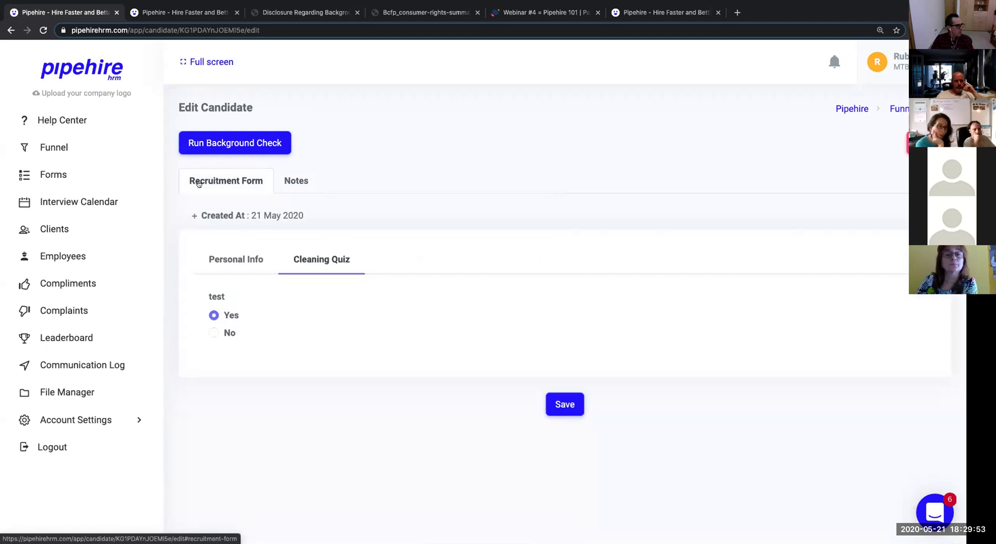
{"action": "left_click", "coordinate": [228, 141]}
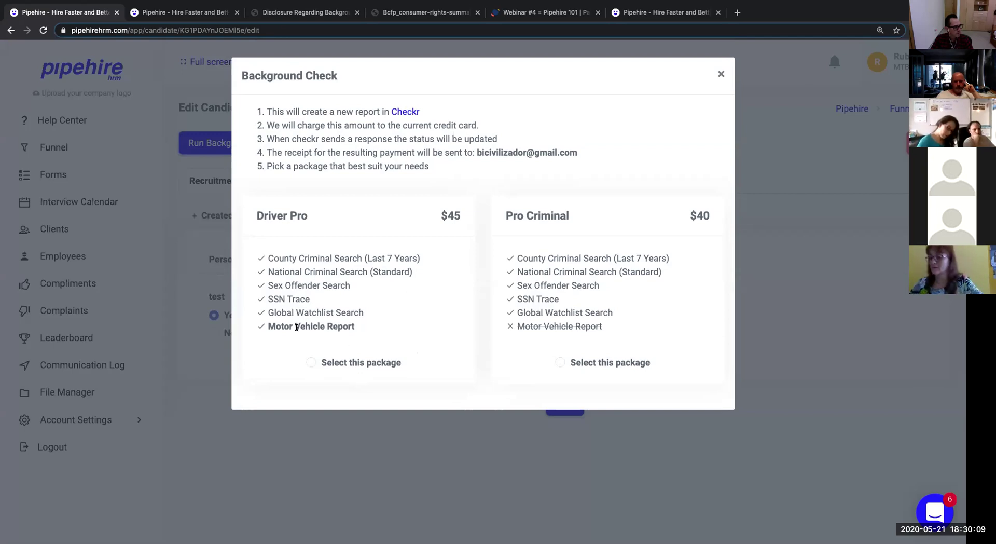
Select the Driver Pro package, note its Motor Vehicle Report and SSN format error, then close unrun.
{"action": "left_click_drag", "start_coordinate": [357, 328], "coordinate": [262, 332]}
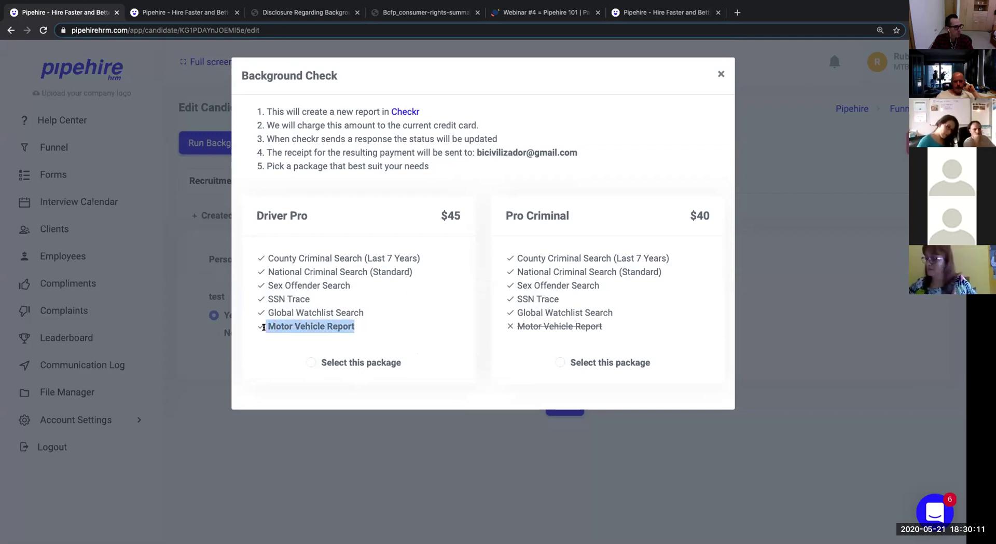
{"action": "left_click", "coordinate": [312, 362]}
{"action": "scroll", "coordinate": [439, 352], "scroll_direction": "down", "scroll_amount": 1}
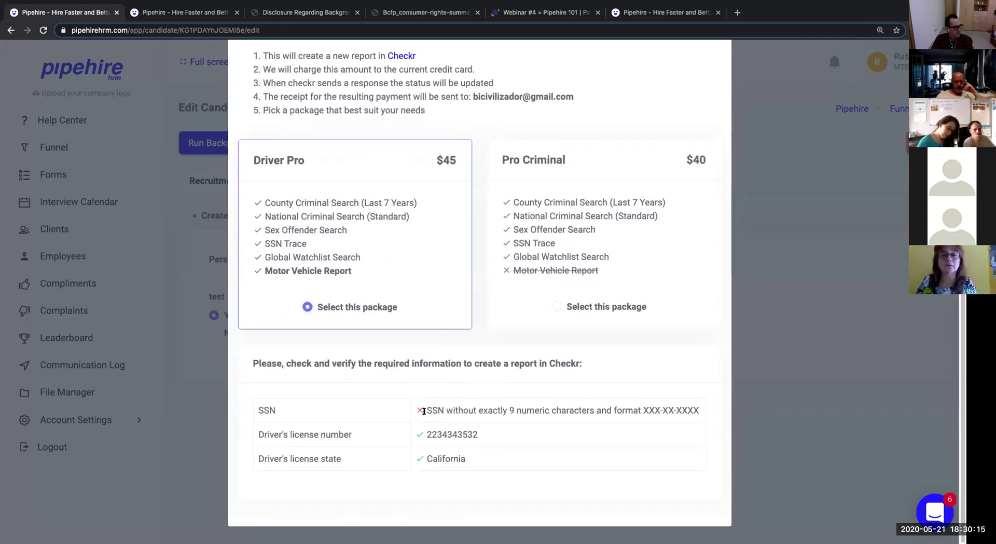
{"action": "left_click_drag", "start_coordinate": [416, 411], "coordinate": [699, 417]}
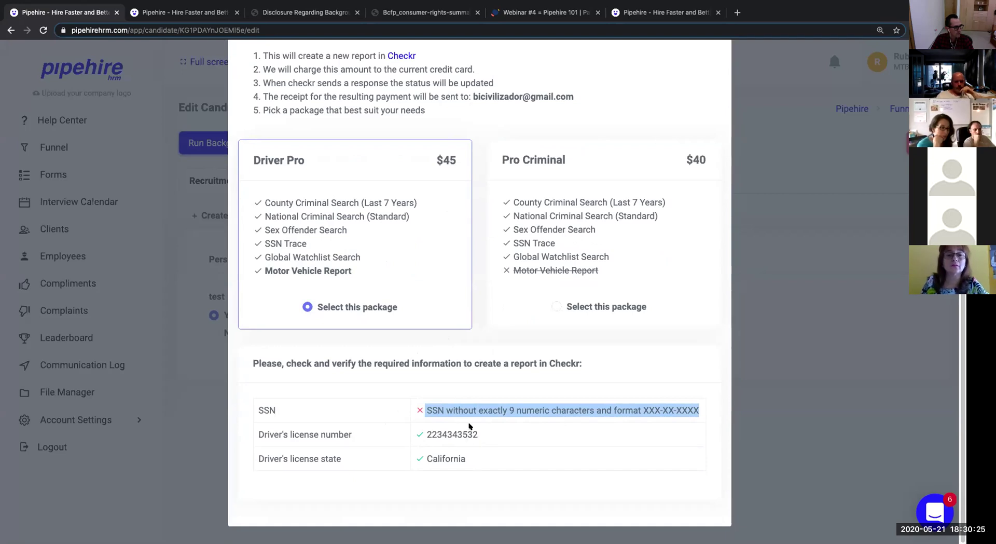
{"action": "scroll", "coordinate": [469, 425], "scroll_direction": "up", "scroll_amount": 1}
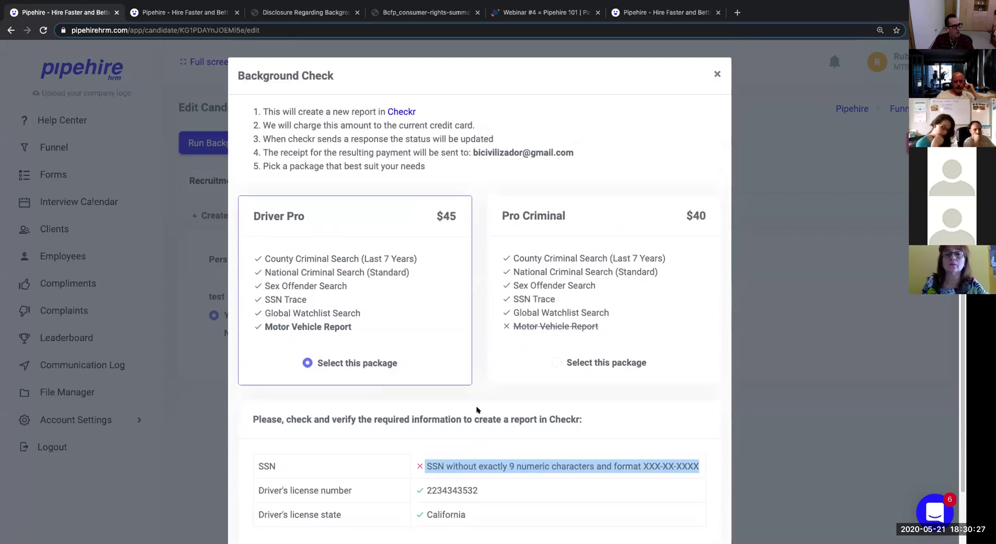
{"action": "scroll", "coordinate": [473, 410], "scroll_direction": "down", "scroll_amount": 1}
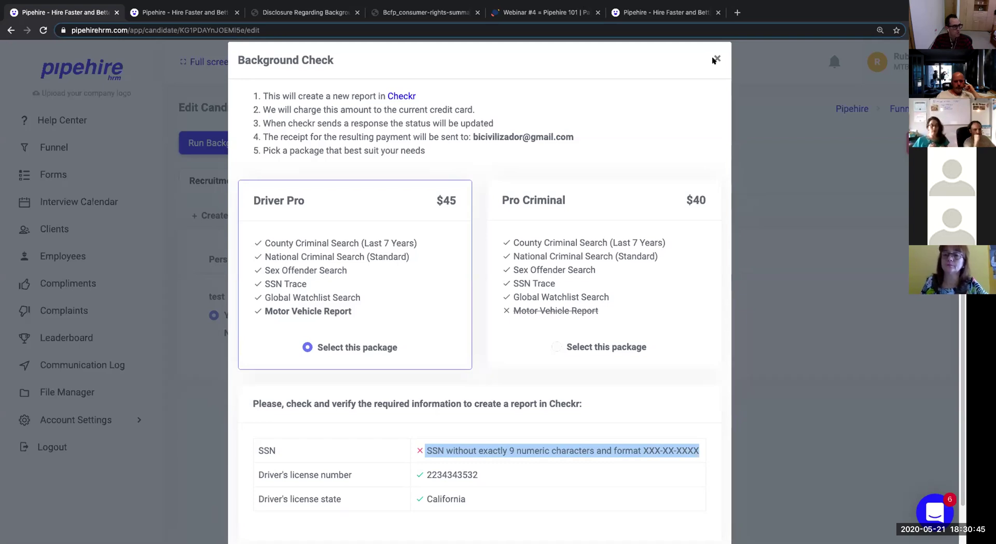
{"action": "left_click", "coordinate": [715, 60]}
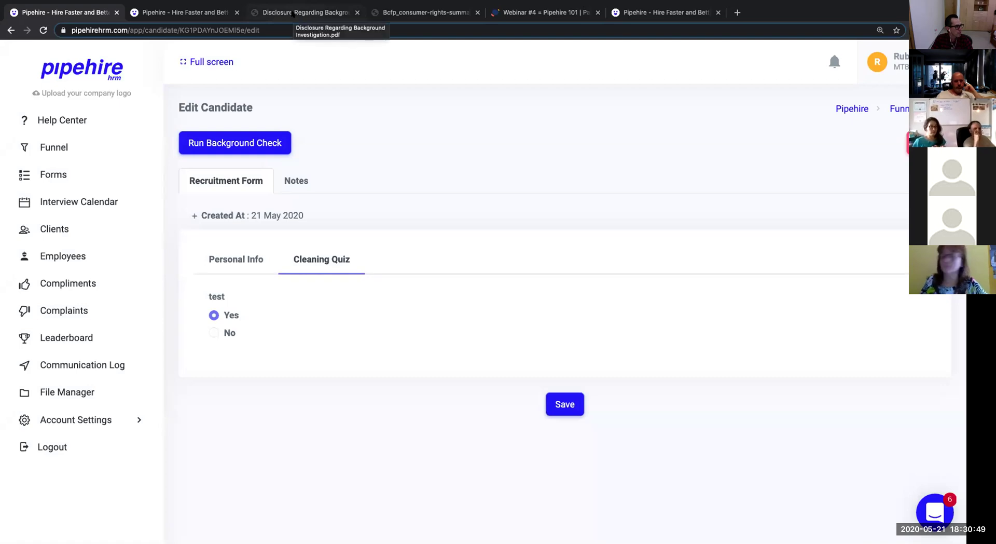
Cycle through the disclosure PDF, rights summary PDF, webinar and jobs board, then bring over the background-check article.
{"action": "left_click", "coordinate": [293, 13]}
{"action": "left_click", "coordinate": [425, 13]}
{"action": "left_click", "coordinate": [514, 14]}
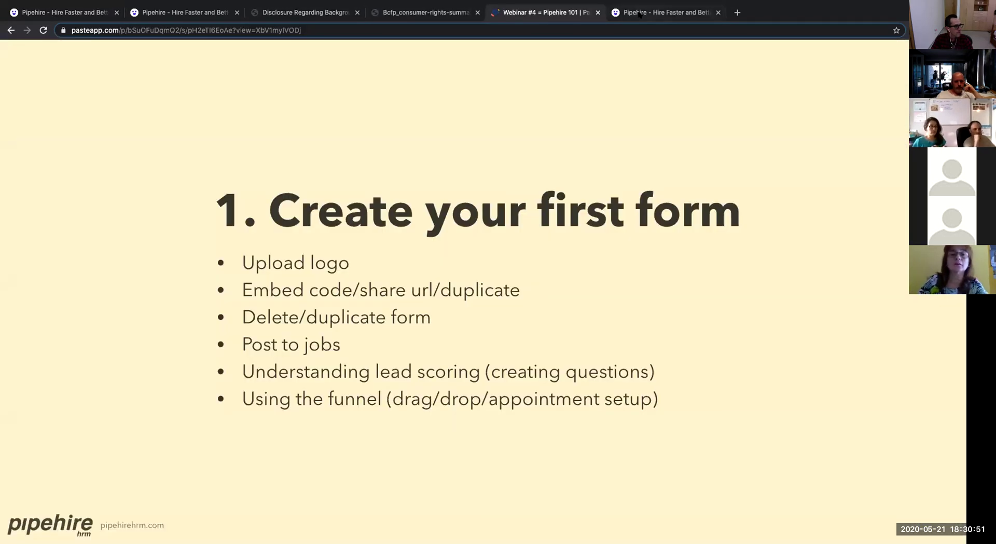
{"action": "key", "text": "ctrl+Tab"}
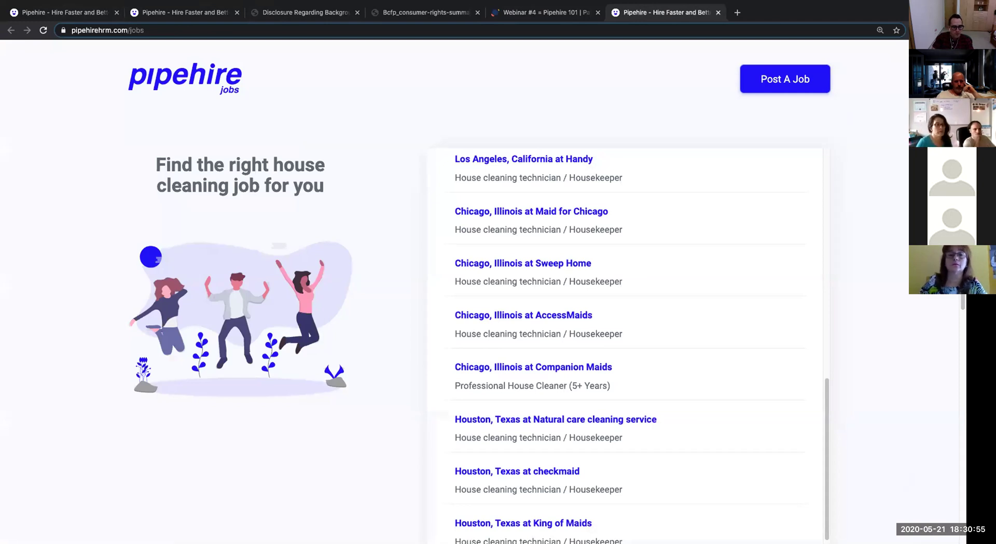
{"action": "left_click_drag", "start_coordinate": [839, 309], "coordinate": [626, 4]}
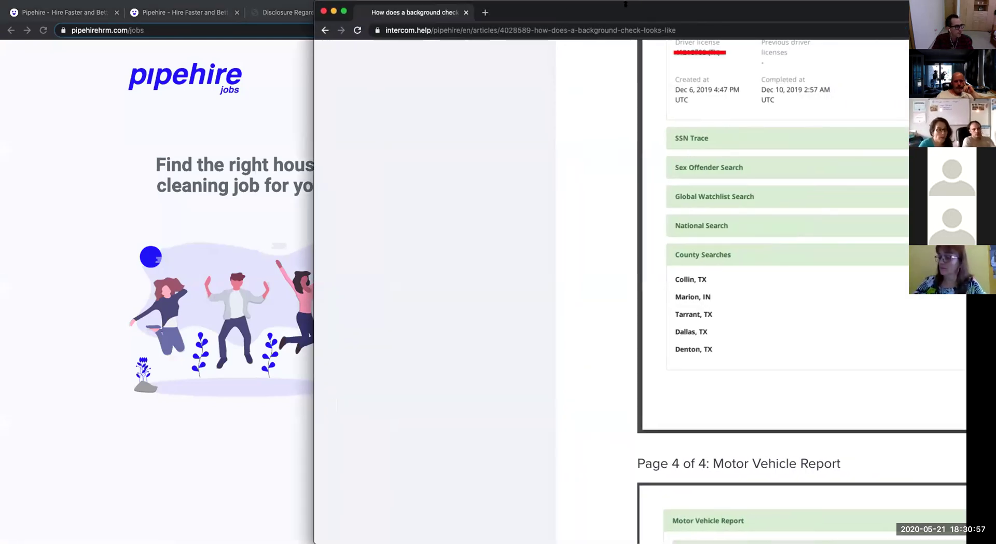
Dock the background-check example article into the main browser window and read the first report pages.
{"action": "left_click_drag", "start_coordinate": [407, 11], "coordinate": [298, 12]}
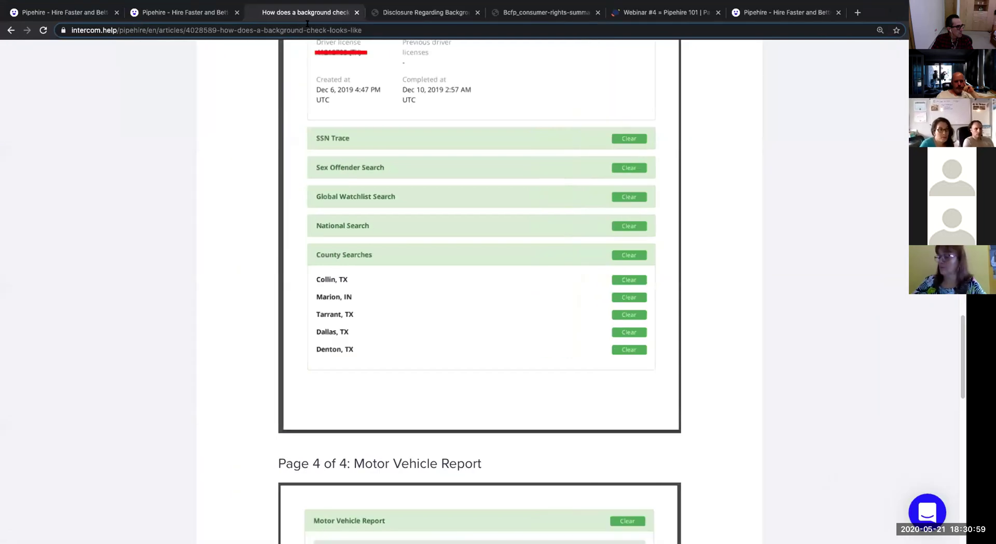
{"action": "scroll", "coordinate": [736, 171], "scroll_direction": "up", "scroll_amount": 20}
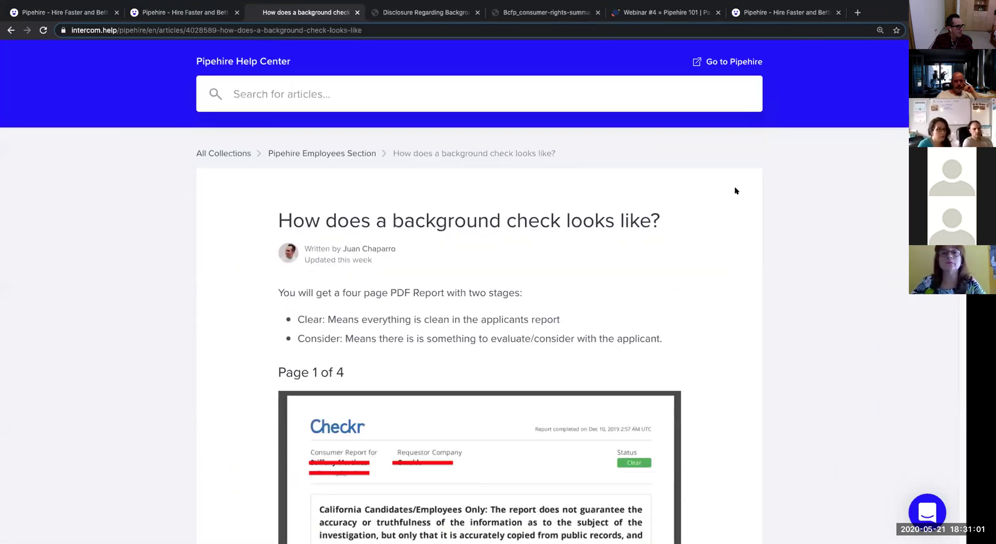
{"action": "scroll", "coordinate": [736, 190], "scroll_direction": "down", "scroll_amount": 2}
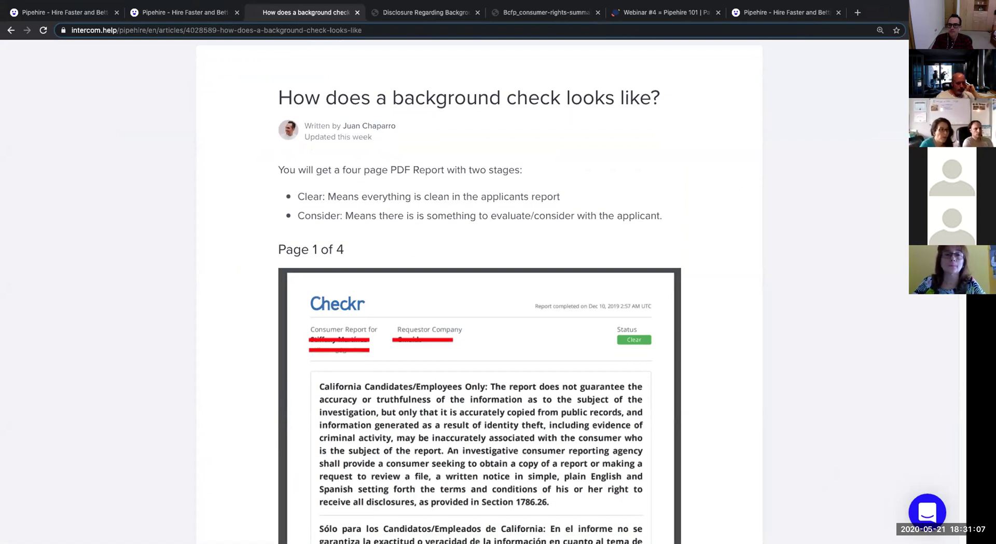
{"action": "scroll", "coordinate": [776, 285], "scroll_direction": "down", "scroll_amount": 1}
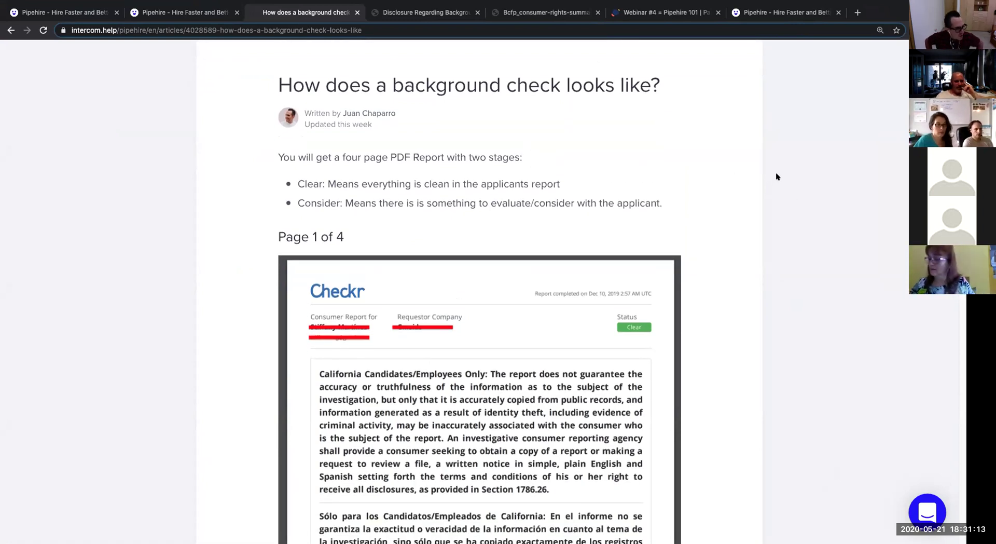
{"action": "scroll", "coordinate": [781, 176], "scroll_direction": "down", "scroll_amount": 3}
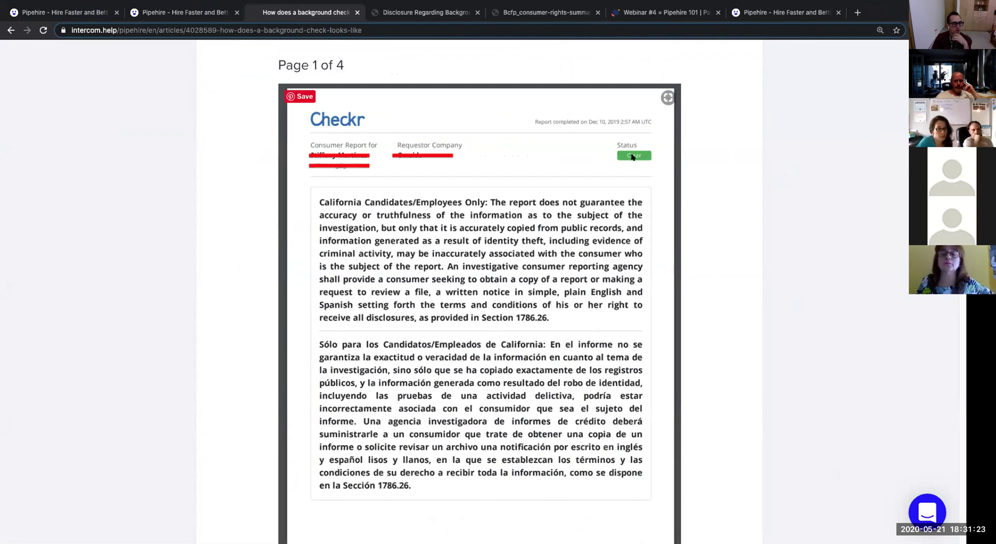
{"action": "scroll", "coordinate": [619, 170], "scroll_direction": "down", "scroll_amount": 1}
{"action": "scroll", "coordinate": [618, 191], "scroll_direction": "down", "scroll_amount": 1}
{"action": "scroll", "coordinate": [618, 190], "scroll_direction": "down", "scroll_amount": 7}
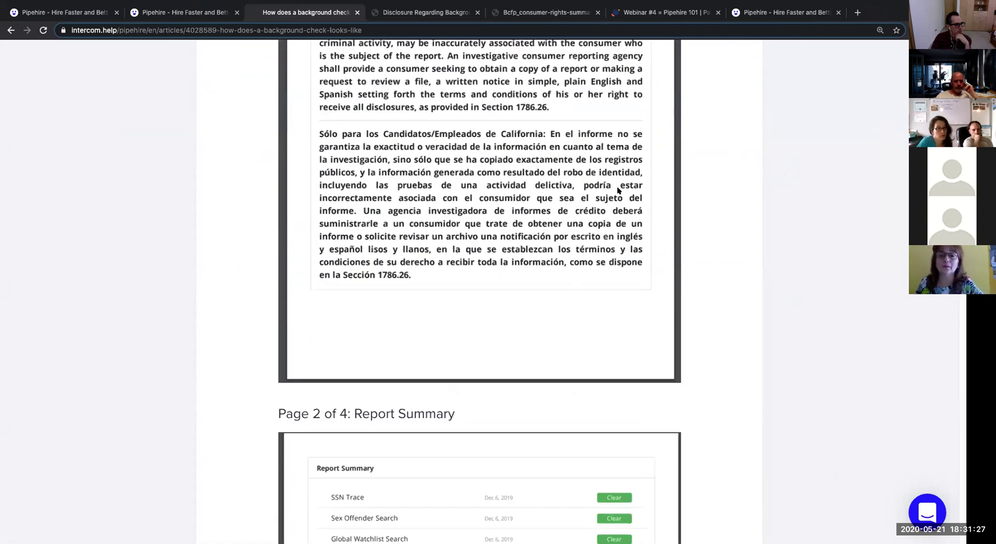
Read the remaining sample report pages and follow the link to Checkr's detailed FAQ.
{"action": "scroll", "coordinate": [617, 191], "scroll_direction": "up", "scroll_amount": 6}
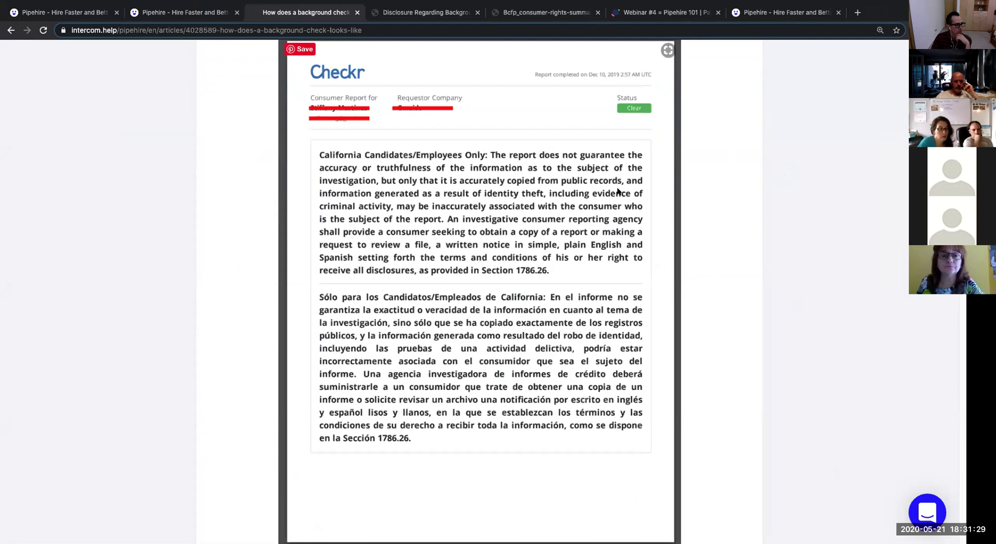
{"action": "scroll", "coordinate": [445, 132], "scroll_direction": "down", "scroll_amount": 7}
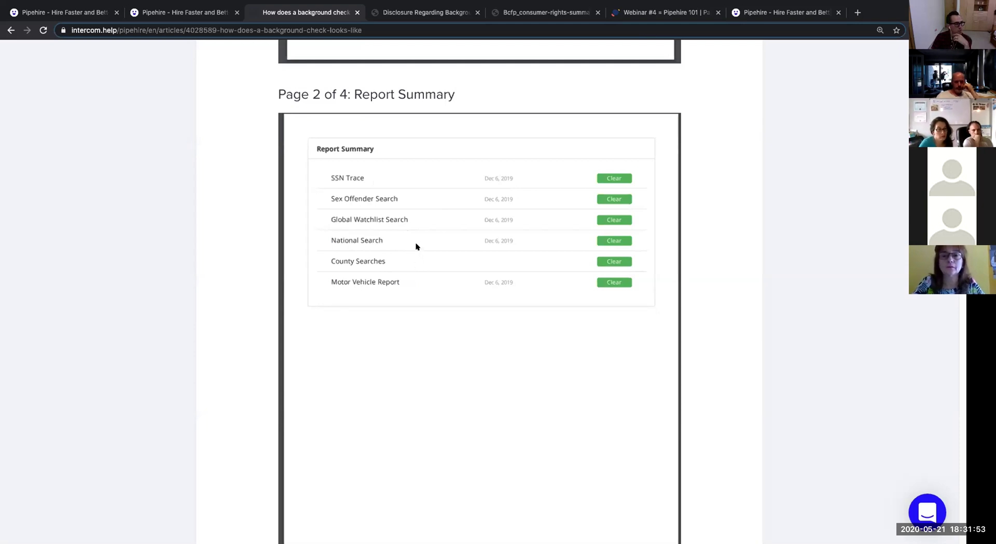
{"action": "scroll", "coordinate": [415, 246], "scroll_direction": "down", "scroll_amount": 10}
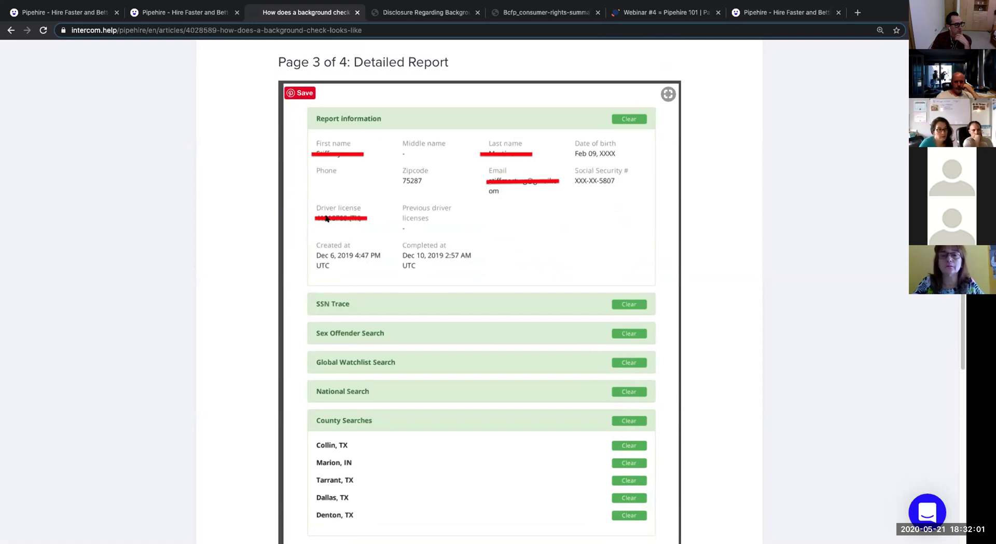
{"action": "scroll", "coordinate": [326, 217], "scroll_direction": "down", "scroll_amount": 2}
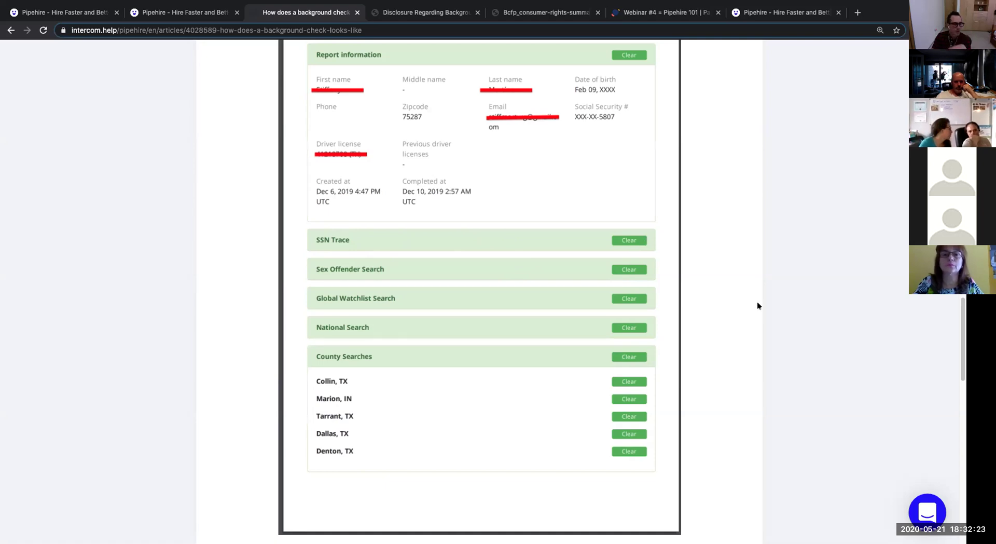
{"action": "scroll", "coordinate": [757, 305], "scroll_direction": "down", "scroll_amount": 8}
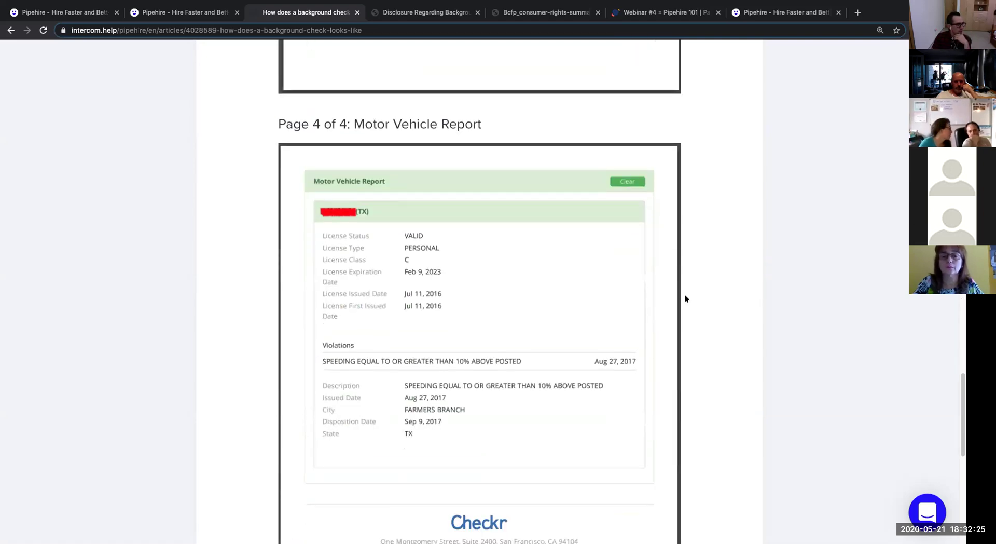
{"action": "scroll", "coordinate": [682, 298], "scroll_direction": "down", "scroll_amount": 1}
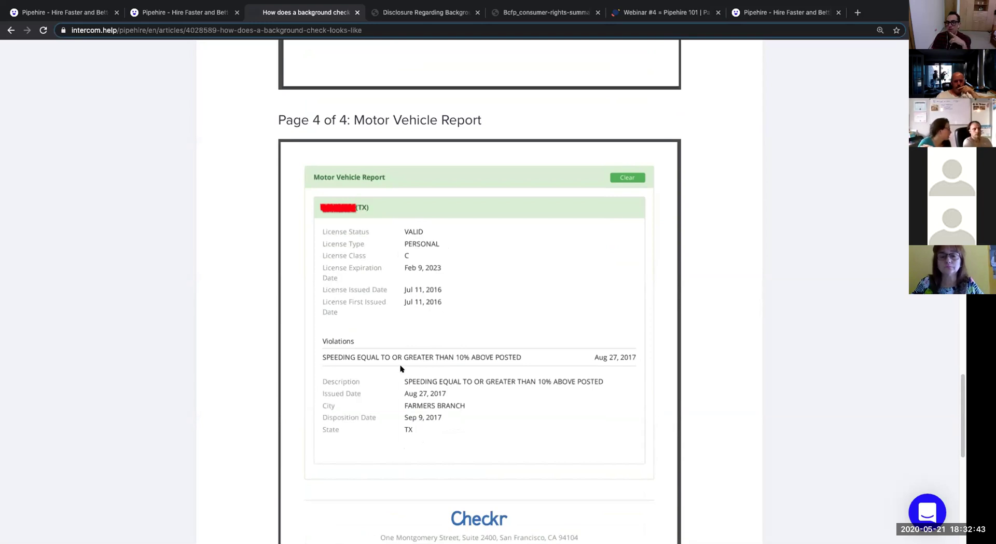
{"action": "scroll", "coordinate": [400, 368], "scroll_direction": "down", "scroll_amount": 2}
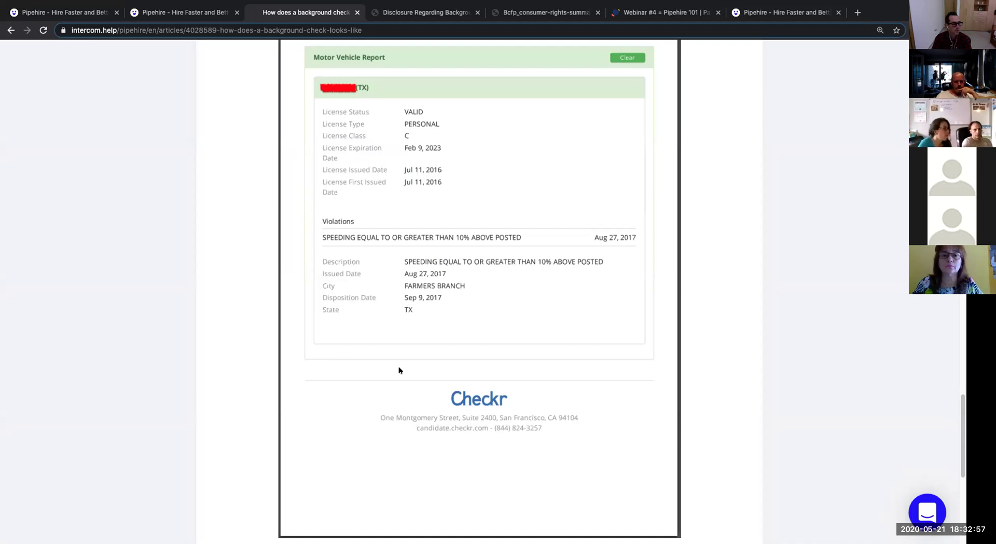
{"action": "scroll", "coordinate": [422, 368], "scroll_direction": "down", "scroll_amount": 6}
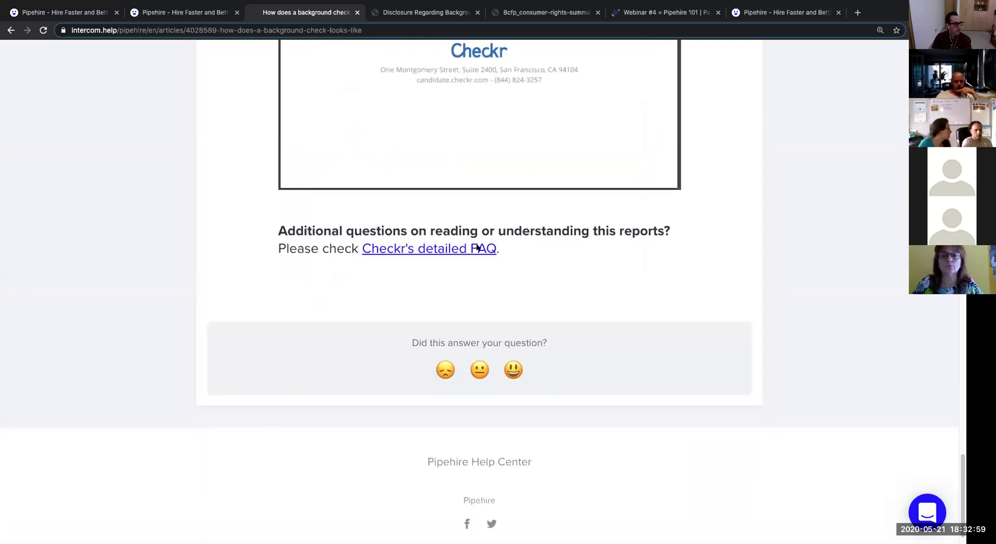
{"action": "left_click", "coordinate": [415, 249]}
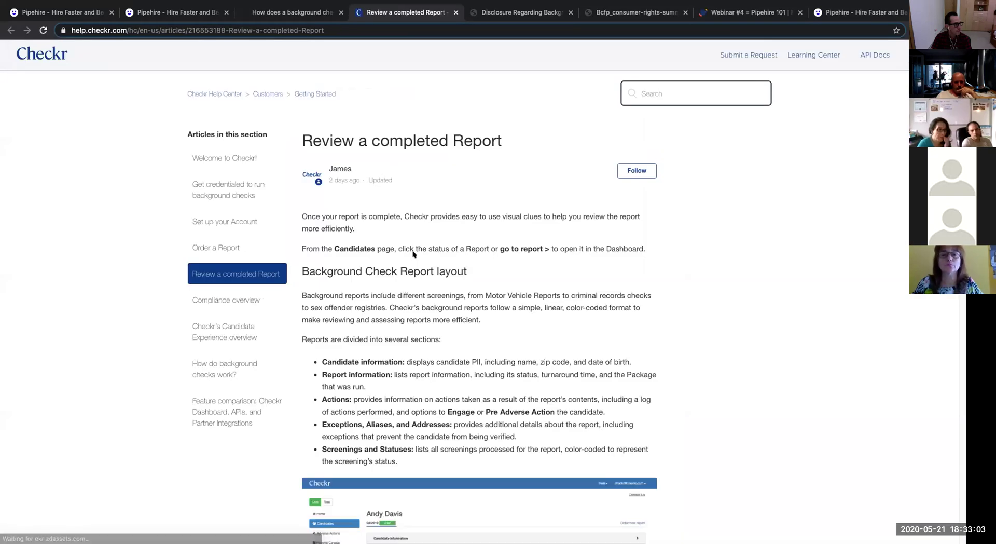
Open the Help Center's Employees Section article 'Where do you find the background check of an applicant?'.
{"action": "scroll", "coordinate": [428, 268], "scroll_direction": "down", "scroll_amount": 2}
{"action": "left_click", "coordinate": [301, 13]}
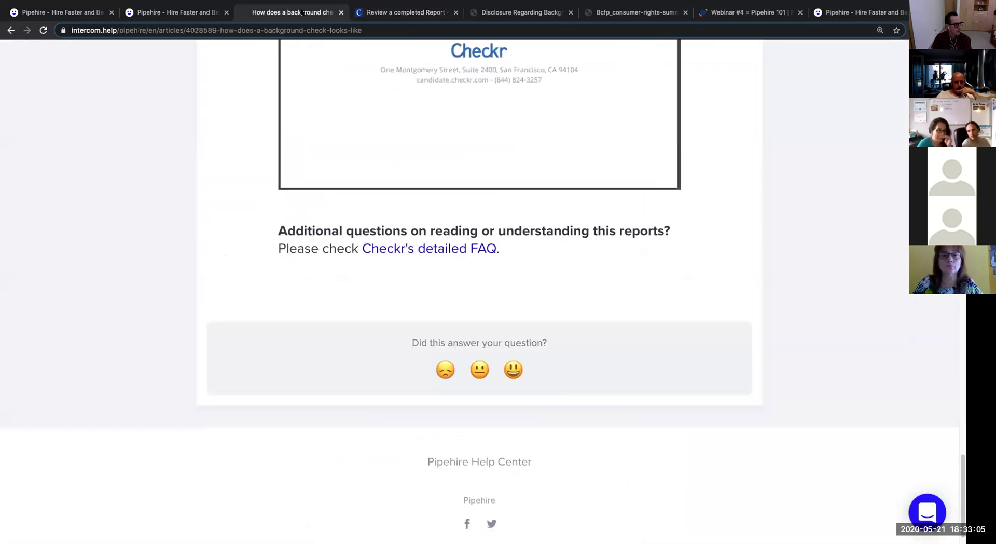
{"action": "left_click", "coordinate": [54, 11]}
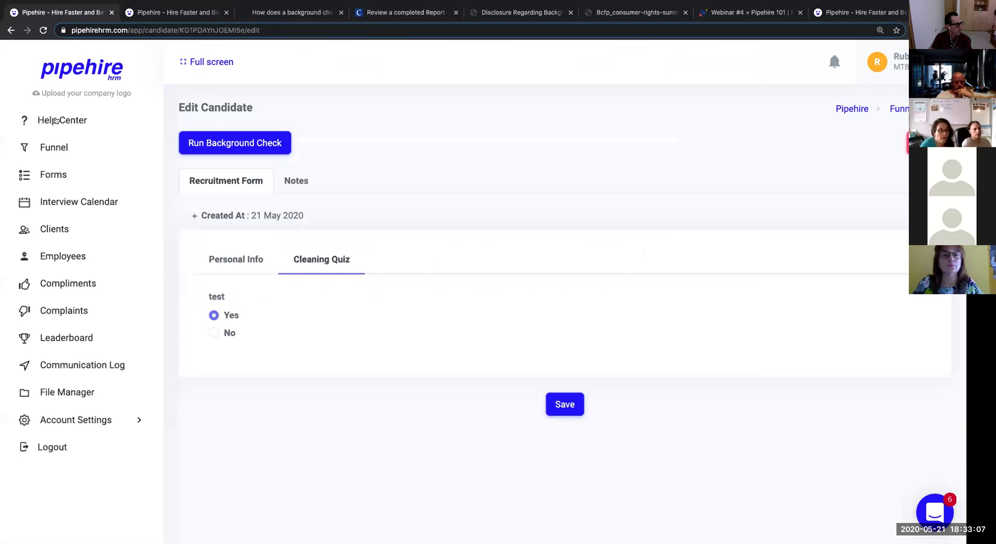
{"action": "left_click", "coordinate": [54, 121]}
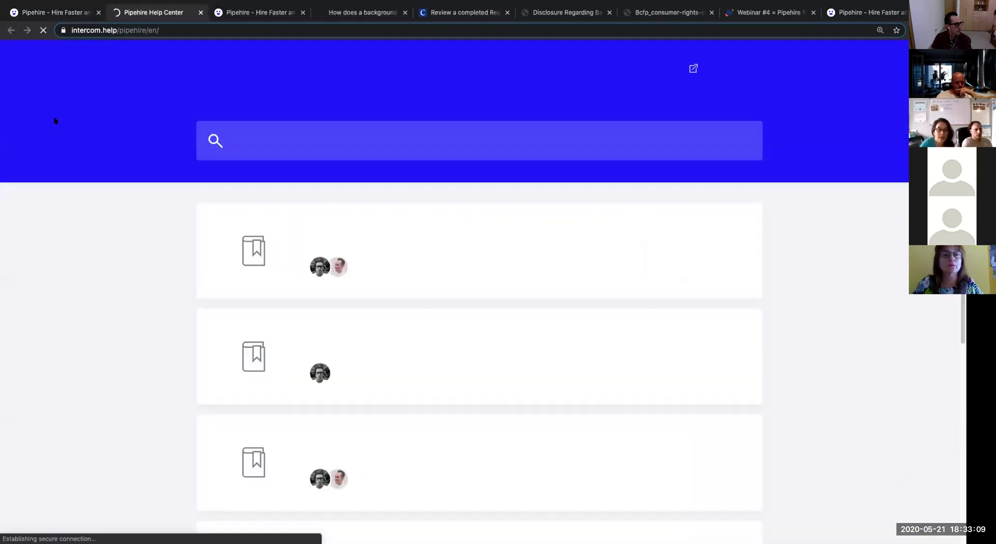
{"action": "left_click", "coordinate": [390, 426]}
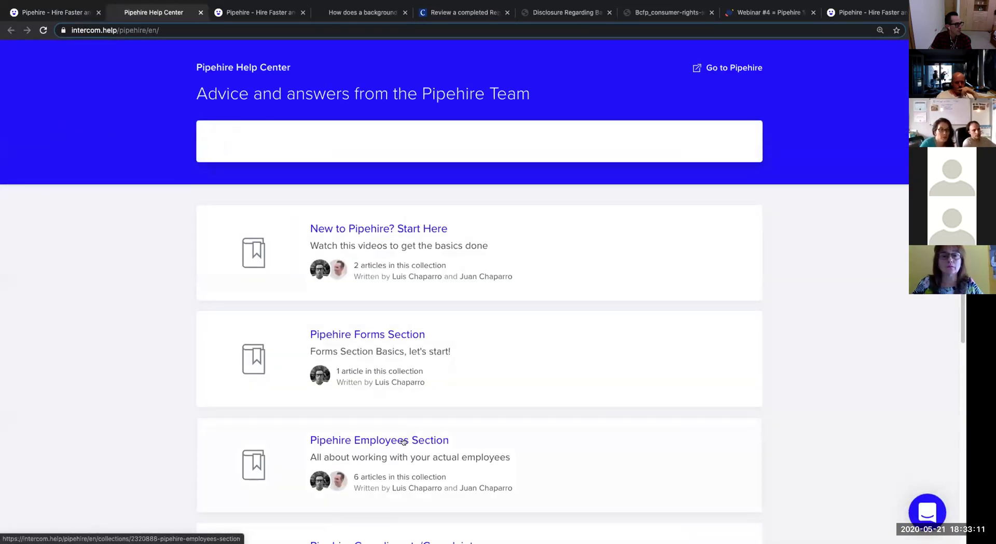
{"action": "scroll", "coordinate": [395, 368], "scroll_direction": "down", "scroll_amount": 5}
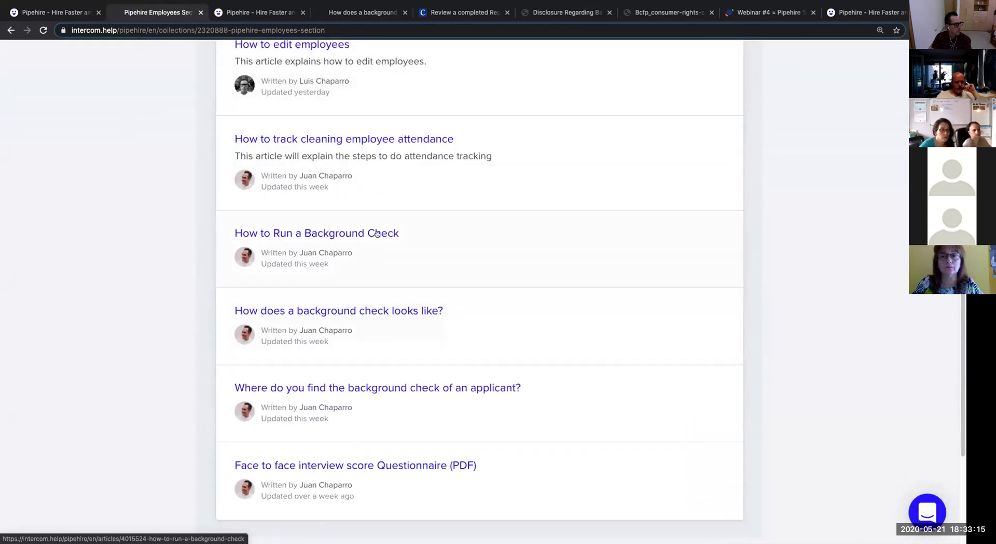
{"action": "left_click", "coordinate": [363, 387]}
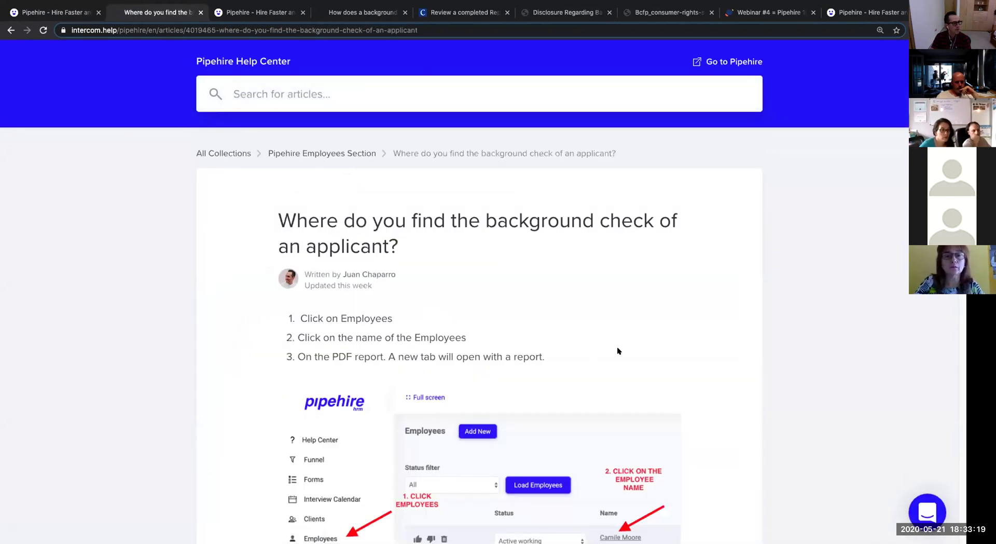
Read the article, then show the Employees list in Pipehire HRM.
{"action": "scroll", "coordinate": [618, 348], "scroll_direction": "down", "scroll_amount": 7}
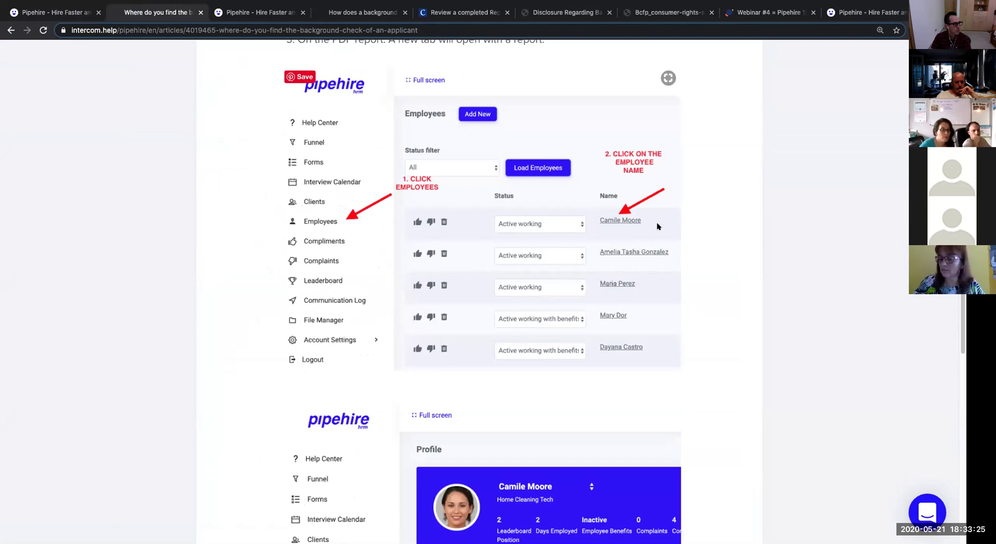
{"action": "left_click", "coordinate": [46, 10]}
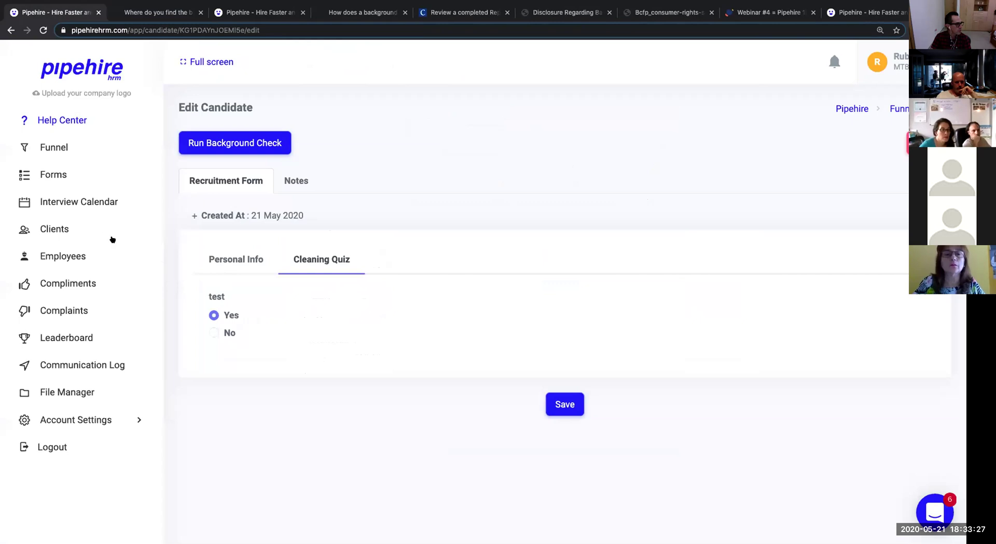
{"action": "left_click", "coordinate": [54, 257]}
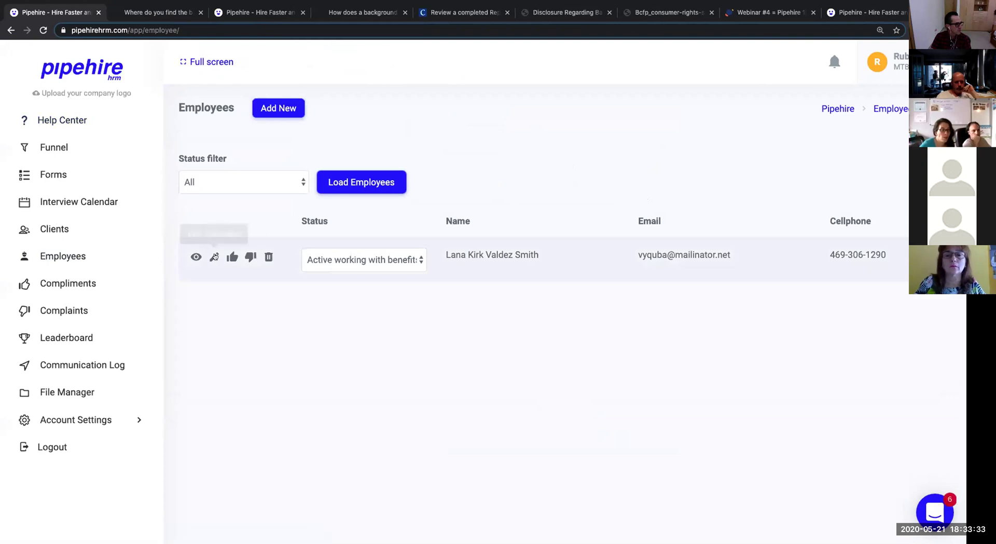
View the employee's profile, then return to the Spanish housekeeper application form.
{"action": "left_click", "coordinate": [193, 257]}
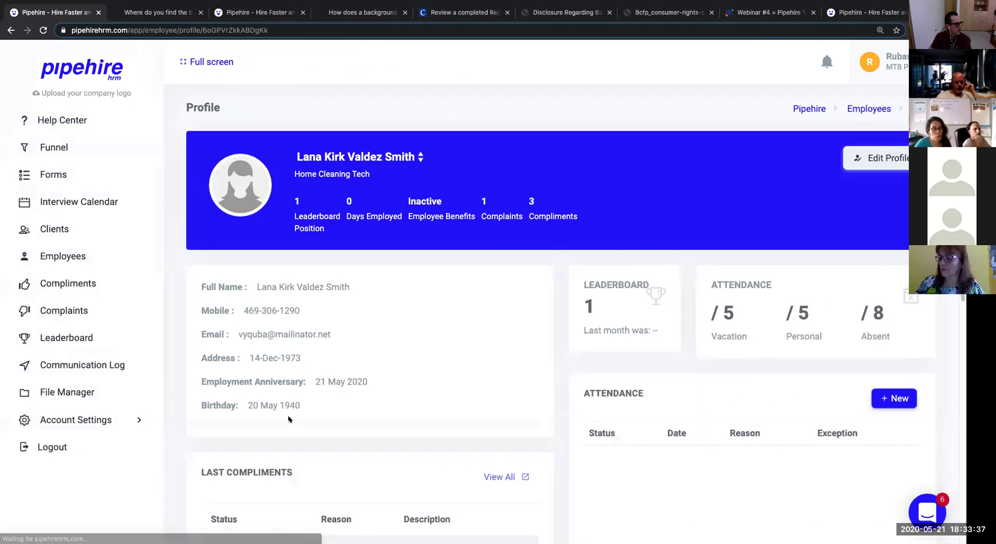
{"action": "scroll", "coordinate": [289, 415], "scroll_direction": "down", "scroll_amount": 1}
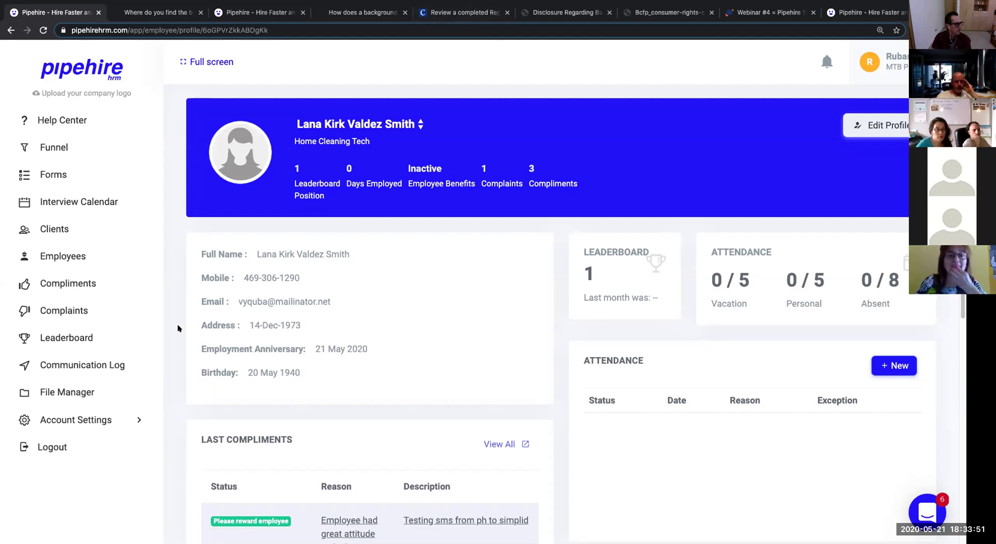
{"action": "left_click", "coordinate": [280, 12]}
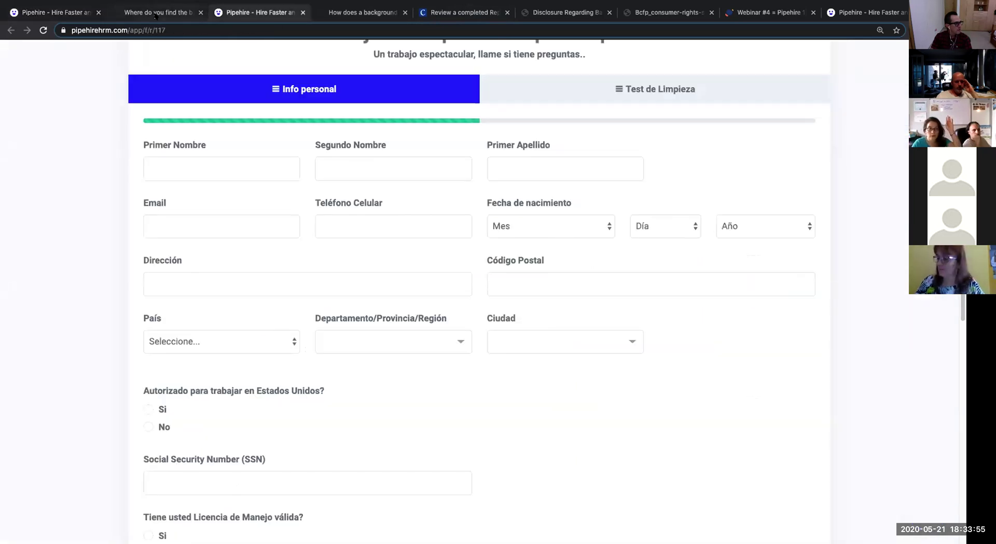
Read through the background-check help article.
{"action": "left_click", "coordinate": [162, 16]}
{"action": "scroll", "coordinate": [302, 95], "scroll_direction": "down", "scroll_amount": 6}
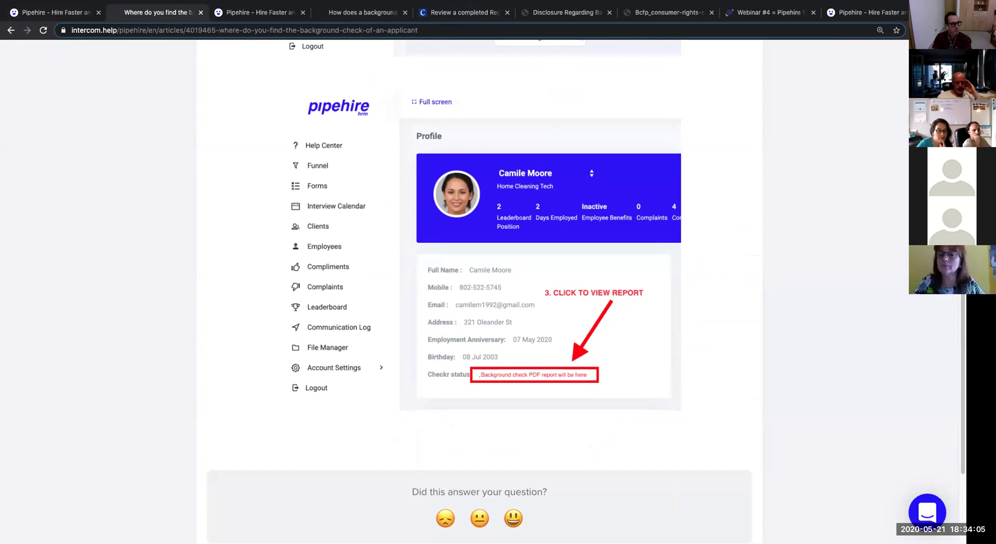
{"action": "scroll", "coordinate": [751, 202], "scroll_direction": "up", "scroll_amount": 10}
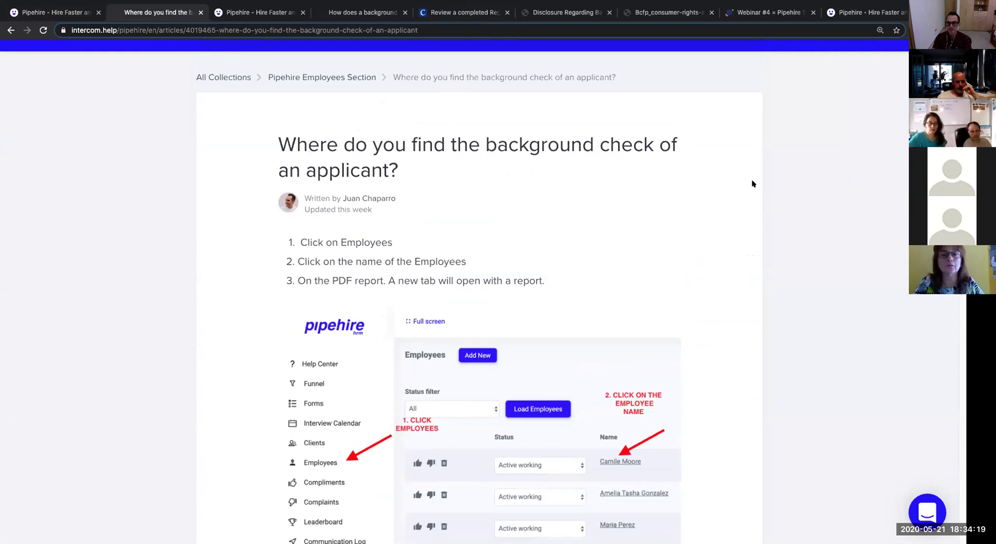
{"action": "scroll", "coordinate": [752, 191], "scroll_direction": "up", "scroll_amount": 1}
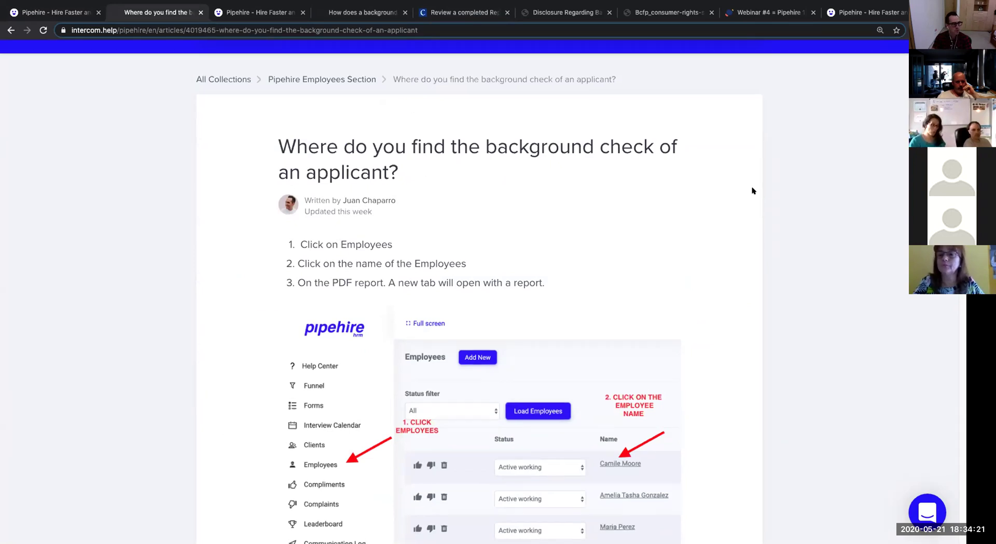
{"action": "scroll", "coordinate": [753, 190], "scroll_direction": "up", "scroll_amount": 3}
Look over the Spanish application form, then open the Forms list from the employee profile tab.
{"action": "left_click", "coordinate": [238, 13]}
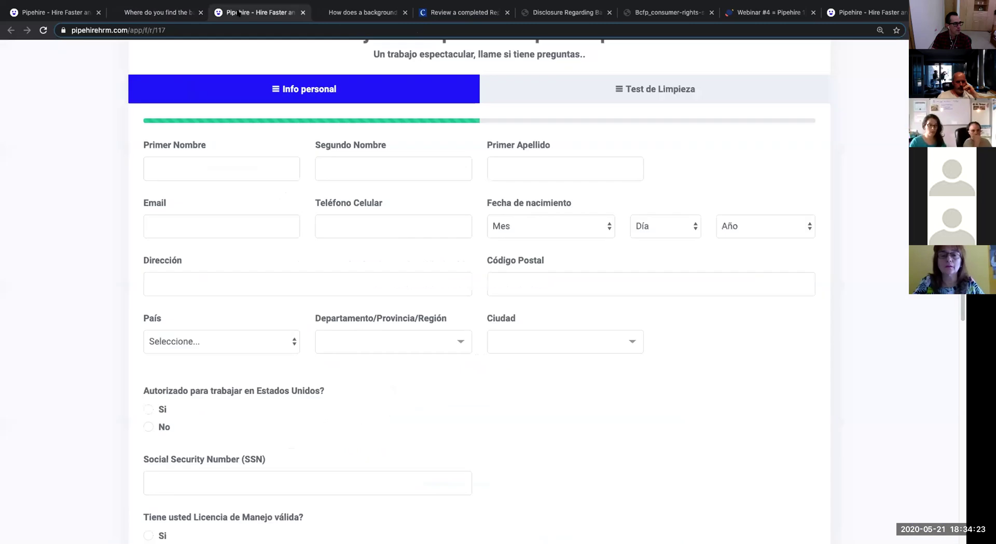
{"action": "scroll", "coordinate": [263, 158], "scroll_direction": "up", "scroll_amount": 3}
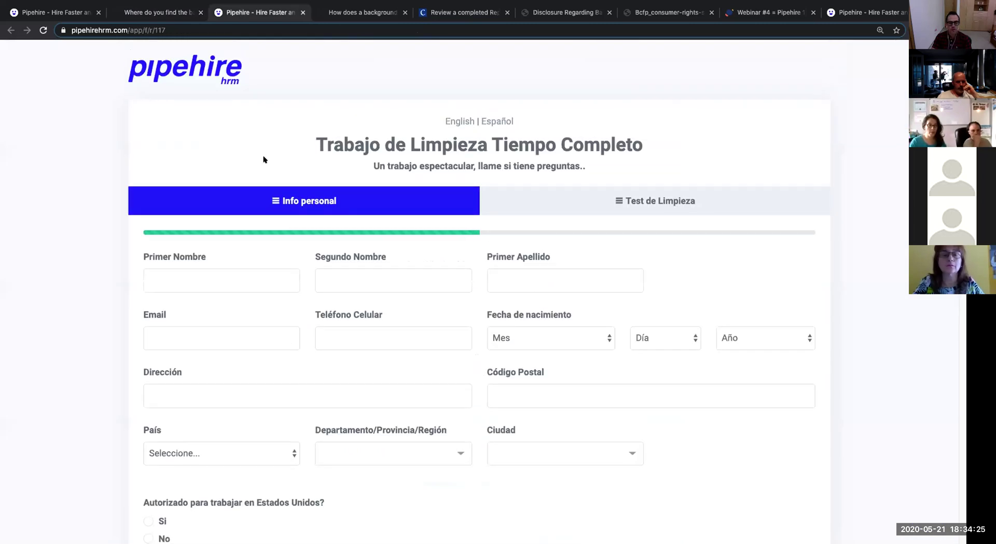
{"action": "scroll", "coordinate": [263, 157], "scroll_direction": "down", "scroll_amount": 15}
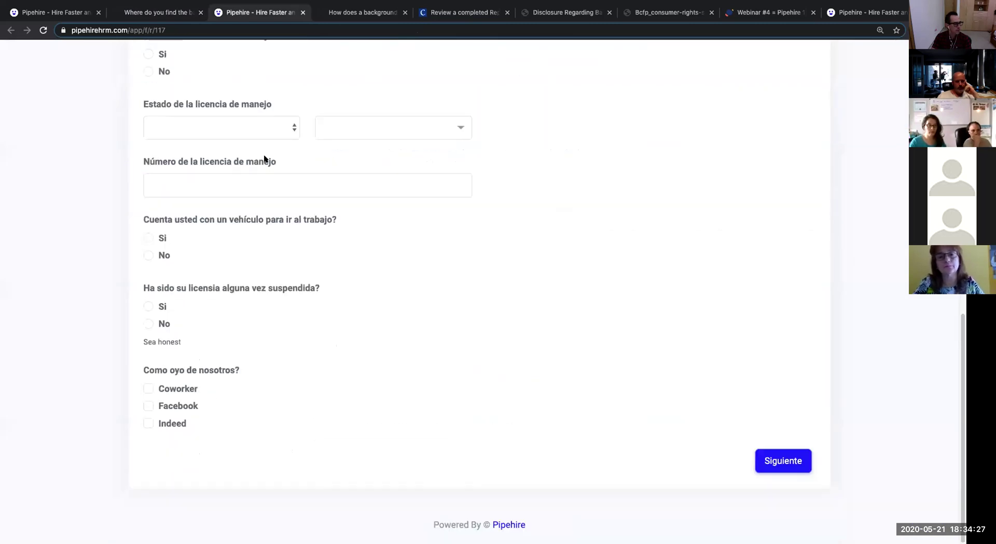
{"action": "scroll", "coordinate": [770, 426], "scroll_direction": "up", "scroll_amount": 15}
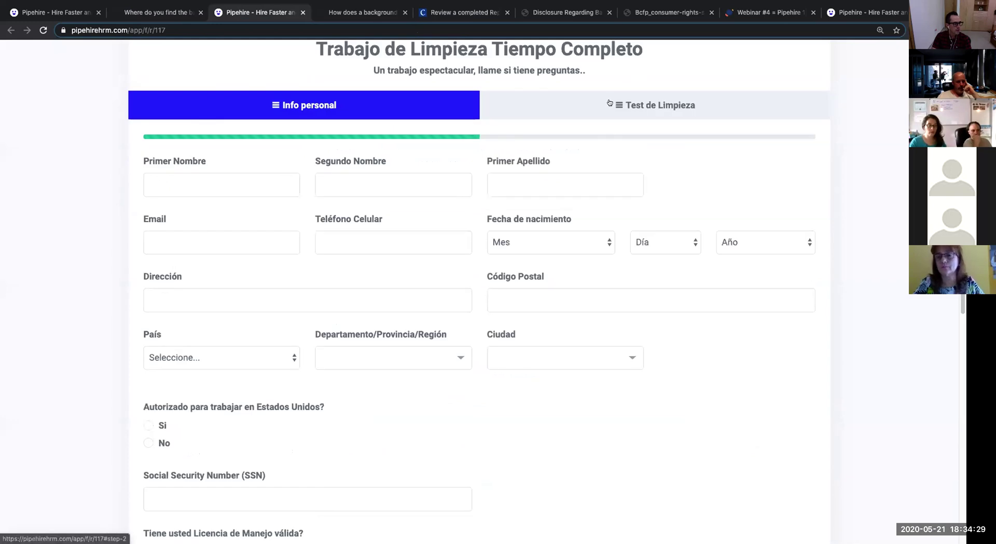
{"action": "scroll", "coordinate": [599, 253], "scroll_direction": "down", "scroll_amount": 6}
{"action": "scroll", "coordinate": [599, 253], "scroll_direction": "down", "scroll_amount": 4}
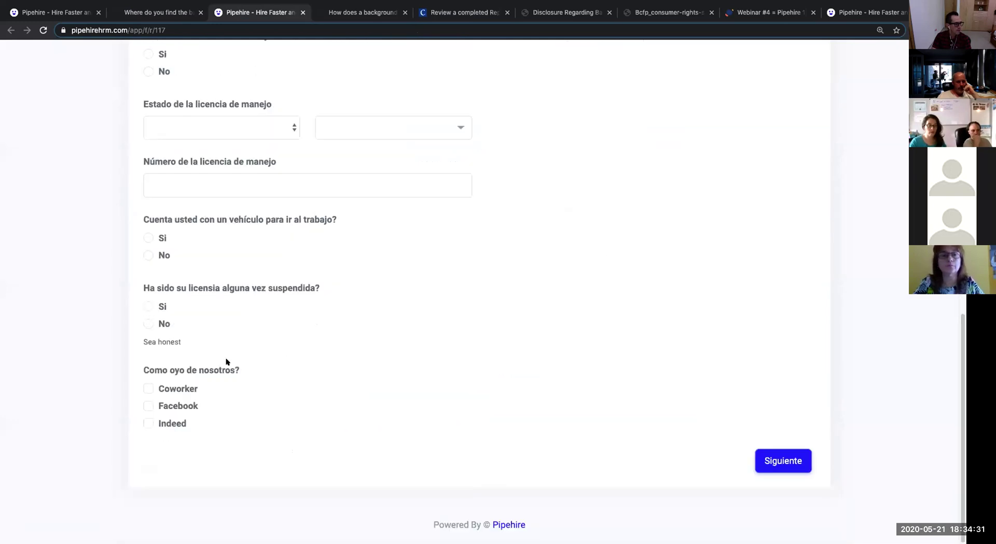
{"action": "scroll", "coordinate": [478, 145], "scroll_direction": "up", "scroll_amount": 15}
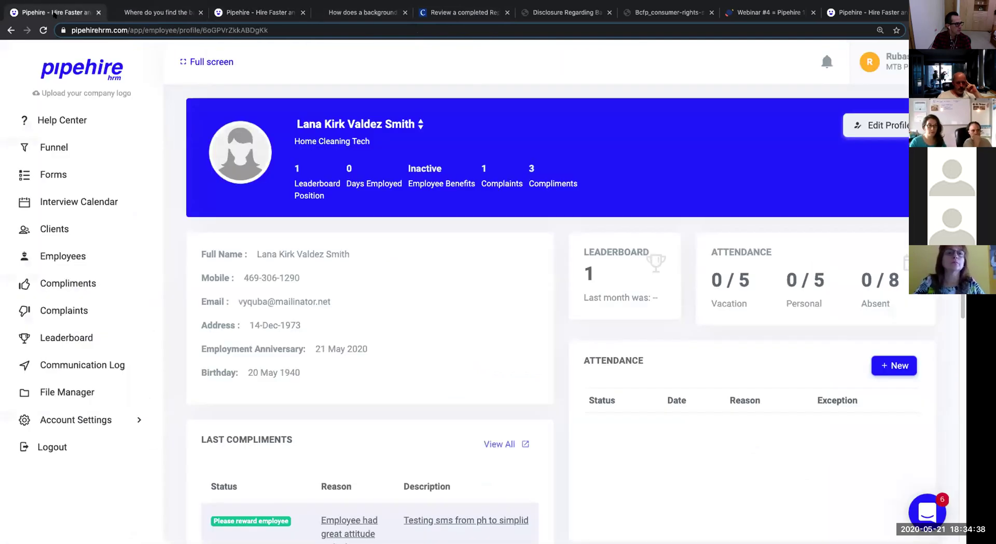
{"action": "left_click", "coordinate": [52, 12]}
{"action": "left_click", "coordinate": [49, 175]}
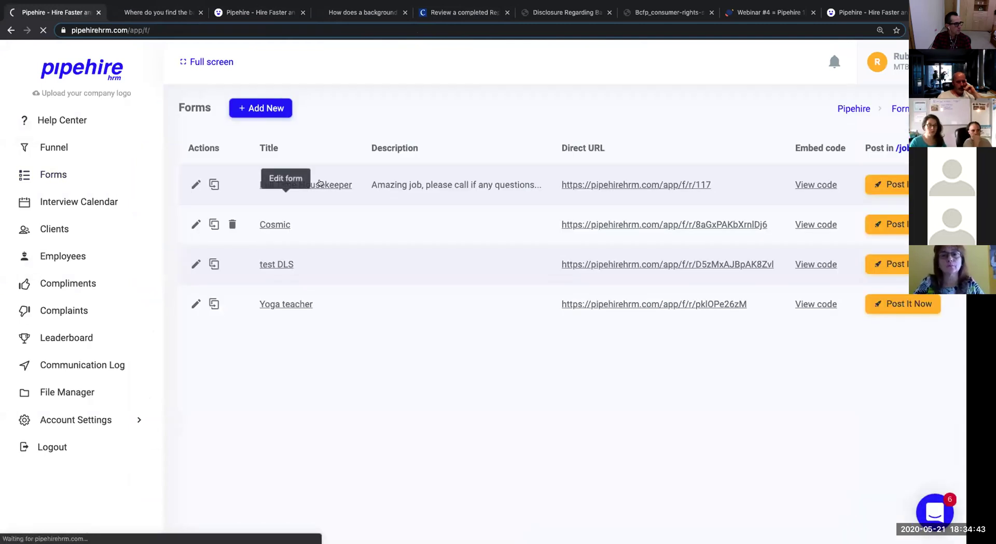
Open Full Time Housekeeper in the form builder and highlight its terms and conditions question.
{"action": "left_click", "coordinate": [320, 182]}
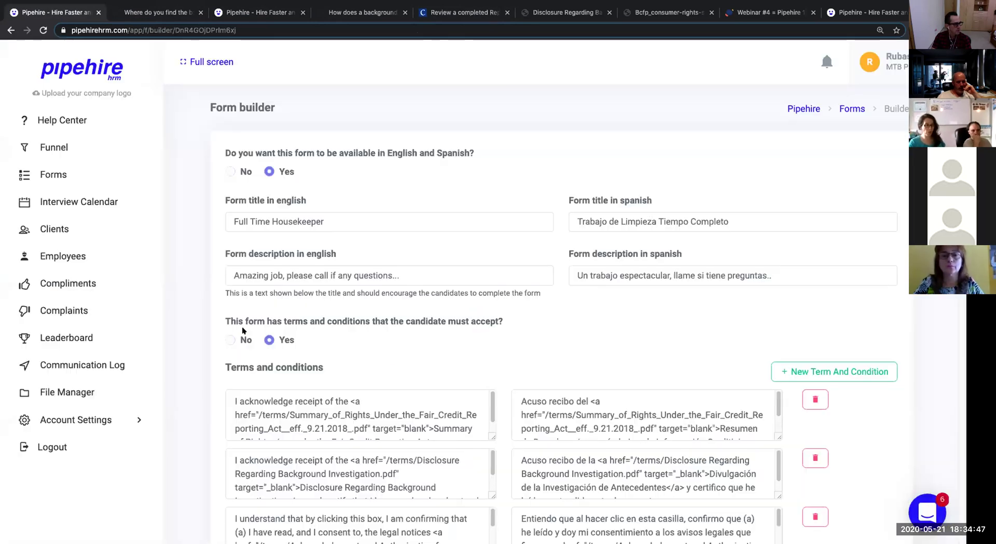
{"action": "left_click_drag", "start_coordinate": [294, 321], "coordinate": [383, 321]}
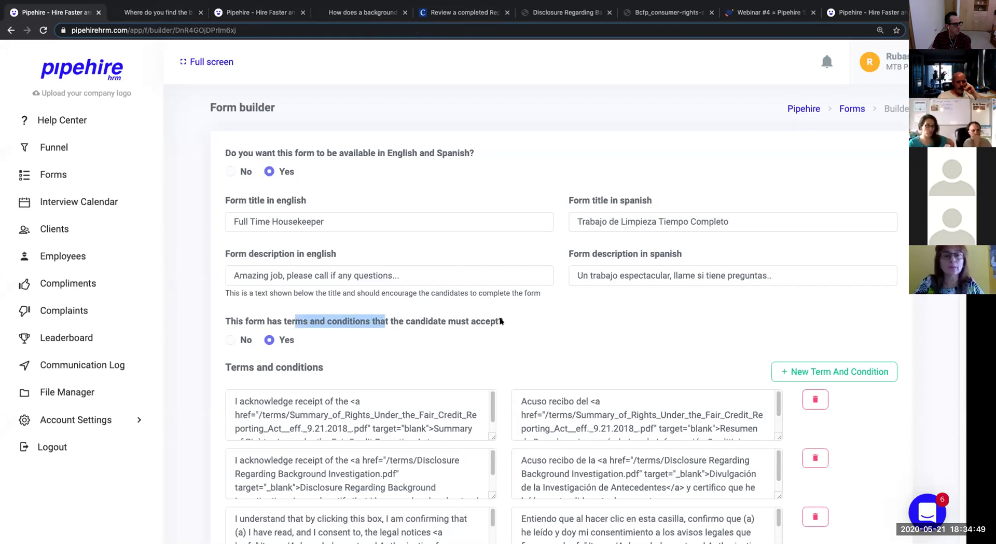
{"action": "scroll", "coordinate": [501, 322], "scroll_direction": "down", "scroll_amount": 3}
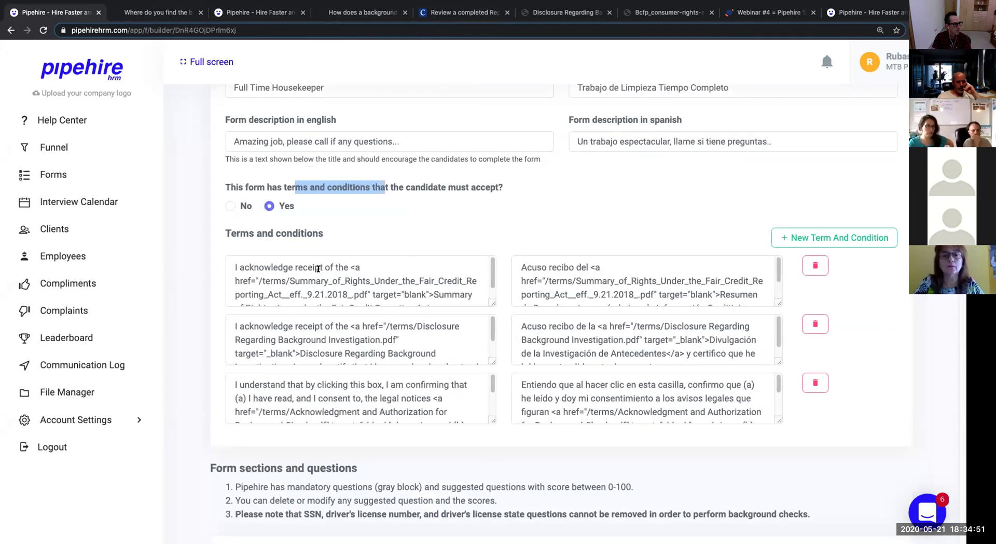
Highlight the three English terms and conditions texts in turn.
{"action": "left_click_drag", "start_coordinate": [230, 265], "coordinate": [462, 310]}
{"action": "left_click_drag", "start_coordinate": [469, 361], "coordinate": [358, 395]}
{"action": "left_click_drag", "start_coordinate": [244, 384], "coordinate": [492, 408]}
{"action": "scroll", "coordinate": [617, 366], "scroll_direction": "down", "scroll_amount": 3}
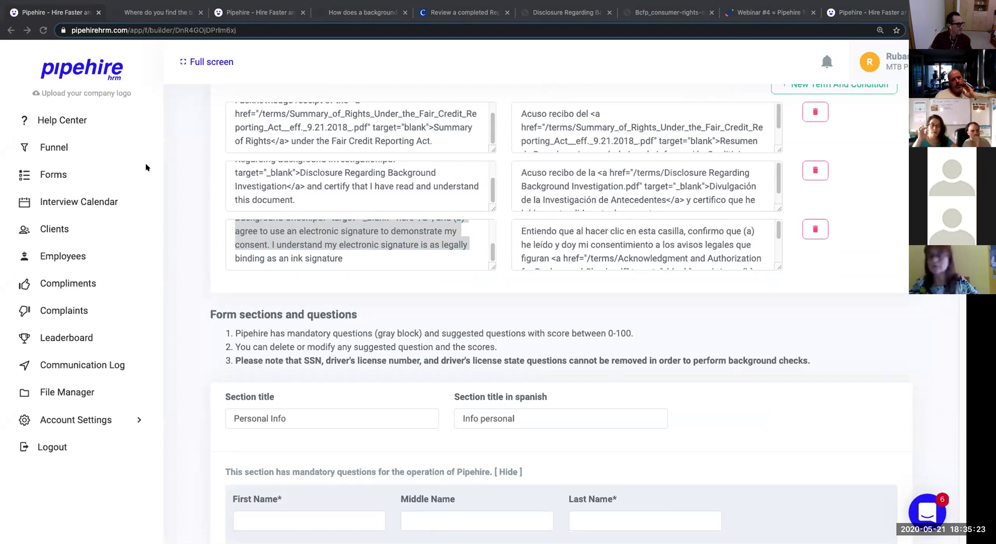
Glance at the Checkr report article, help article, disclosure and consumer rights PDFs, ending on Webinar #4.
{"action": "left_click", "coordinate": [453, 13]}
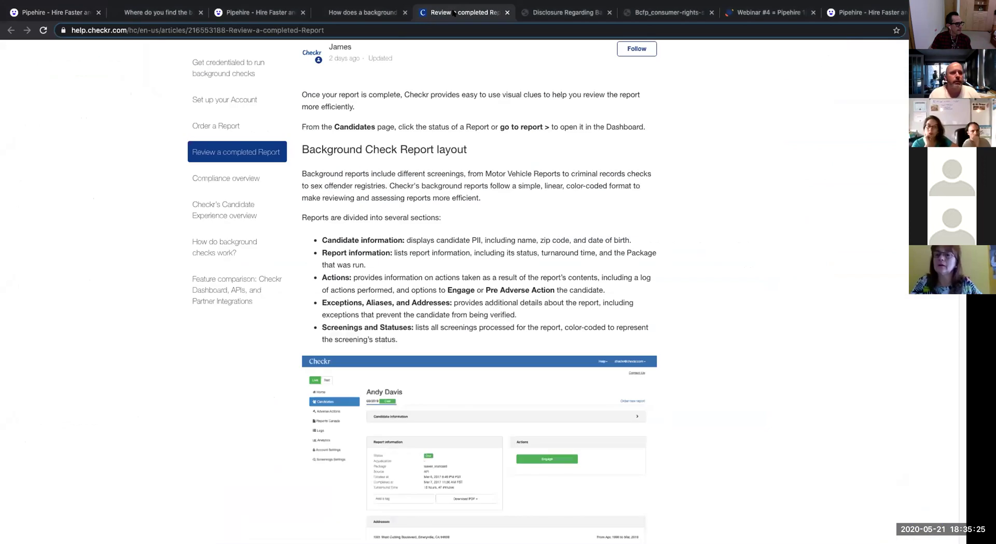
{"action": "left_click", "coordinate": [381, 14]}
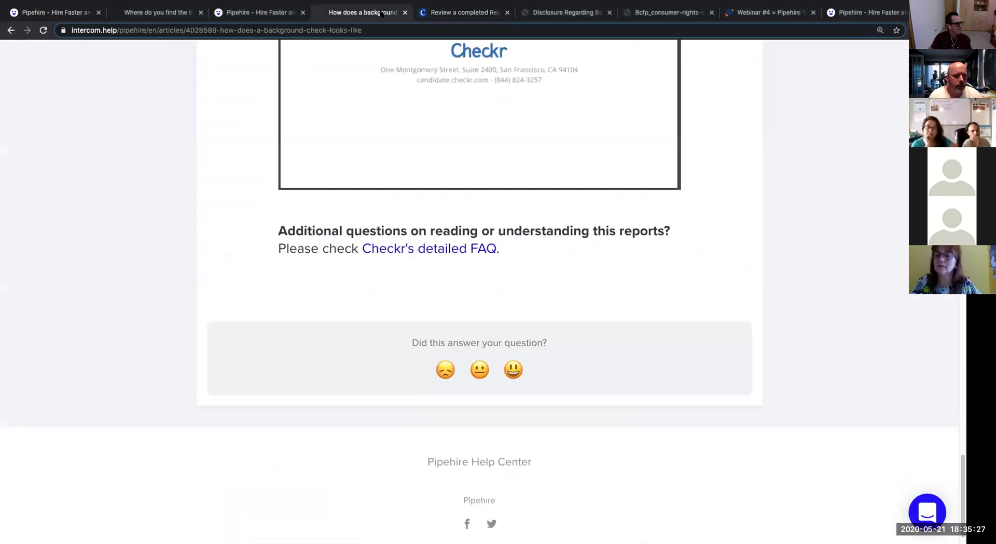
{"action": "left_click", "coordinate": [563, 12]}
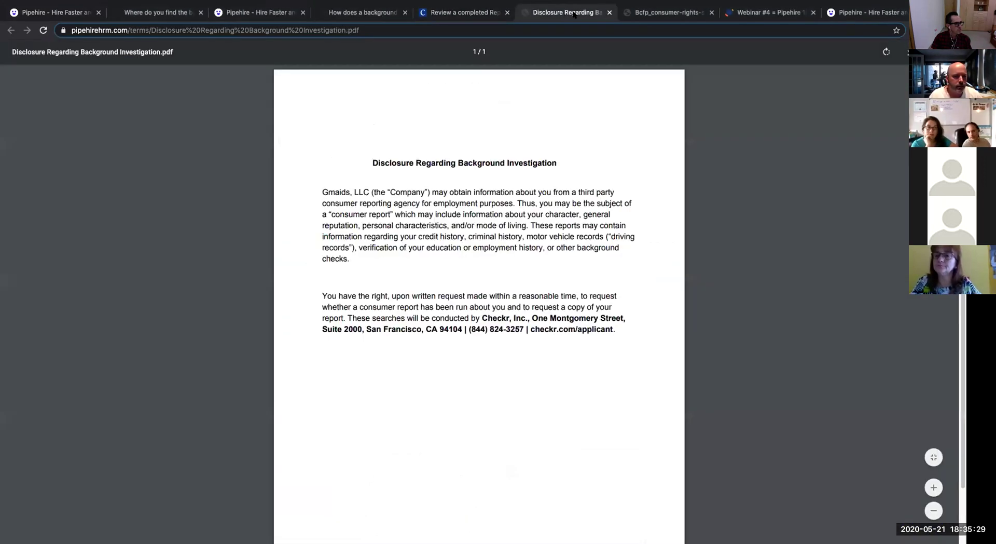
{"action": "left_click", "coordinate": [667, 12]}
{"action": "left_click", "coordinate": [764, 13]}
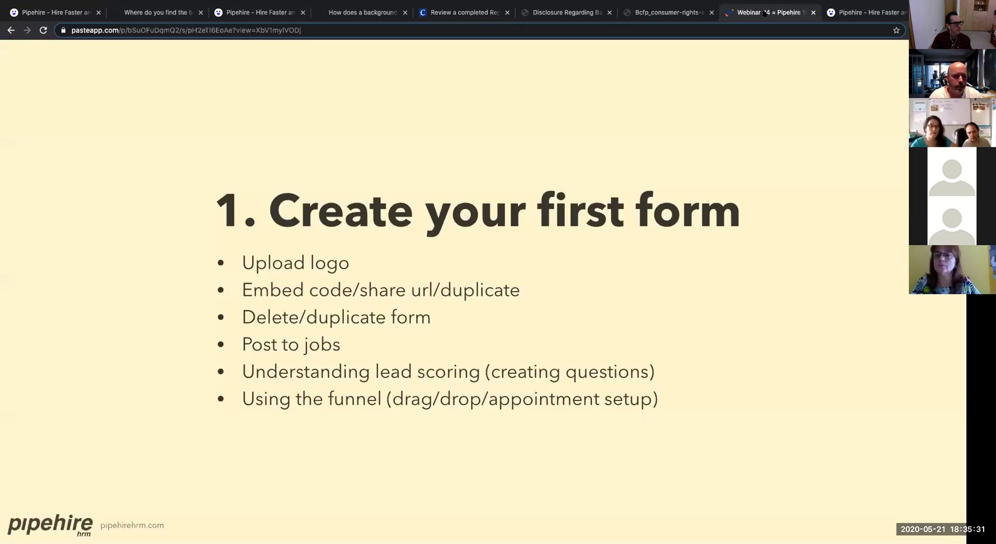
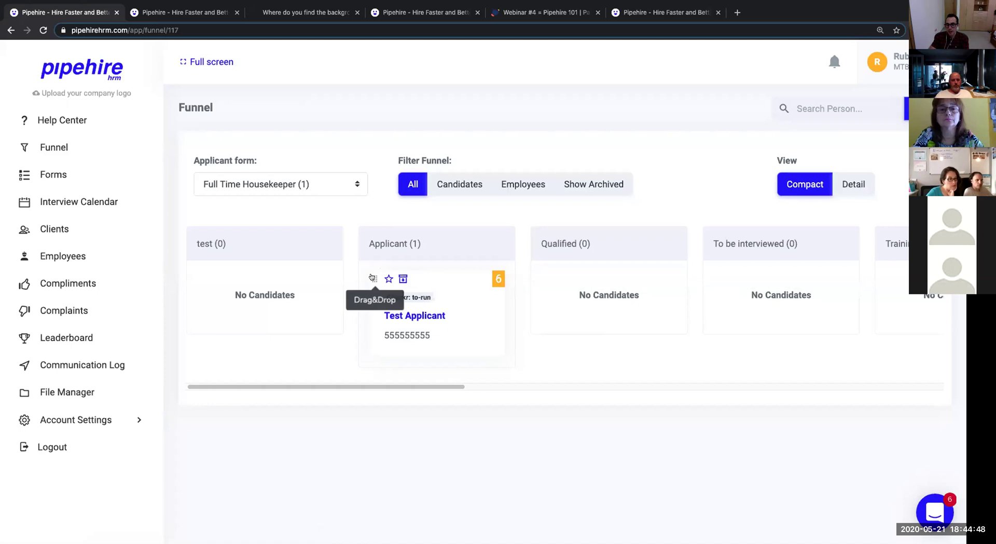
Drag the Test Applicant card from the Applicant stage into Qualified.
{"action": "left_click_drag", "start_coordinate": [372, 277], "coordinate": [548, 273]}
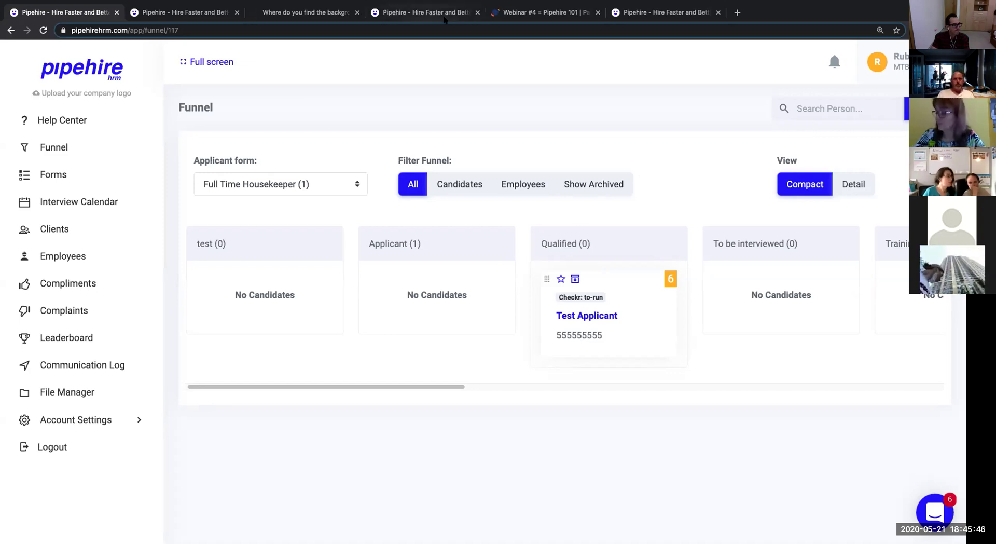
Switch to the Webinar #4 tab showing the Create your first form slide.
{"action": "left_click", "coordinate": [542, 12]}
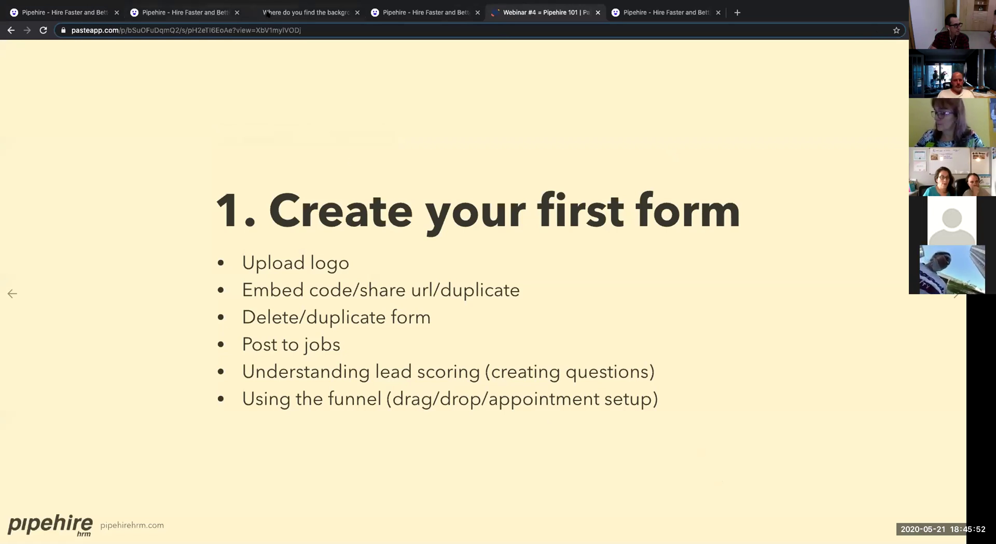
Close the background check article, Post a Job and house cleaning jobs list tabs, returning to the funnel.
{"action": "left_click", "coordinate": [268, 14]}
{"action": "left_click", "coordinate": [180, 13]}
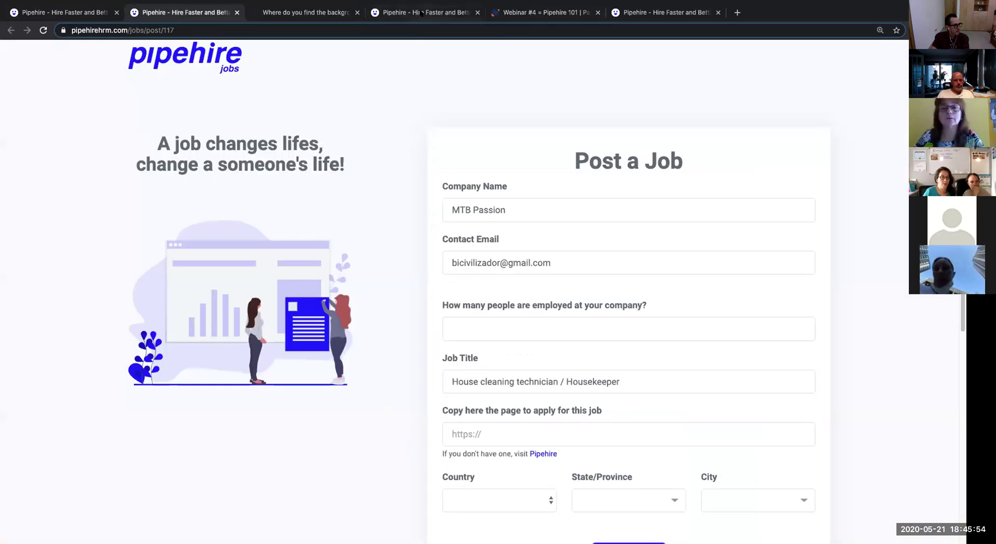
{"action": "left_click", "coordinate": [420, 12]}
{"action": "left_click", "coordinate": [223, 13]}
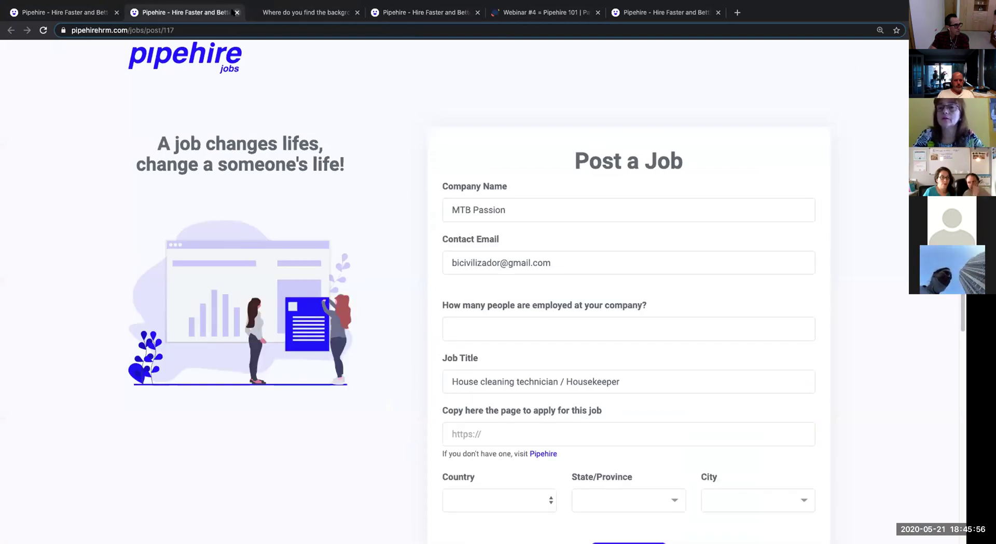
{"action": "left_click", "coordinate": [236, 12]}
{"action": "left_click", "coordinate": [237, 12]}
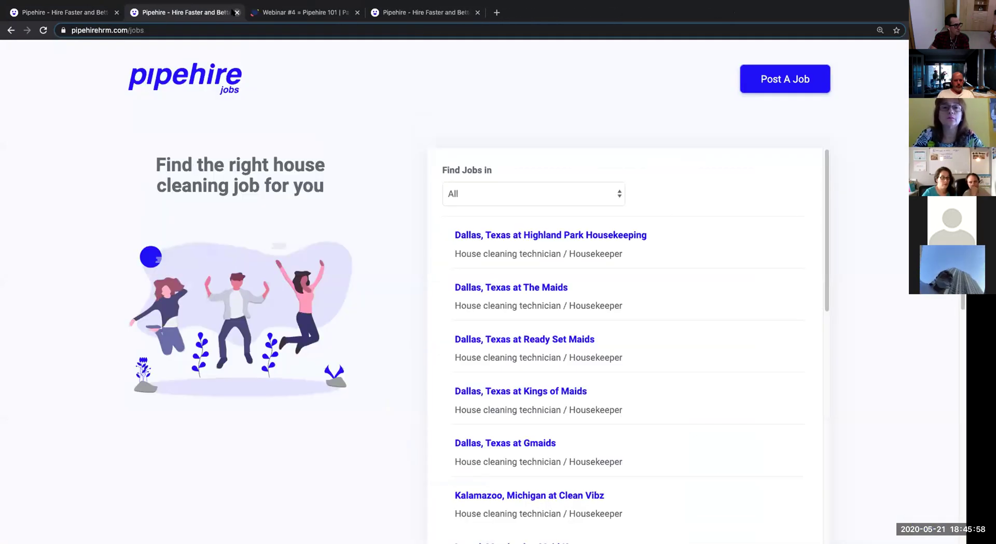
{"action": "left_click", "coordinate": [237, 12]}
{"action": "left_click", "coordinate": [284, 12]}
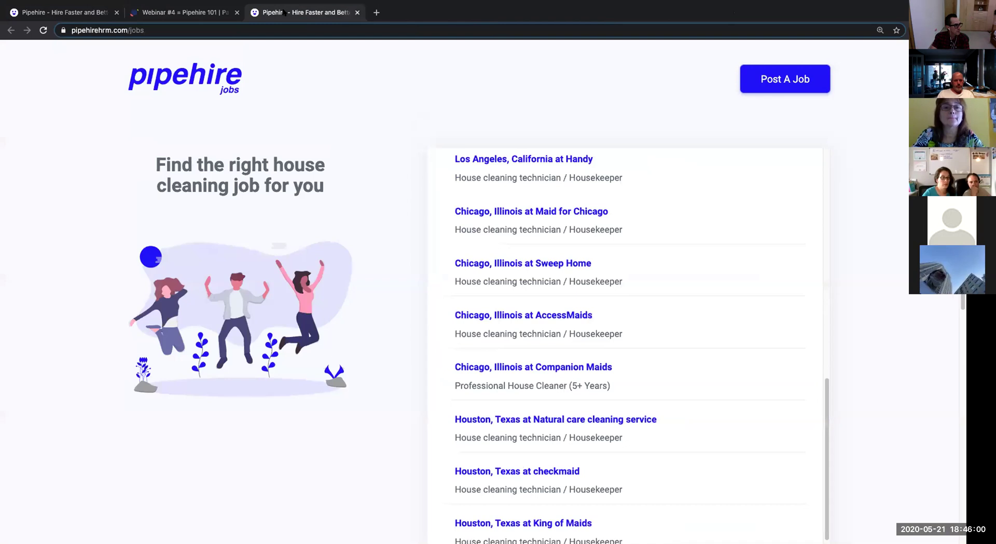
{"action": "left_click", "coordinate": [357, 12]}
{"action": "left_click", "coordinate": [81, 15]}
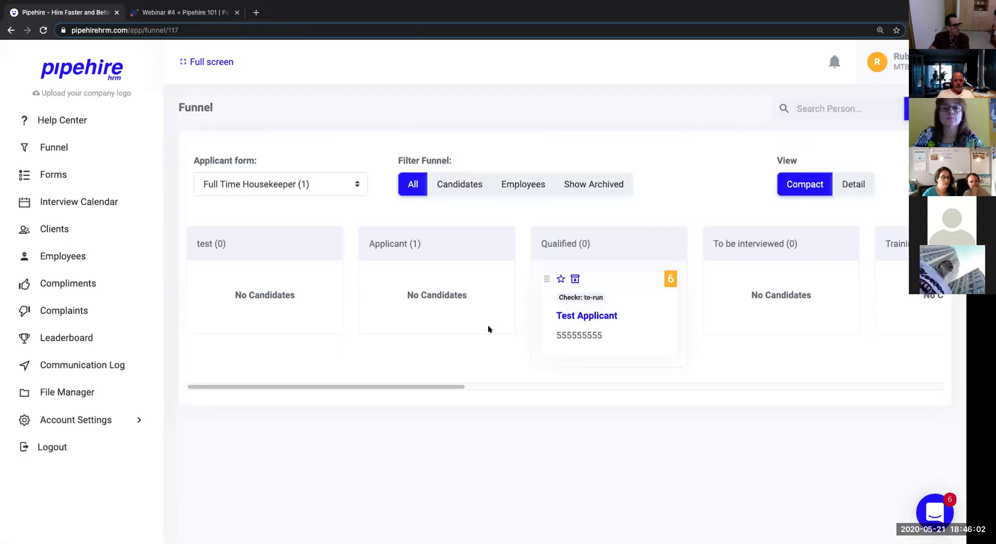
Scroll the funnel board sideways and drag Test Applicant from Qualified over To be interviewed.
{"action": "left_click_drag", "start_coordinate": [423, 384], "coordinate": [452, 380]}
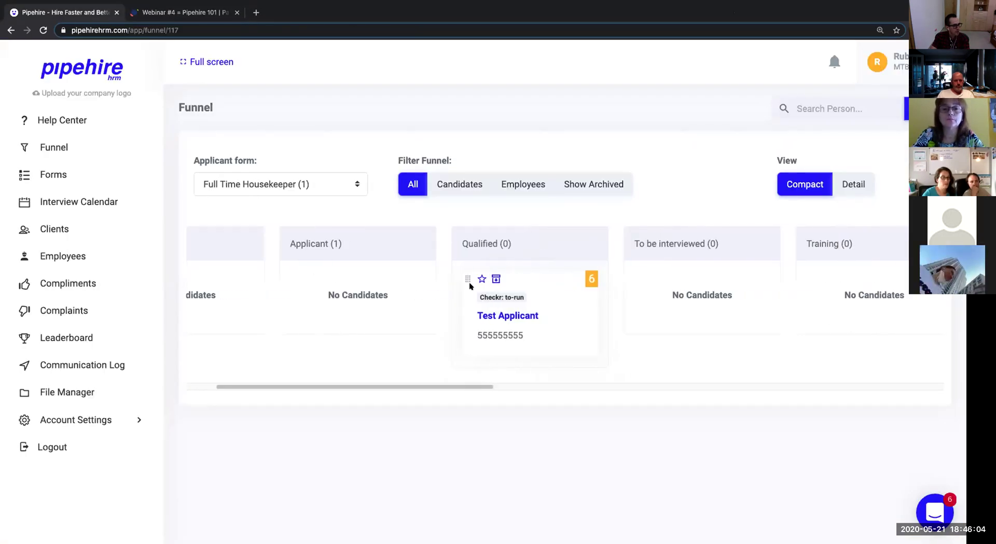
{"action": "left_click_drag", "start_coordinate": [469, 281], "coordinate": [438, 360]}
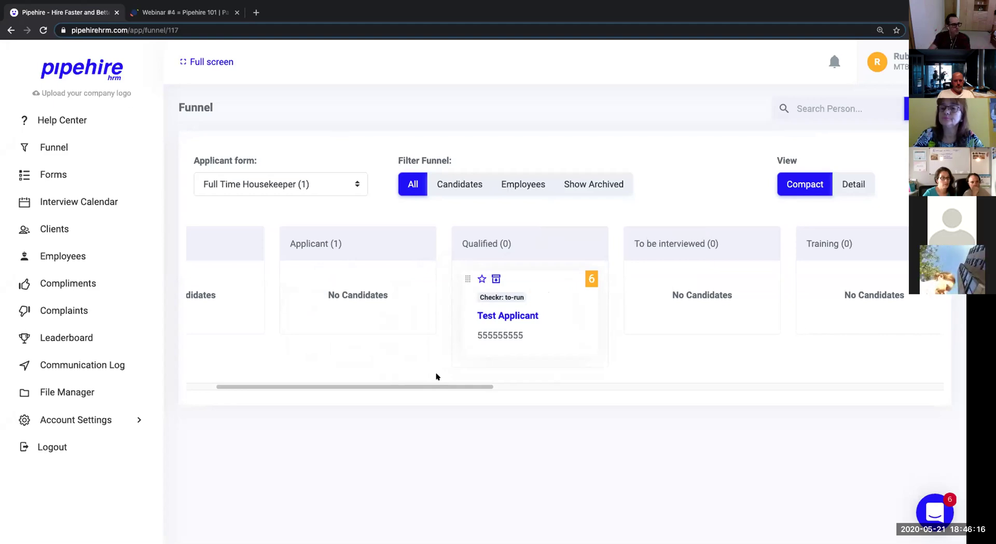
{"action": "left_click_drag", "start_coordinate": [440, 386], "coordinate": [323, 386]}
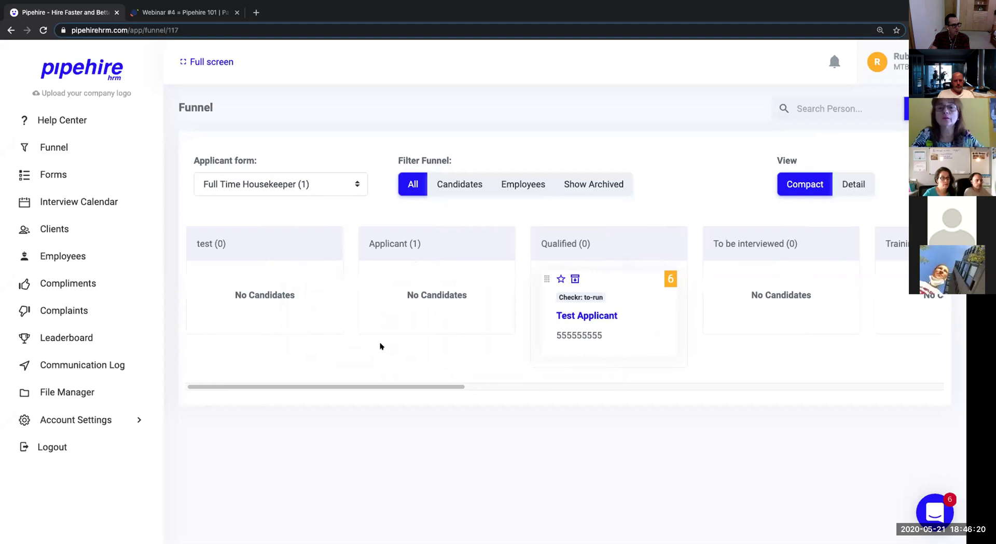
{"action": "left_click_drag", "start_coordinate": [412, 384], "coordinate": [613, 375]}
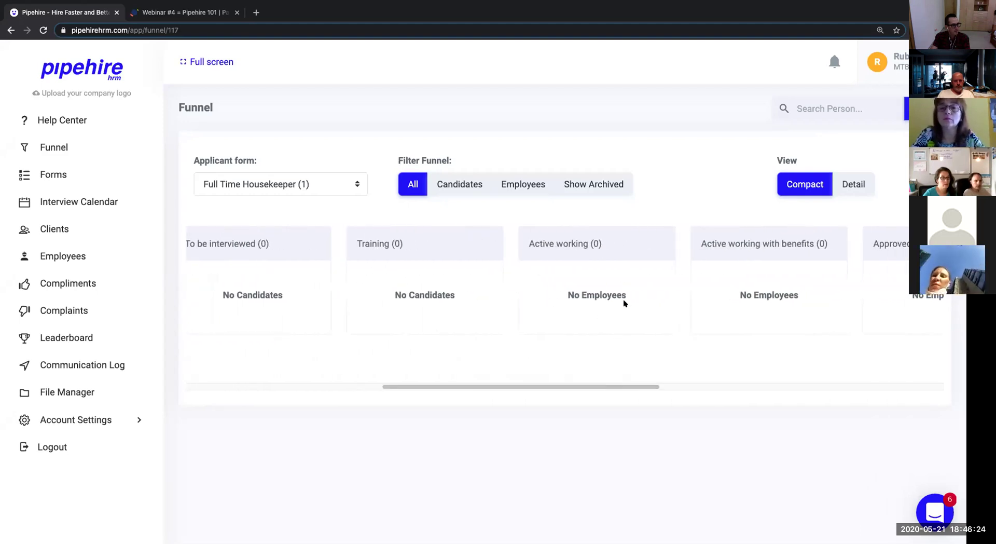
{"action": "left_click_drag", "start_coordinate": [589, 376], "coordinate": [441, 388]}
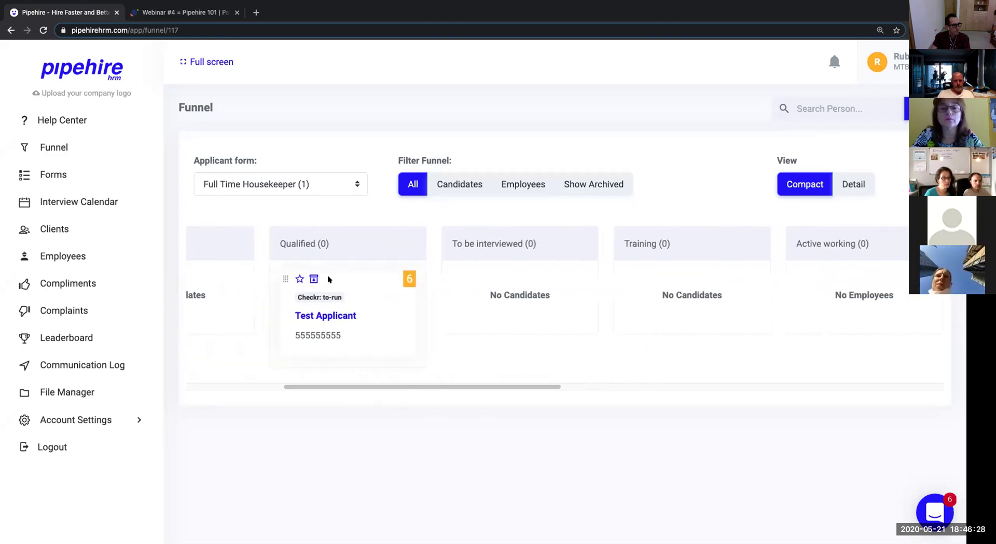
{"action": "left_click_drag", "start_coordinate": [285, 279], "coordinate": [460, 275]}
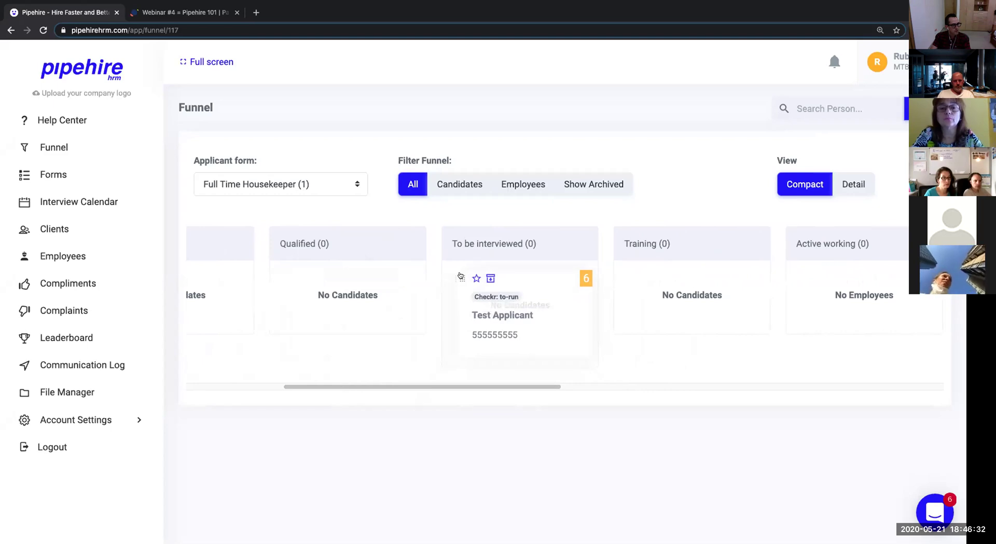
Drop Test Applicant into To be interviewed and save a 05/22/2020 12:00 PM interview with Only Save.
{"action": "left_click_drag", "start_coordinate": [460, 275], "coordinate": [460, 272]}
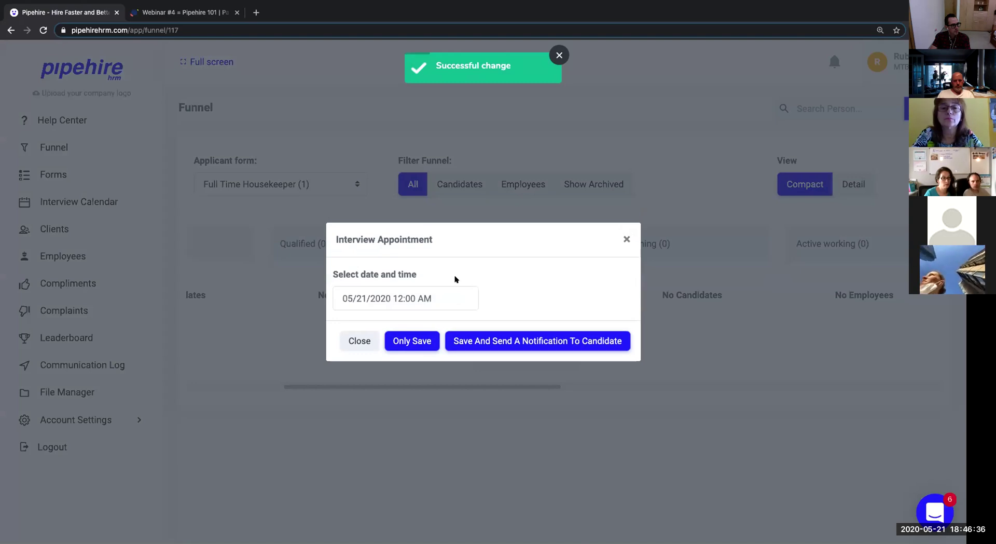
{"action": "left_click", "coordinate": [377, 291]}
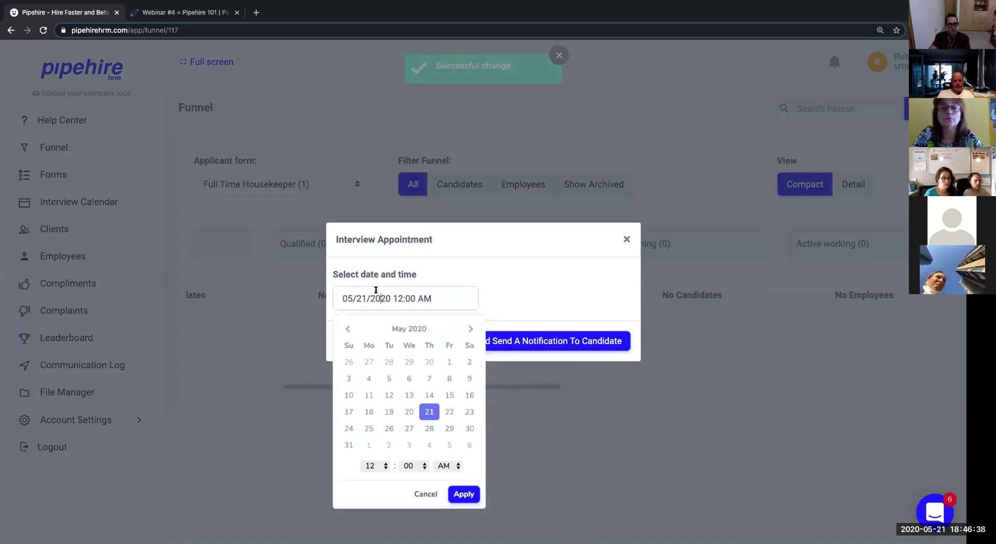
{"action": "left_click", "coordinate": [448, 412]}
{"action": "left_click", "coordinate": [447, 466]}
{"action": "left_click", "coordinate": [446, 476]}
{"action": "left_click", "coordinate": [458, 492]}
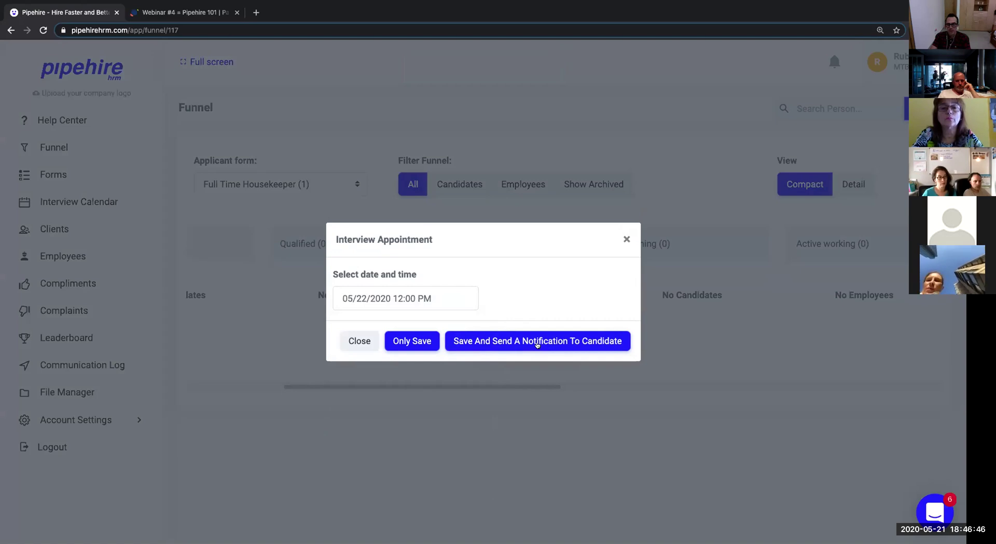
{"action": "left_click", "coordinate": [403, 342]}
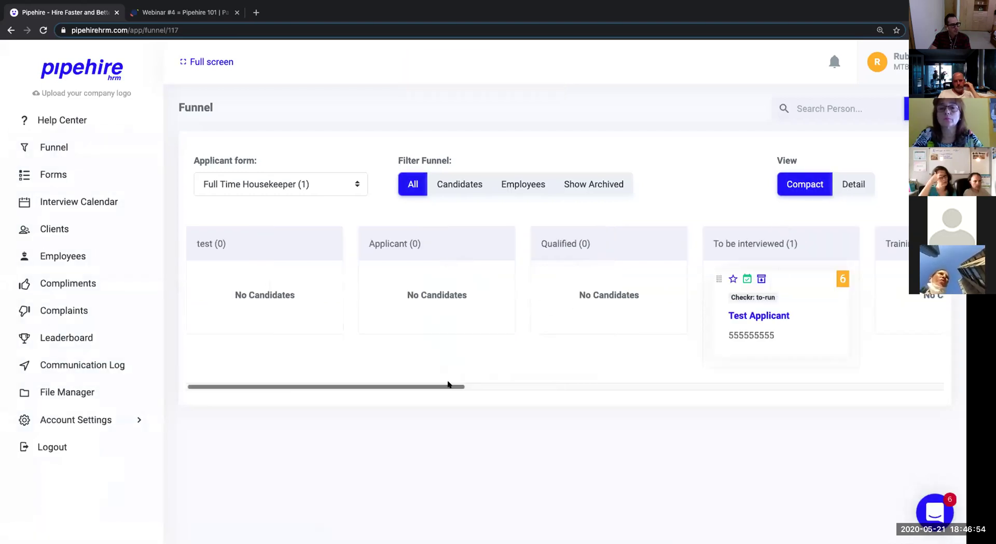
{"action": "left_click_drag", "start_coordinate": [450, 385], "coordinate": [546, 385]}
{"action": "left_click", "coordinate": [95, 198]}
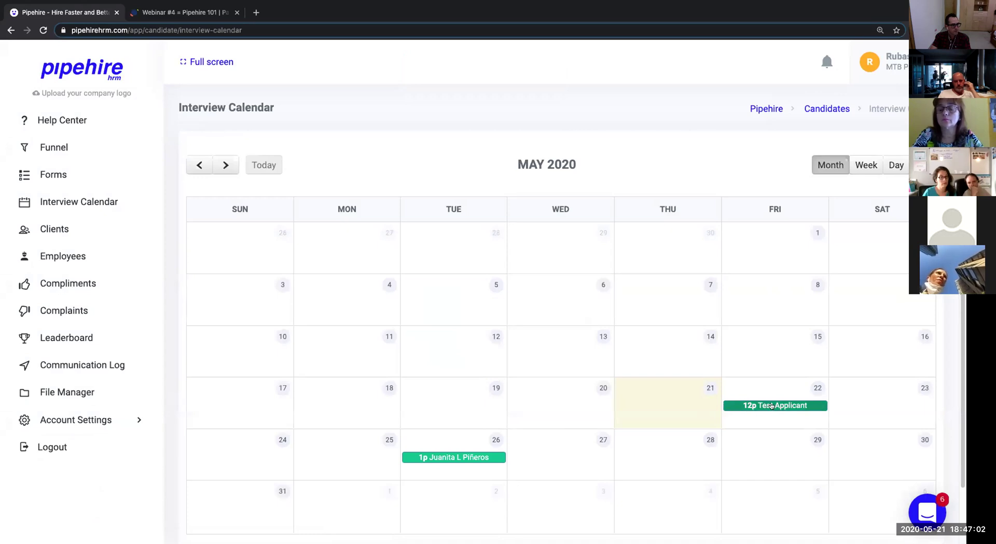
{"action": "left_click", "coordinate": [772, 405]}
{"action": "left_click", "coordinate": [388, 297]}
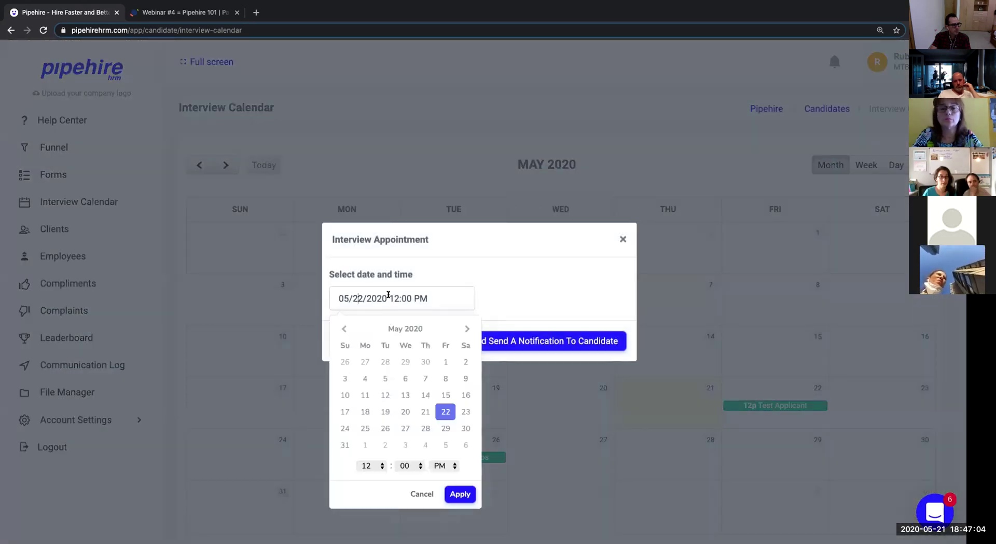
{"action": "left_click", "coordinate": [425, 494]}
{"action": "left_click", "coordinate": [623, 239]}
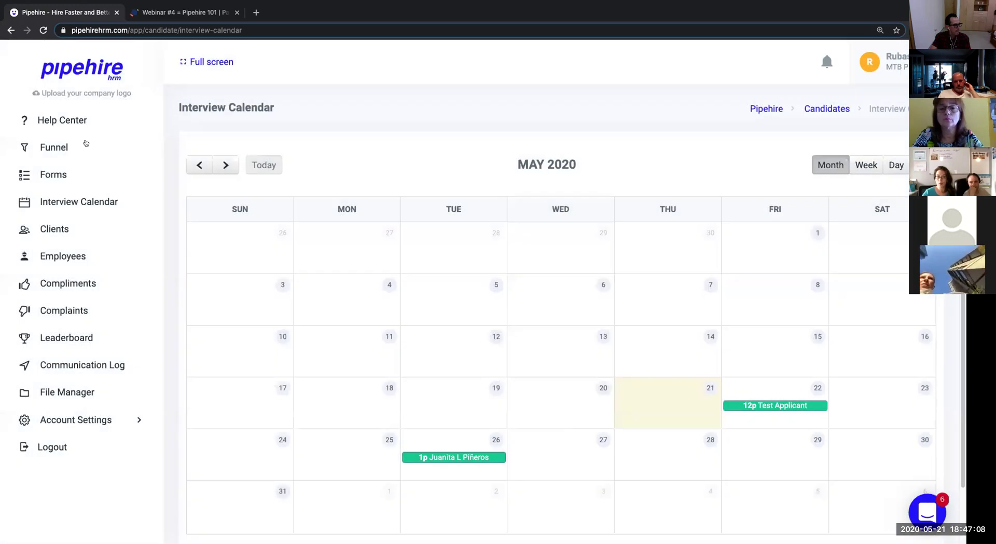
{"action": "left_click", "coordinate": [11, 30]}
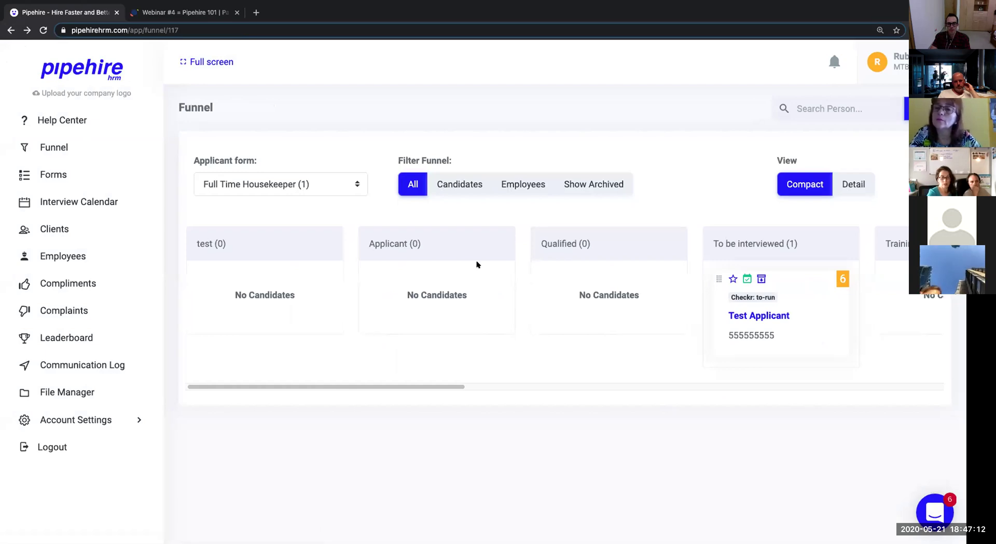
{"action": "left_click_drag", "start_coordinate": [367, 389], "coordinate": [506, 379]}
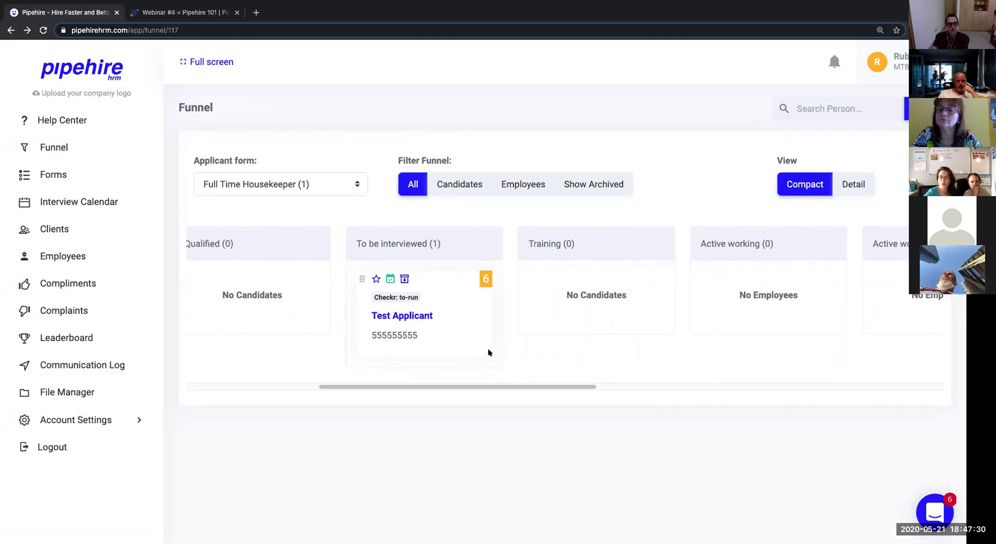
{"action": "left_click", "coordinate": [389, 280]}
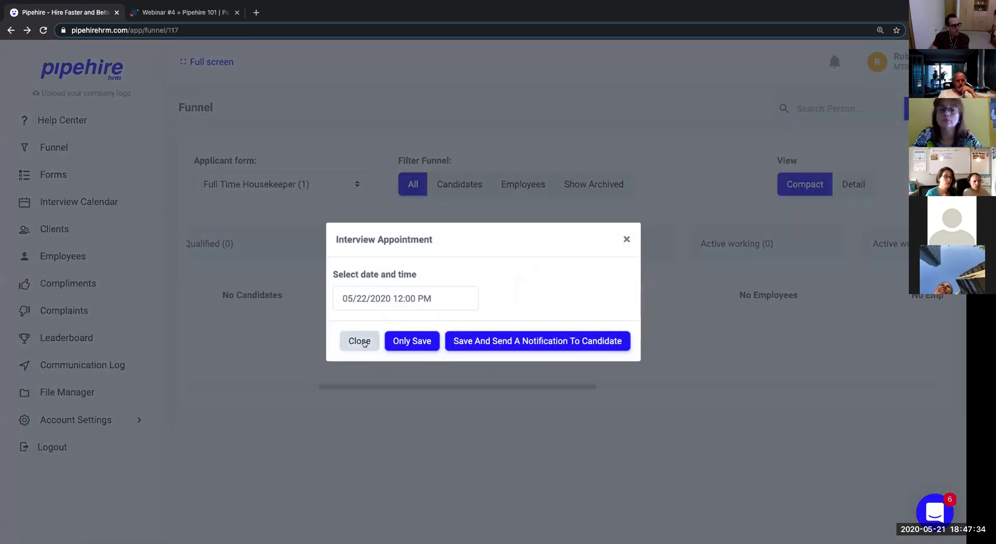
{"action": "left_click", "coordinate": [357, 341]}
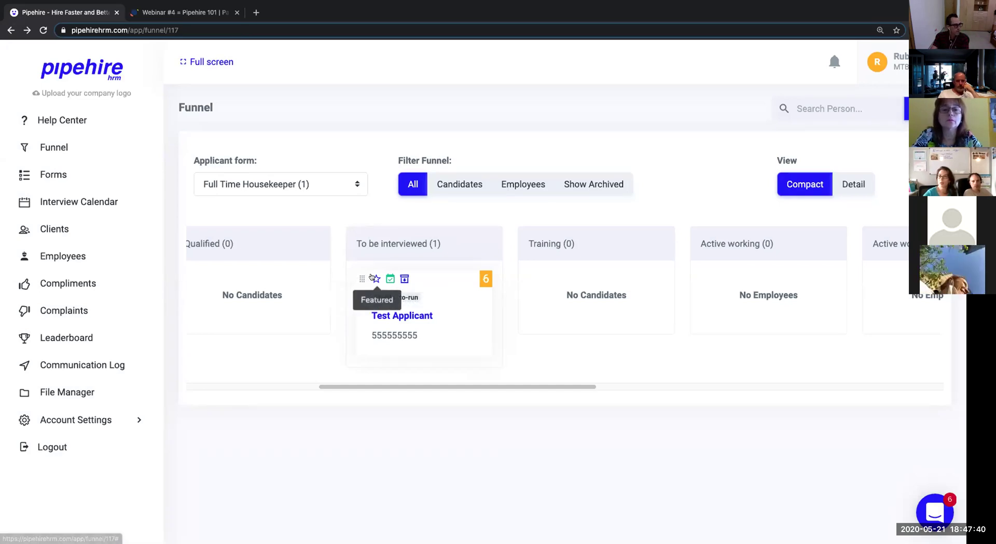
{"action": "left_click", "coordinate": [376, 278]}
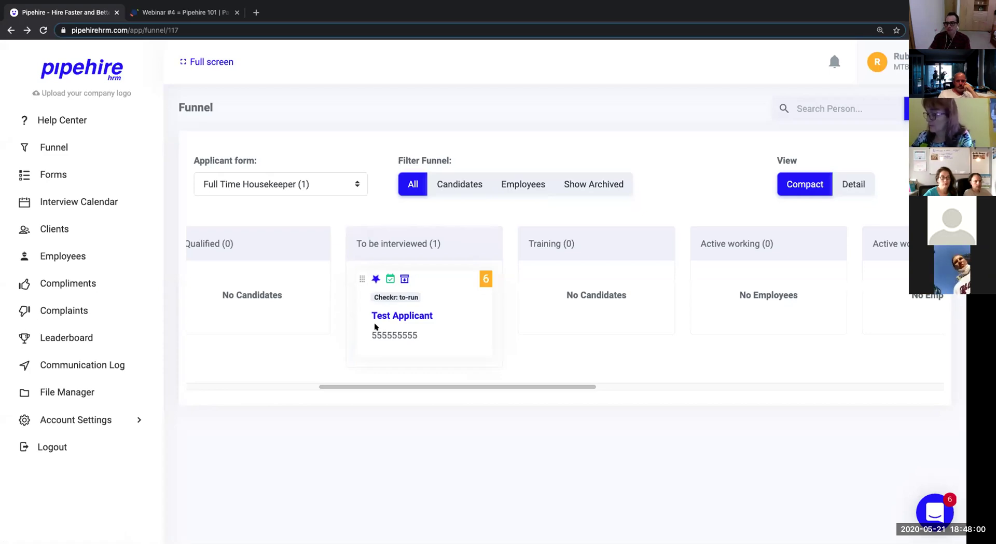
Archive Test Applicant with the 'Under or over qualified' reason, screenshotting the Archive Reasons dialog first.
{"action": "left_click", "coordinate": [404, 279]}
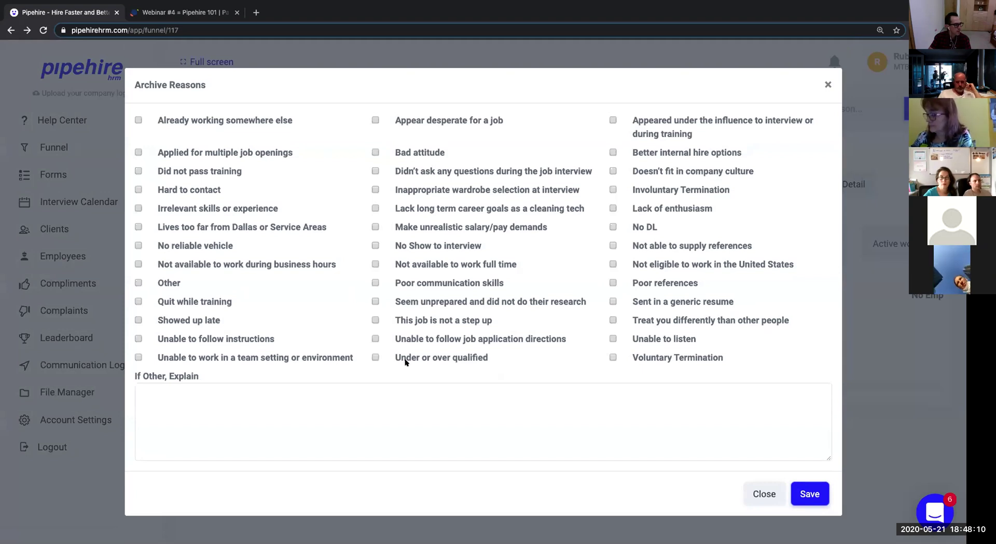
{"action": "key", "text": "super+shift+4"}
{"action": "left_click_drag", "start_coordinate": [92, 40], "coordinate": [890, 511]}
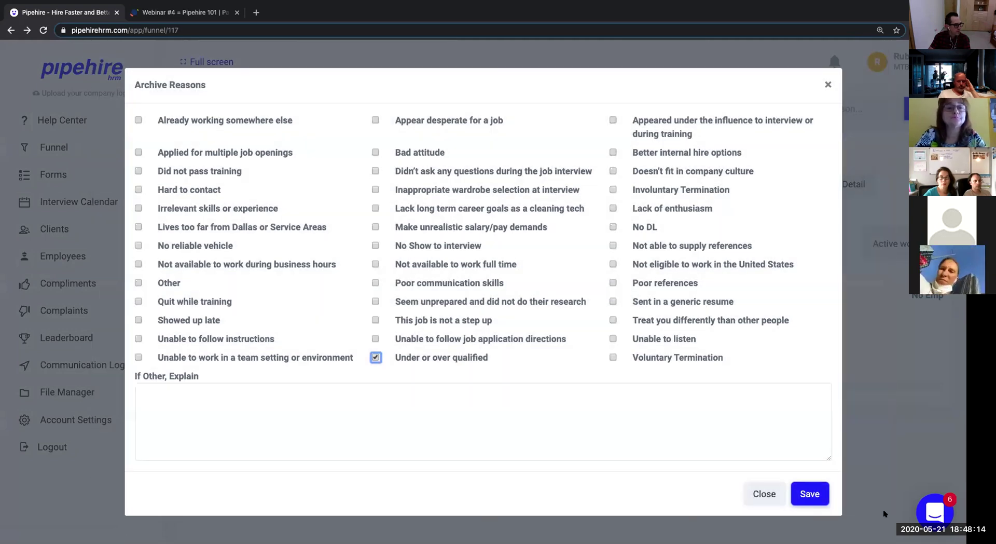
{"action": "left_click", "coordinate": [809, 494]}
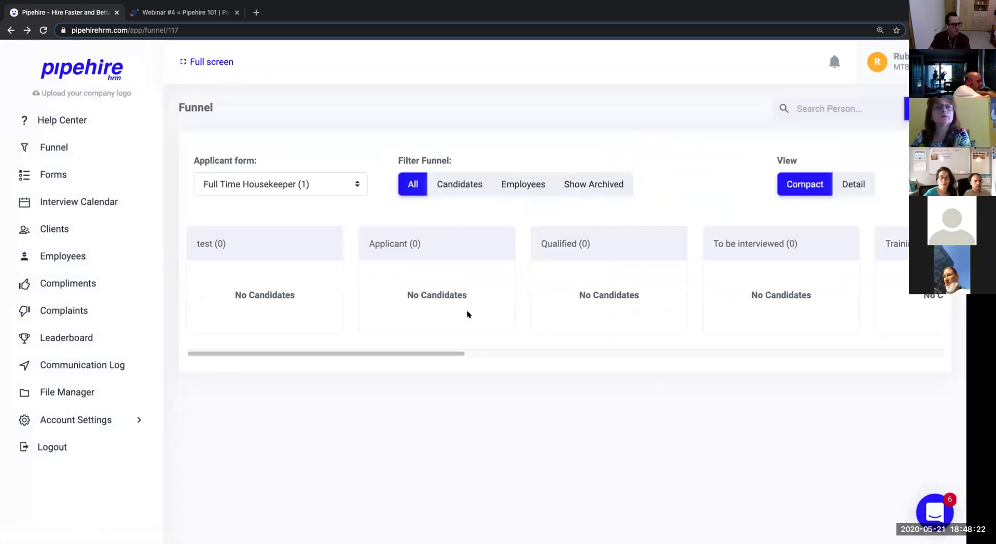
Turn on Show Archived and scroll the funnel to find Test Applicant under To be interviewed.
{"action": "left_click_drag", "start_coordinate": [447, 353], "coordinate": [615, 357]}
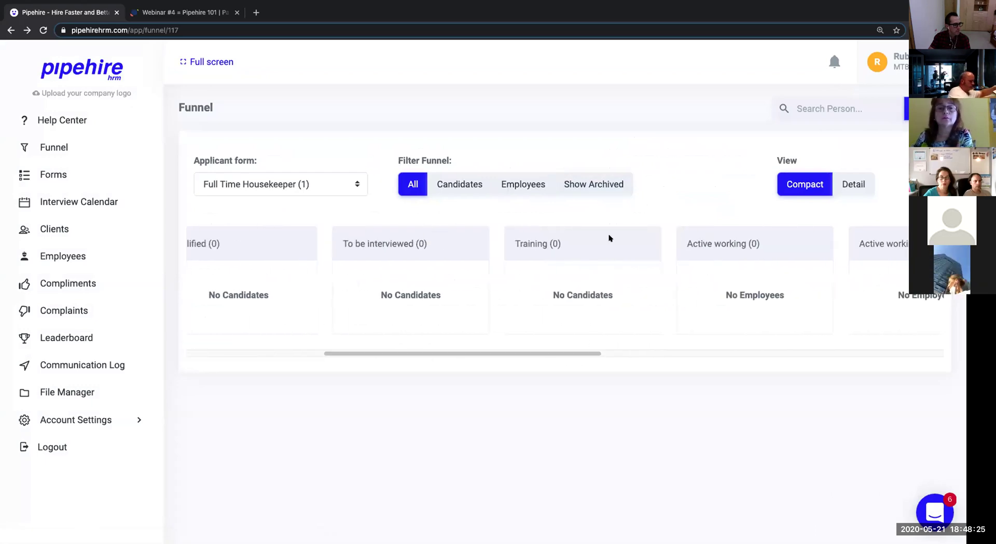
{"action": "left_click", "coordinate": [597, 183]}
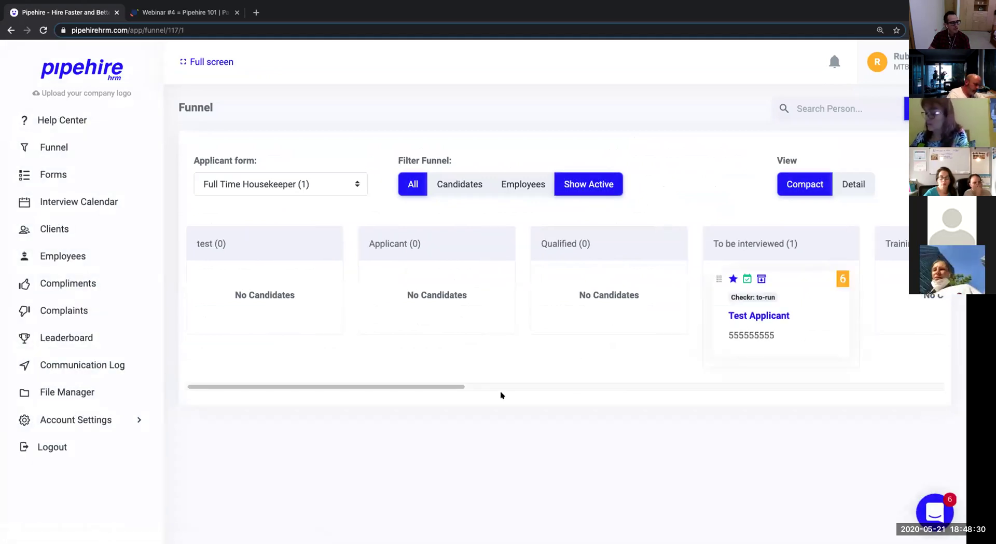
{"action": "left_click_drag", "start_coordinate": [454, 387], "coordinate": [534, 387]}
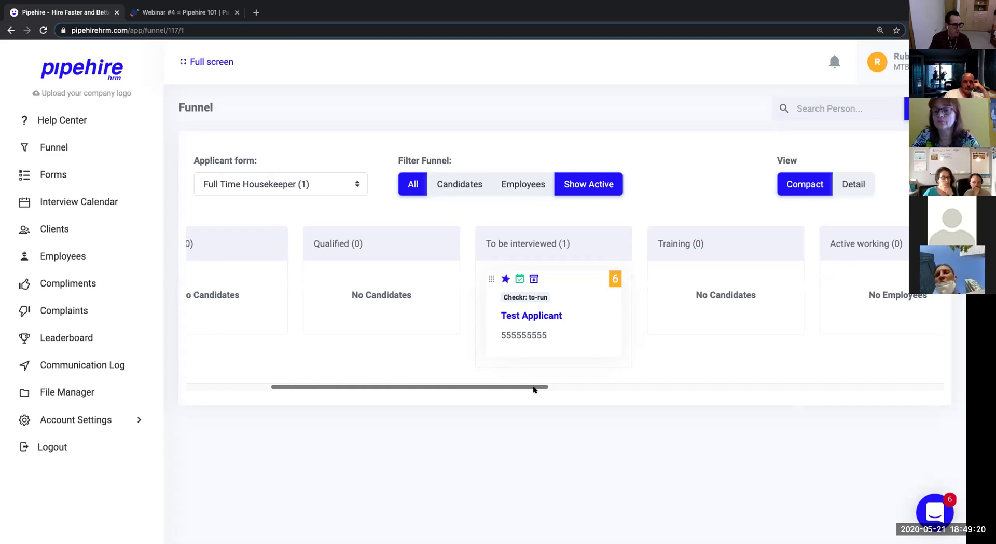
Open Test Applicant's Edit Candidate page and scroll through the recruitment form details.
{"action": "left_click", "coordinate": [540, 313]}
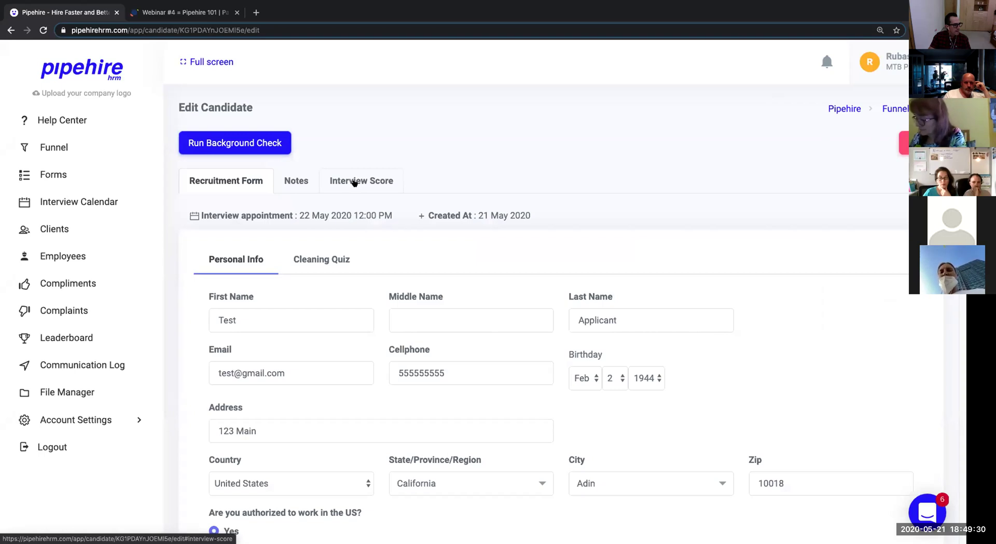
{"action": "scroll", "coordinate": [469, 233], "scroll_direction": "down", "scroll_amount": 4}
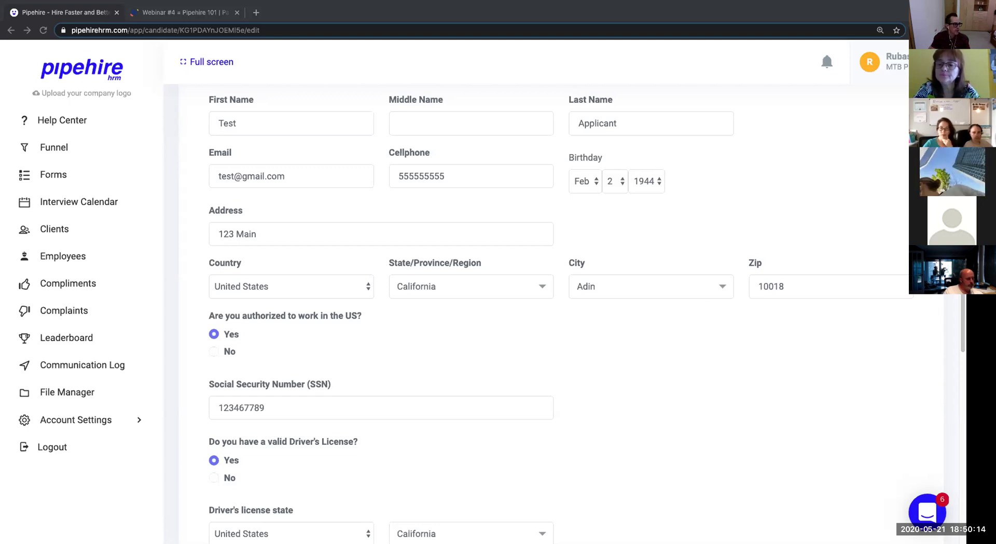
{"action": "scroll", "coordinate": [858, 258], "scroll_direction": "up", "scroll_amount": 4}
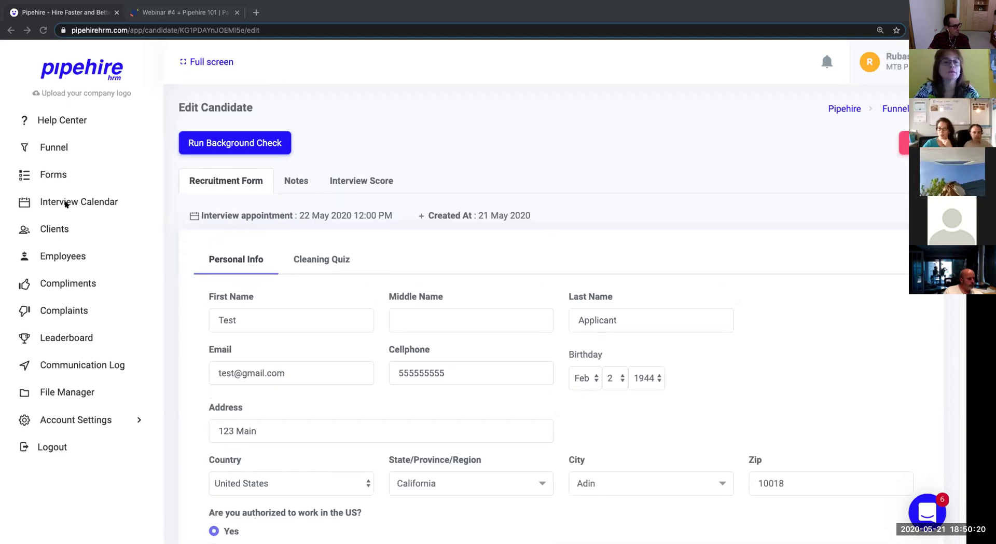
Select the candidate page's web address, glance at the webinar slides, and come back.
{"action": "left_click", "coordinate": [204, 6]}
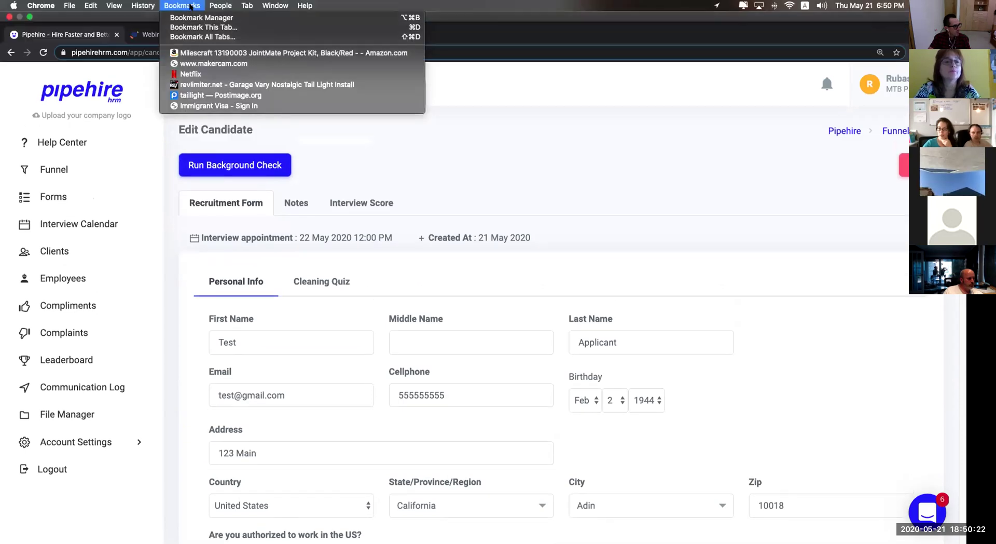
{"action": "left_click", "coordinate": [136, 30]}
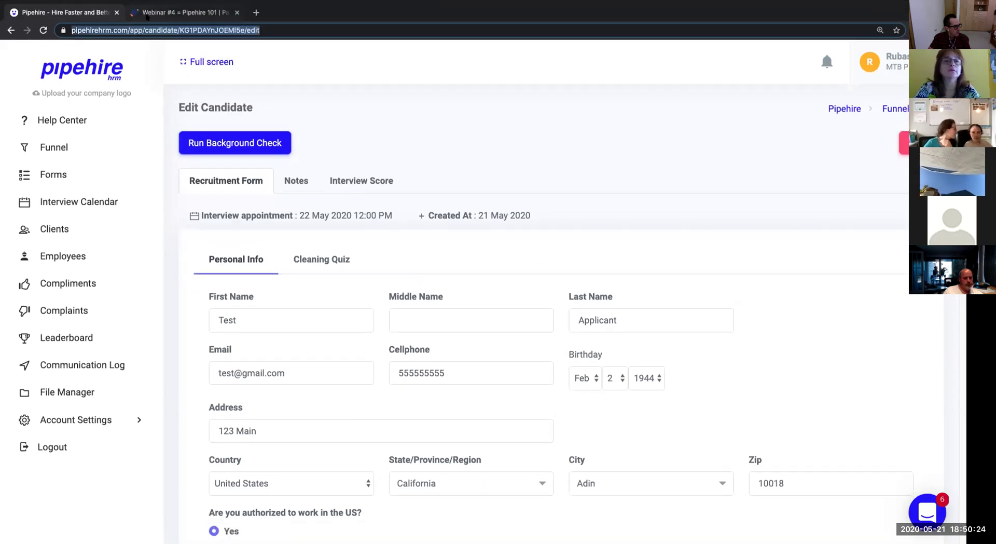
{"action": "left_click", "coordinate": [147, 15]}
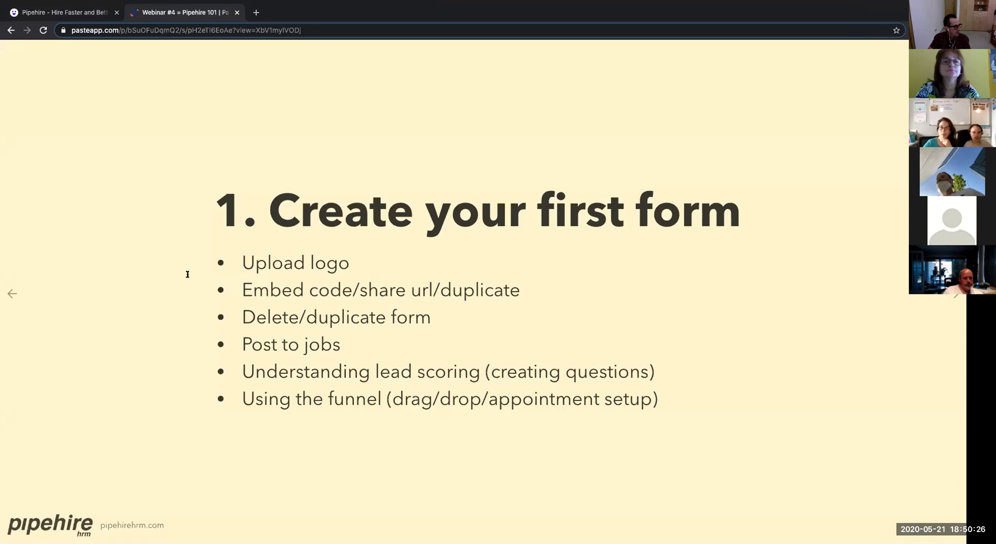
{"action": "left_click", "coordinate": [80, 20]}
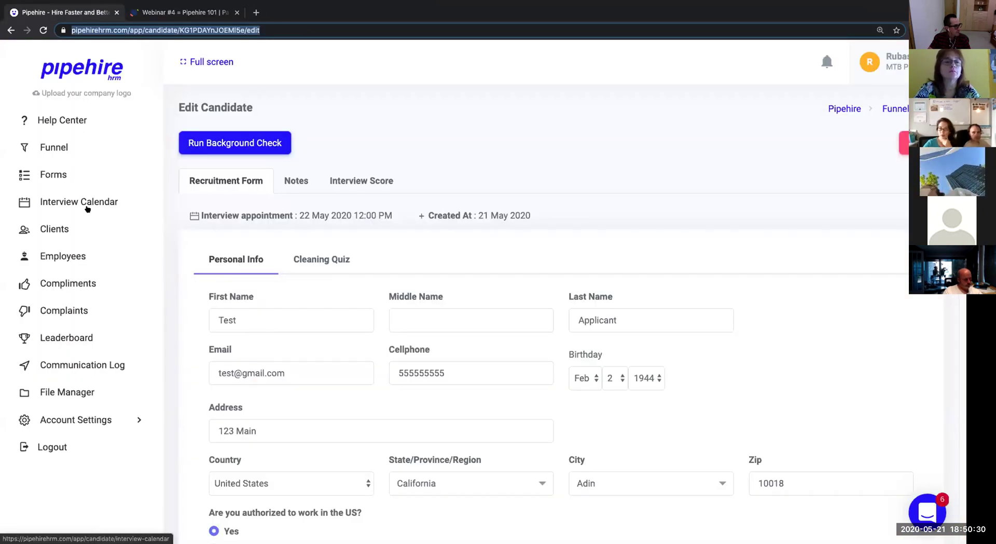
Return to the hiring funnel with archived applicants shown.
{"action": "left_click", "coordinate": [64, 260]}
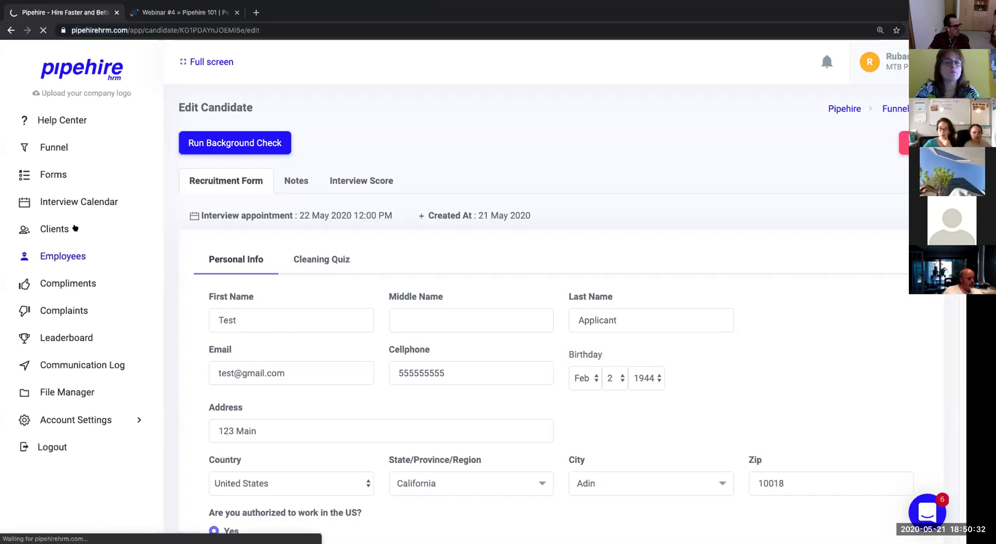
{"action": "left_click", "coordinate": [48, 150]}
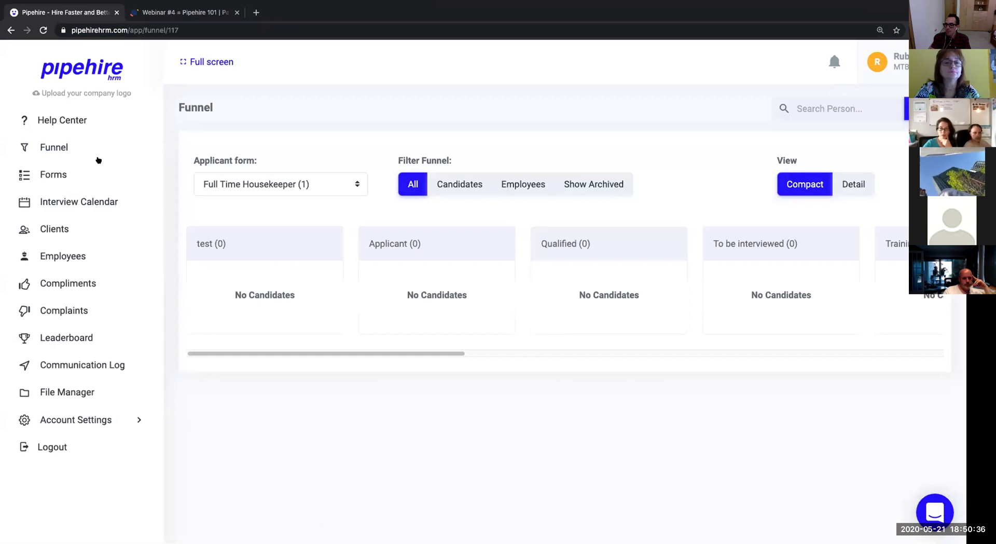
{"action": "left_click", "coordinate": [590, 192]}
Drag Test Applicant into Training, then into Active working, and open their record.
{"action": "left_click_drag", "start_coordinate": [430, 353], "coordinate": [480, 353]}
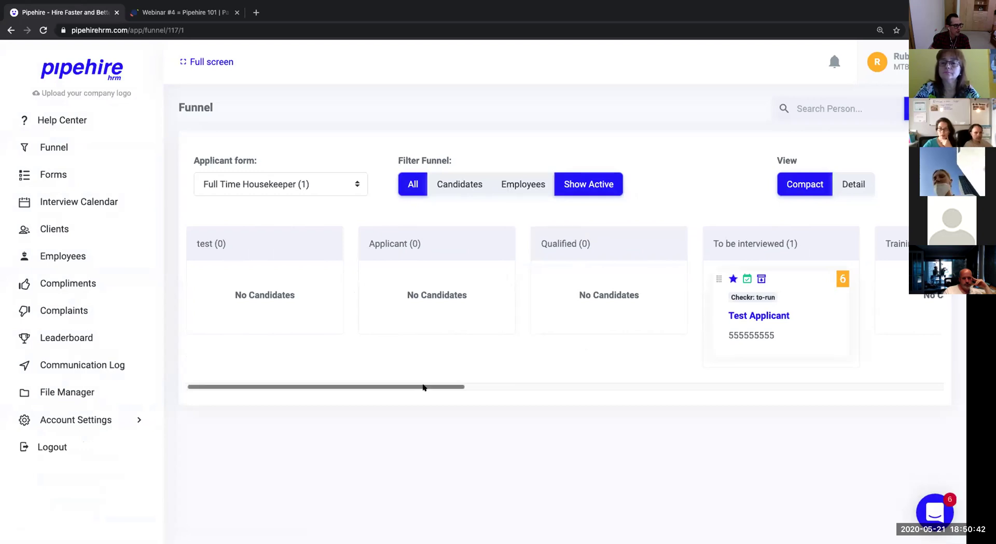
{"action": "left_click_drag", "start_coordinate": [424, 386], "coordinate": [513, 358]}
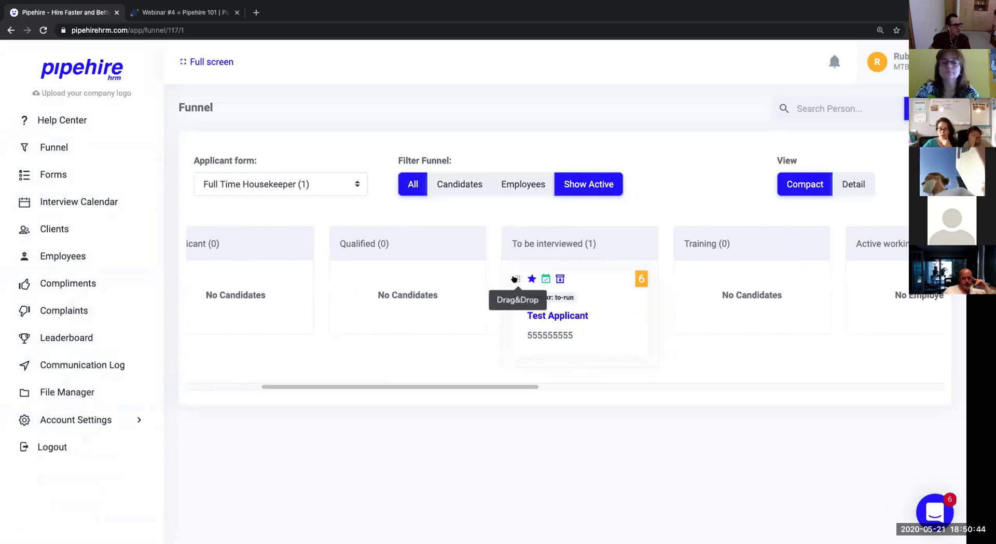
{"action": "left_click_drag", "start_coordinate": [515, 278], "coordinate": [839, 273]}
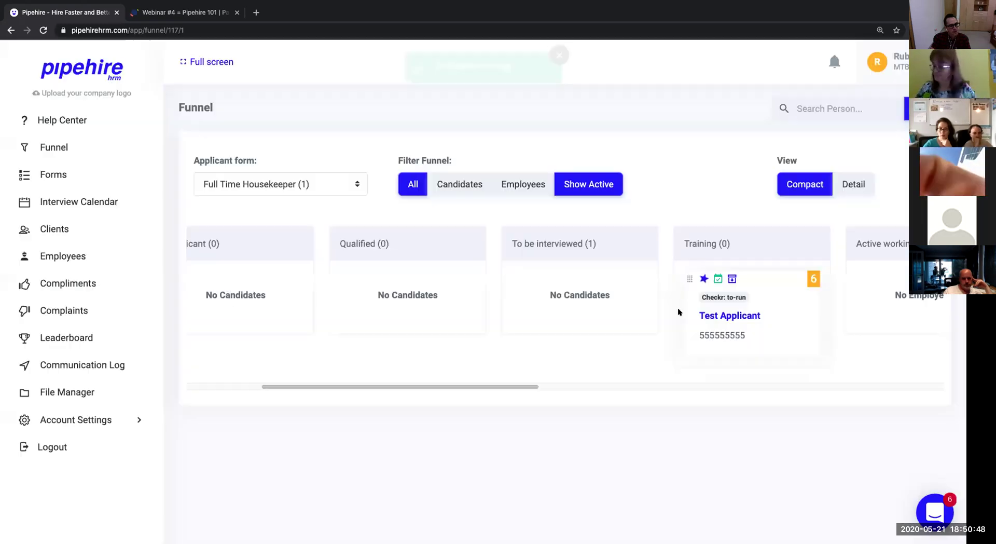
{"action": "left_click_drag", "start_coordinate": [527, 386], "coordinate": [644, 385]}
{"action": "left_click_drag", "start_coordinate": [355, 278], "coordinate": [527, 268]}
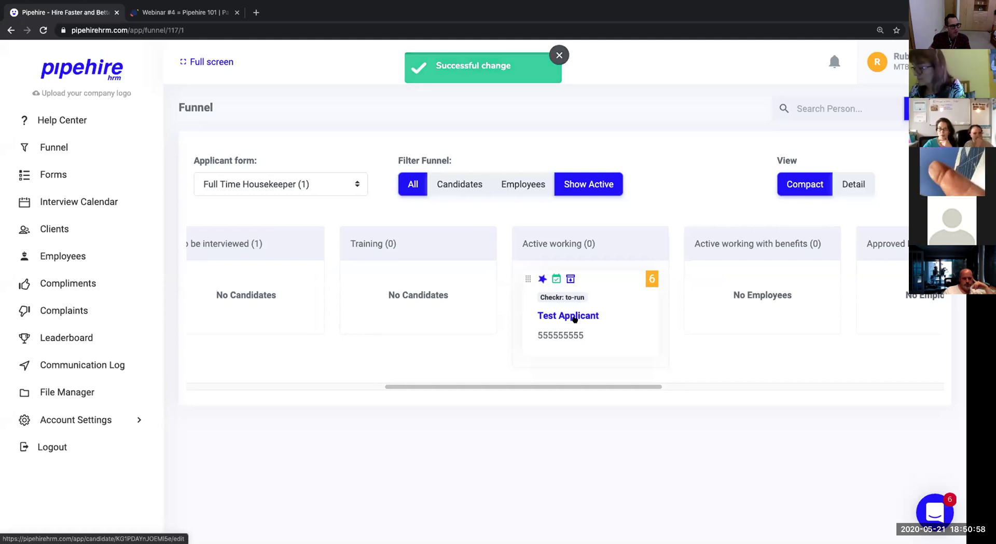
{"action": "left_click", "coordinate": [575, 319]}
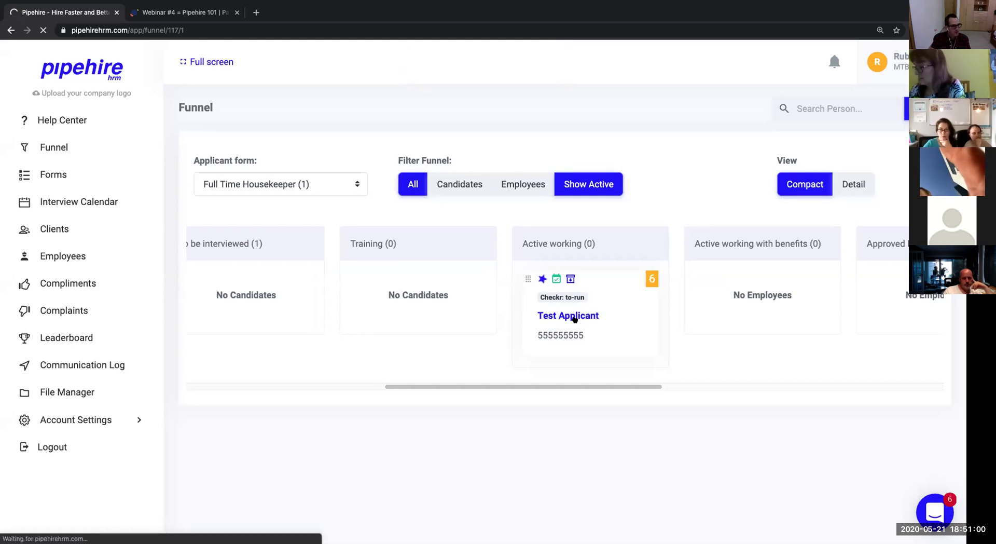
{"action": "scroll", "coordinate": [663, 352], "scroll_direction": "down", "scroll_amount": 2}
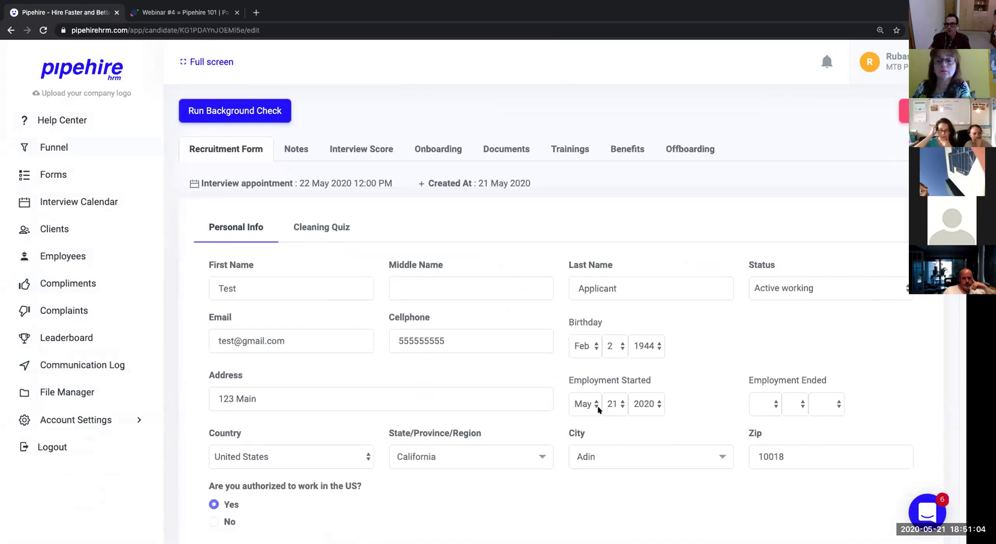
{"action": "left_click", "coordinate": [582, 410]}
{"action": "left_click", "coordinate": [583, 403]}
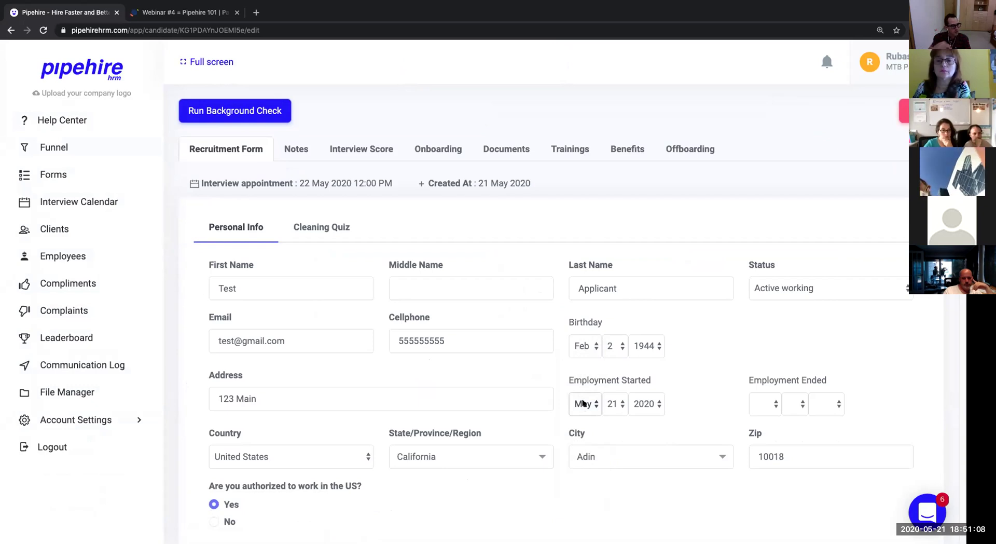
{"action": "left_click", "coordinate": [613, 406]}
{"action": "left_click", "coordinate": [612, 402]}
{"action": "left_click_drag", "start_coordinate": [651, 381], "coordinate": [567, 379]}
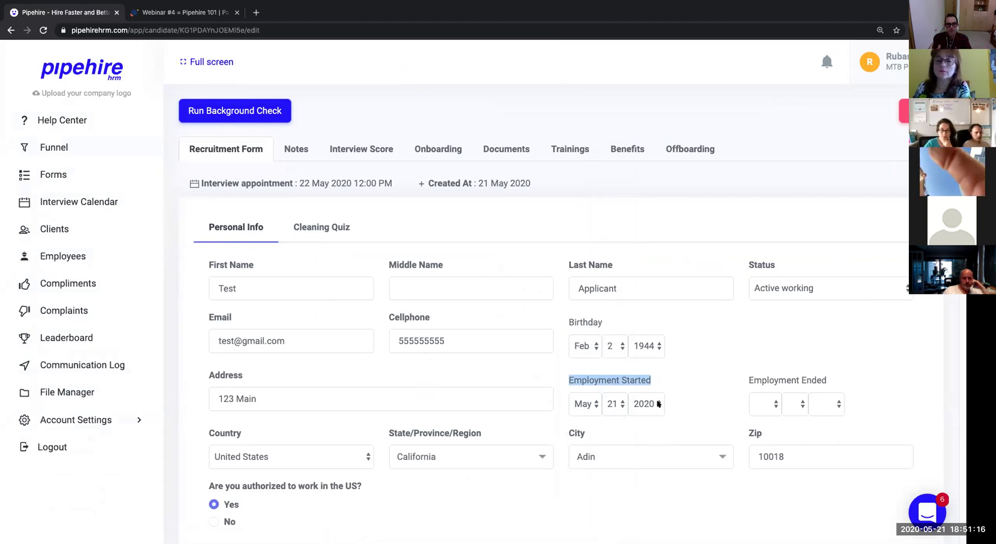
{"action": "left_click", "coordinate": [586, 404]}
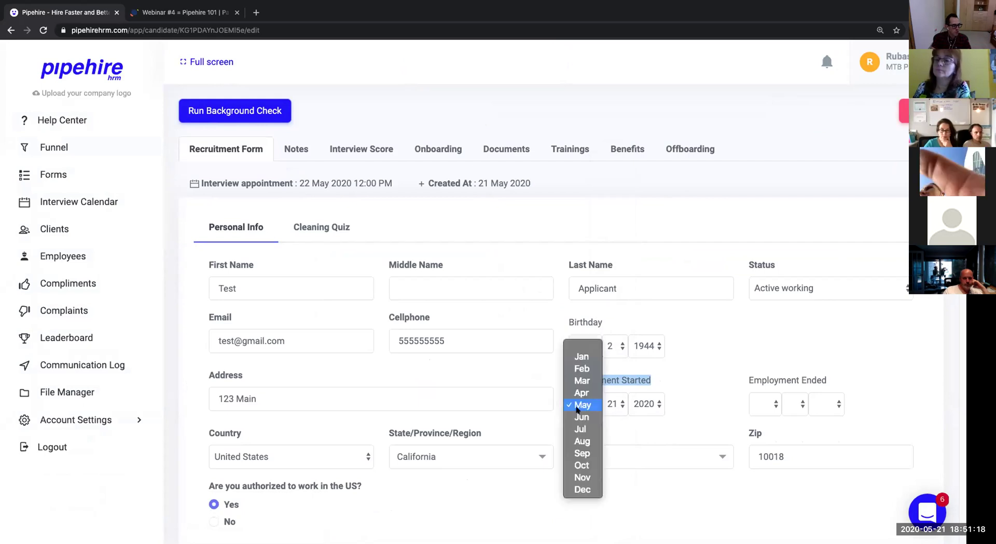
{"action": "left_click", "coordinate": [655, 403]}
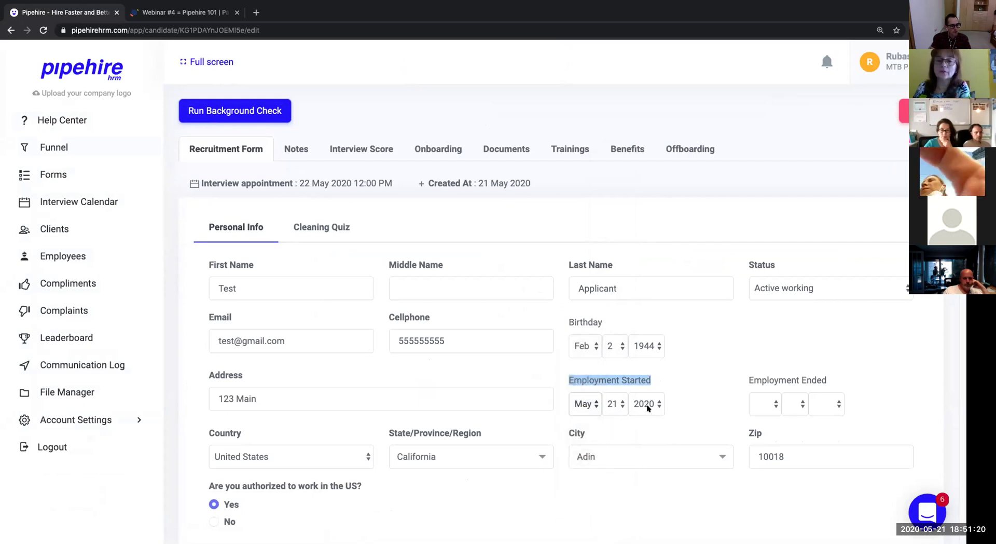
{"action": "left_click", "coordinate": [648, 403]}
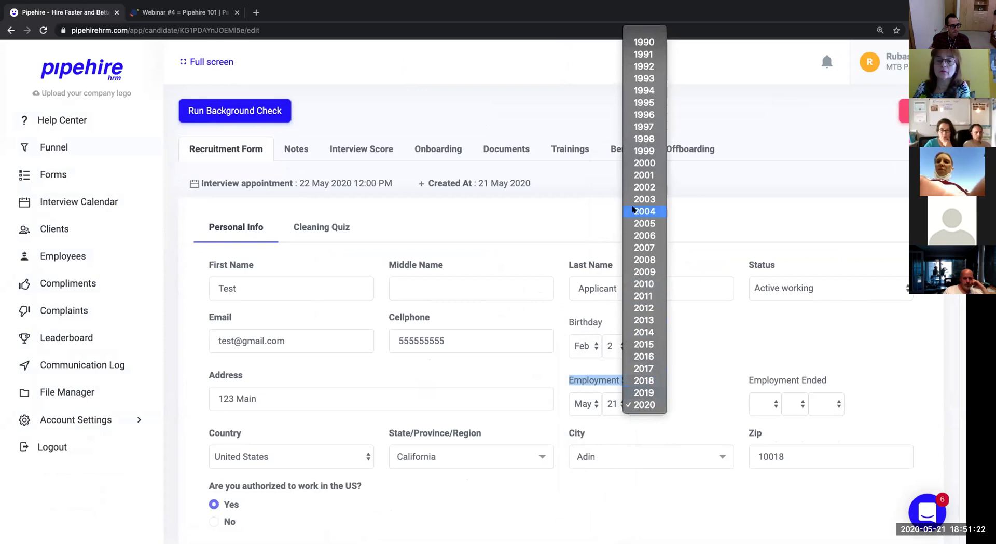
{"action": "left_click", "coordinate": [687, 360]}
{"action": "left_click", "coordinate": [686, 416]}
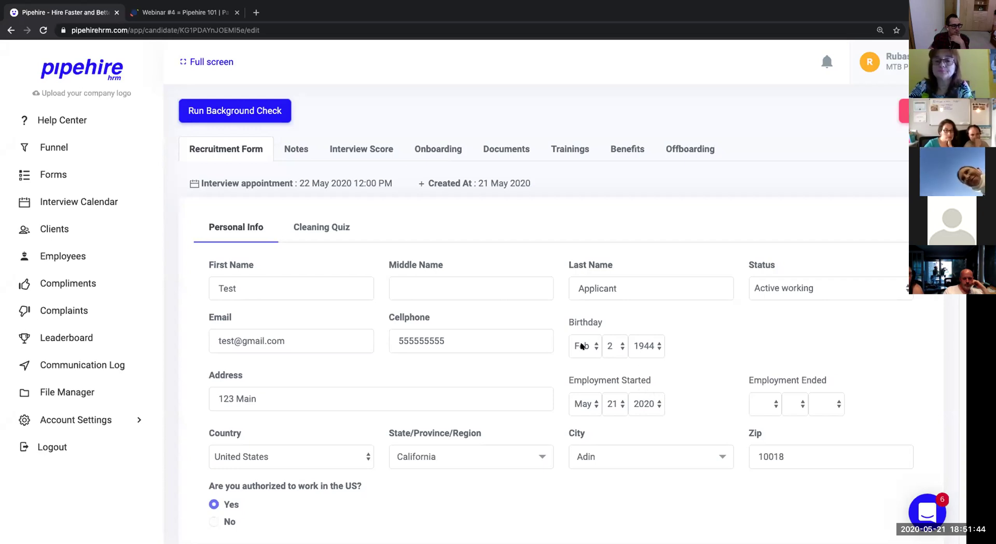
{"action": "left_click", "coordinate": [606, 347]}
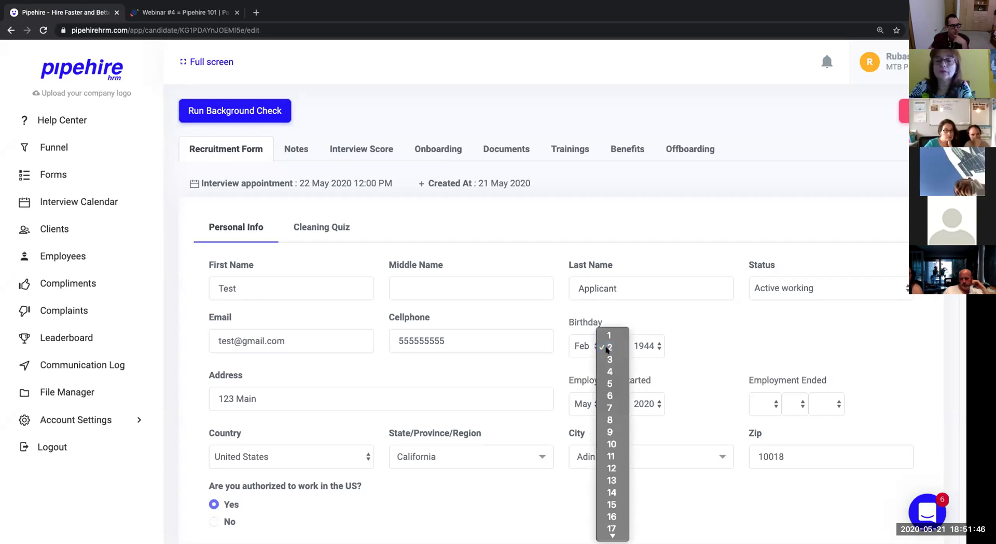
{"action": "left_click", "coordinate": [607, 348]}
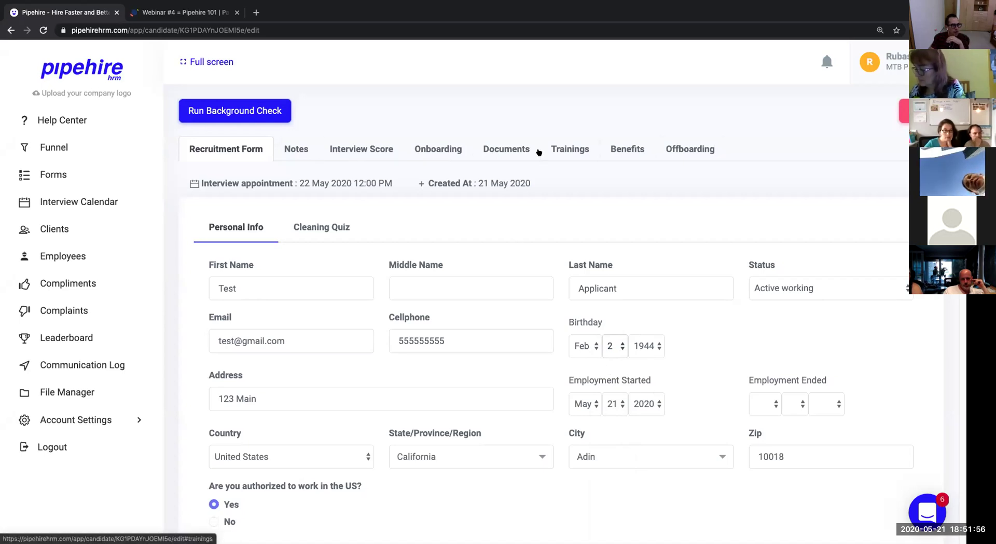
Open the Interview Score tab and highlight the Attendance, Carrer Minded and Trends criteria.
{"action": "left_click", "coordinate": [376, 159]}
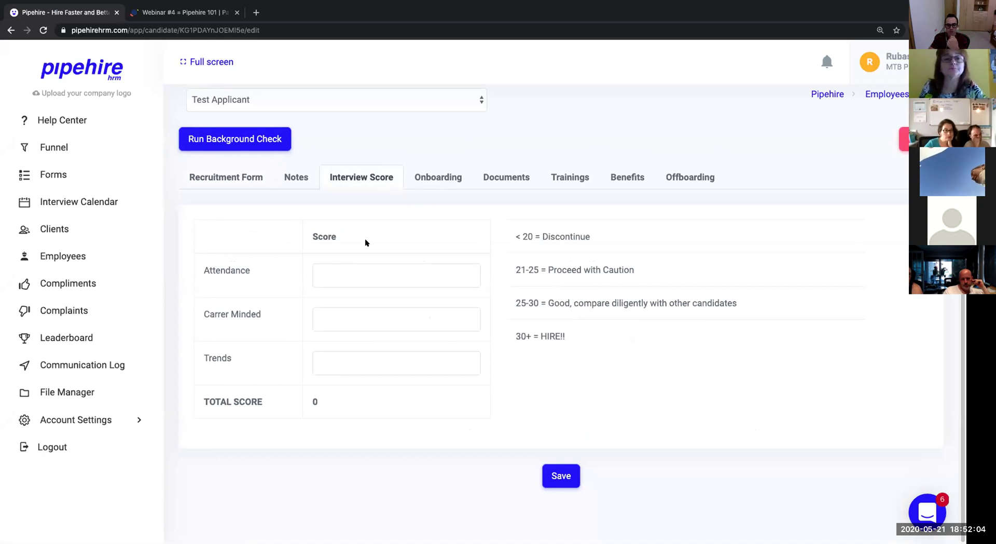
{"action": "double_click", "coordinate": [236, 270]}
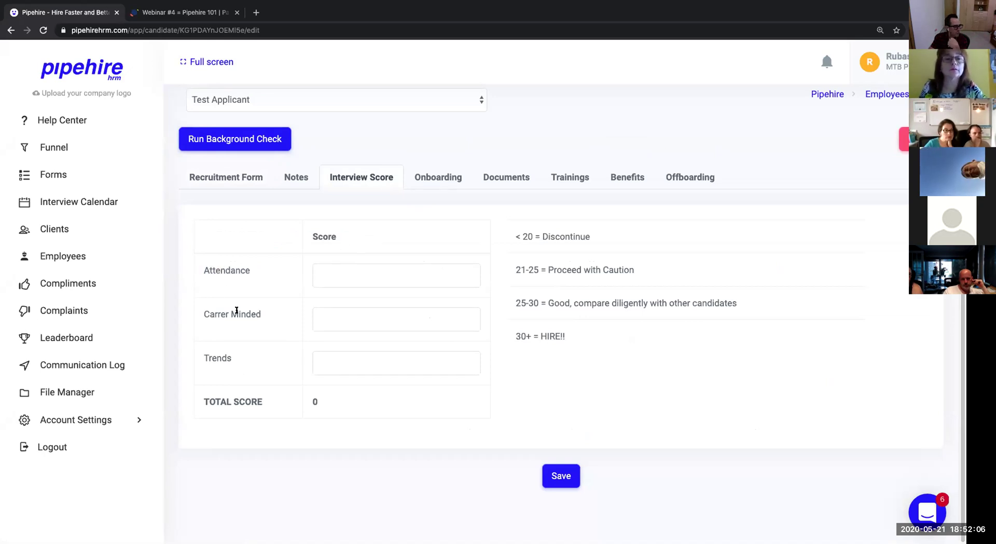
{"action": "triple_click", "coordinate": [233, 311]}
{"action": "left_click_drag", "start_coordinate": [238, 362], "coordinate": [204, 354]}
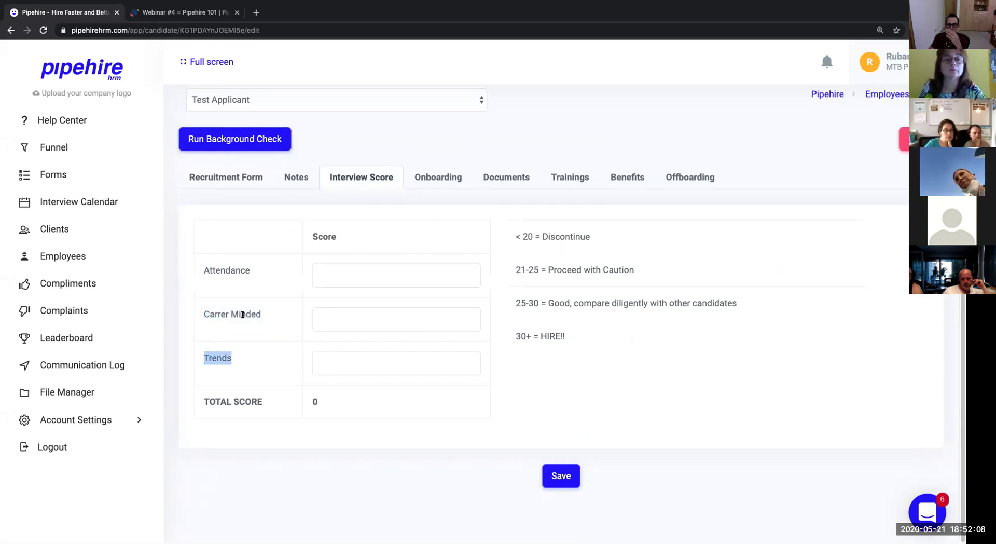
Score Attendance, Carrer Minded and Trends 12 each, totalling 36 in the 30+ HIRE band.
{"action": "left_click", "coordinate": [328, 272]}
{"action": "type", "text": "121"}
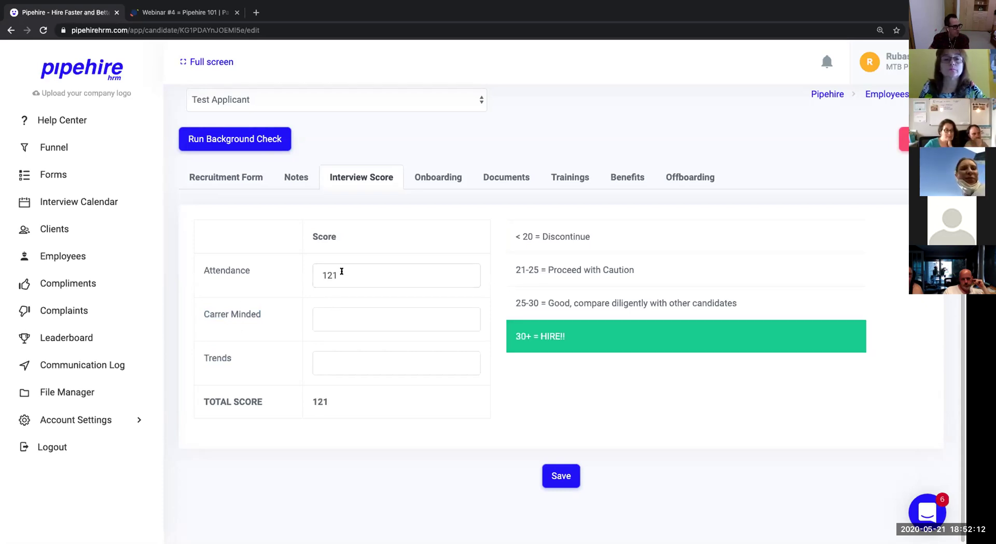
{"action": "key", "text": "BackSpace"}
{"action": "key", "text": "Tab"}
{"action": "type", "text": "1212"}
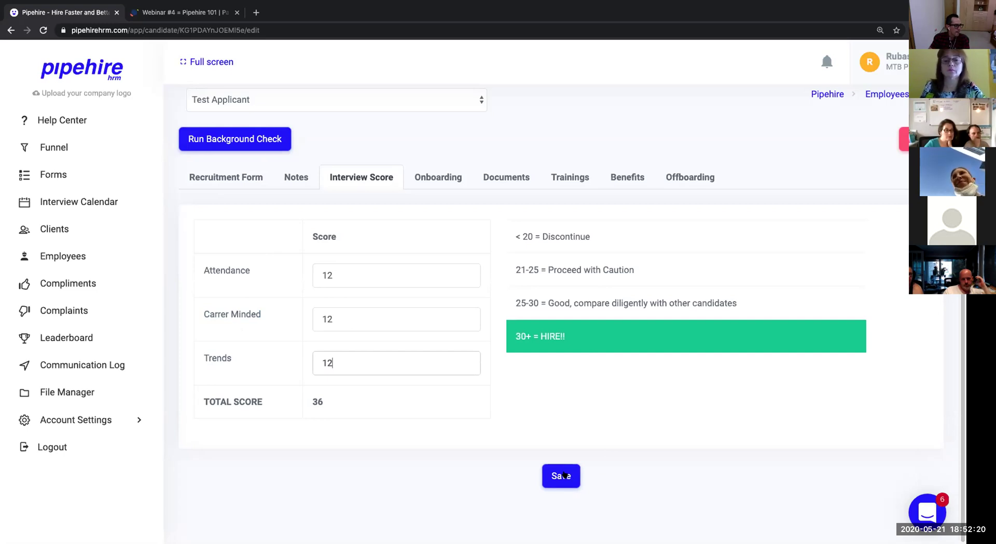
Open the Onboarding tab and scroll through the applicant's checklist.
{"action": "left_click", "coordinate": [444, 182]}
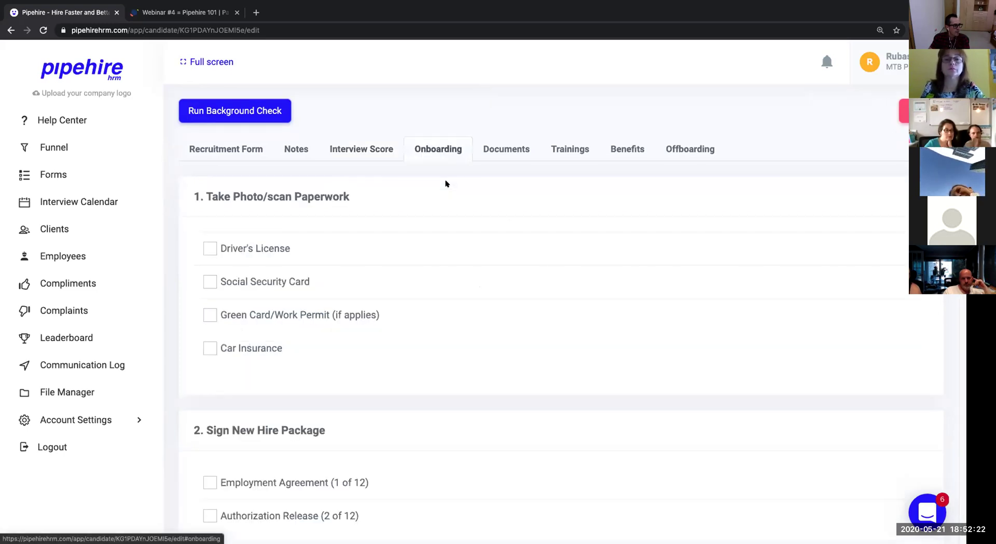
{"action": "scroll", "coordinate": [421, 240], "scroll_direction": "down", "scroll_amount": 15}
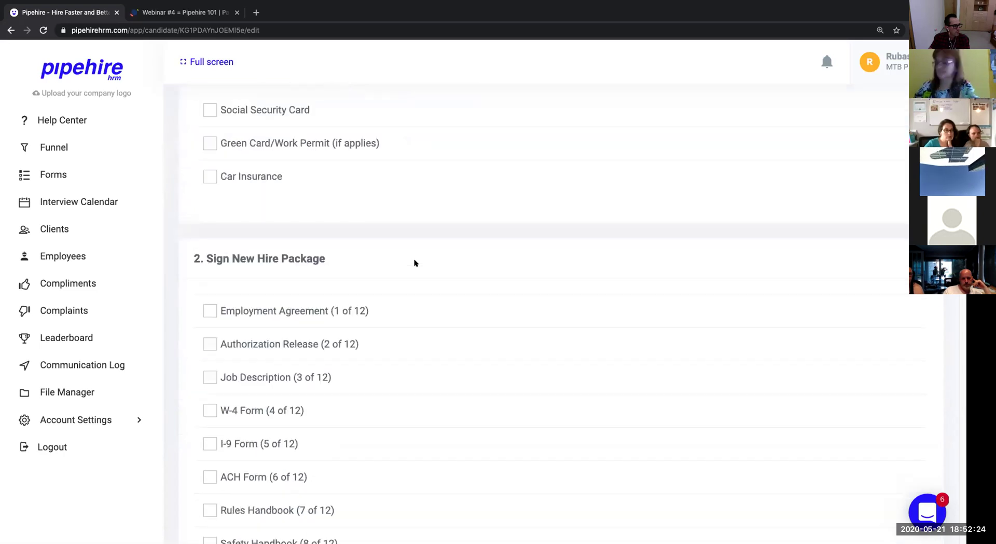
{"action": "scroll", "coordinate": [415, 266], "scroll_direction": "down", "scroll_amount": 7}
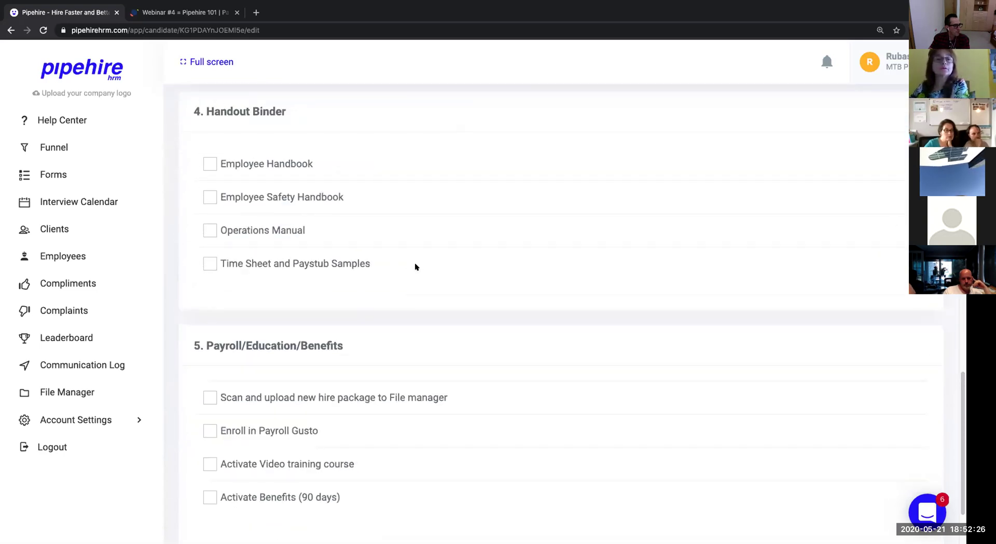
{"action": "scroll", "coordinate": [416, 268], "scroll_direction": "up", "scroll_amount": 20}
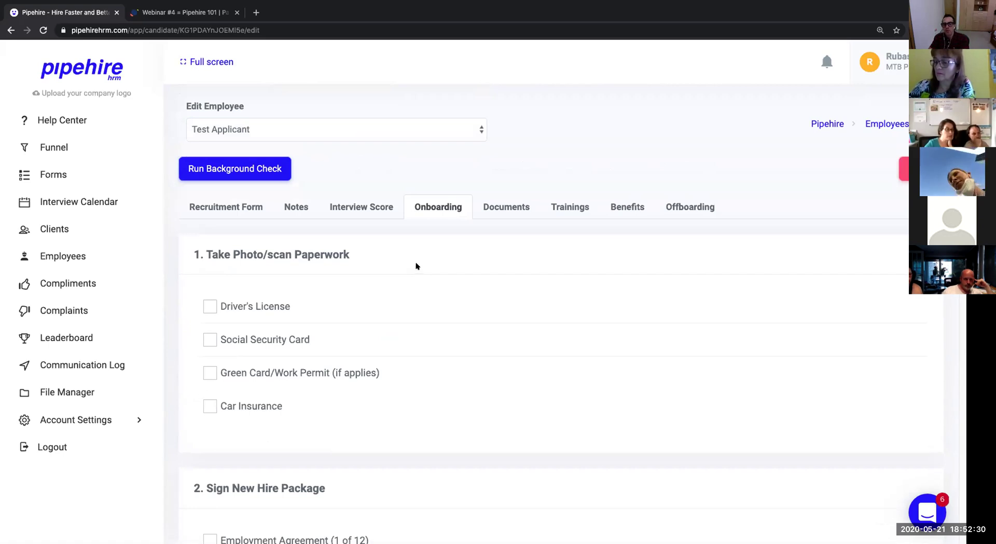
Tick the Driver's License, Social Security Card and Car Insurance paperwork items, then review the checklist.
{"action": "left_click", "coordinate": [210, 306]}
{"action": "left_click", "coordinate": [210, 340]}
{"action": "left_click", "coordinate": [210, 406]}
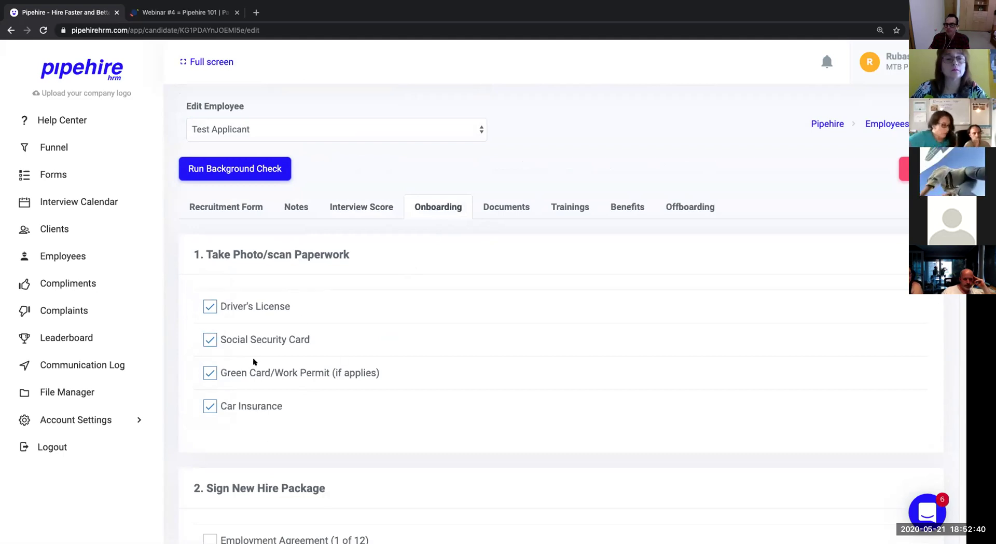
{"action": "scroll", "coordinate": [255, 358], "scroll_direction": "down", "scroll_amount": 3}
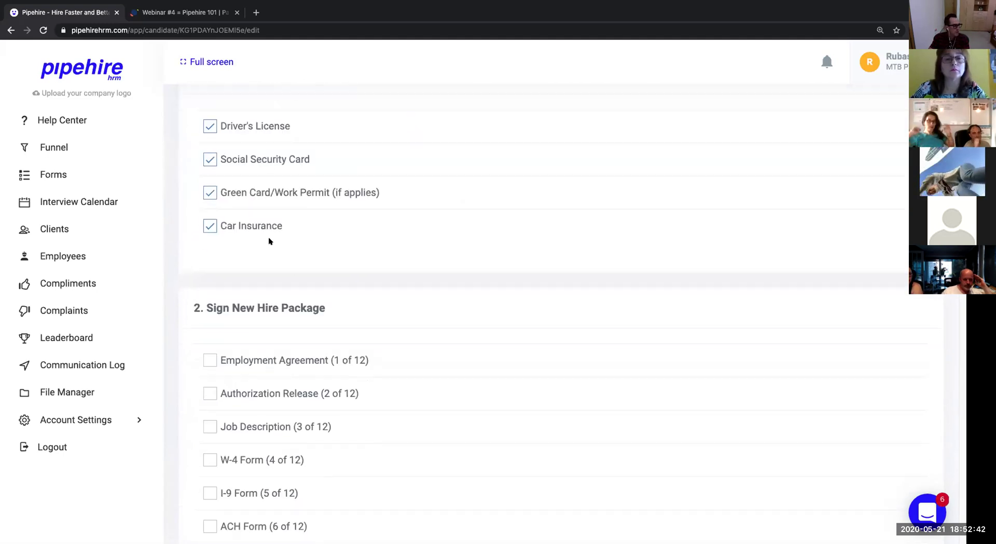
{"action": "scroll", "coordinate": [267, 337], "scroll_direction": "down", "scroll_amount": 5}
{"action": "scroll", "coordinate": [285, 394], "scroll_direction": "down", "scroll_amount": 5}
{"action": "scroll", "coordinate": [325, 378], "scroll_direction": "up", "scroll_amount": 9}
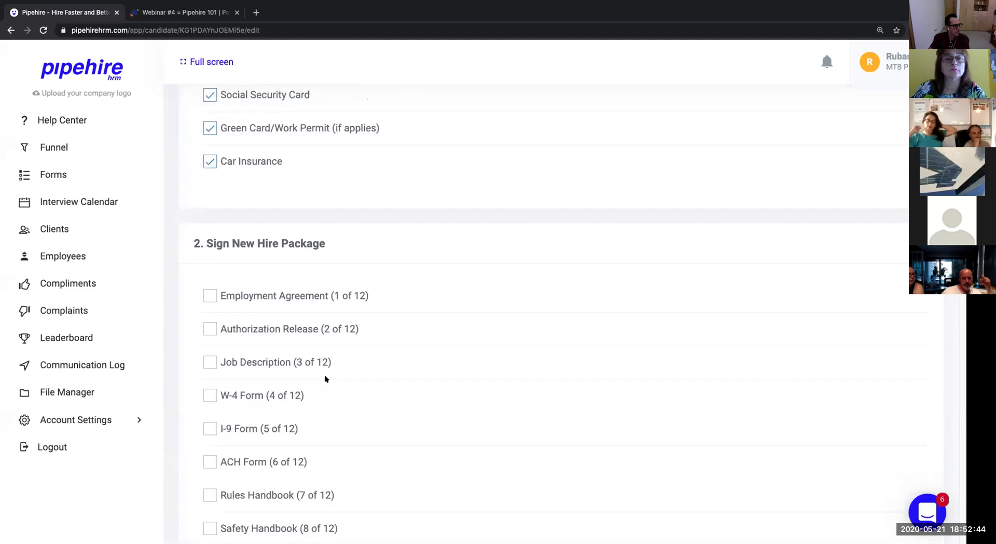
{"action": "scroll", "coordinate": [325, 378], "scroll_direction": "up", "scroll_amount": 5}
On the Documents tab, tick Driver's License with expiration 7/1/2021 and save the checklist.
{"action": "left_click", "coordinate": [517, 210]}
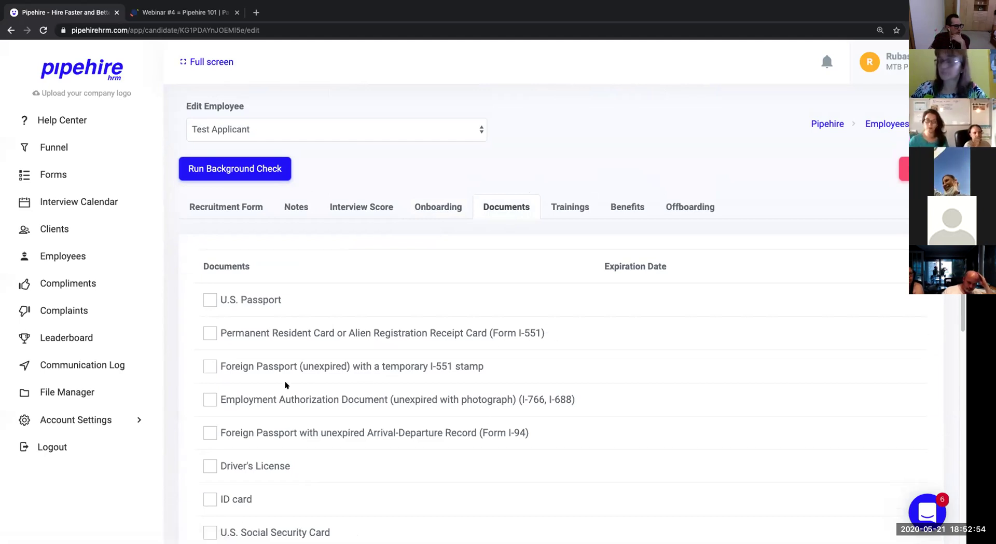
{"action": "scroll", "coordinate": [285, 384], "scroll_direction": "down", "scroll_amount": 3}
{"action": "left_click", "coordinate": [210, 287]}
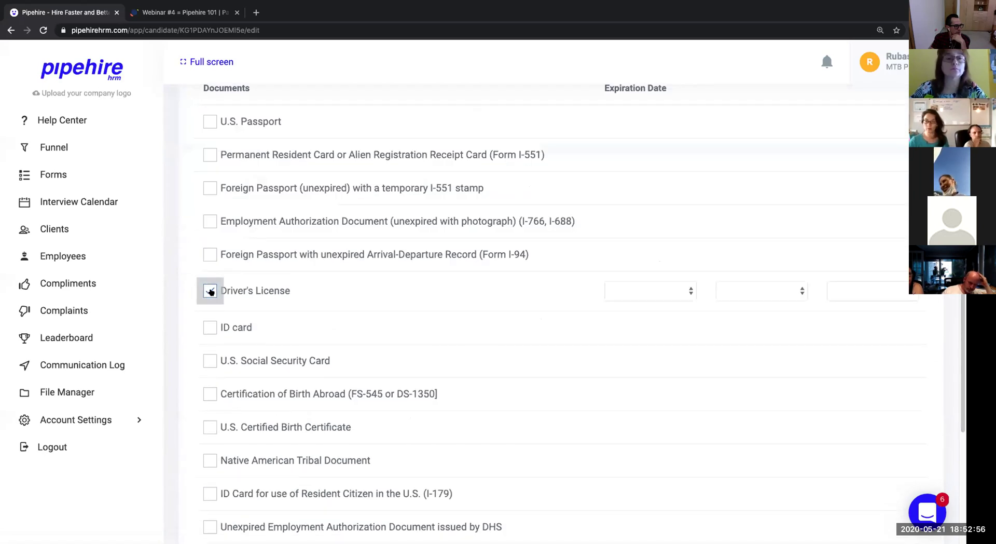
{"action": "left_click", "coordinate": [655, 290]}
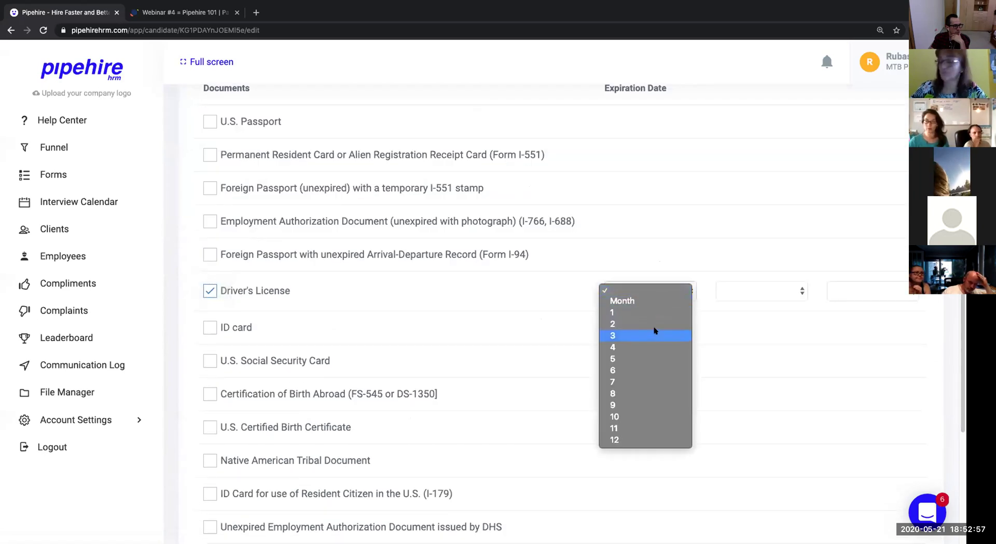
{"action": "left_click", "coordinate": [651, 382]}
{"action": "left_click", "coordinate": [747, 292]}
{"action": "left_click", "coordinate": [747, 312]}
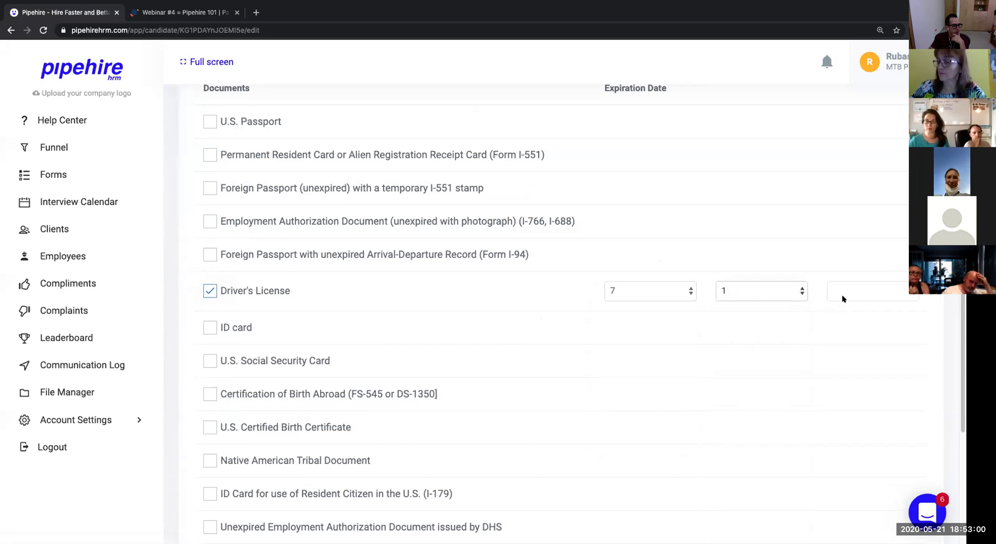
{"action": "left_click", "coordinate": [866, 290]}
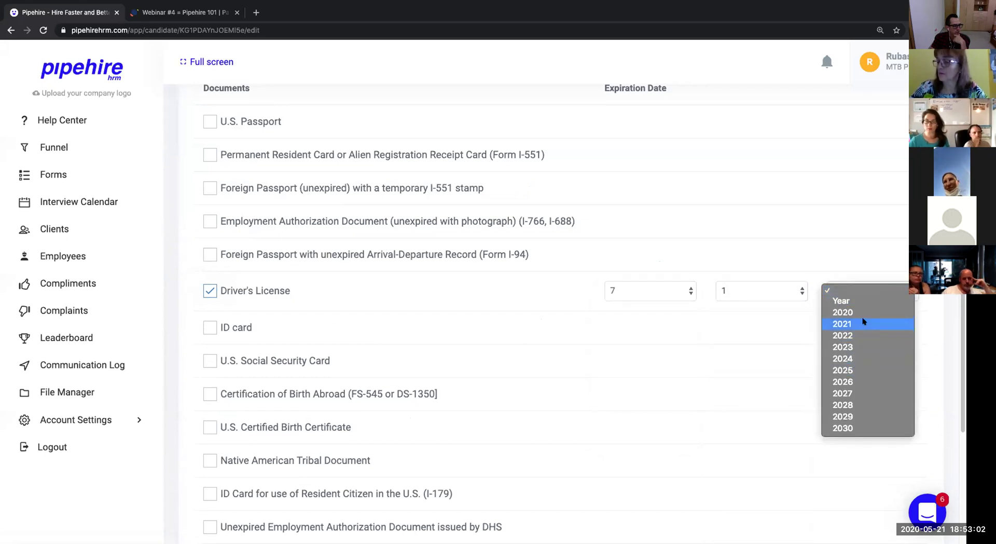
{"action": "left_click", "coordinate": [862, 323]}
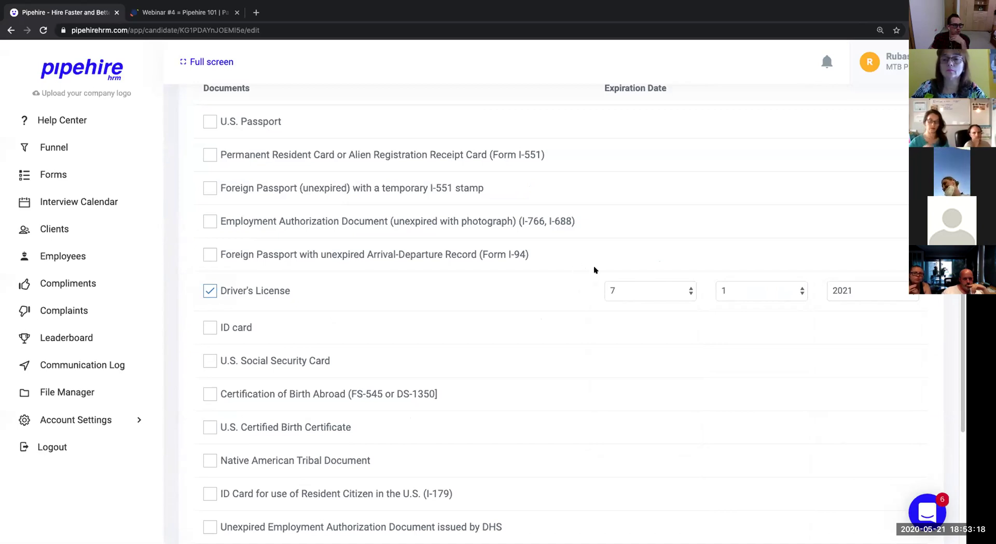
{"action": "scroll", "coordinate": [689, 344], "scroll_direction": "down", "scroll_amount": 4}
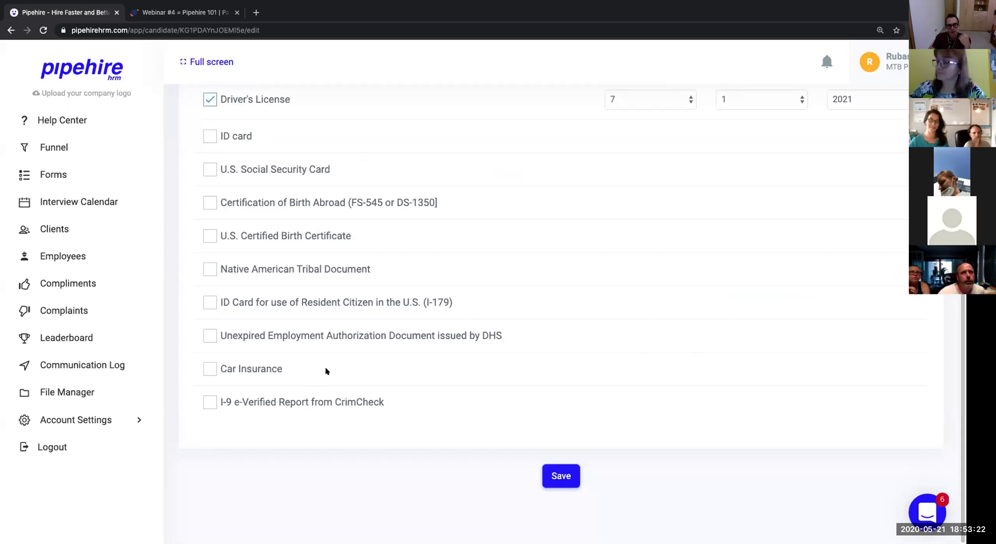
{"action": "left_click", "coordinate": [572, 483]}
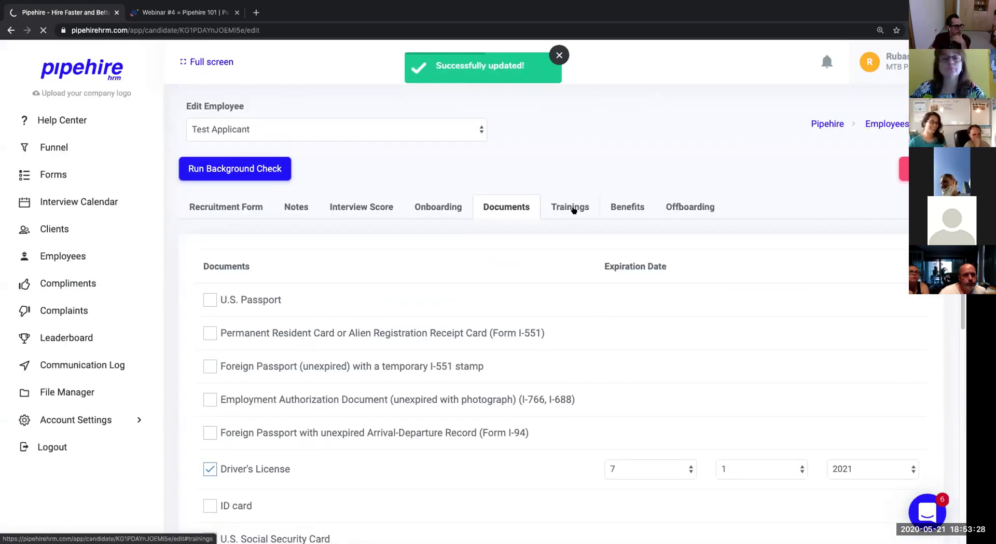
On the Trainings tab, tick Yearly retraining, Train the trainer, testin cuarto, HTC and GBAC.
{"action": "left_click", "coordinate": [574, 208]}
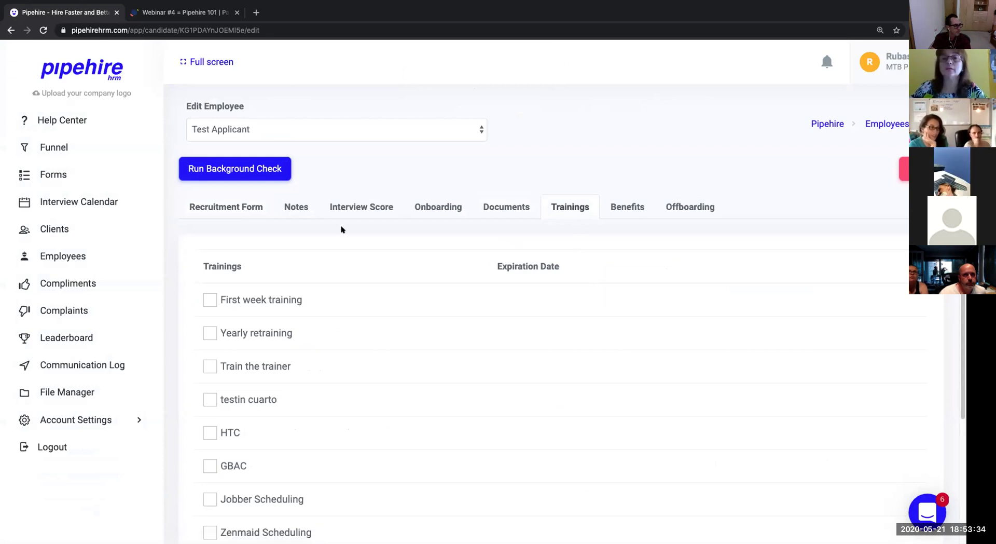
{"action": "scroll", "coordinate": [340, 226], "scroll_direction": "down", "scroll_amount": 2}
{"action": "scroll", "coordinate": [212, 472], "scroll_direction": "down", "scroll_amount": 2}
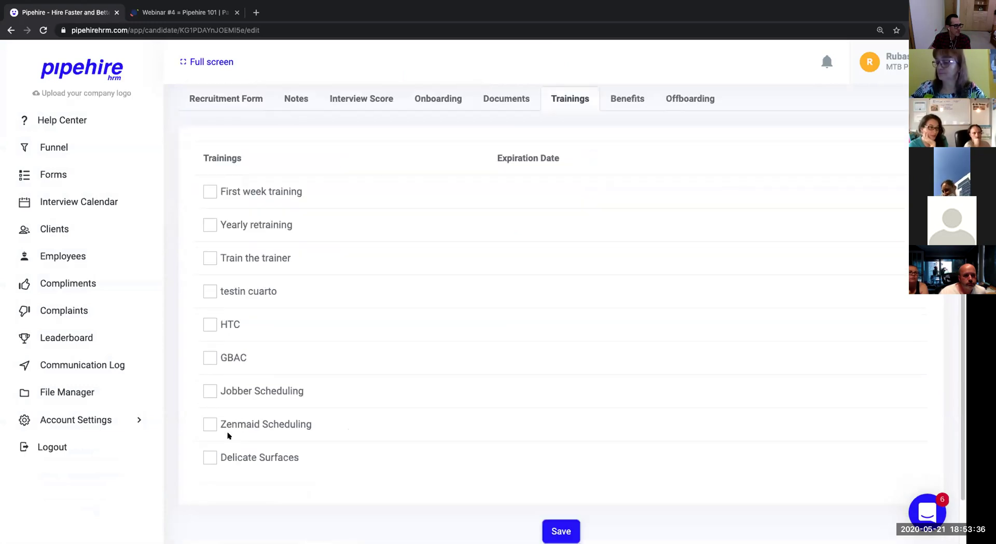
{"action": "left_click", "coordinate": [210, 226]}
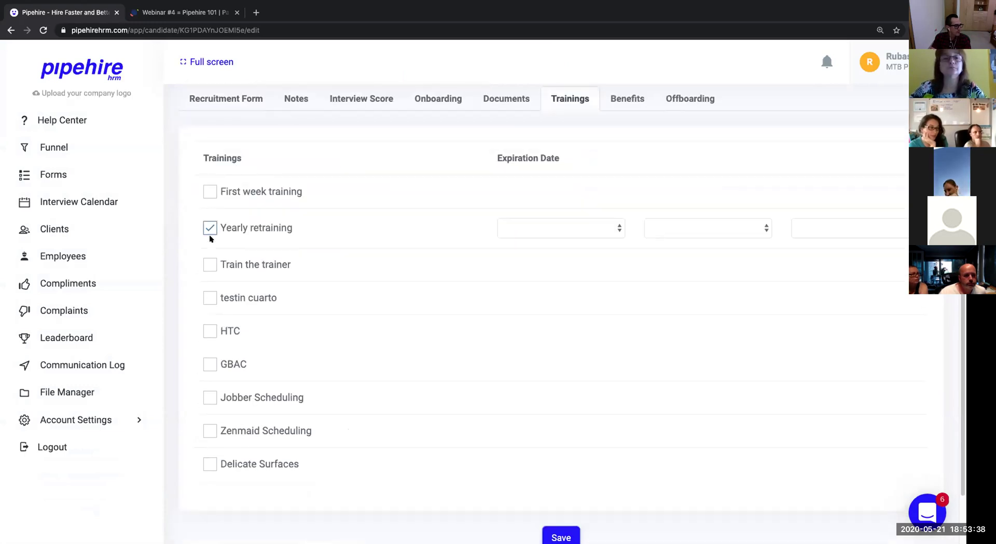
{"action": "left_click", "coordinate": [208, 265]}
{"action": "left_click", "coordinate": [204, 304]}
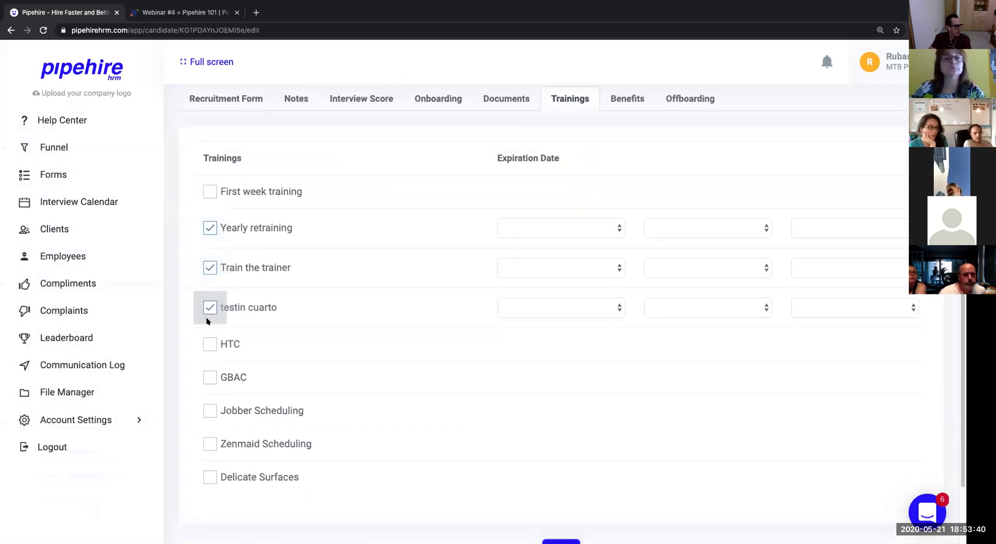
{"action": "left_click", "coordinate": [207, 344]}
{"action": "left_click", "coordinate": [204, 385]}
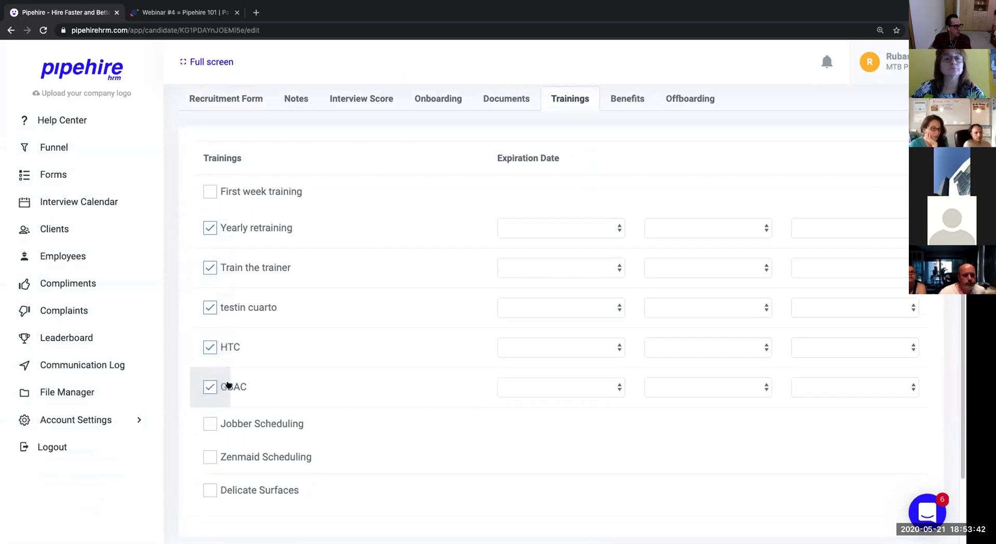
Set Yearly retraining's expiration month to 6.
{"action": "left_click", "coordinate": [608, 229]}
{"action": "left_click", "coordinate": [721, 227]}
{"action": "left_click", "coordinate": [609, 236]}
{"action": "left_click", "coordinate": [607, 310]}
{"action": "left_click", "coordinate": [515, 347]}
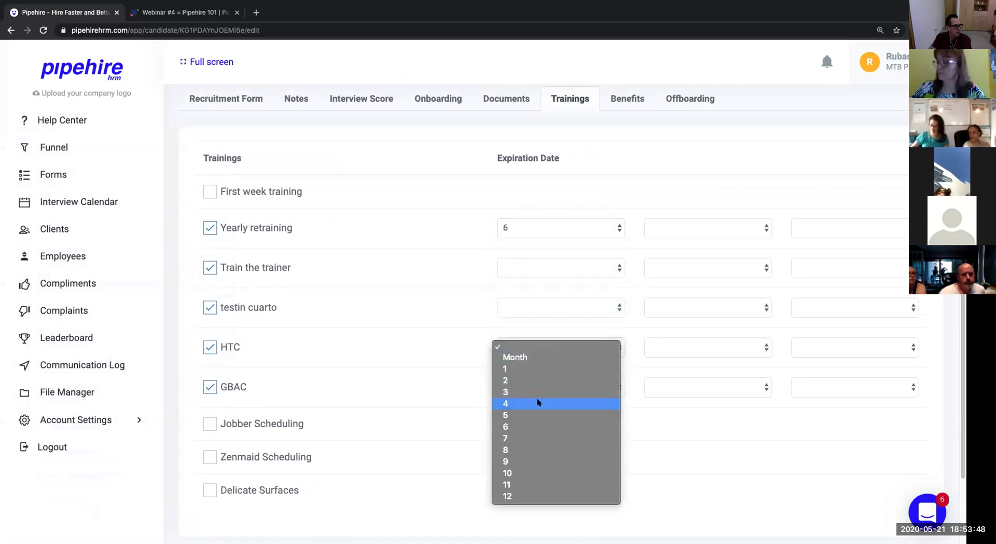
{"action": "left_click", "coordinate": [412, 383]}
Give GBAC an expiration date of 4/1/2021.
{"action": "left_click", "coordinate": [562, 388]}
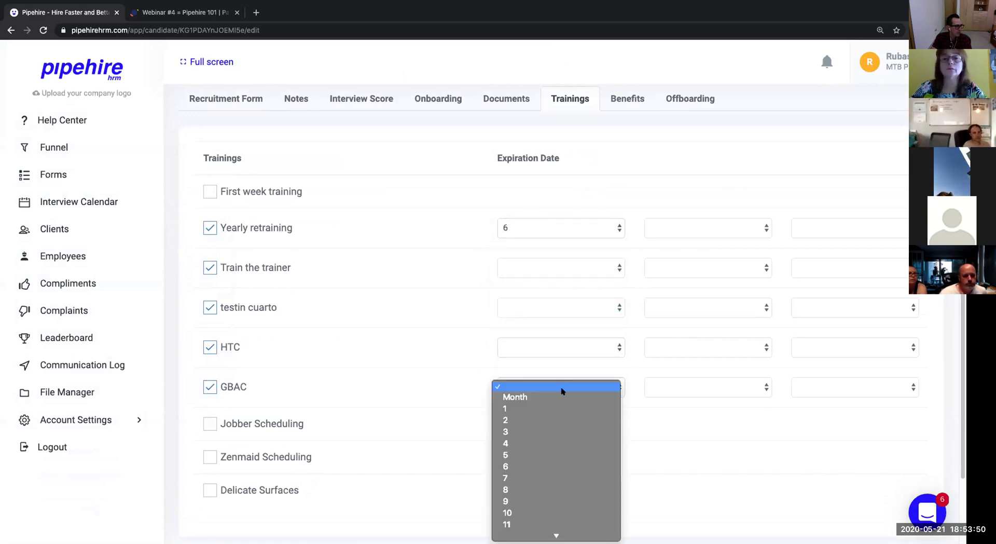
{"action": "left_click", "coordinate": [544, 440]}
{"action": "left_click", "coordinate": [674, 386]}
{"action": "left_click", "coordinate": [669, 408]}
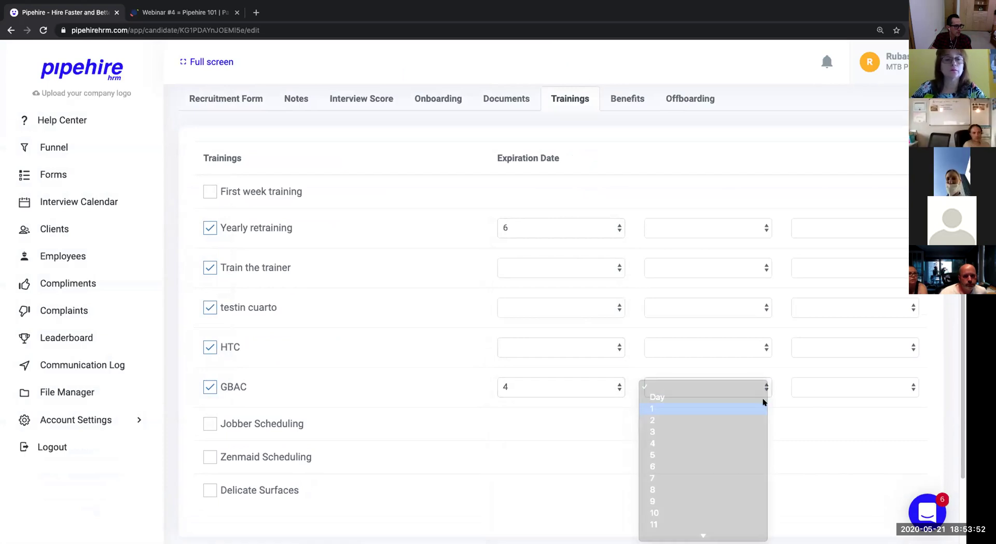
{"action": "left_click", "coordinate": [830, 387]}
{"action": "left_click", "coordinate": [818, 421]}
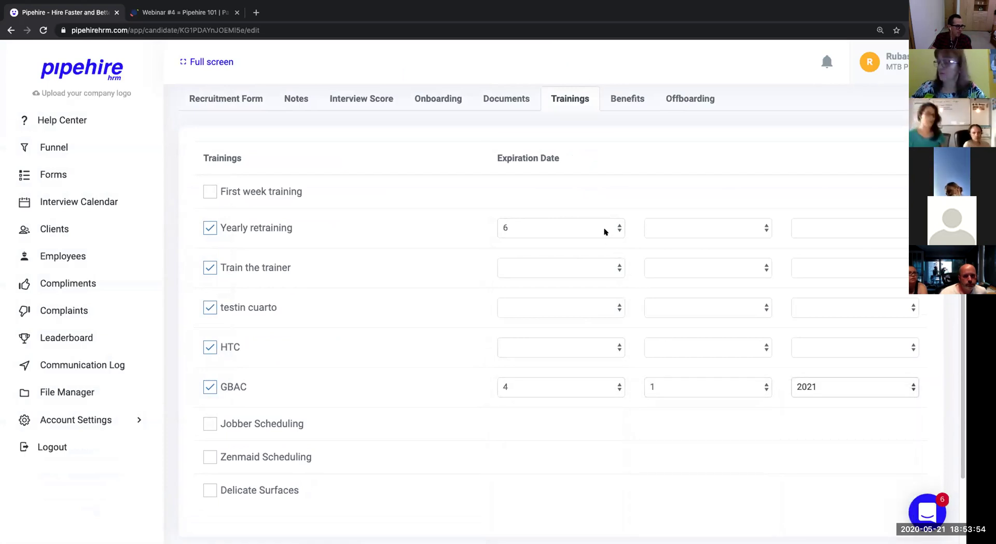
Reset Yearly retraining's expiration month to blank.
{"action": "left_click", "coordinate": [605, 231]}
{"action": "left_click", "coordinate": [602, 149]}
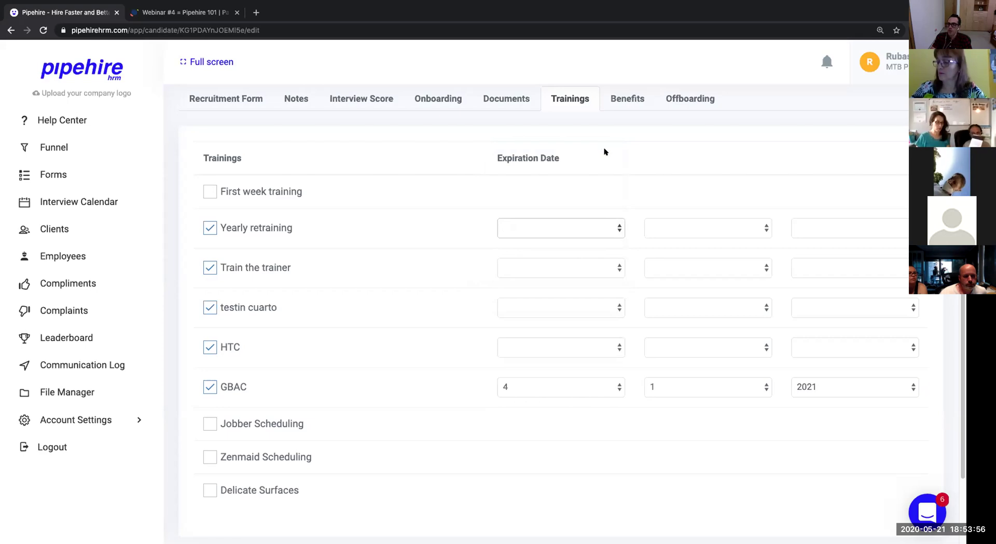
{"action": "scroll", "coordinate": [605, 149], "scroll_direction": "up", "scroll_amount": 1}
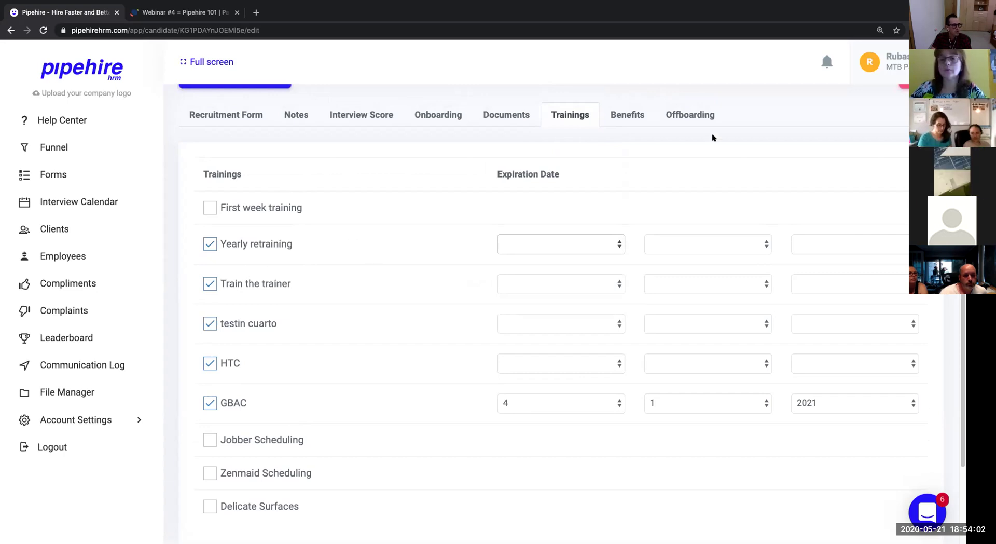
Show the applicant's Benefits tab, then expand Account Settings in the sidebar.
{"action": "left_click", "coordinate": [628, 118]}
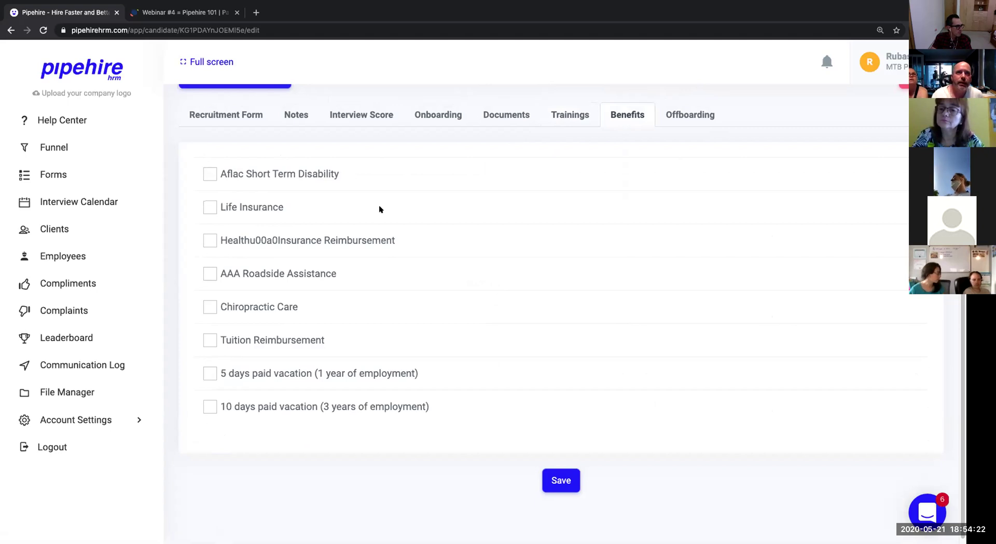
{"action": "left_click", "coordinate": [90, 422]}
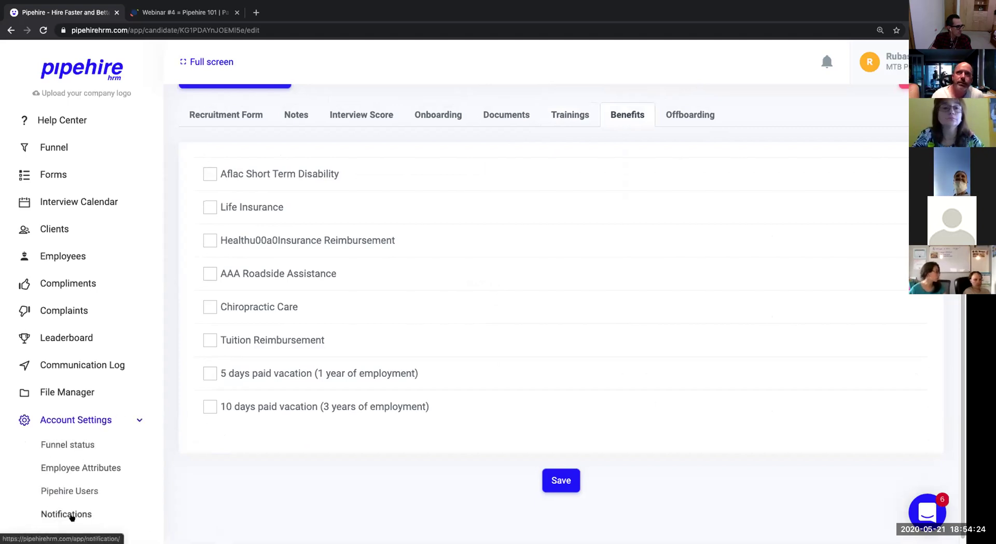
In Employee Attributes > Documents, drag U.S. Passport below Permanent Resident Card.
{"action": "left_click", "coordinate": [81, 468]}
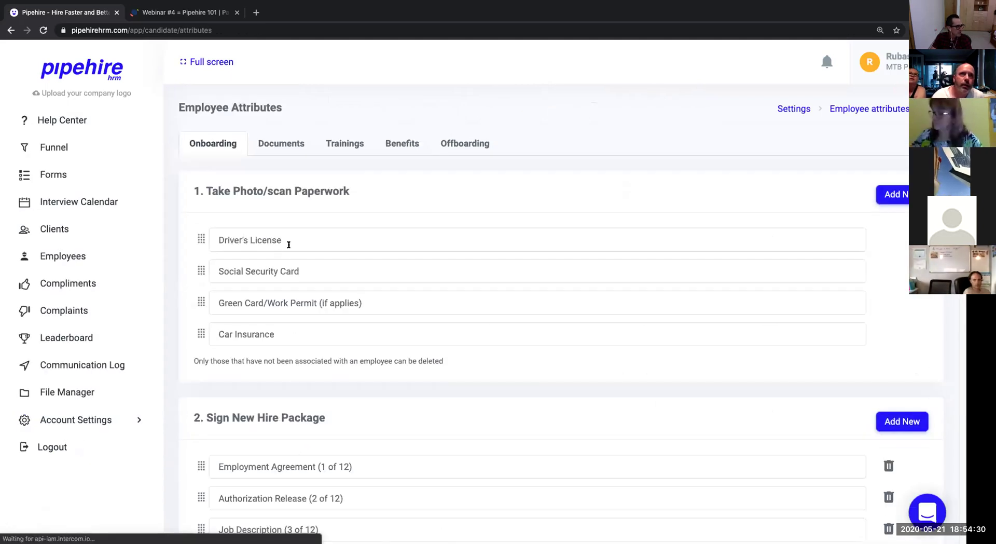
{"action": "triple_click", "coordinate": [287, 241]}
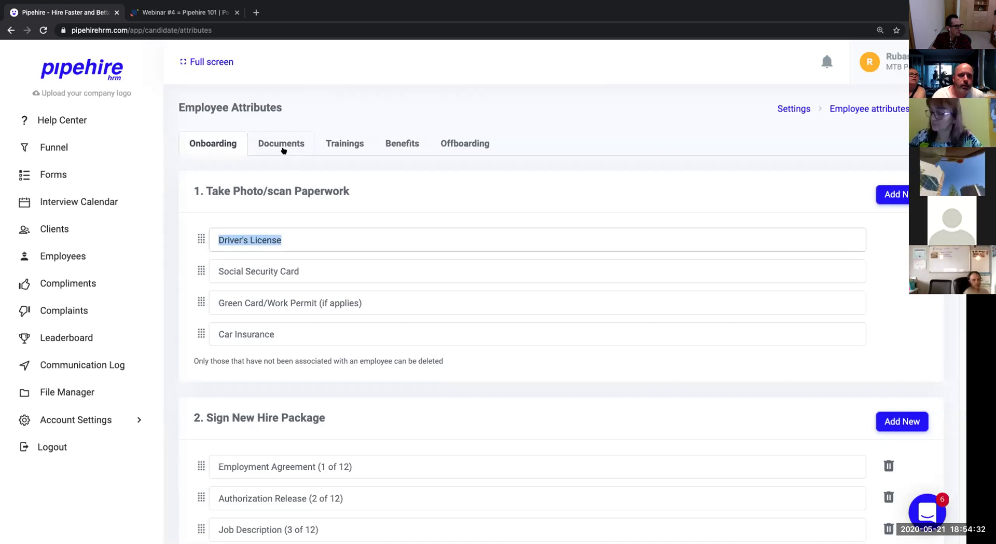
{"action": "left_click", "coordinate": [283, 150]}
{"action": "triple_click", "coordinate": [325, 231]}
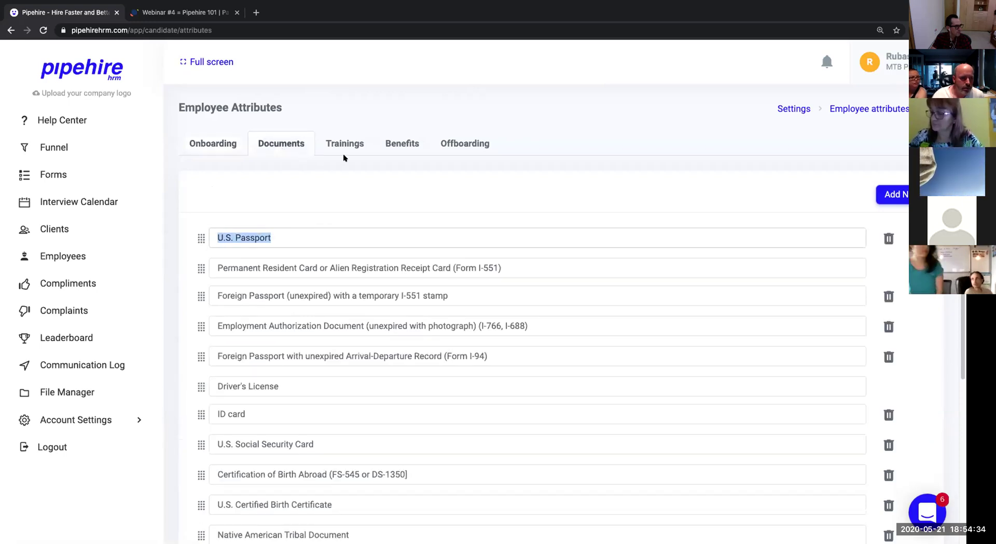
{"action": "left_click_drag", "start_coordinate": [200, 238], "coordinate": [197, 276]}
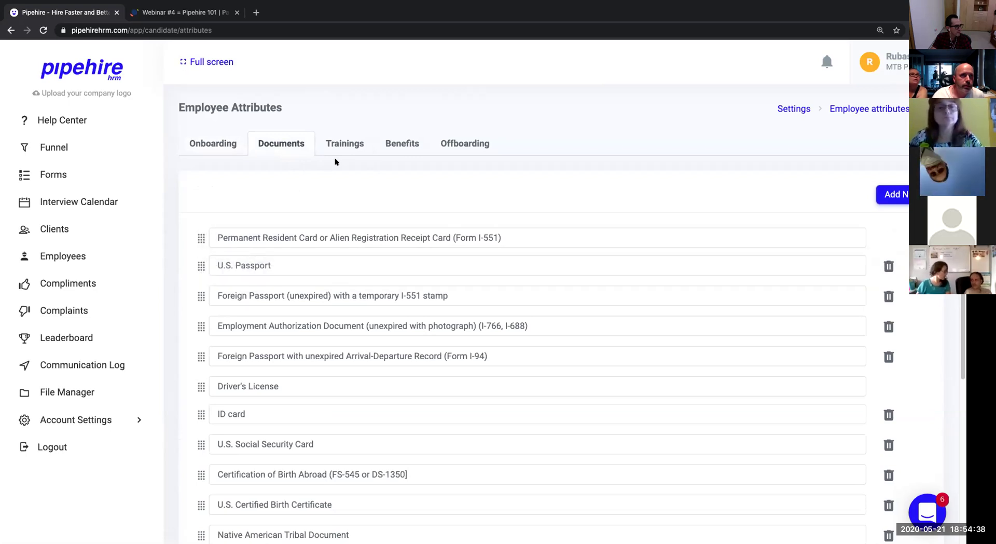
Browse the Trainings, Benefits and Offboarding lists, then return to Documents.
{"action": "left_click", "coordinate": [345, 148]}
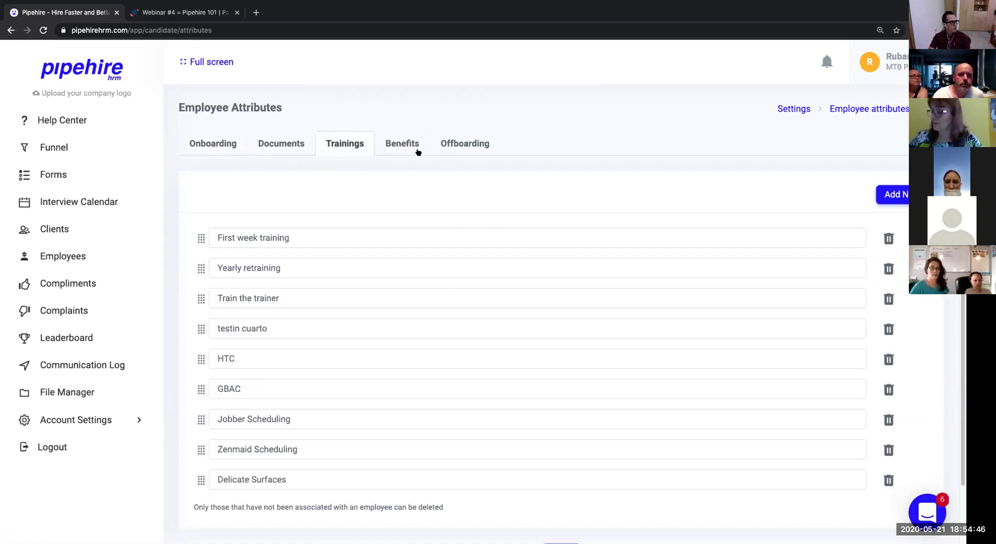
{"action": "left_click", "coordinate": [396, 147]}
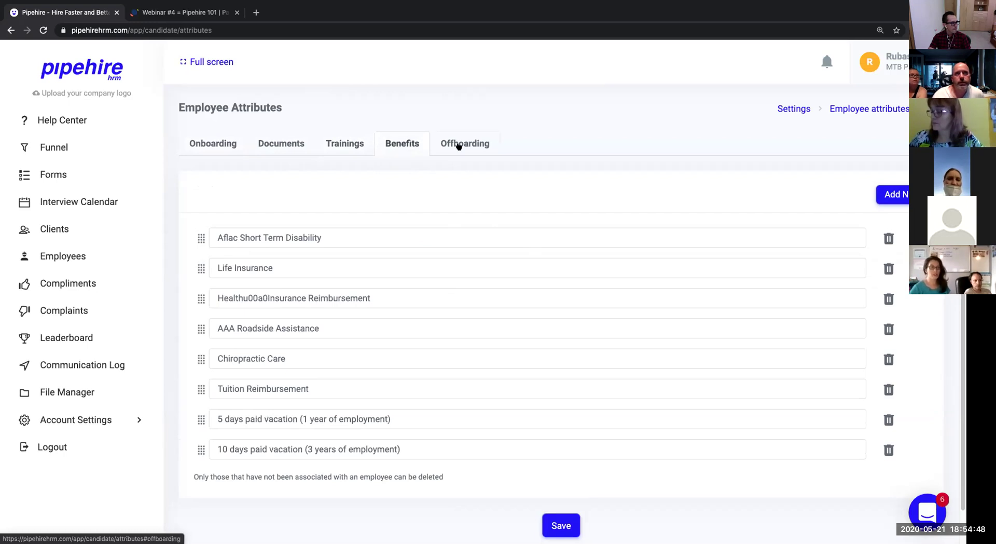
{"action": "left_click", "coordinate": [458, 147]}
{"action": "left_click", "coordinate": [397, 145]}
{"action": "left_click", "coordinate": [345, 147]}
{"action": "left_click", "coordinate": [281, 144]}
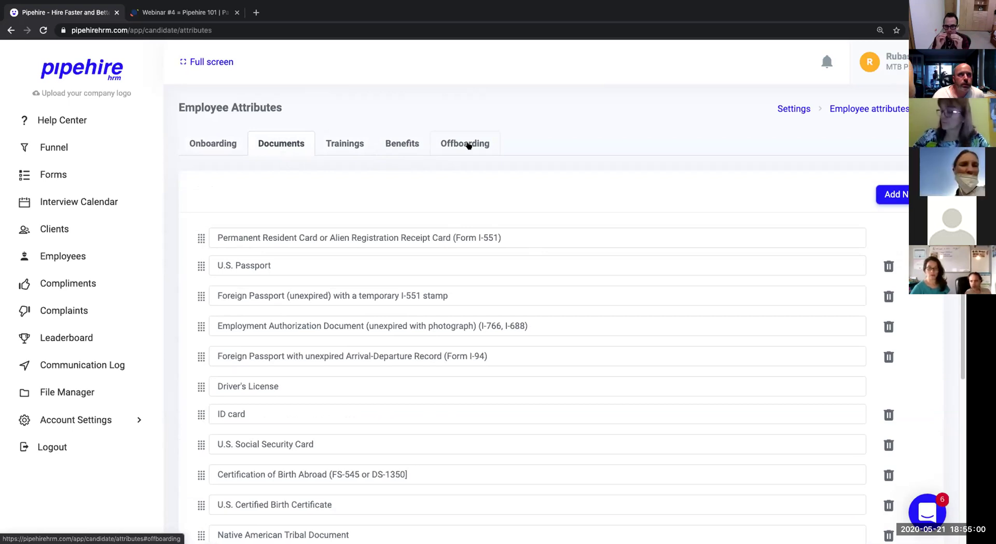
Save the reordered employee attributes.
{"action": "scroll", "coordinate": [429, 278], "scroll_direction": "down", "scroll_amount": 5}
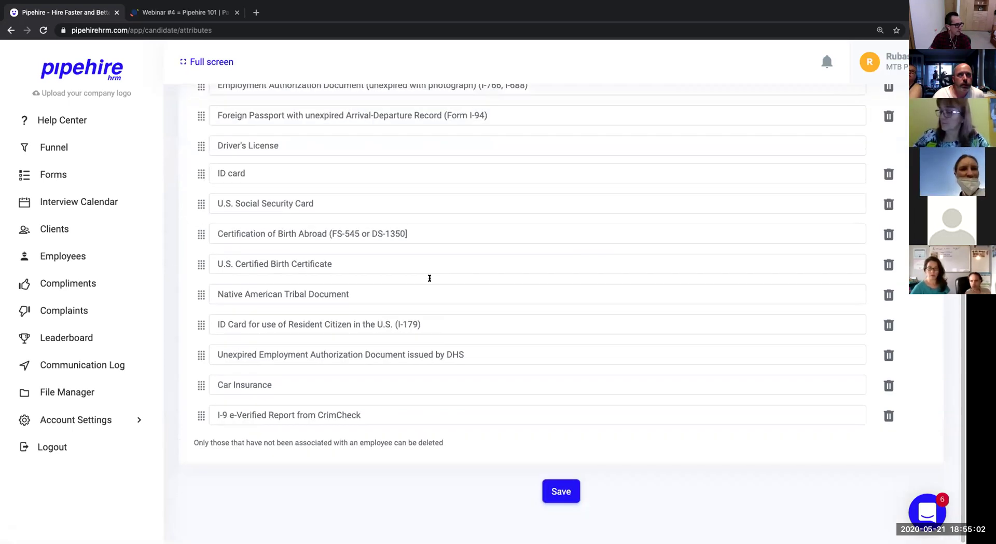
{"action": "left_click", "coordinate": [554, 488]}
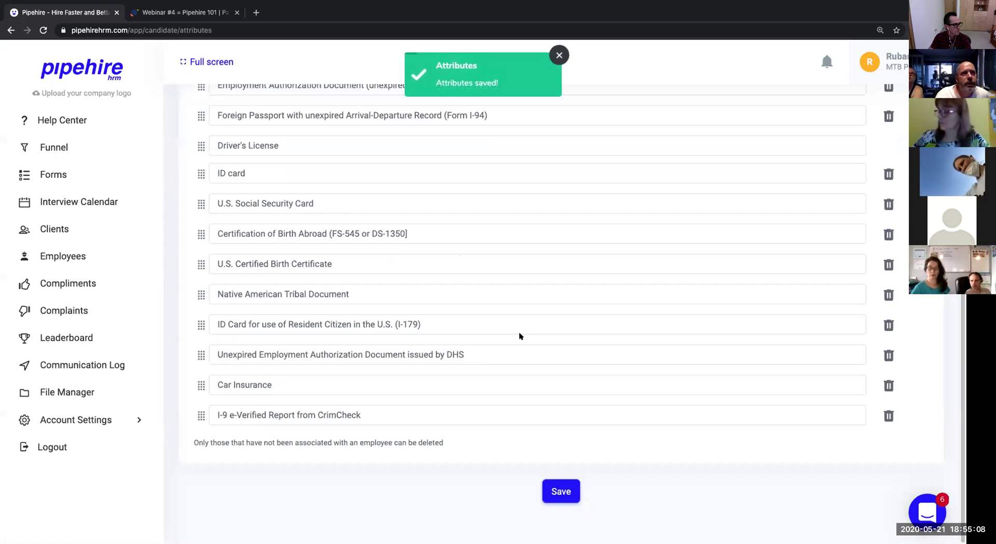
{"action": "left_click", "coordinate": [129, 420]}
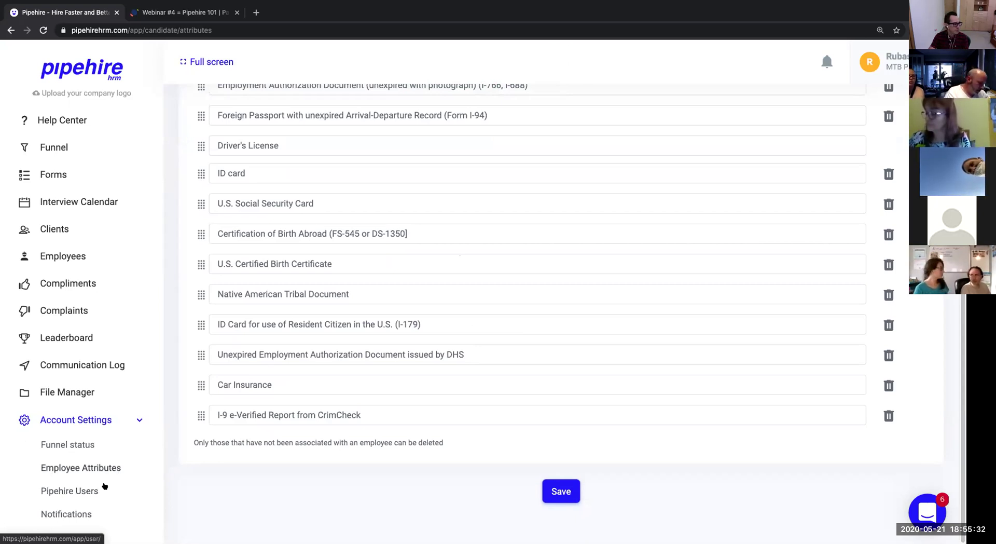
Review the Notifications settings with every reminder On, then switch to the Webinar #4 slides.
{"action": "left_click", "coordinate": [75, 514]}
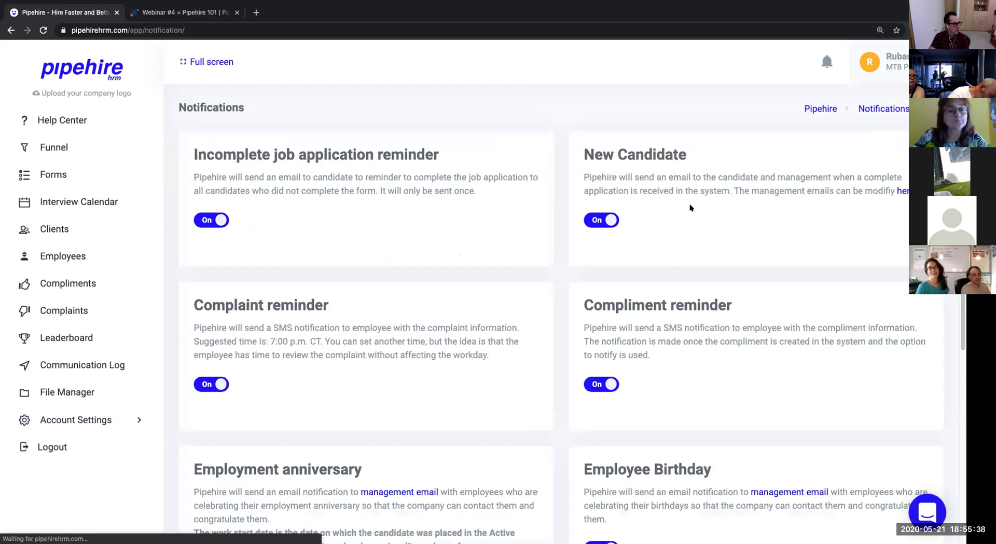
{"action": "scroll", "coordinate": [652, 253], "scroll_direction": "down", "scroll_amount": 2}
{"action": "scroll", "coordinate": [651, 270], "scroll_direction": "down", "scroll_amount": 5}
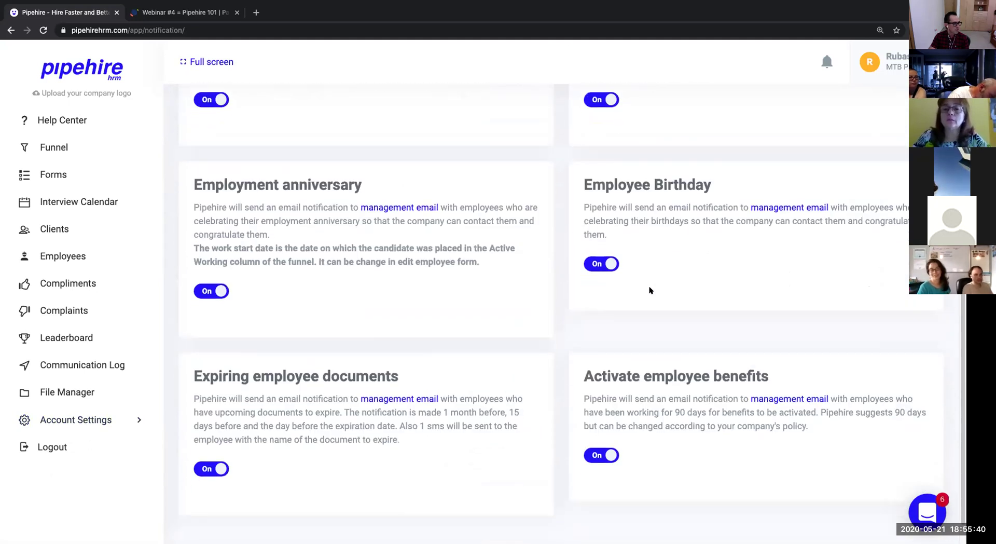
{"action": "scroll", "coordinate": [650, 290], "scroll_direction": "up", "scroll_amount": 7}
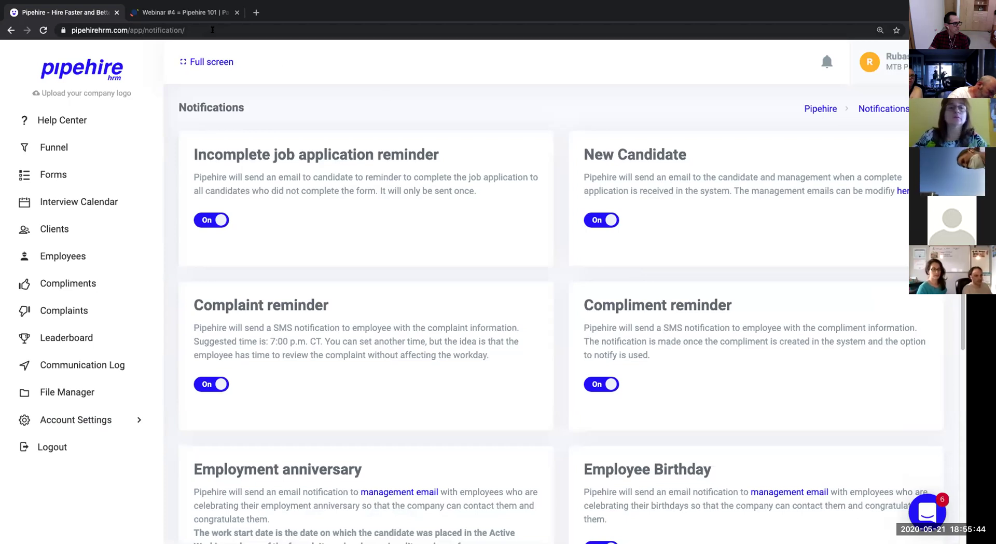
{"action": "left_click", "coordinate": [189, 13]}
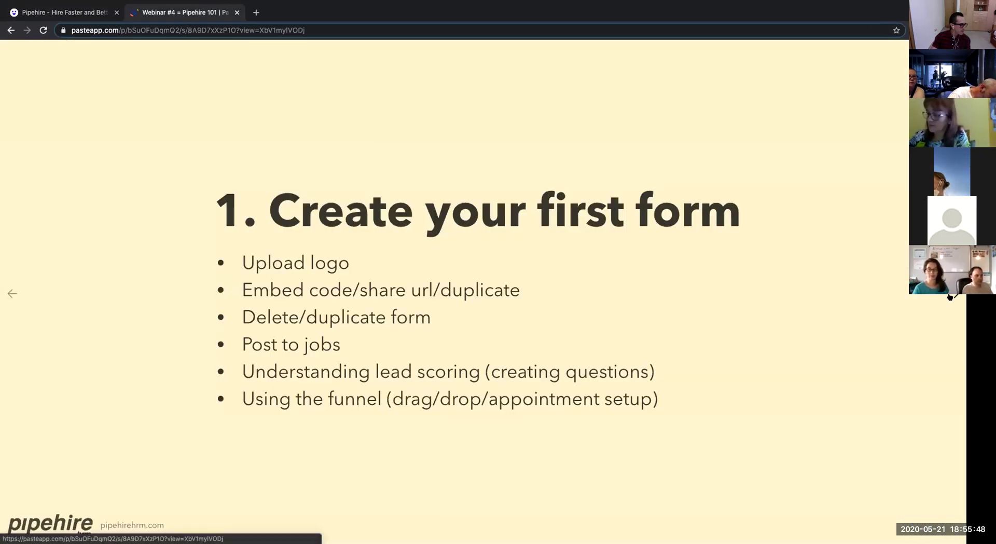
Advance the slides through Candidates/Employees to Q & A's, then return to Pipehire.
{"action": "left_click", "coordinate": [950, 296]}
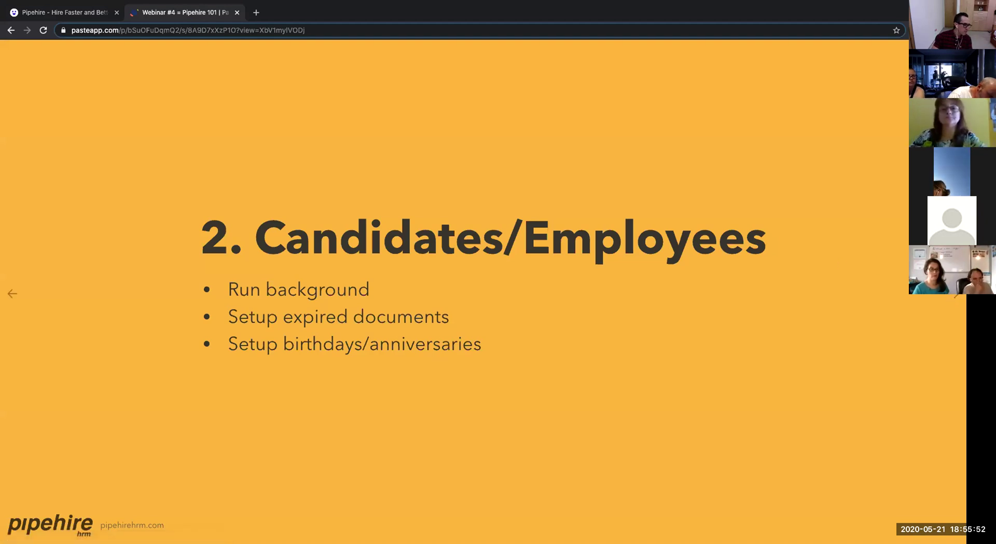
{"action": "left_click", "coordinate": [952, 295]}
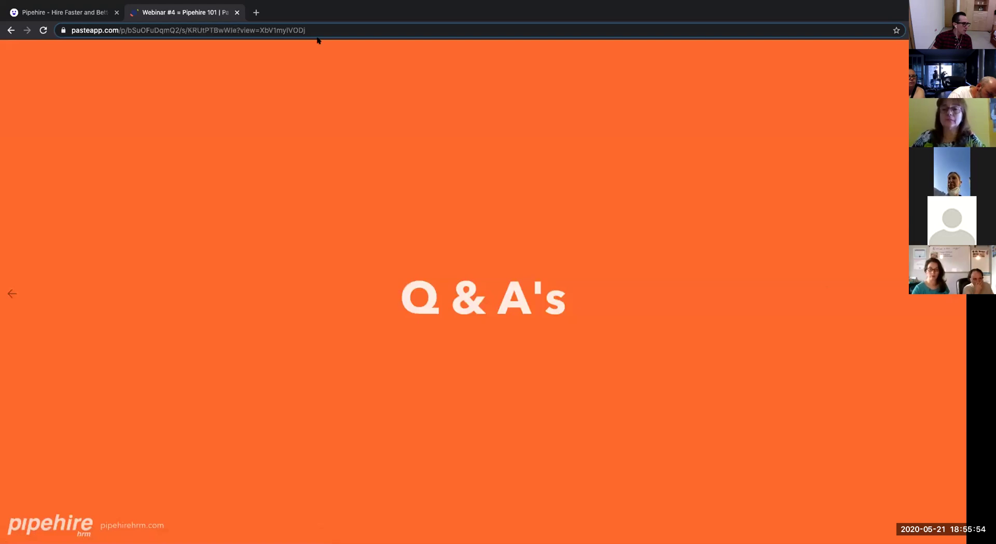
{"action": "left_click", "coordinate": [92, 12]}
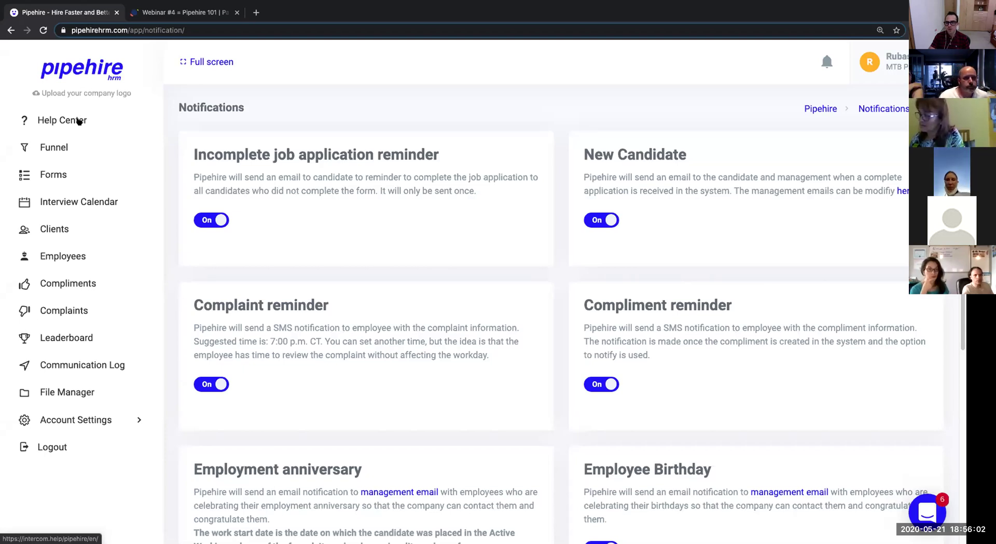
Open the Funnel page for the Full Time Housekeeper form.
{"action": "left_click", "coordinate": [56, 145]}
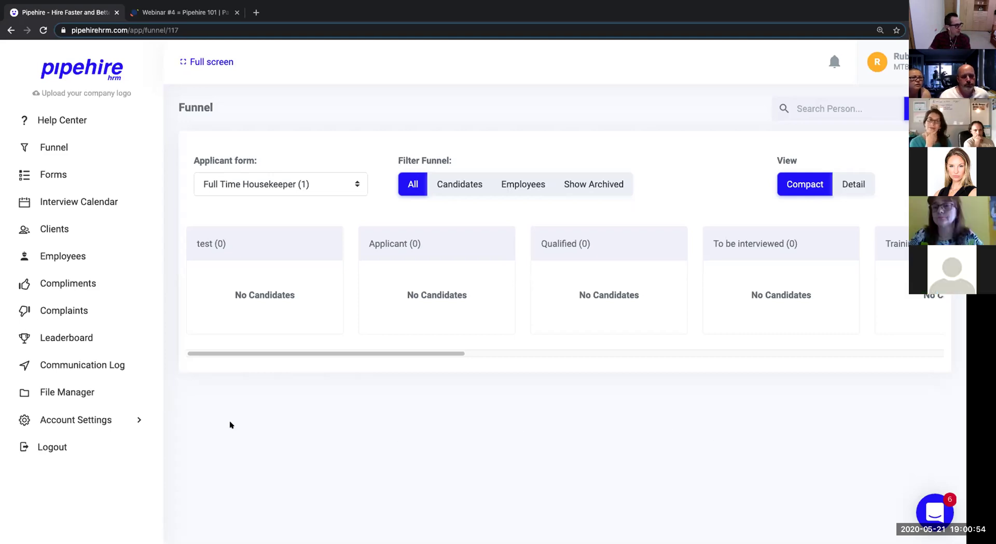
Open File Manager and one employee's folder under the MTB Passion root.
{"action": "left_click", "coordinate": [86, 389]}
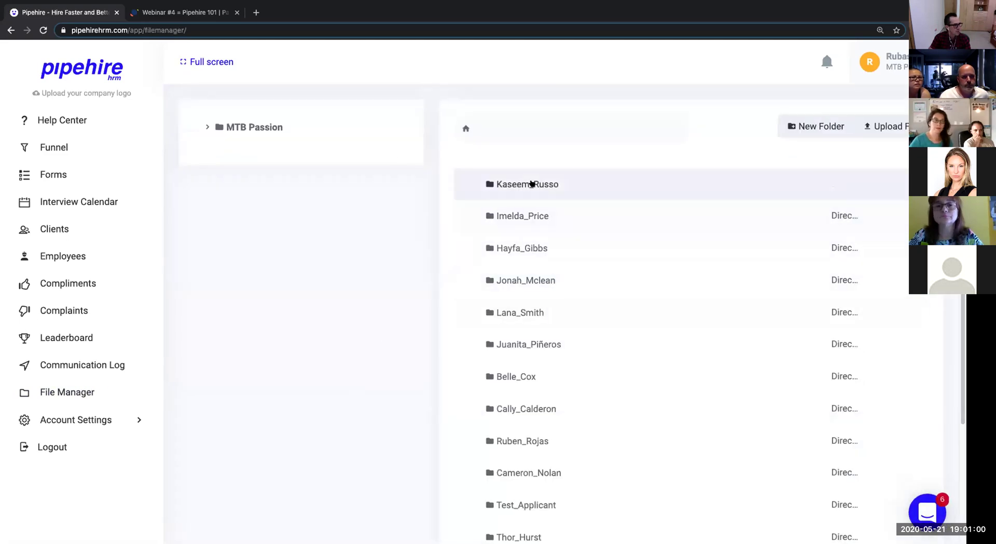
{"action": "left_click", "coordinate": [532, 184]}
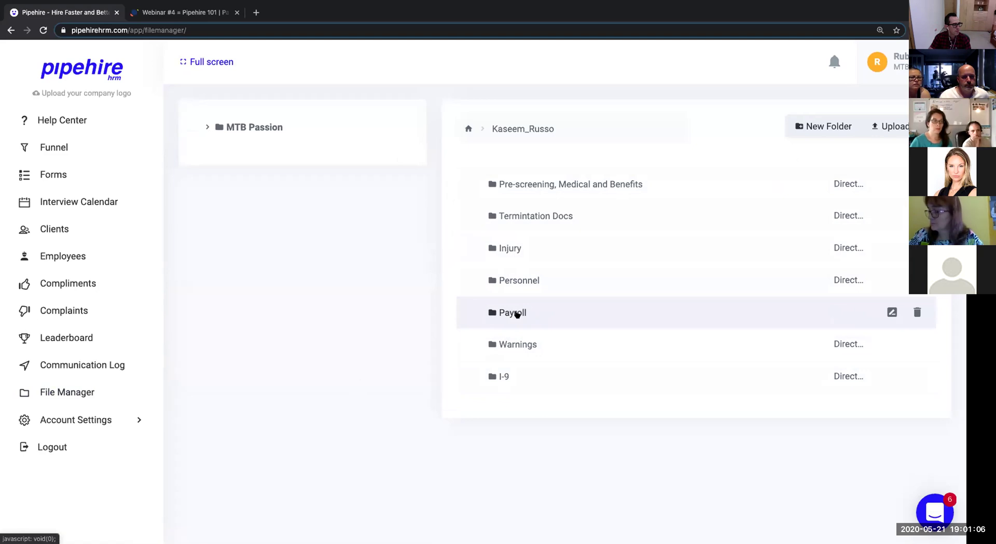
Create a subfolder named 'New Hire' in the employee's folder.
{"action": "left_click", "coordinate": [806, 128]}
{"action": "type", "text": "New Hire"}
{"action": "left_click", "coordinate": [531, 226]}
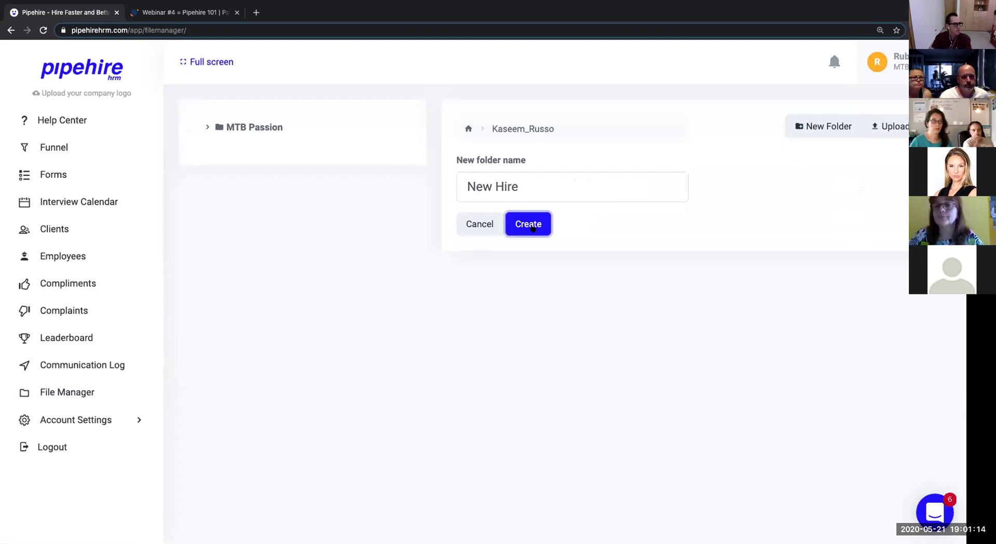
{"action": "left_click", "coordinate": [538, 226]}
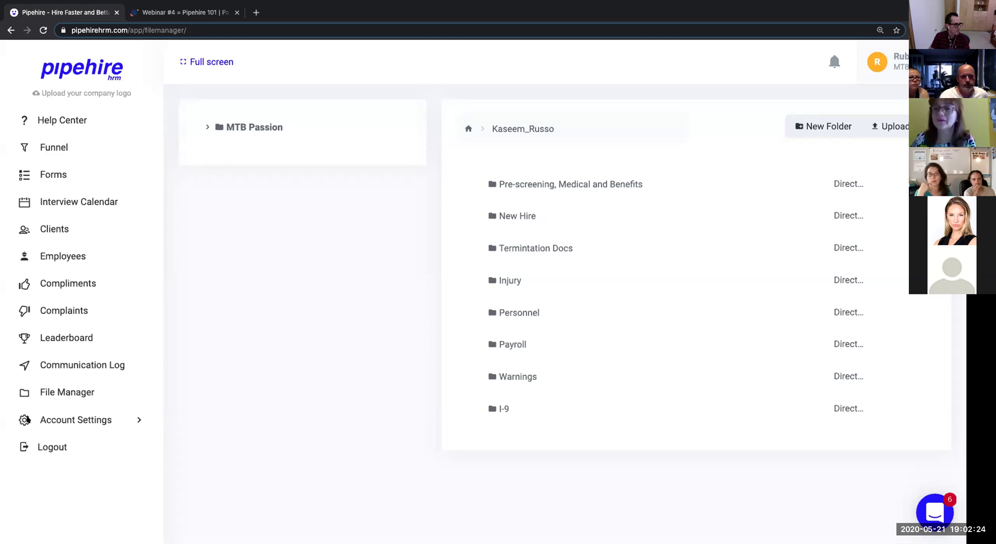
View the client list and open a blank New Client form, then go to Employees.
{"action": "left_click", "coordinate": [38, 232]}
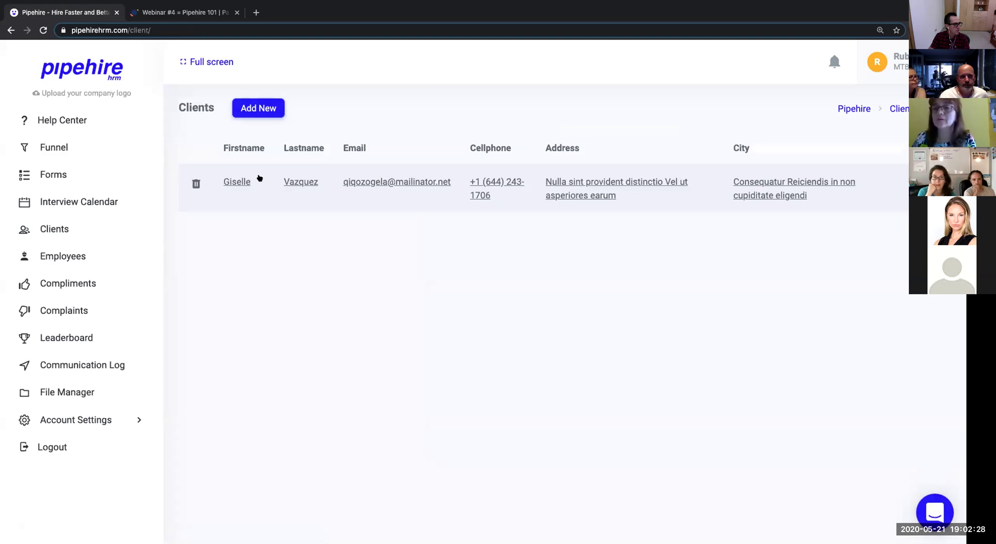
{"action": "left_click", "coordinate": [257, 108]}
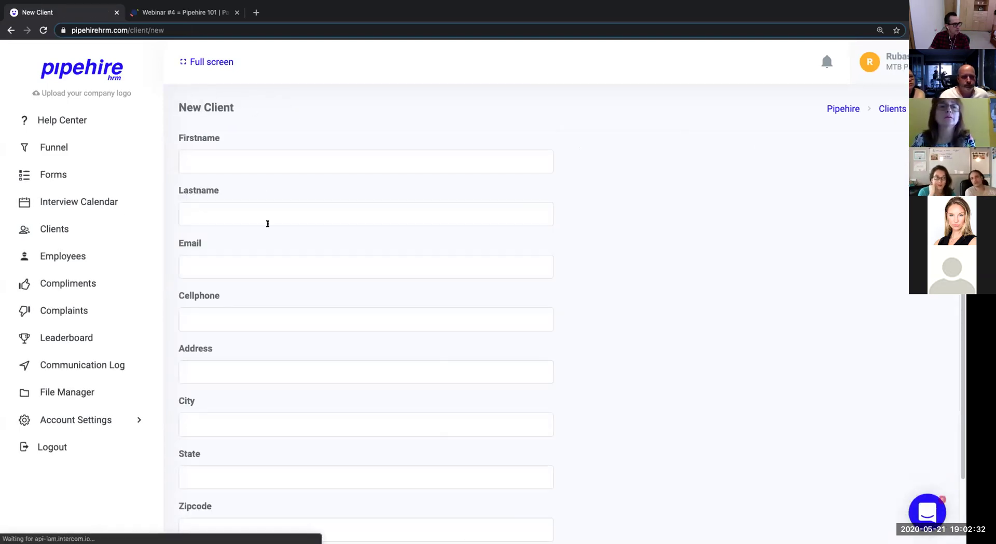
{"action": "left_click", "coordinate": [69, 255]}
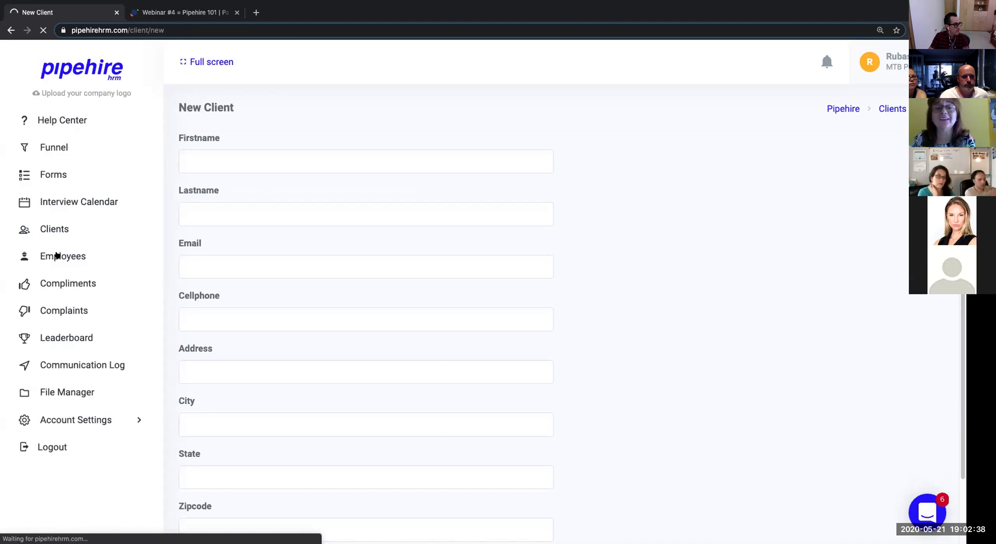
Start a new employee from the Full Time Housekeeper form and look over its fields, highlighting Employment Started.
{"action": "left_click", "coordinate": [297, 108]}
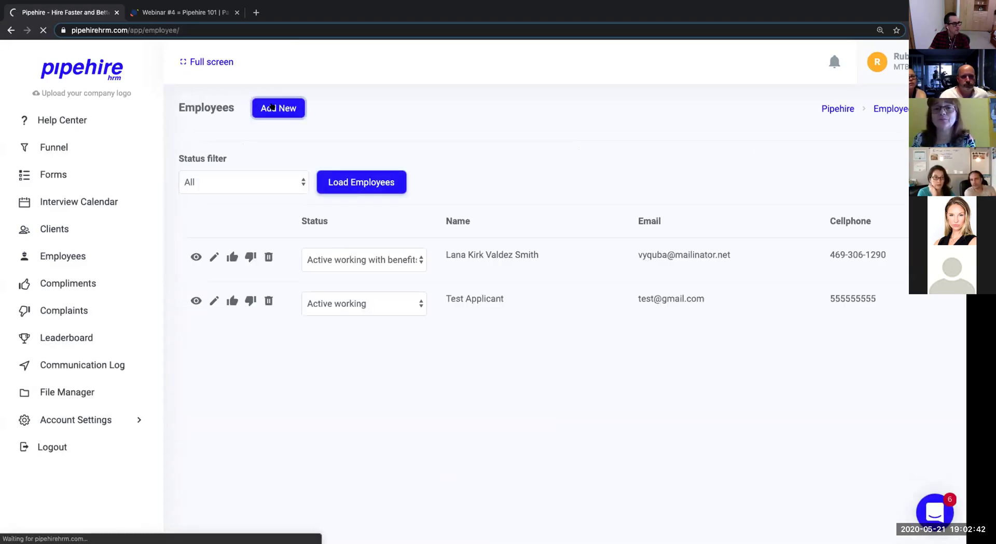
{"action": "left_click", "coordinate": [280, 254]}
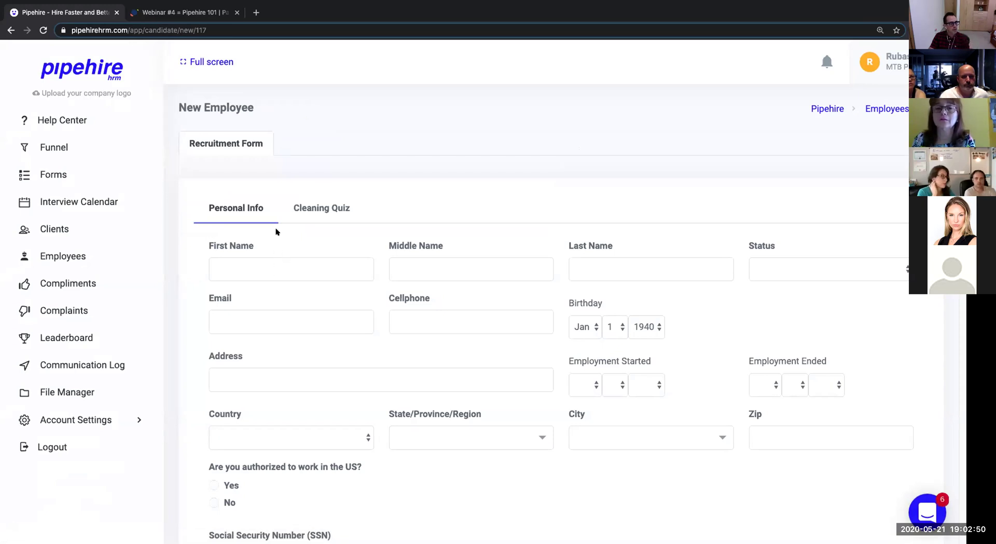
{"action": "scroll", "coordinate": [266, 299], "scroll_direction": "down", "scroll_amount": 10}
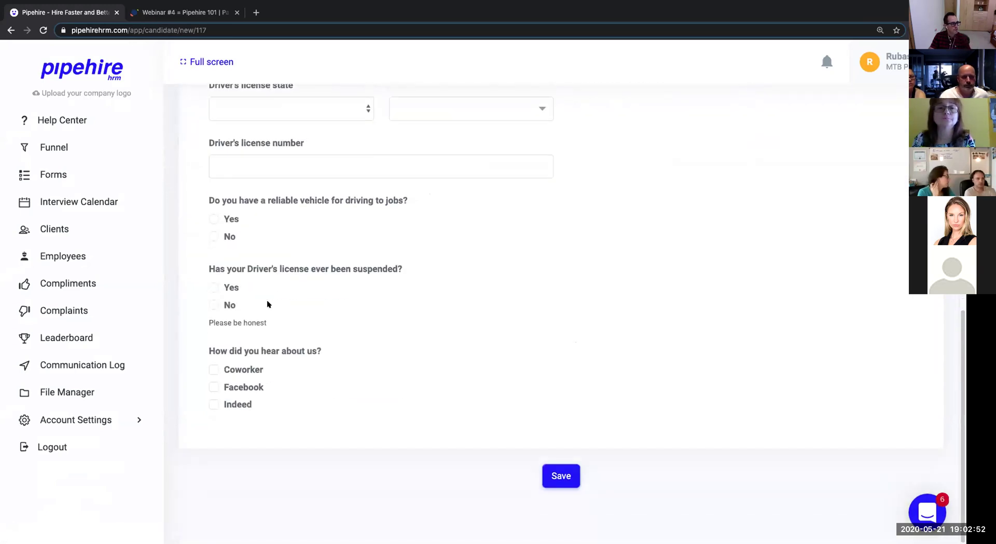
{"action": "scroll", "coordinate": [424, 334], "scroll_direction": "up", "scroll_amount": 7}
{"action": "scroll", "coordinate": [519, 311], "scroll_direction": "up", "scroll_amount": 5}
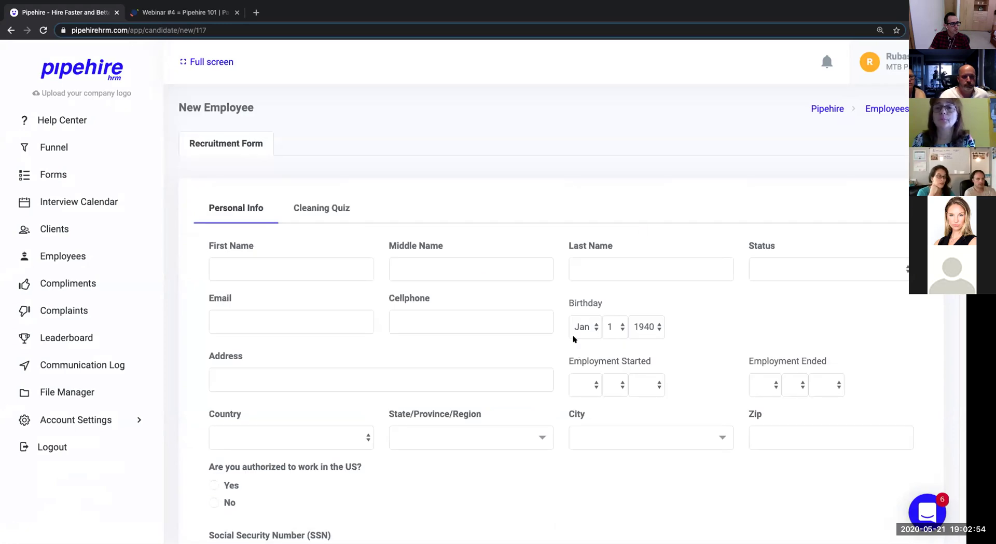
{"action": "scroll", "coordinate": [576, 342], "scroll_direction": "down", "scroll_amount": 12}
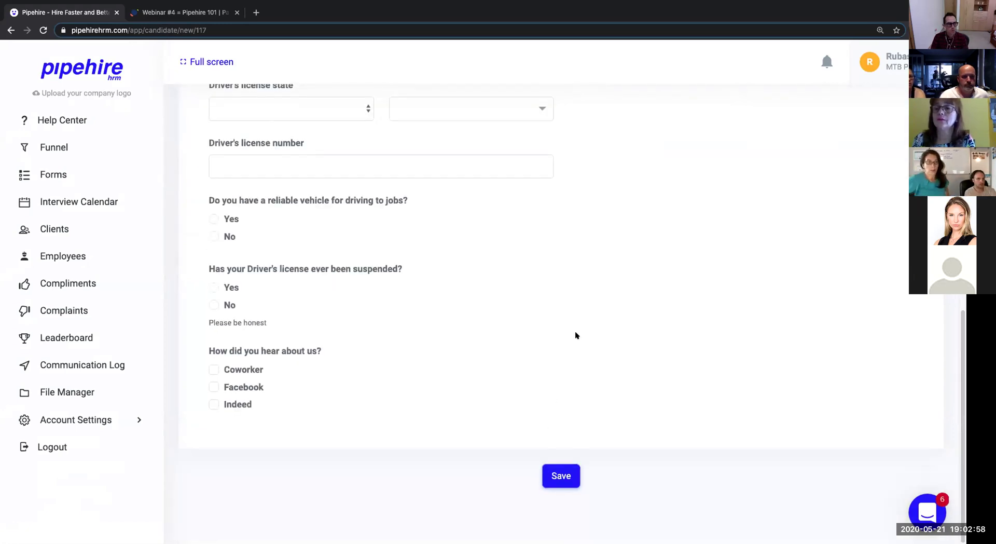
{"action": "scroll", "coordinate": [576, 334], "scroll_direction": "up", "scroll_amount": 10}
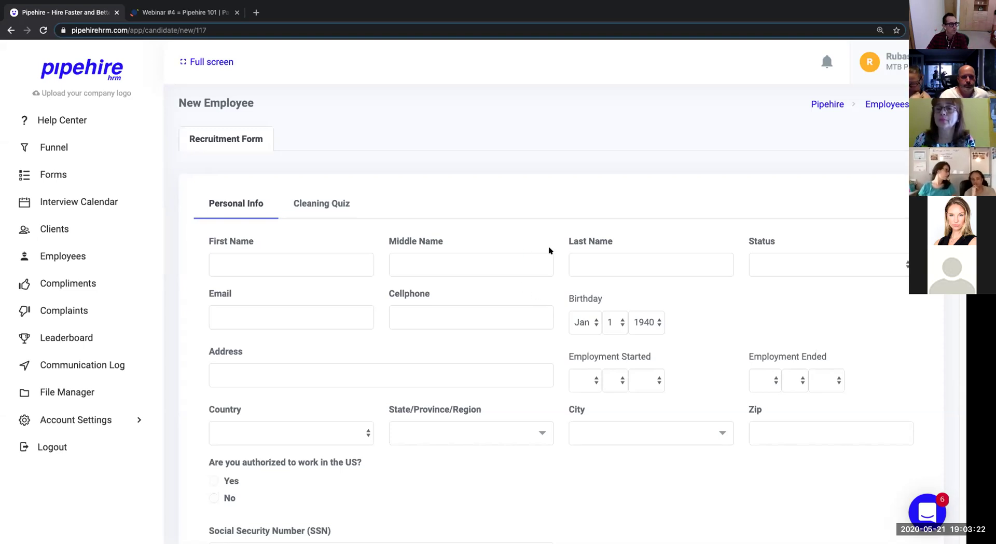
{"action": "scroll", "coordinate": [560, 269], "scroll_direction": "down", "scroll_amount": 1}
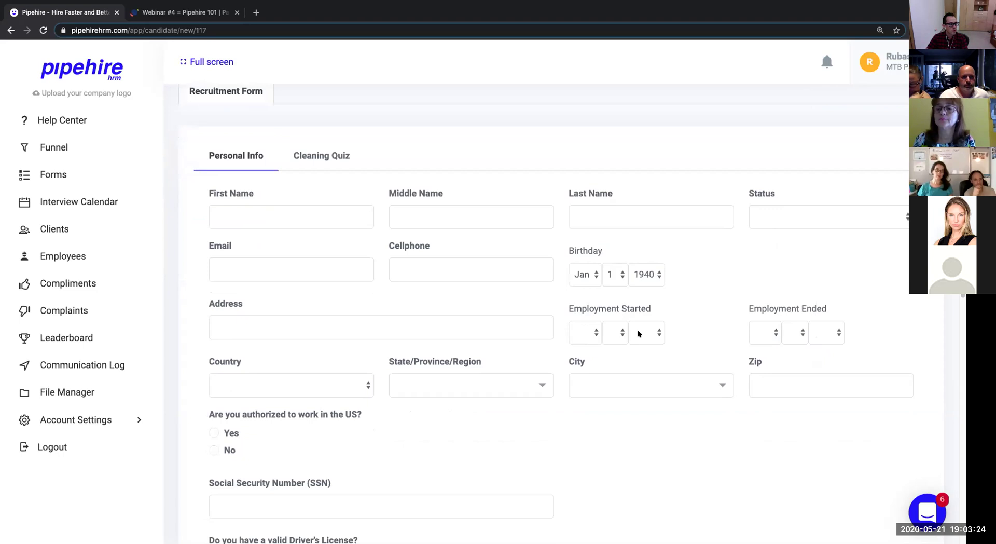
{"action": "mouse_move", "coordinate": [571, 308]}
{"action": "left_mouse_down"}
{"action": "mouse_move", "coordinate": [658, 309]}
{"action": "mouse_move", "coordinate": [568, 306]}
{"action": "left_mouse_up"}
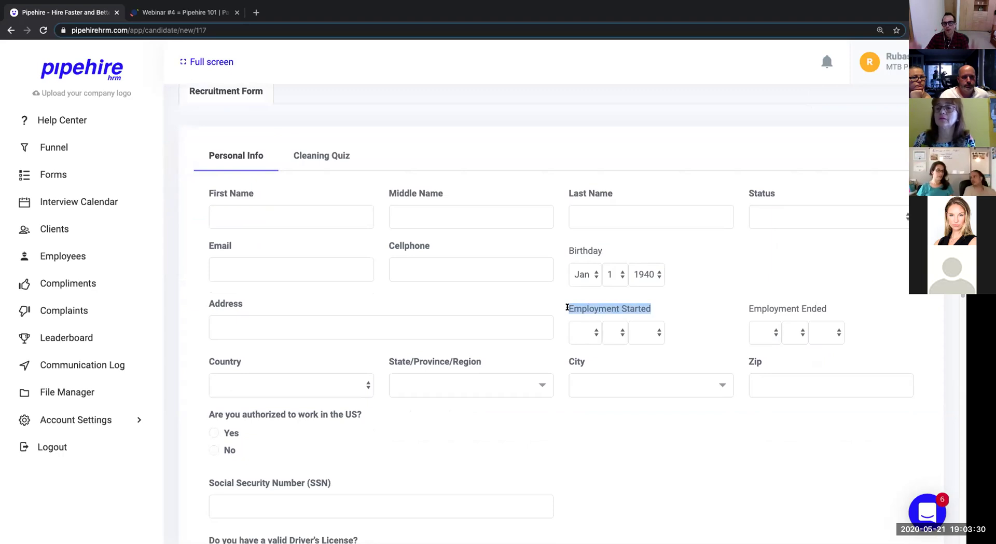
{"action": "scroll", "coordinate": [570, 289], "scroll_direction": "up", "scroll_amount": 1}
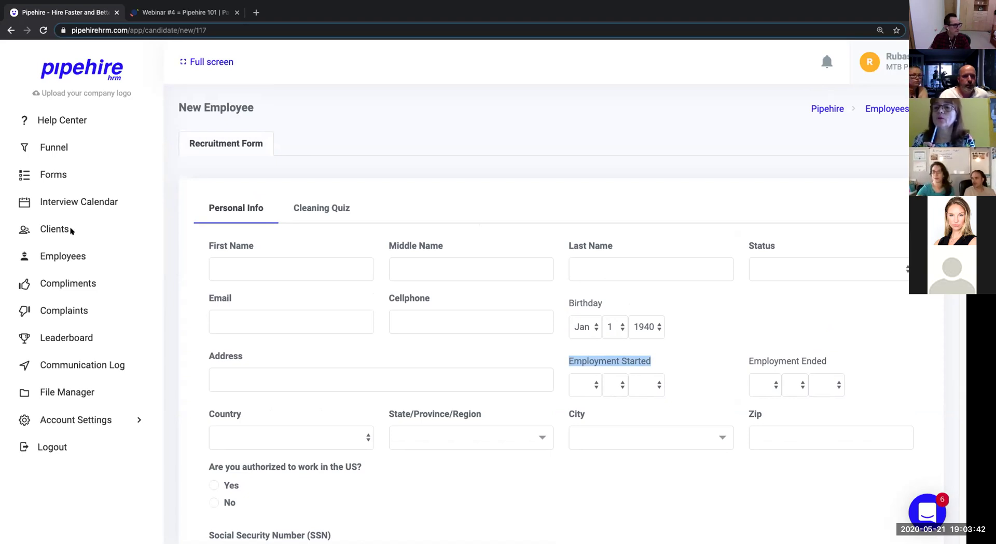
Go from Clients to the Compliments list and start a new compliment.
{"action": "left_click", "coordinate": [46, 229]}
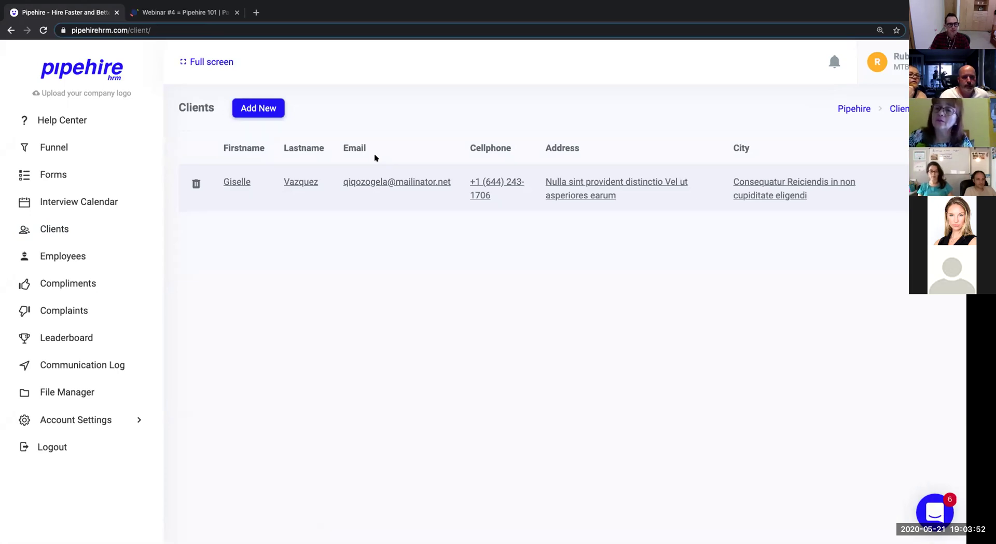
{"action": "left_click", "coordinate": [69, 283]}
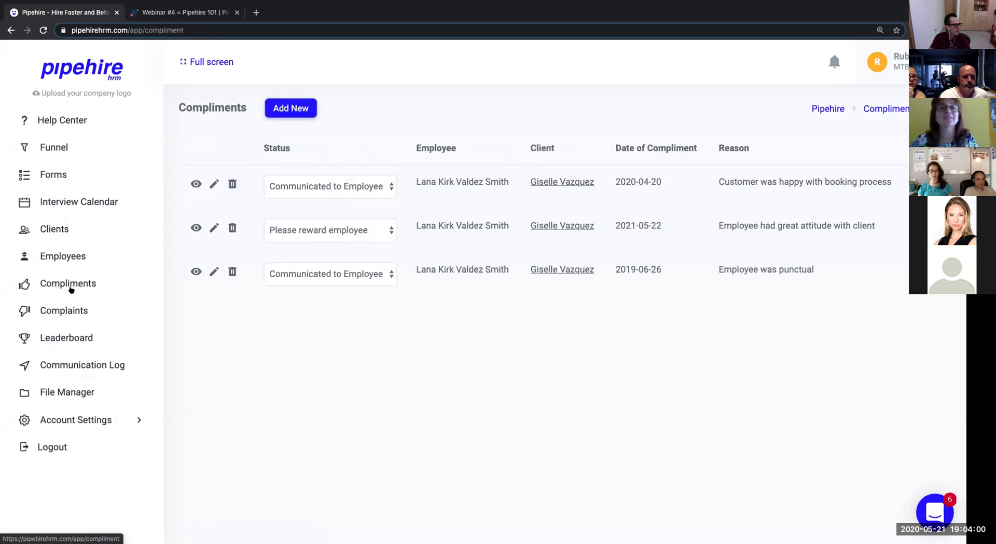
{"action": "left_click", "coordinate": [284, 111]}
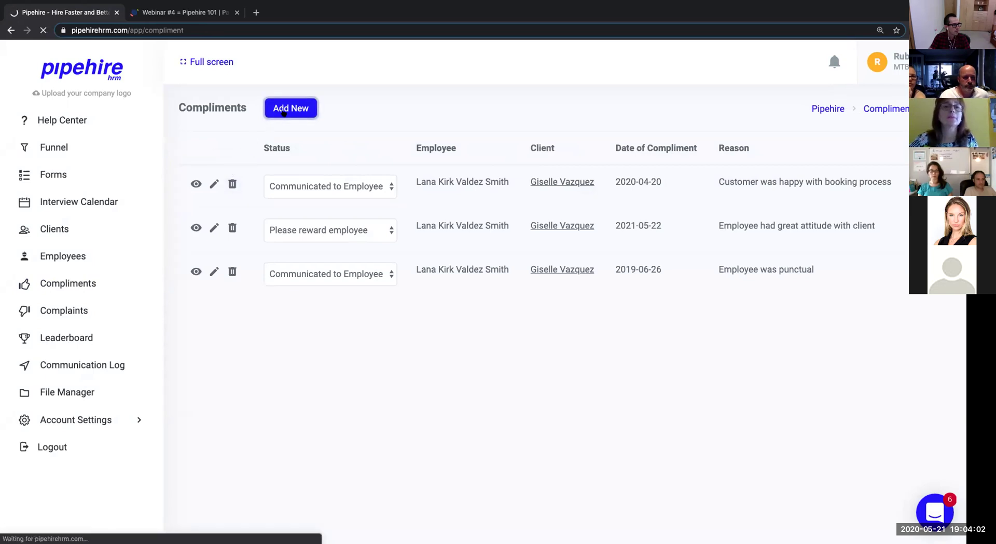
Set the compliment's employee to Test Applicant and choose the client who received the service.
{"action": "left_click", "coordinate": [317, 165]}
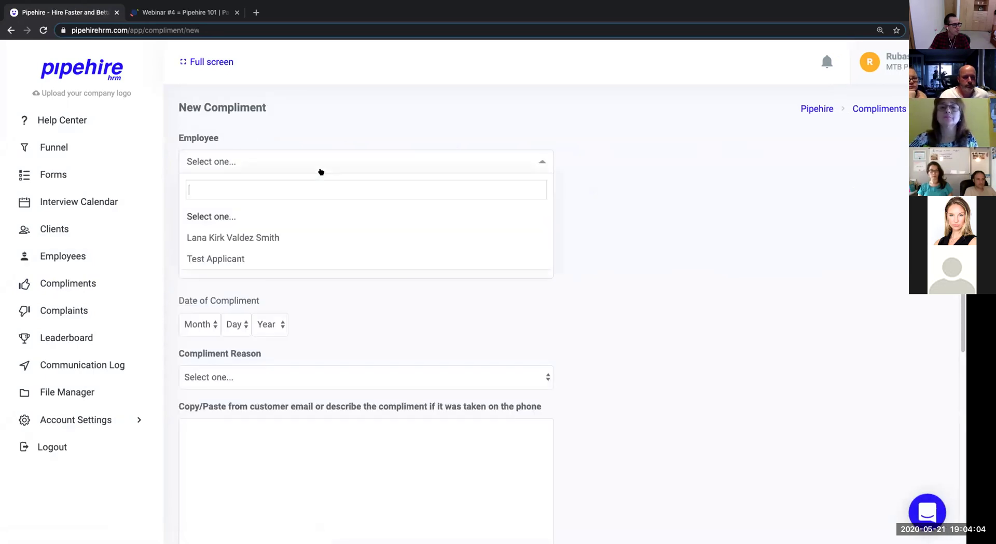
{"action": "left_click", "coordinate": [280, 258]}
{"action": "left_click", "coordinate": [280, 215]}
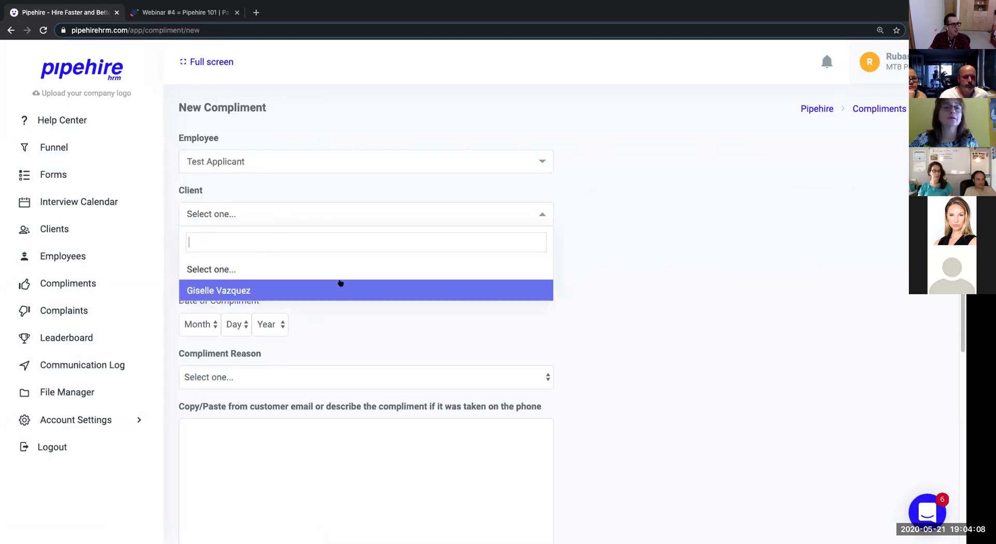
{"action": "left_click", "coordinate": [340, 287]}
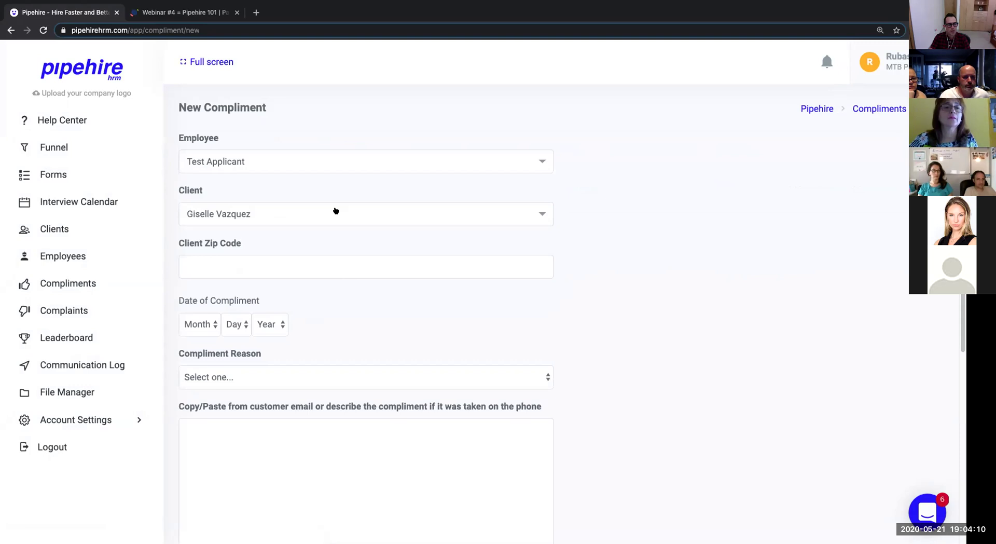
{"action": "scroll", "coordinate": [287, 213], "scroll_direction": "down", "scroll_amount": 1}
{"action": "scroll", "coordinate": [288, 205], "scroll_direction": "down", "scroll_amount": 7}
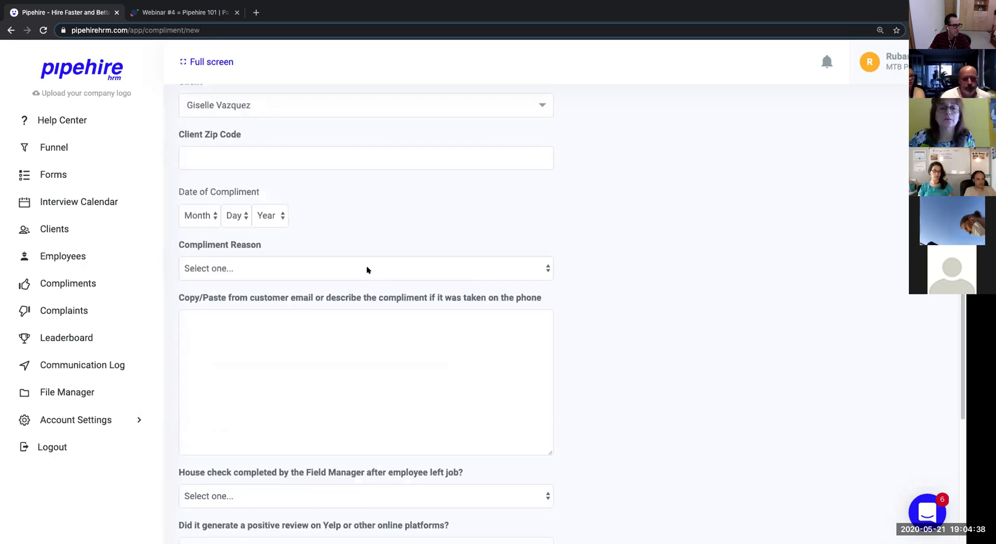
Set the compliment reason to 'Employee had great performace' and read the note about employees viewing the description.
{"action": "left_click", "coordinate": [367, 267]}
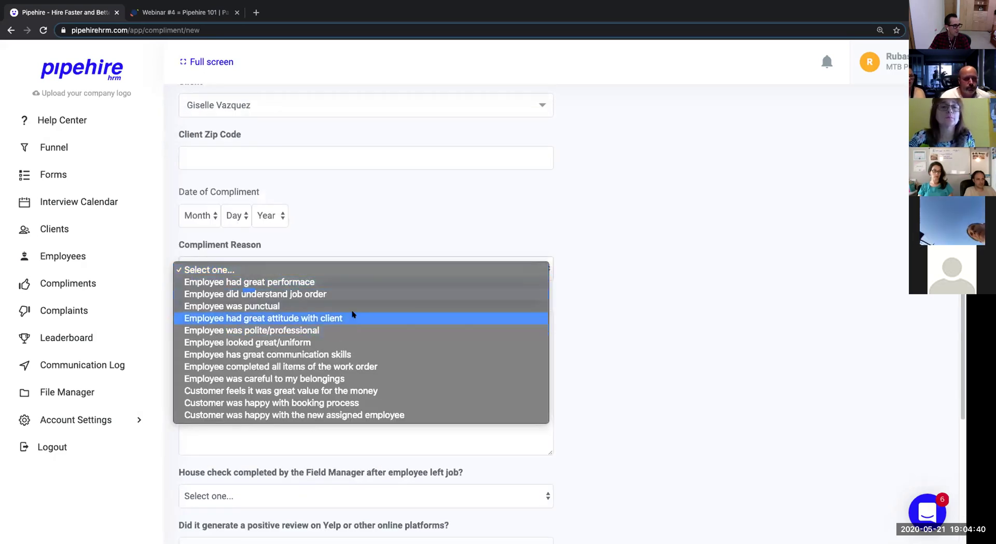
{"action": "left_click", "coordinate": [370, 284]}
{"action": "scroll", "coordinate": [412, 360], "scroll_direction": "down", "scroll_amount": 4}
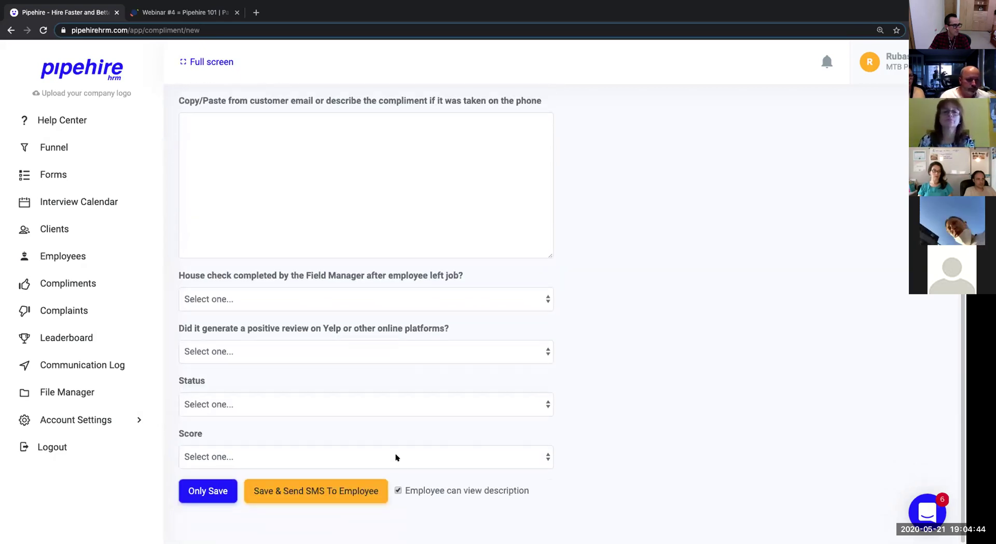
{"action": "left_click_drag", "start_coordinate": [529, 490], "coordinate": [404, 490]}
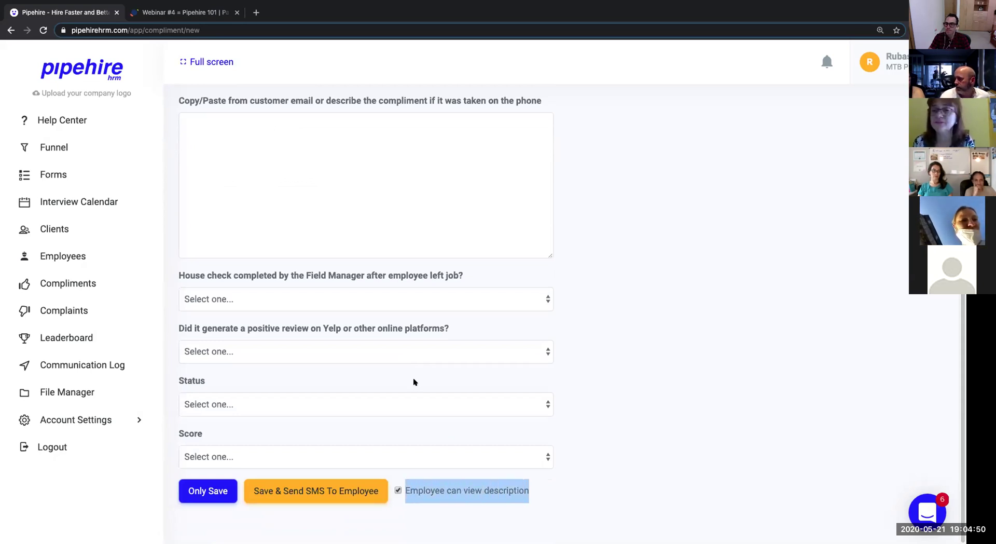
{"action": "scroll", "coordinate": [632, 266], "scroll_direction": "up", "scroll_amount": 5}
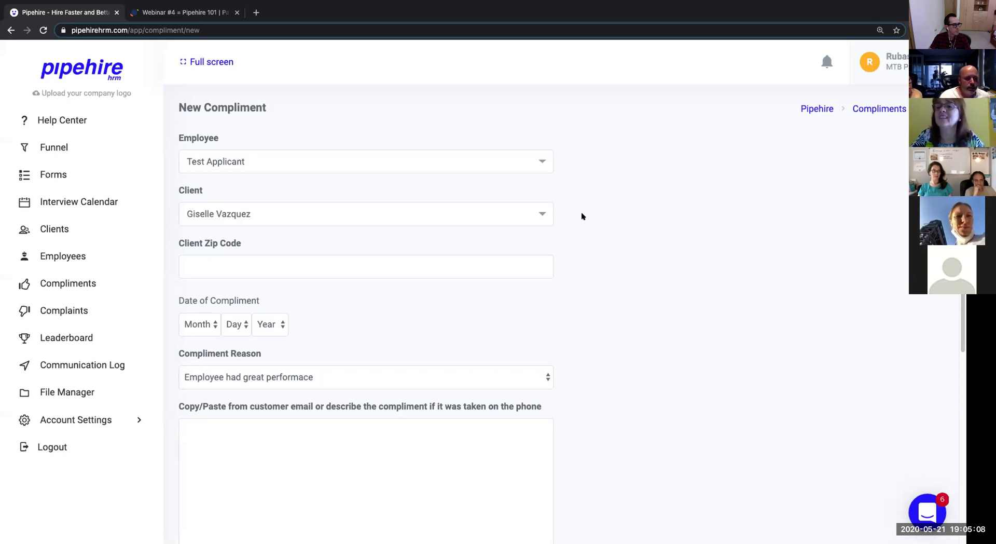
{"action": "scroll", "coordinate": [582, 216], "scroll_direction": "down", "scroll_amount": 6}
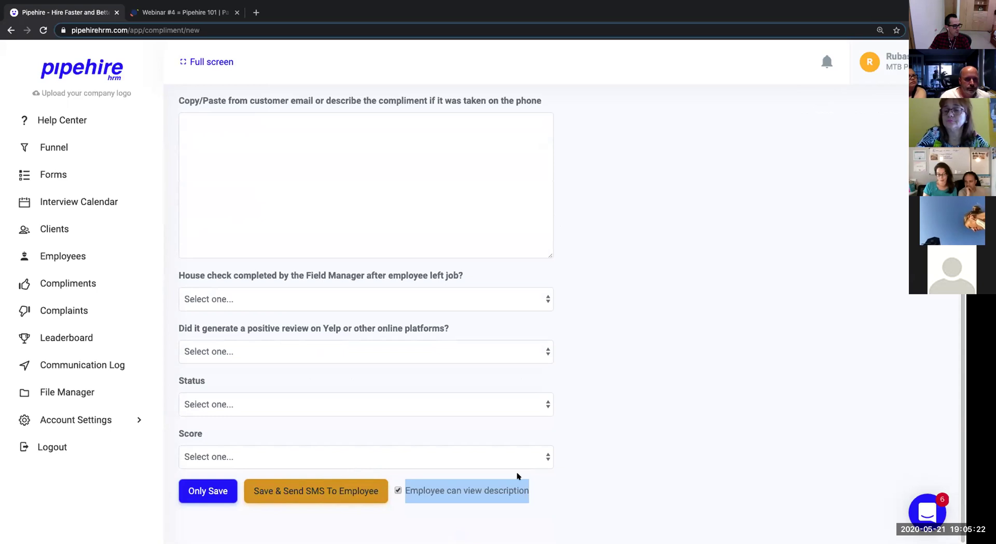
{"action": "left_click", "coordinate": [583, 464]}
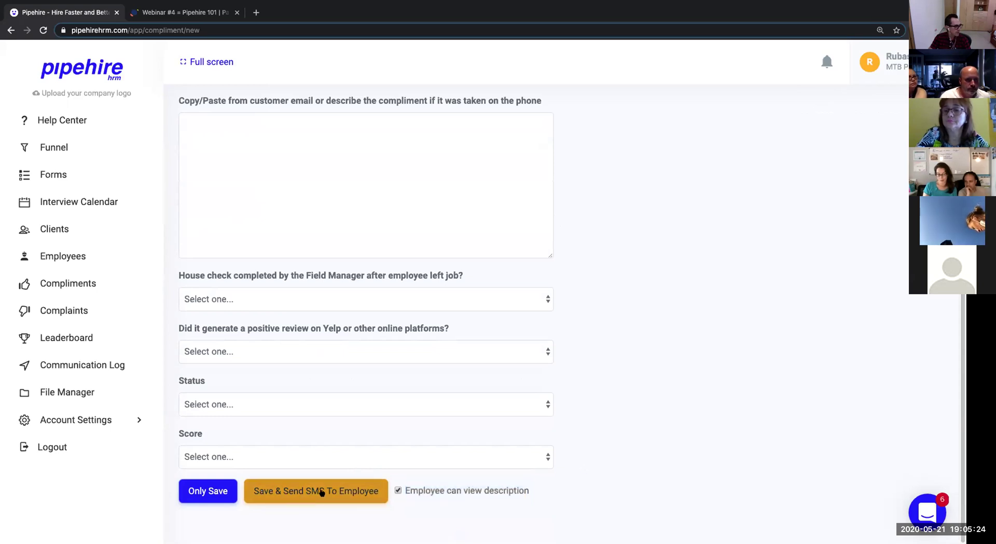
{"action": "left_click", "coordinate": [322, 492]}
{"action": "left_click", "coordinate": [448, 121]}
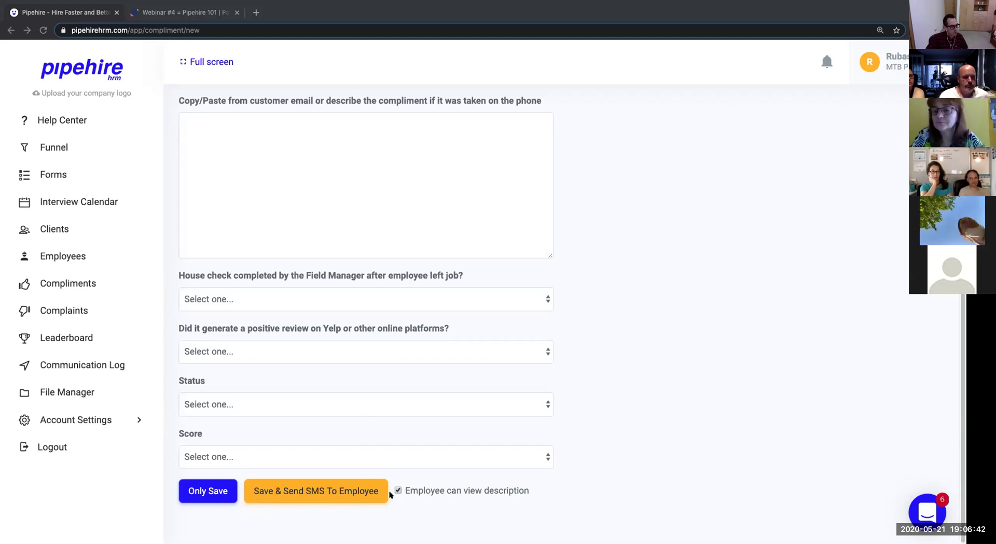
{"action": "left_click", "coordinate": [398, 491]}
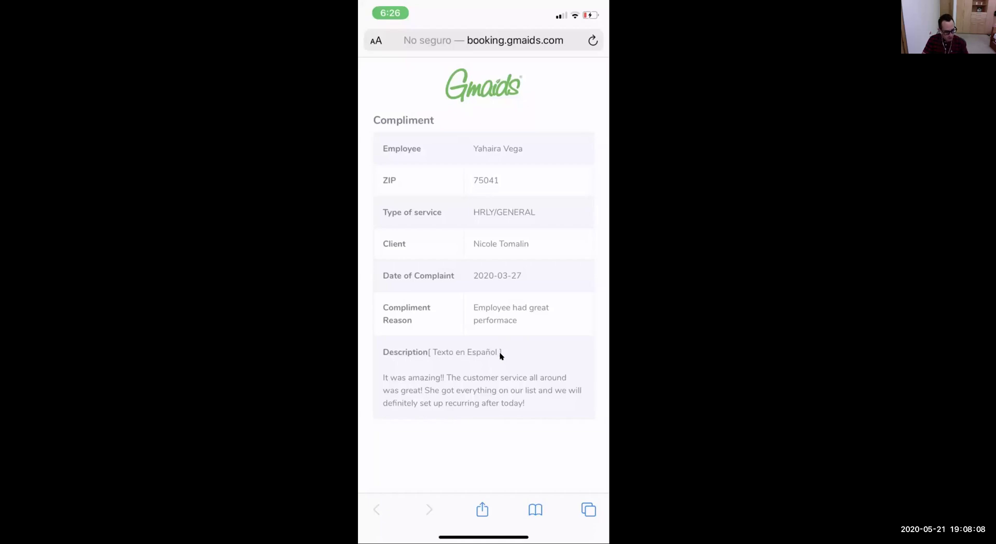
{"action": "left_click", "coordinate": [501, 356]}
{"action": "left_click", "coordinate": [501, 356]}
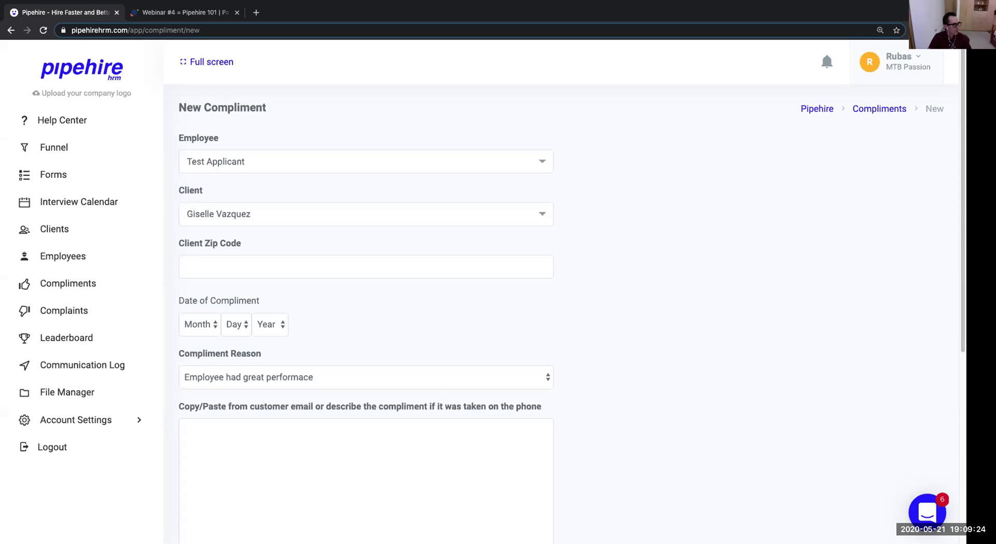
Go to the Forms list and select the Full Time Housekeeper form's direct URL.
{"action": "left_click", "coordinate": [46, 173]}
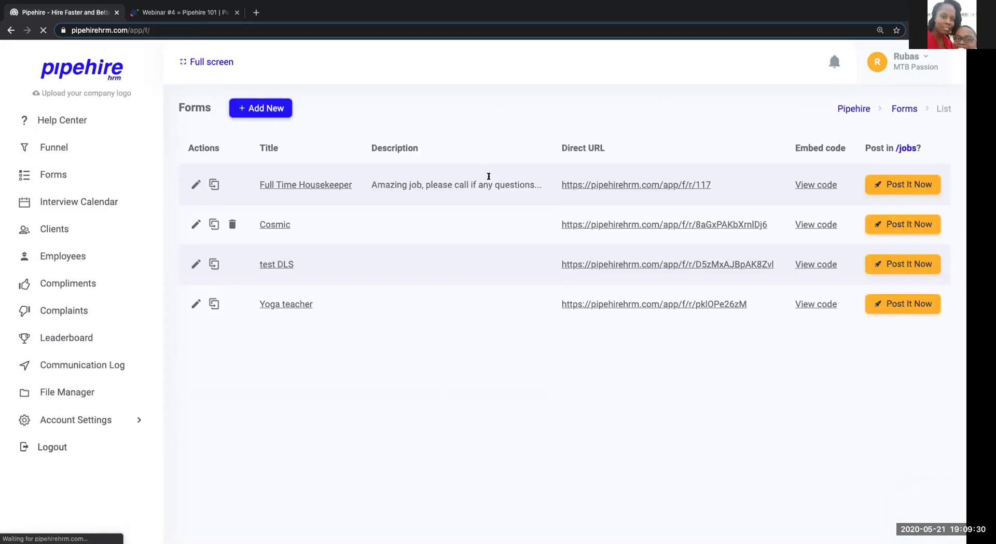
{"action": "left_click_drag", "start_coordinate": [719, 183], "coordinate": [559, 181]}
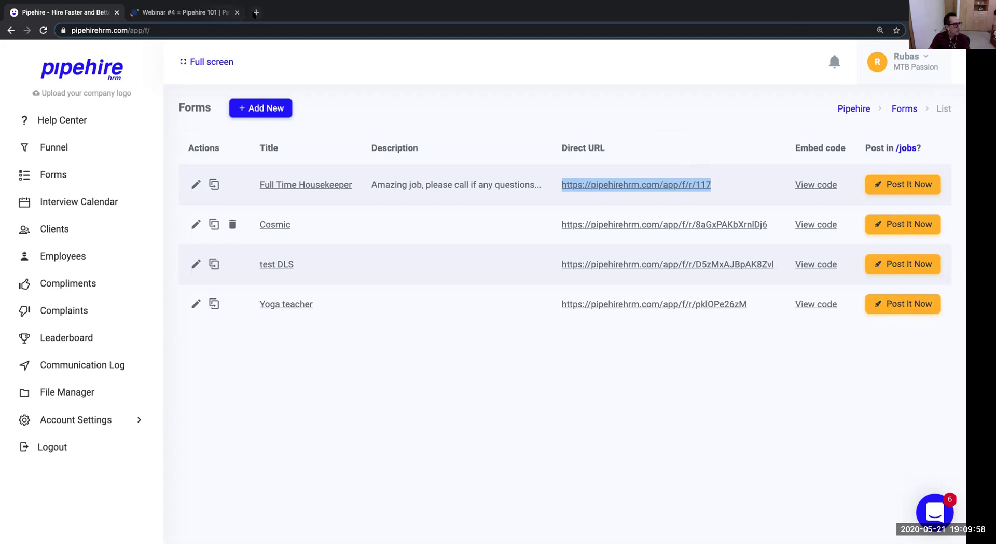
In a new Chrome tab, enter maidtheday.ca, fixing the typos, and load the site.
{"action": "left_click", "coordinate": [255, 12]}
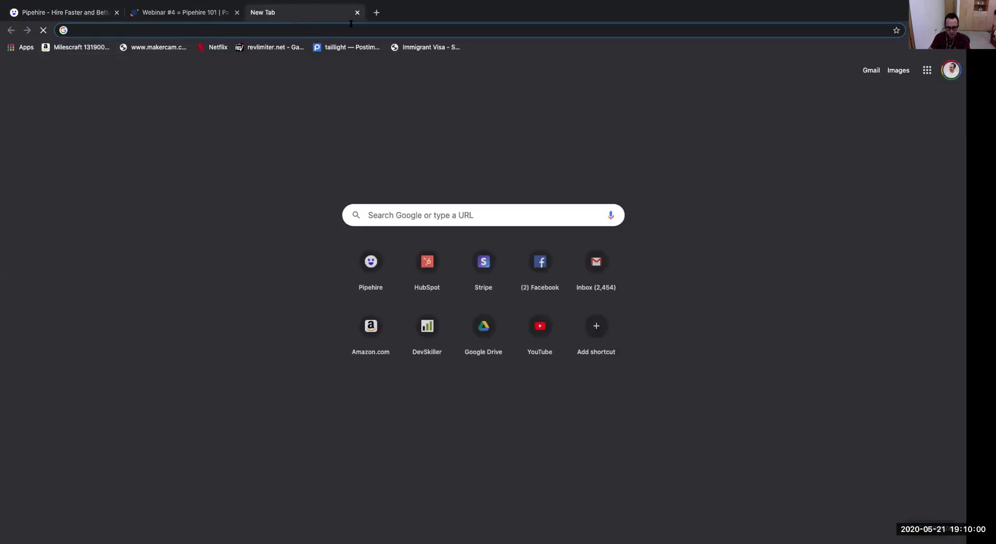
{"action": "type", "text": "miad"}
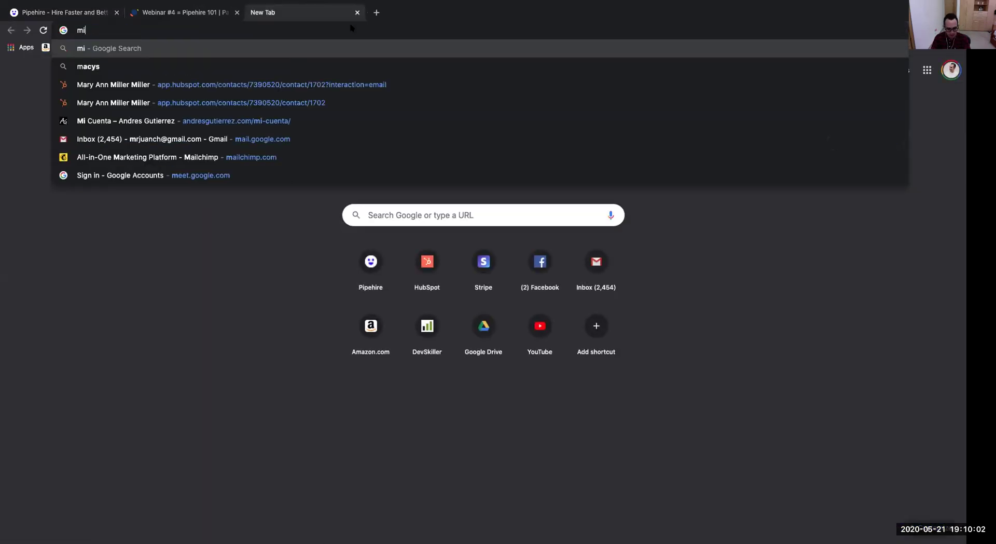
{"action": "key", "text": "BackSpace"}
{"action": "key", "text": "BackSpace"}
{"action": "key", "text": "BackSpace"}
{"action": "type", "text": "ai"}
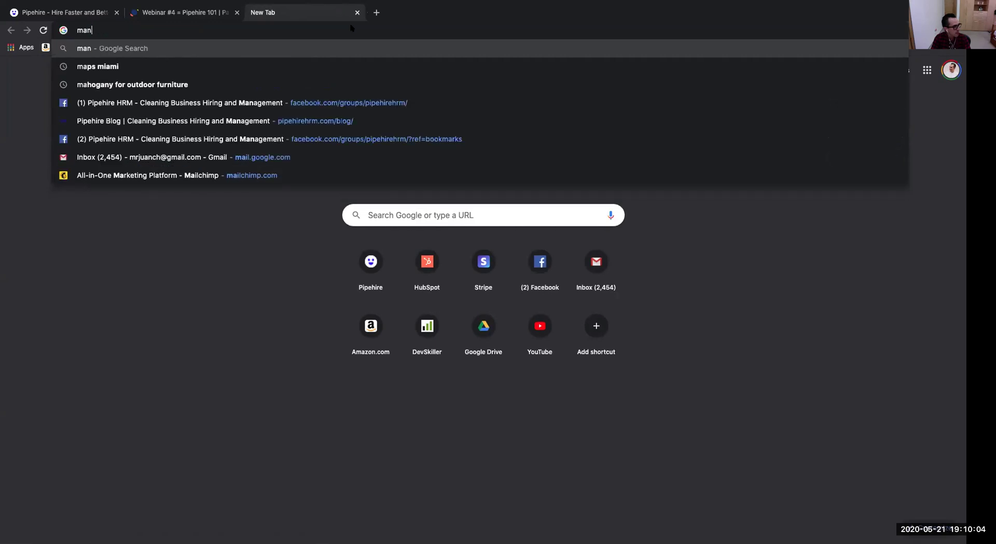
{"action": "type", "text": "d"}
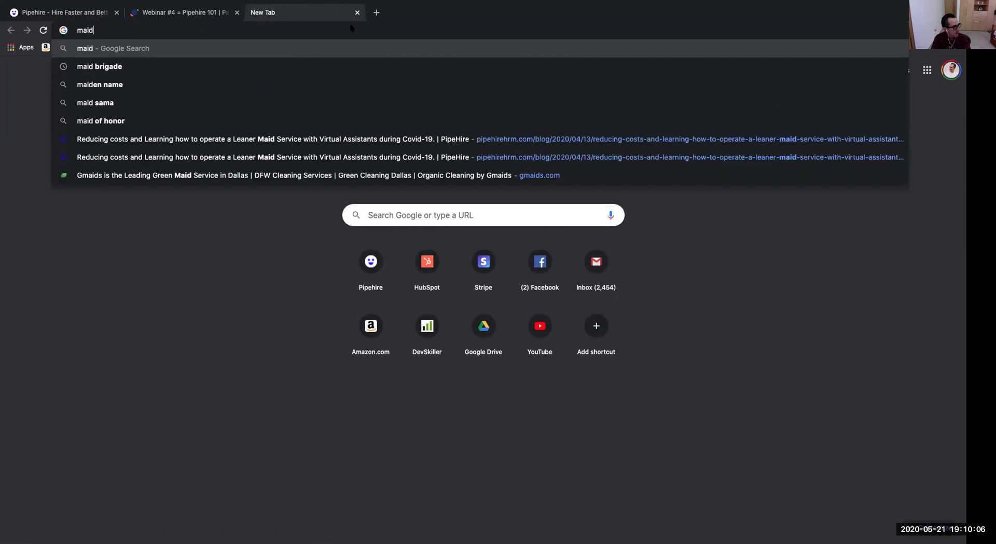
{"action": "type", "text": "t"}
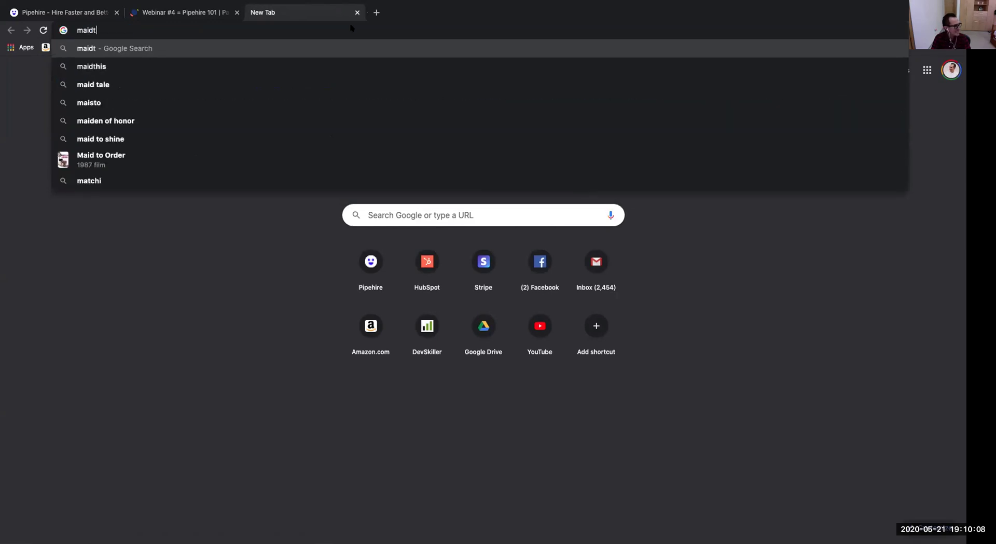
{"action": "key", "text": "BackSpace"}
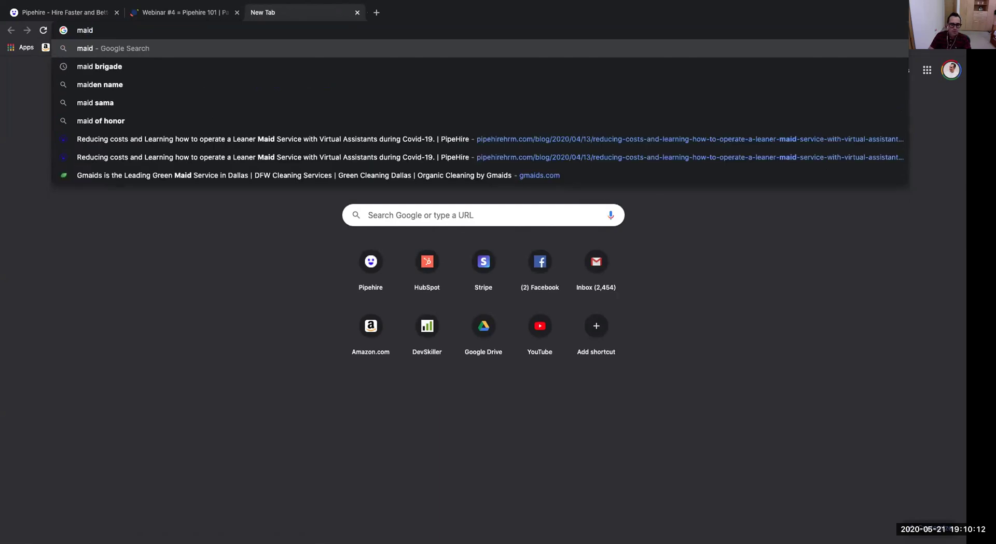
{"action": "type", "text": "the"}
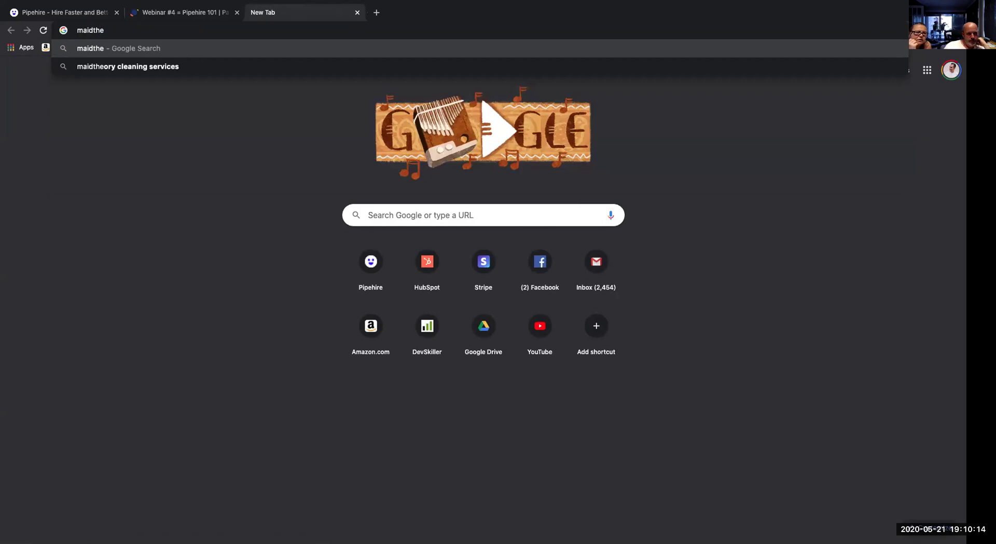
{"action": "type", "text": "day.ca"}
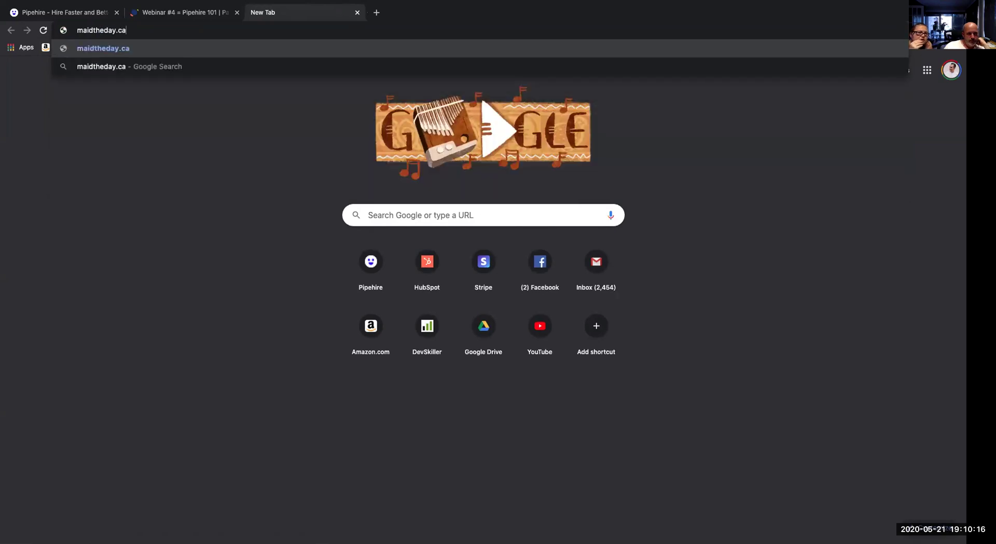
{"action": "key", "text": "Return"}
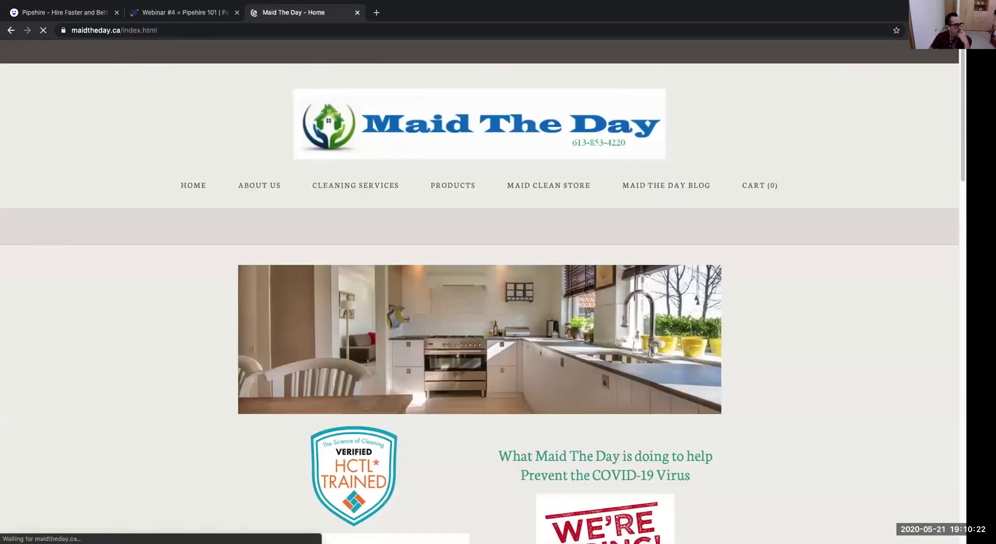
Scroll the careers page to the Cleaning Technician application form, then switch back to the Pipehire tab.
{"action": "scroll", "coordinate": [639, 405], "scroll_direction": "down", "scroll_amount": 3}
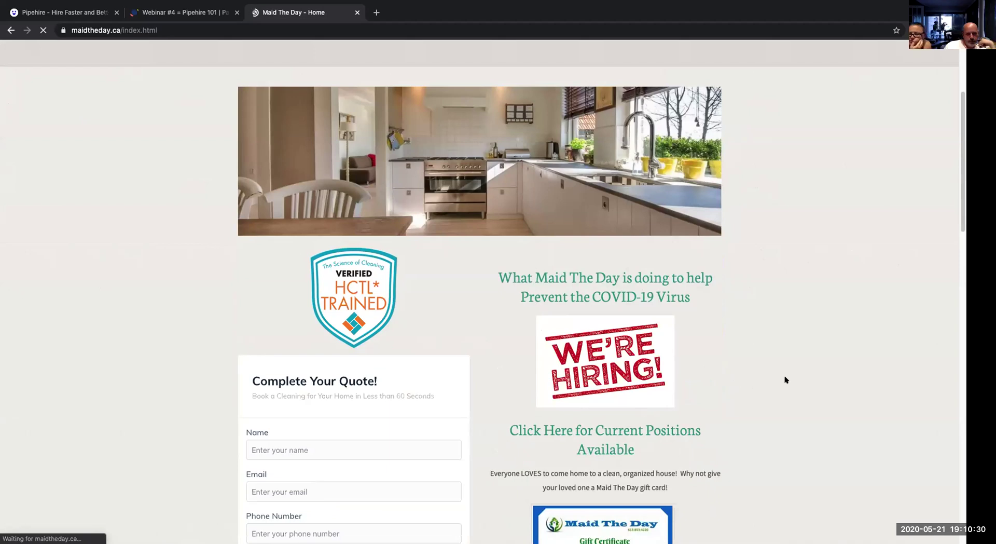
{"action": "scroll", "coordinate": [675, 389], "scroll_direction": "up", "scroll_amount": 4}
{"action": "scroll", "coordinate": [648, 392], "scroll_direction": "down", "scroll_amount": 6}
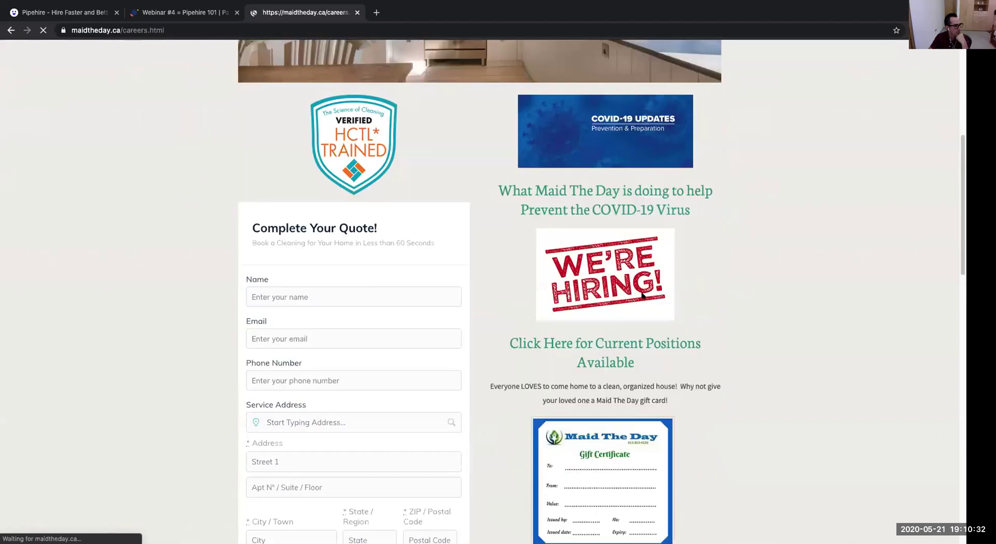
{"action": "scroll", "coordinate": [642, 296], "scroll_direction": "down", "scroll_amount": 8}
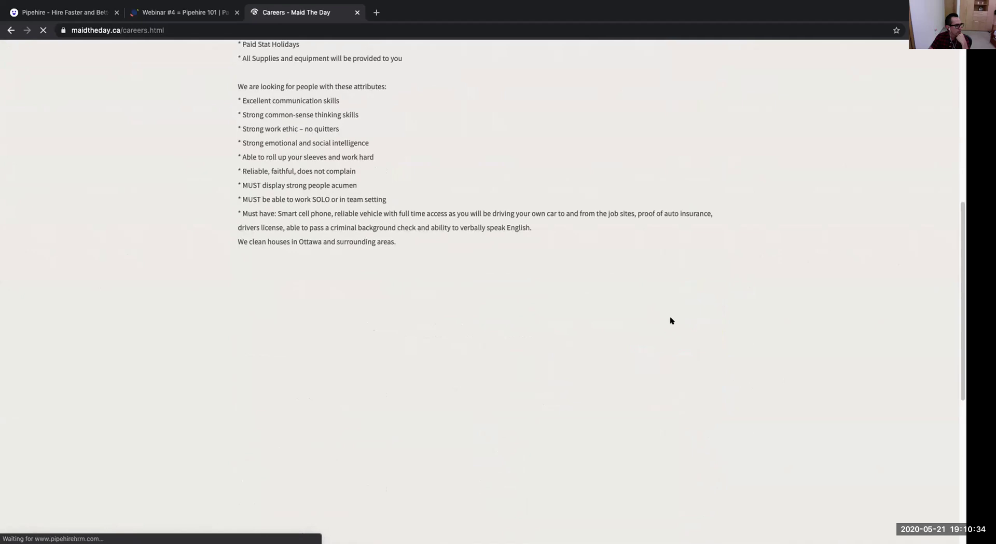
{"action": "scroll", "coordinate": [670, 317], "scroll_direction": "up", "scroll_amount": 4}
{"action": "left_click_drag", "start_coordinate": [237, 218], "coordinate": [379, 385]}
{"action": "scroll", "coordinate": [416, 385], "scroll_direction": "down", "scroll_amount": 9}
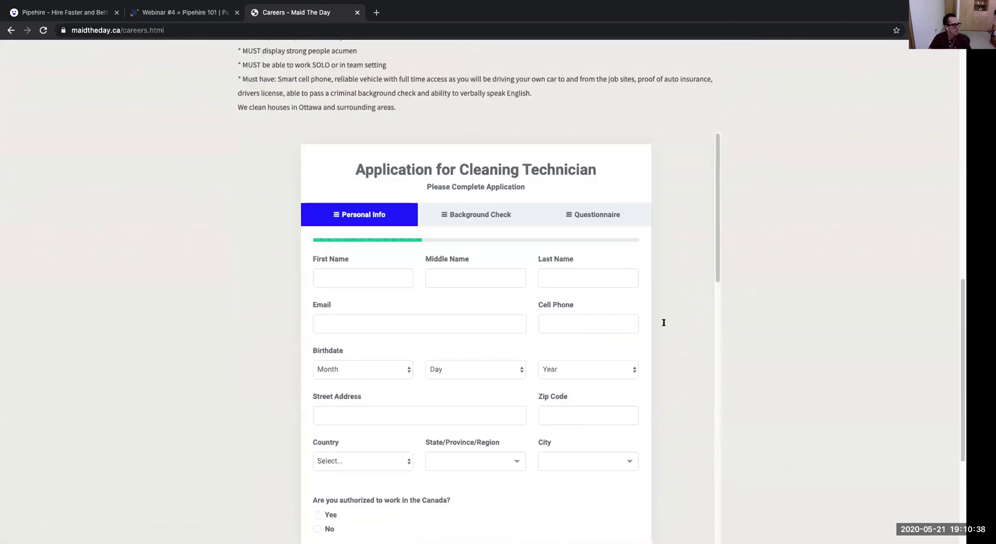
{"action": "mouse_move", "coordinate": [719, 224]}
{"action": "left_mouse_down"}
{"action": "mouse_move", "coordinate": [711, 382]}
{"action": "mouse_move", "coordinate": [716, 218]}
{"action": "left_mouse_up"}
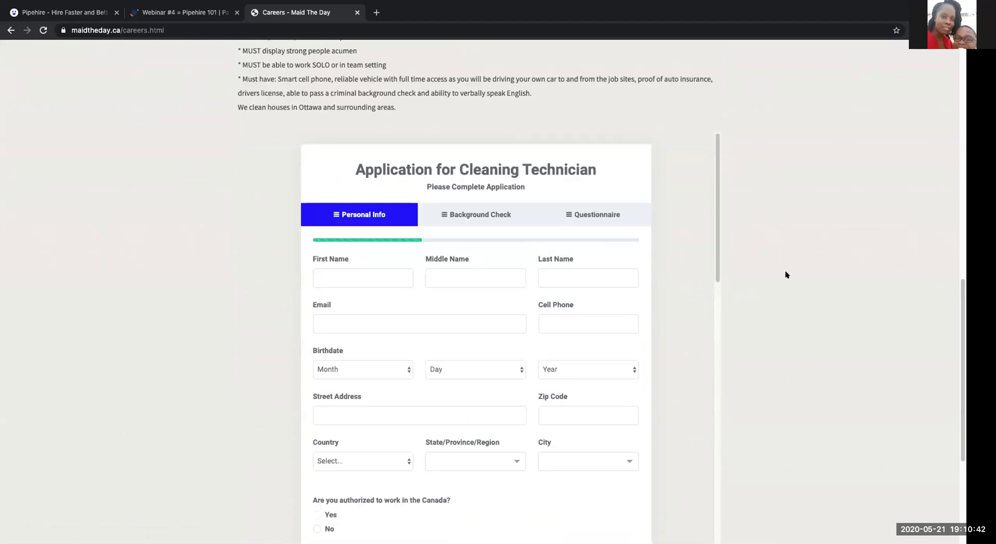
{"action": "scroll", "coordinate": [785, 274], "scroll_direction": "down", "scroll_amount": 4}
{"action": "scroll", "coordinate": [726, 272], "scroll_direction": "up", "scroll_amount": 2}
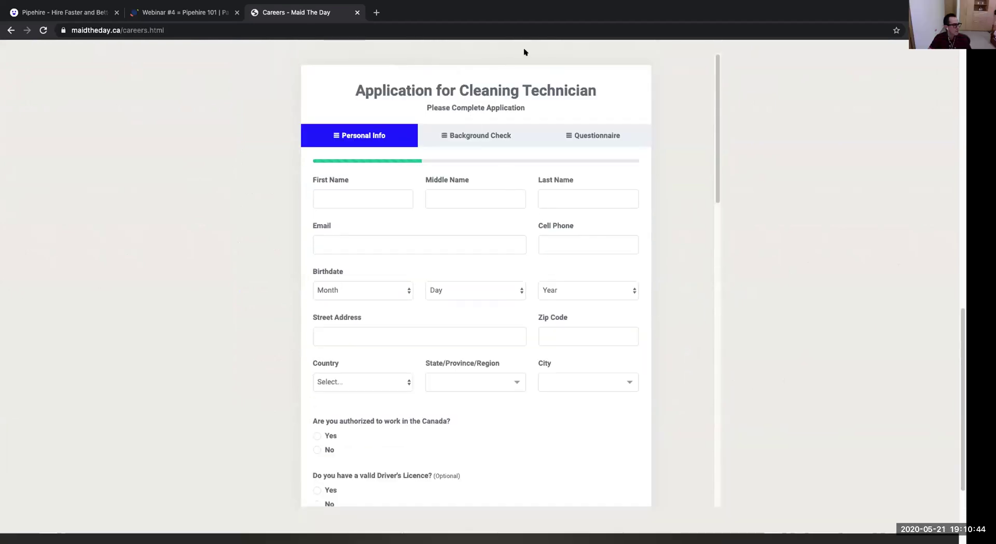
{"action": "left_click", "coordinate": [544, 28]}
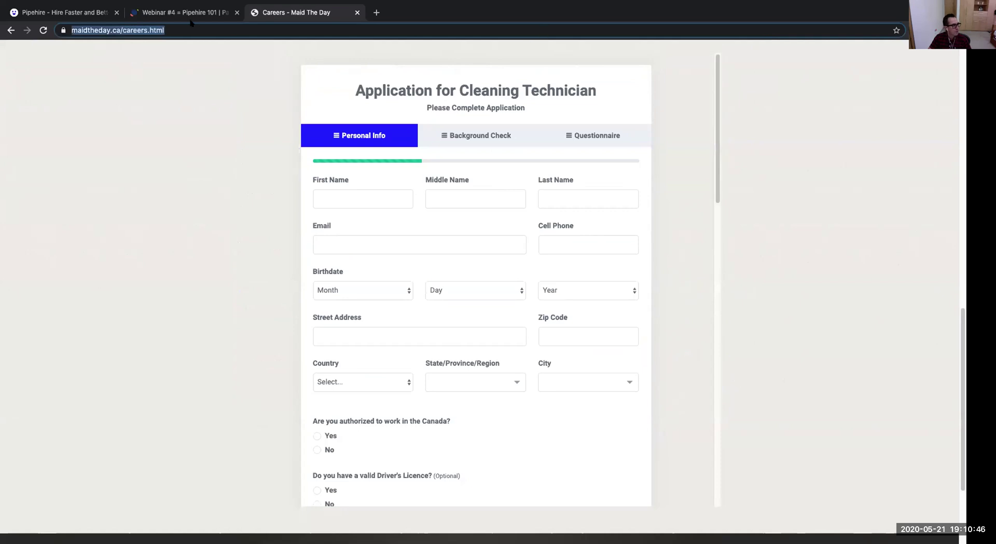
{"action": "left_click", "coordinate": [90, 8]}
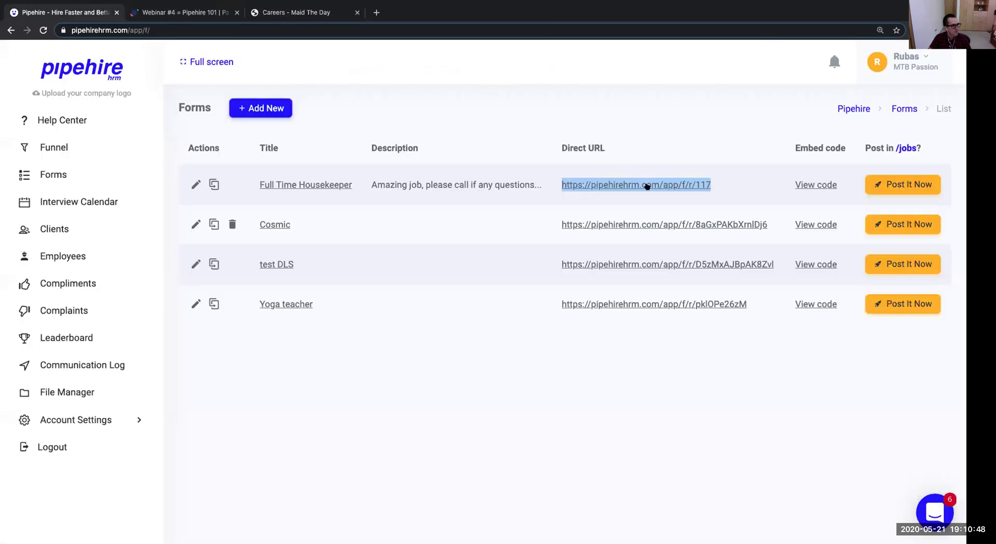
Open the Full Time Housekeeper direct link and scroll through the public application form.
{"action": "left_click", "coordinate": [645, 184]}
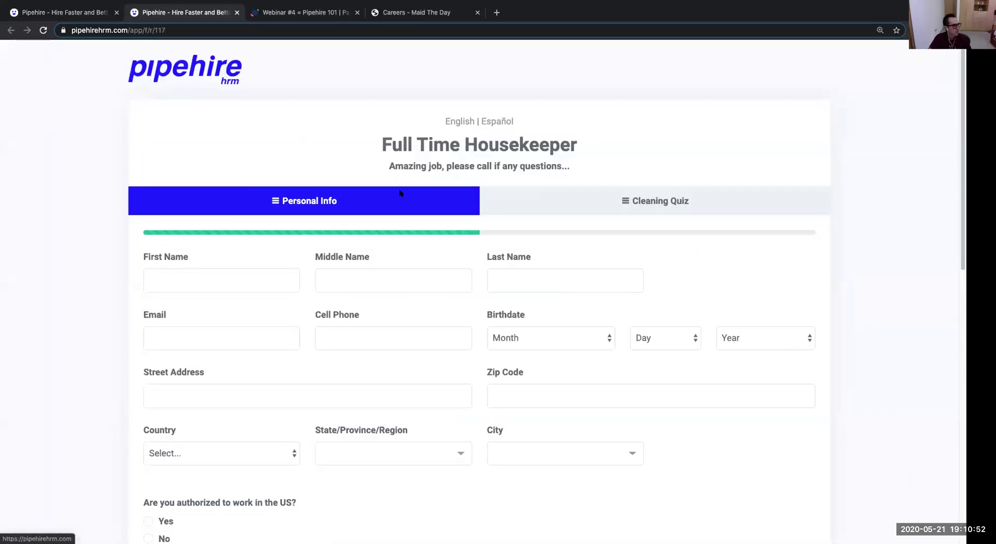
{"action": "scroll", "coordinate": [572, 300], "scroll_direction": "down", "scroll_amount": 15}
{"action": "scroll", "coordinate": [572, 298], "scroll_direction": "up", "scroll_amount": 15}
{"action": "scroll", "coordinate": [571, 298], "scroll_direction": "down", "scroll_amount": 4}
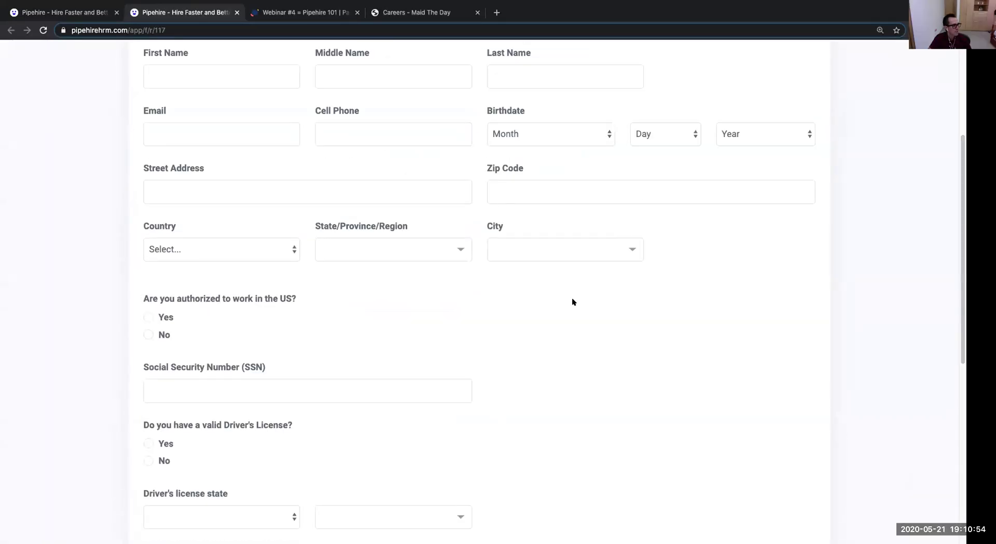
{"action": "scroll", "coordinate": [572, 297], "scroll_direction": "up", "scroll_amount": 4}
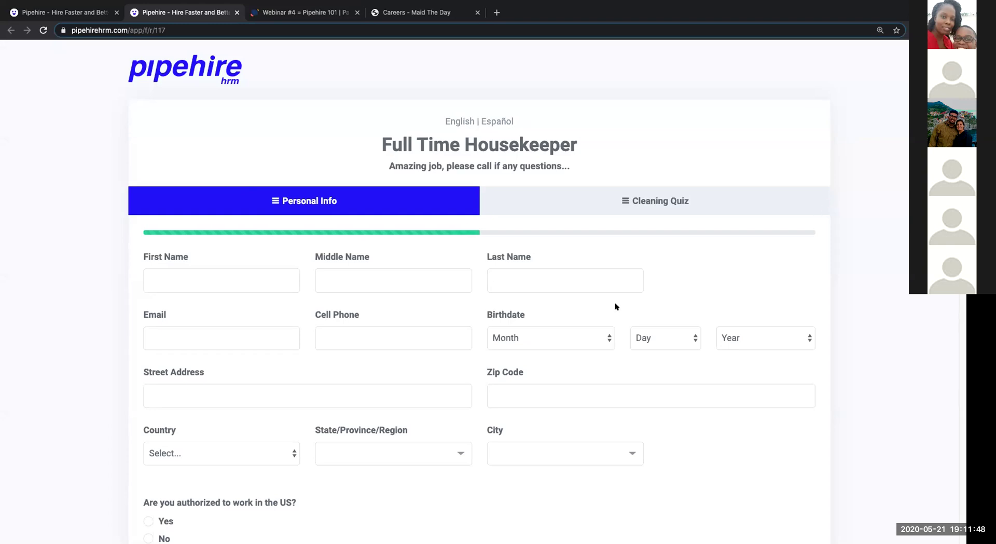
Pick Australia as the country, check the state list, then return to the Forms list tab.
{"action": "left_click", "coordinate": [222, 452]}
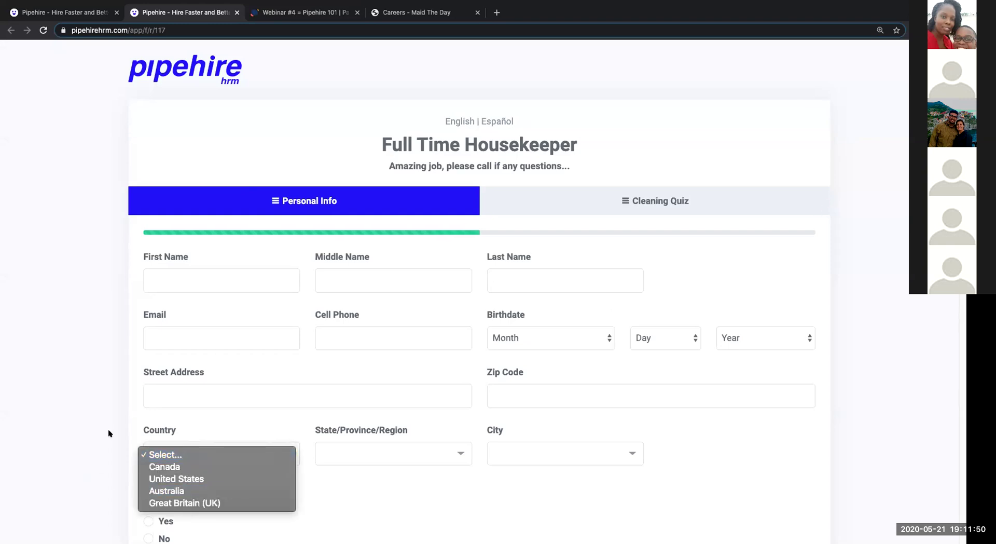
{"action": "left_click", "coordinate": [208, 490]}
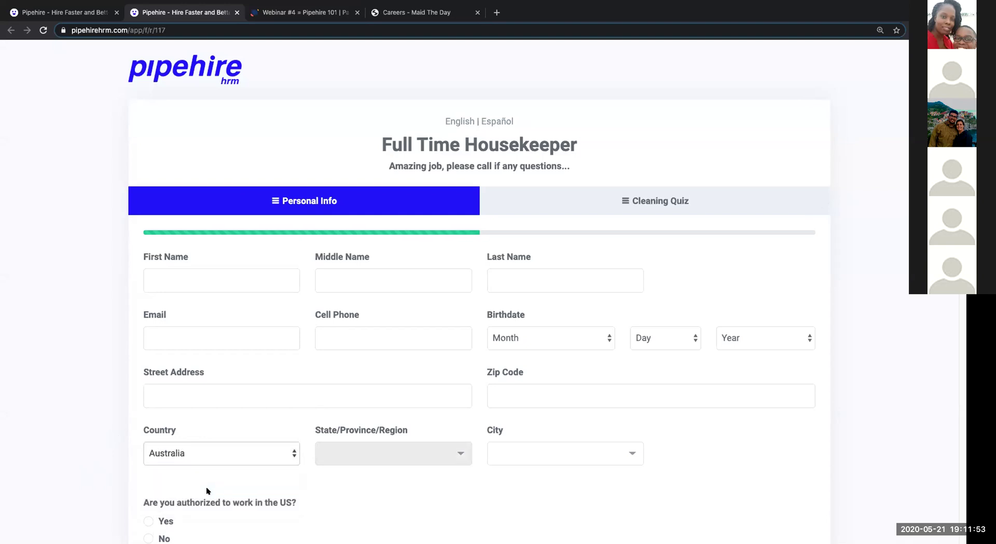
{"action": "left_click", "coordinate": [458, 453]}
{"action": "scroll", "coordinate": [443, 372], "scroll_direction": "down", "scroll_amount": 3}
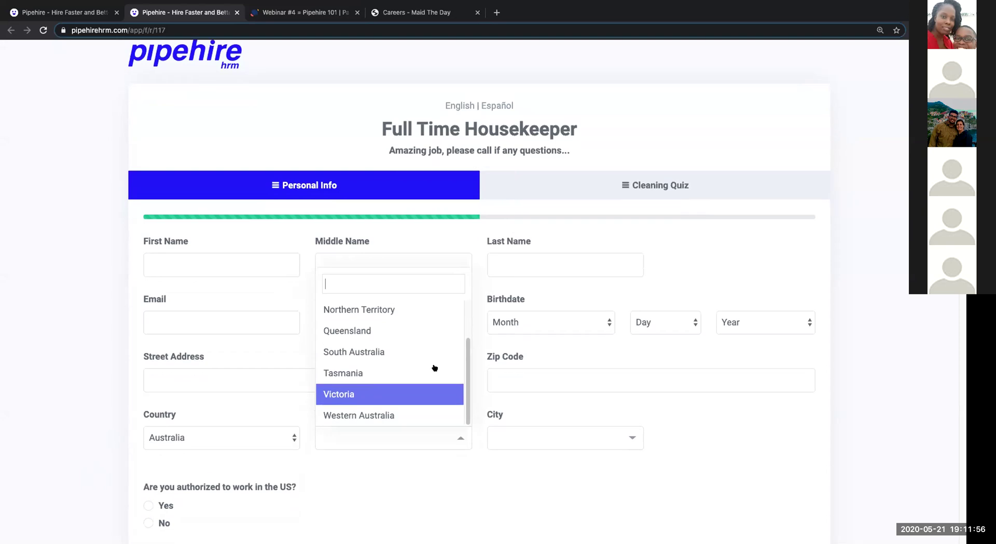
{"action": "scroll", "coordinate": [459, 364], "scroll_direction": "up", "scroll_amount": 3}
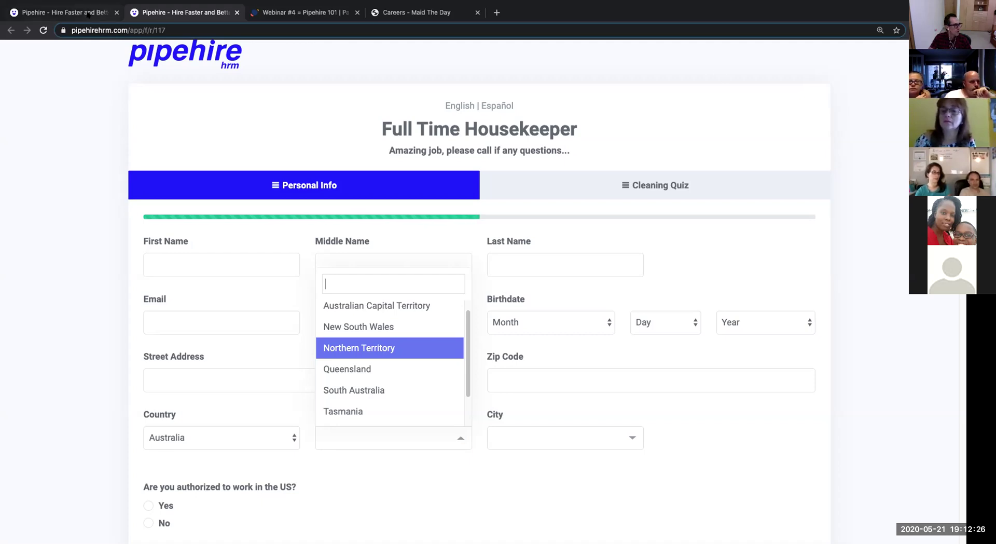
{"action": "left_click", "coordinate": [88, 12]}
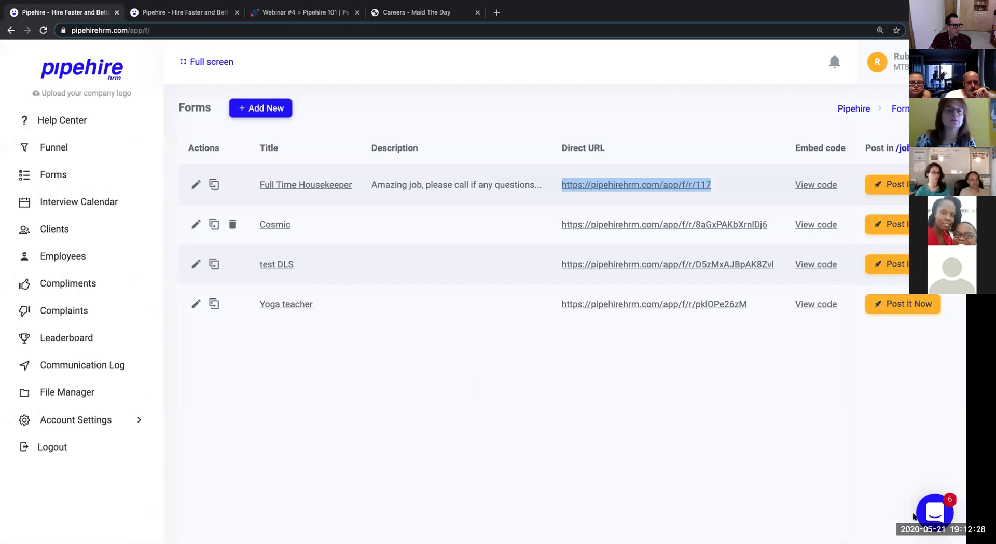
Open the Intercom help chat, read the support team's message, and go back to the welcome screen.
{"action": "left_click", "coordinate": [928, 507]}
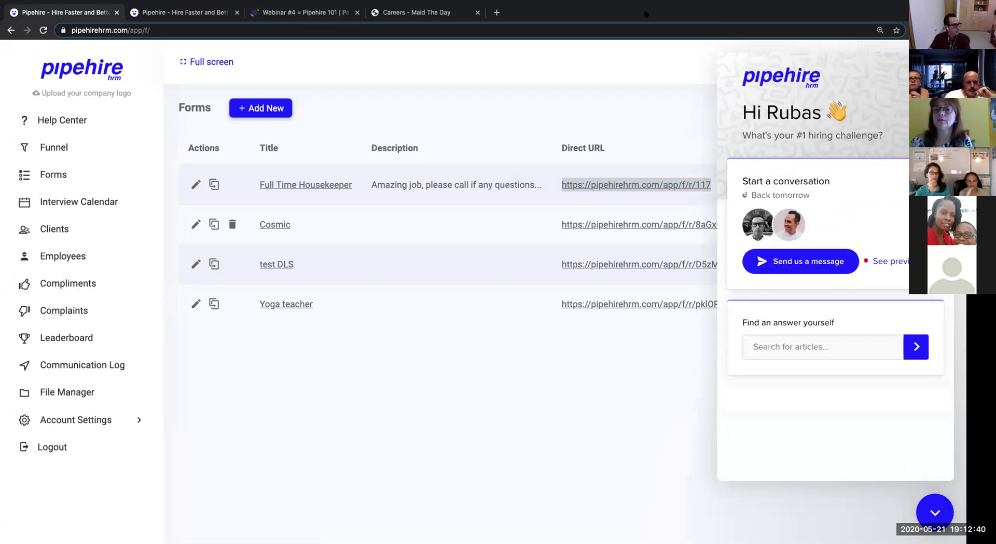
{"action": "mouse_move", "coordinate": [20, 20]}
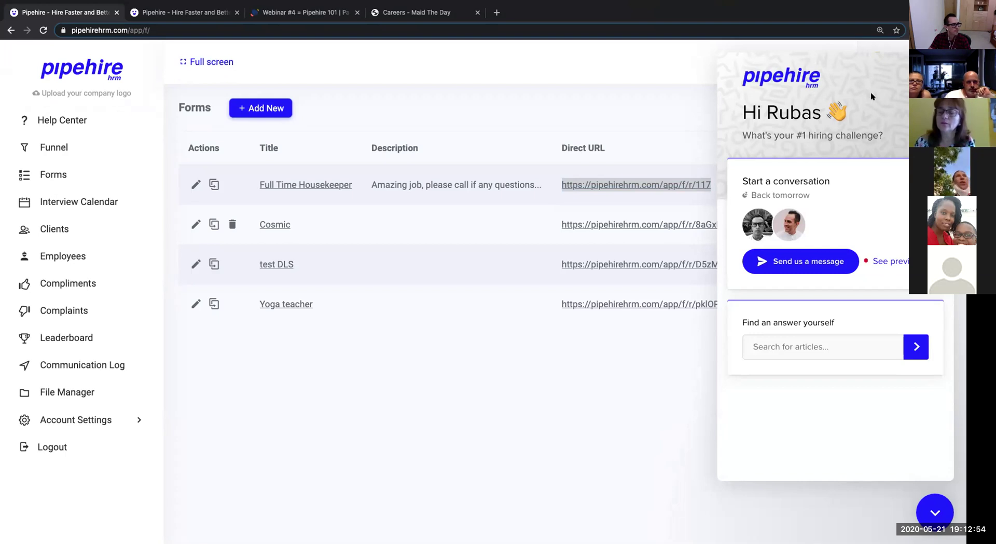
{"action": "left_click", "coordinate": [463, 68]}
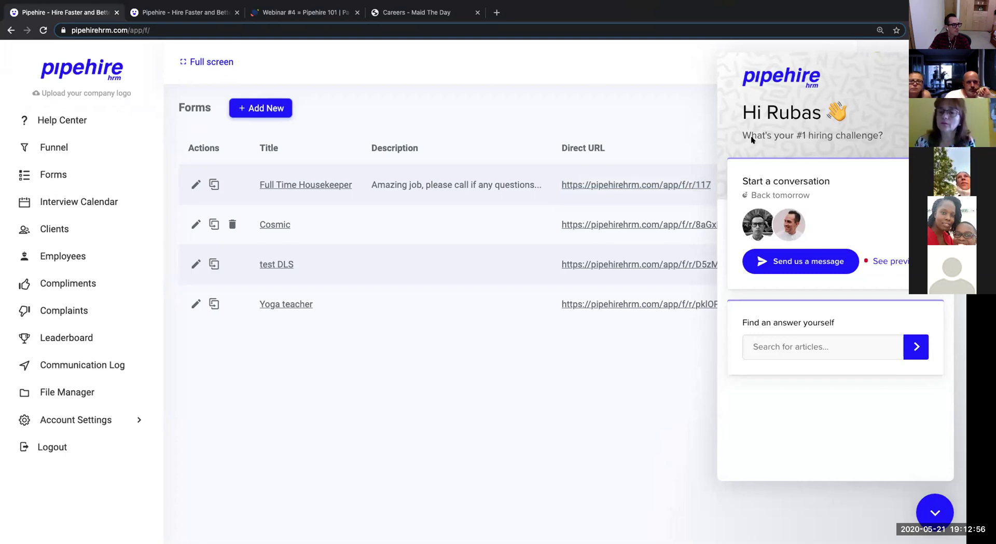
{"action": "left_click", "coordinate": [933, 513]}
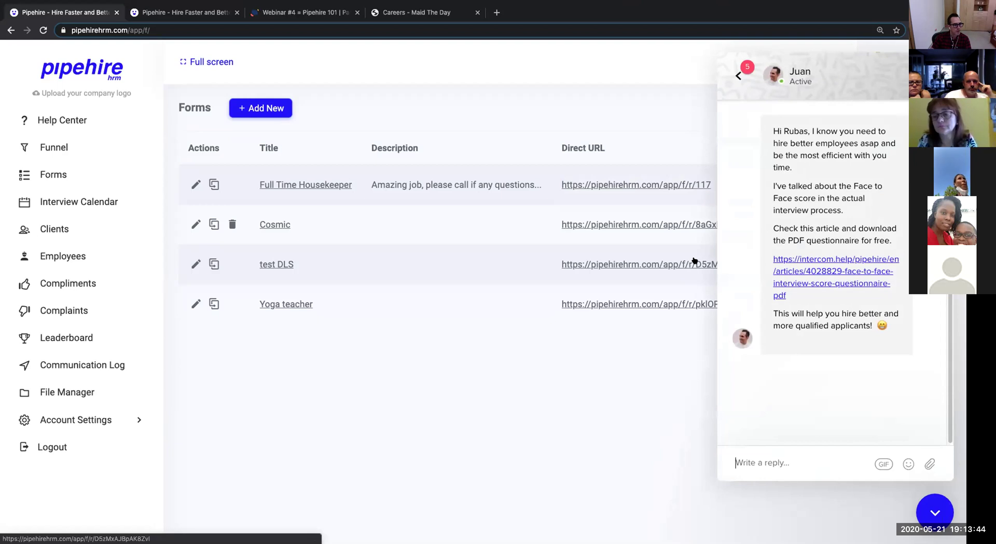
{"action": "left_click", "coordinate": [739, 64]}
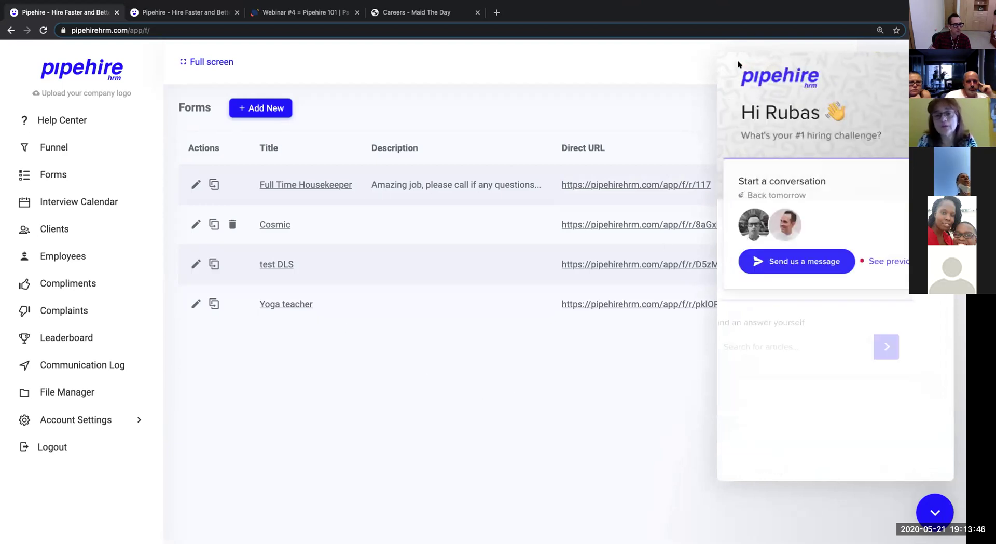